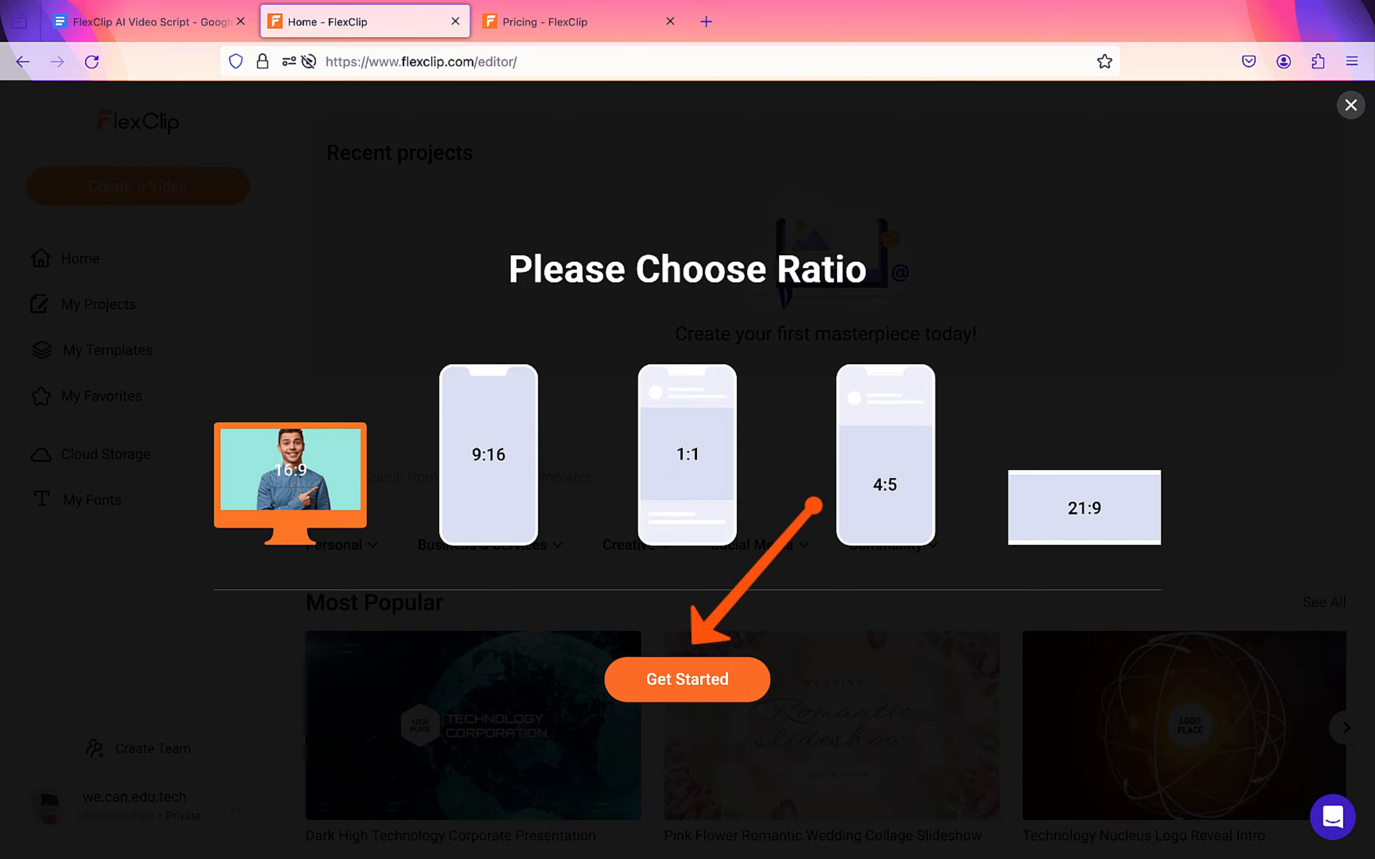
- Start a new 16:9 video project and search the template library for Christmas
left_click(687, 679)
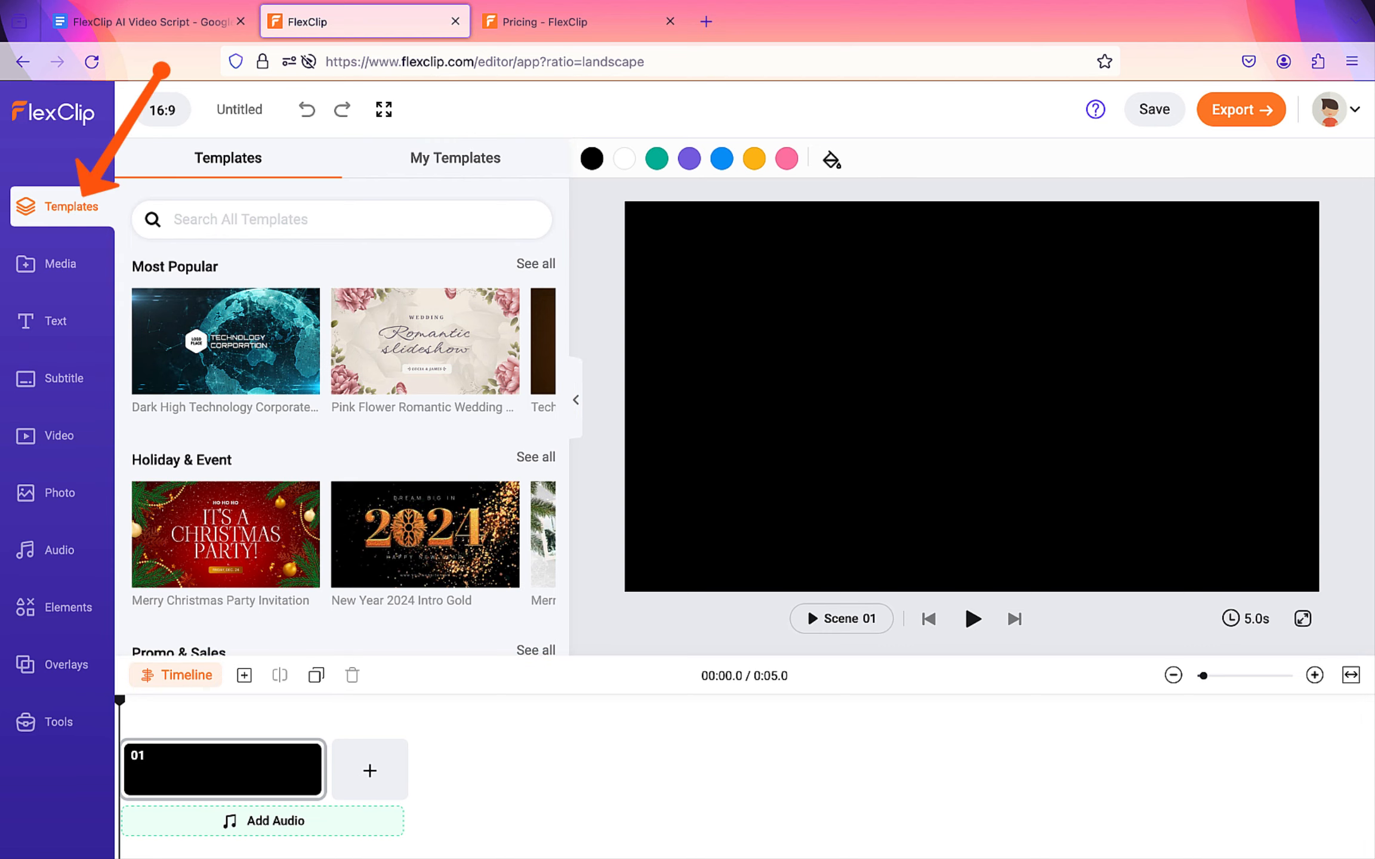
left_click(200, 225)
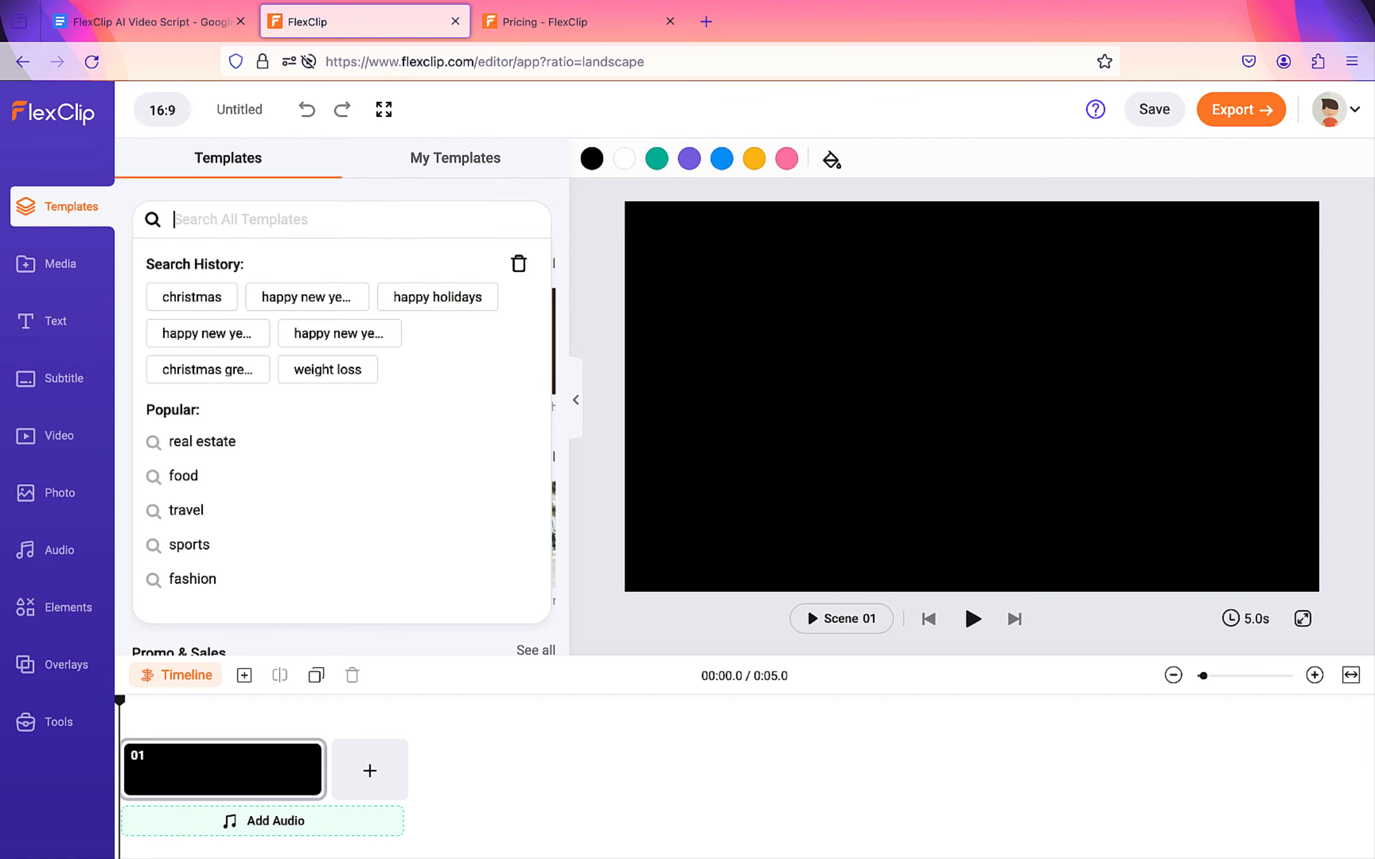
type("Chr")
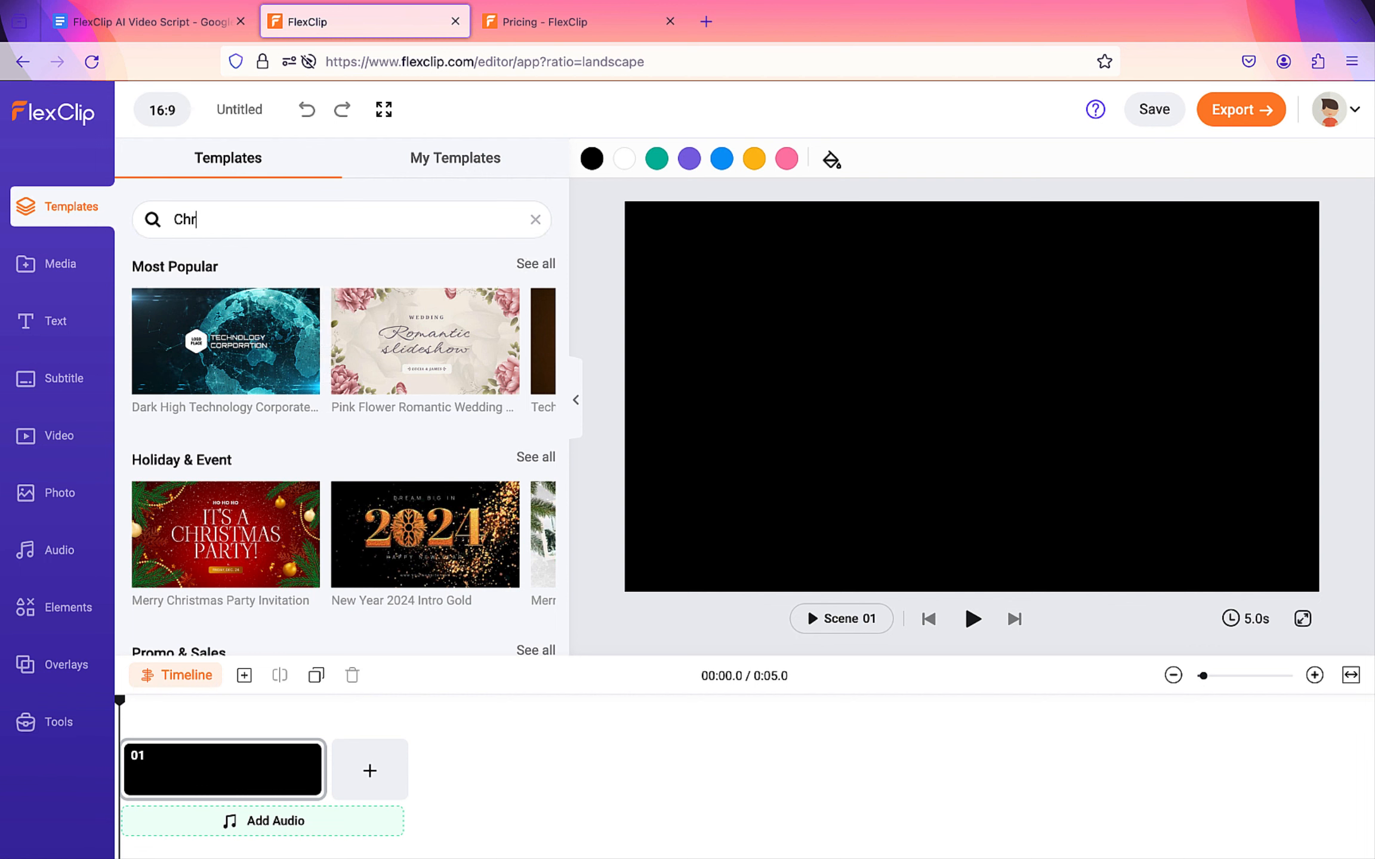
type("istmas")
key("Return")
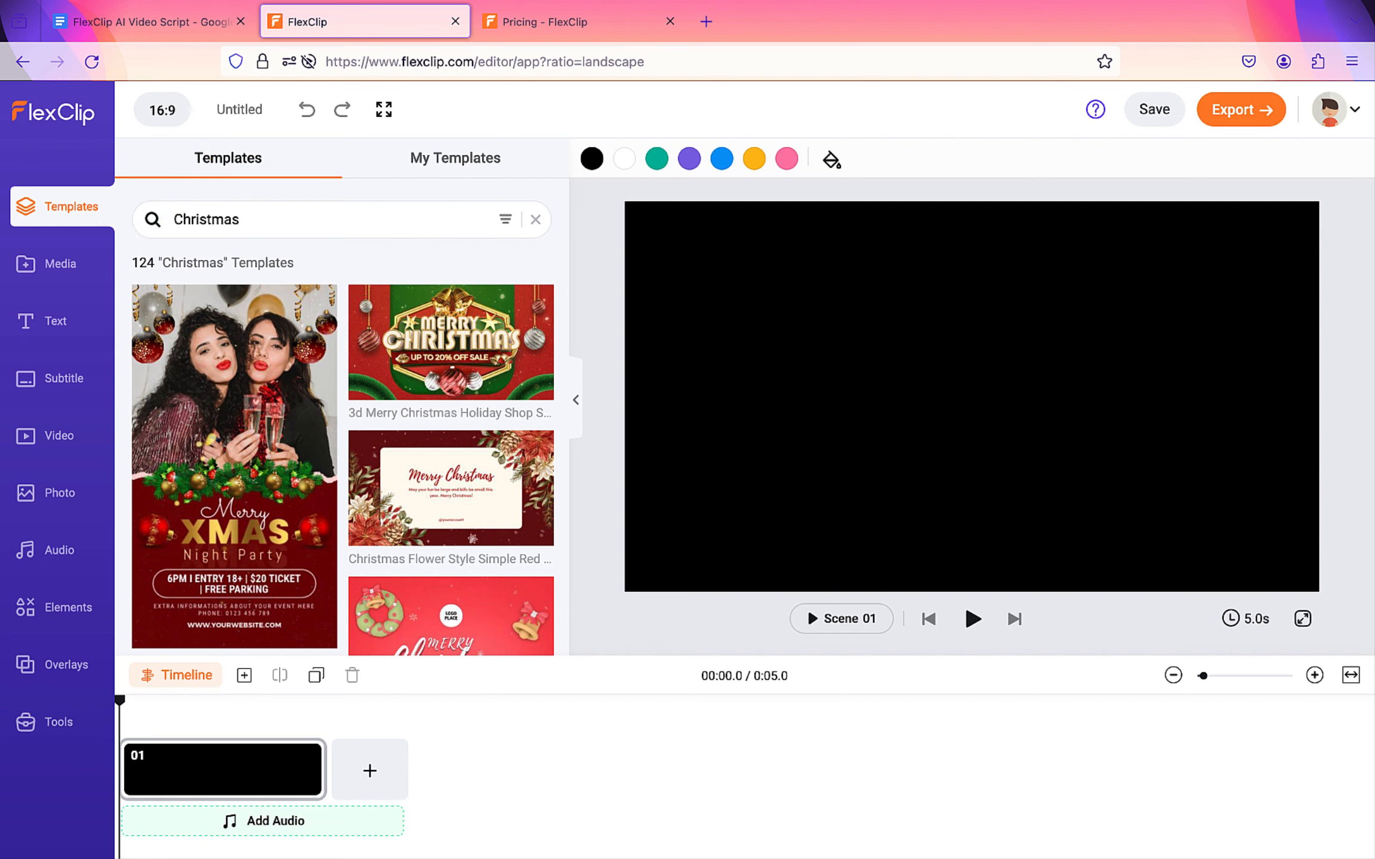
- Preview the Merry Christmas New Year Wish template with sound and apply all 8 pages, replacing all scenes and the background music
scroll(234, 465, "down", 5)
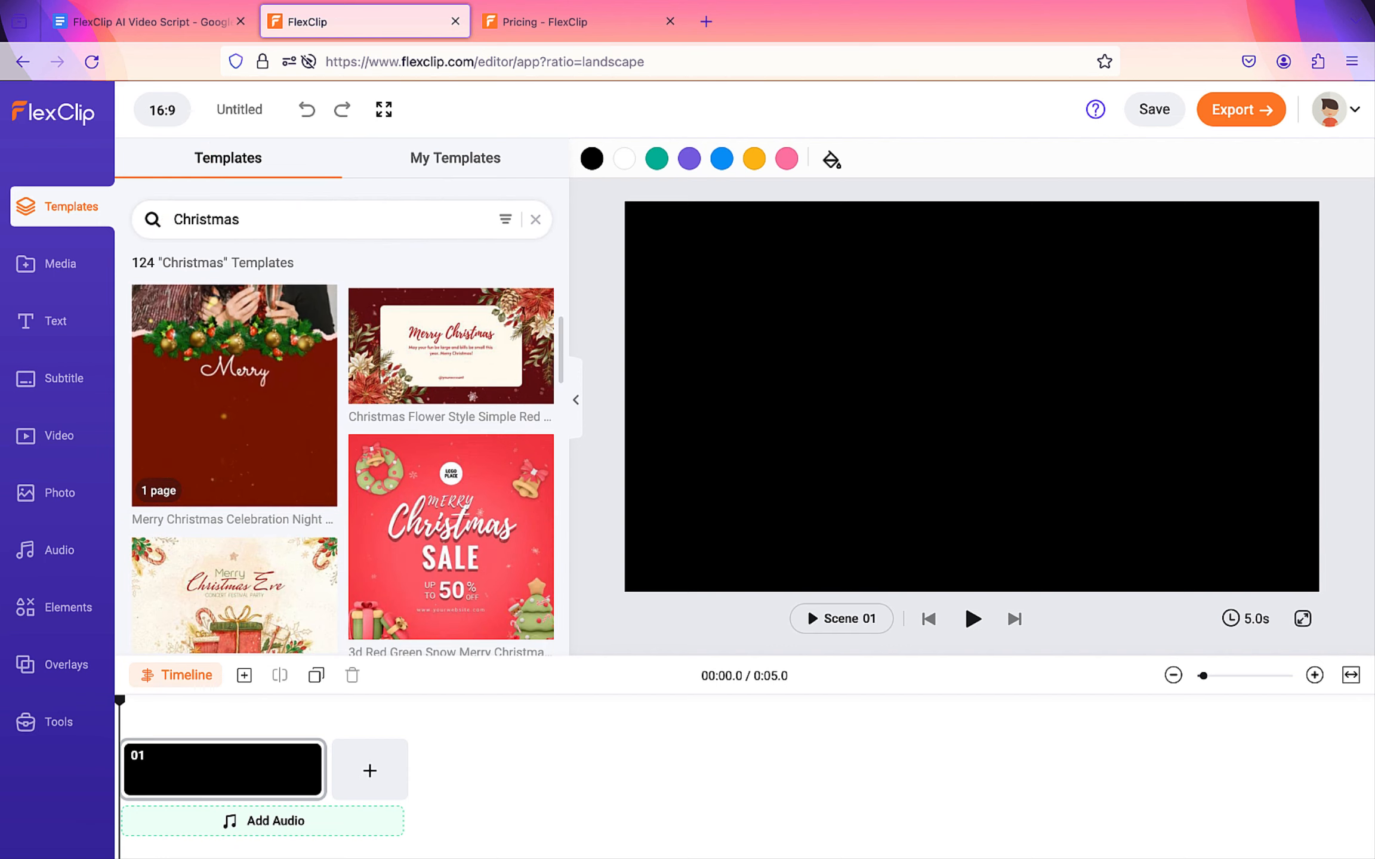
scroll(342, 470, "down", 4)
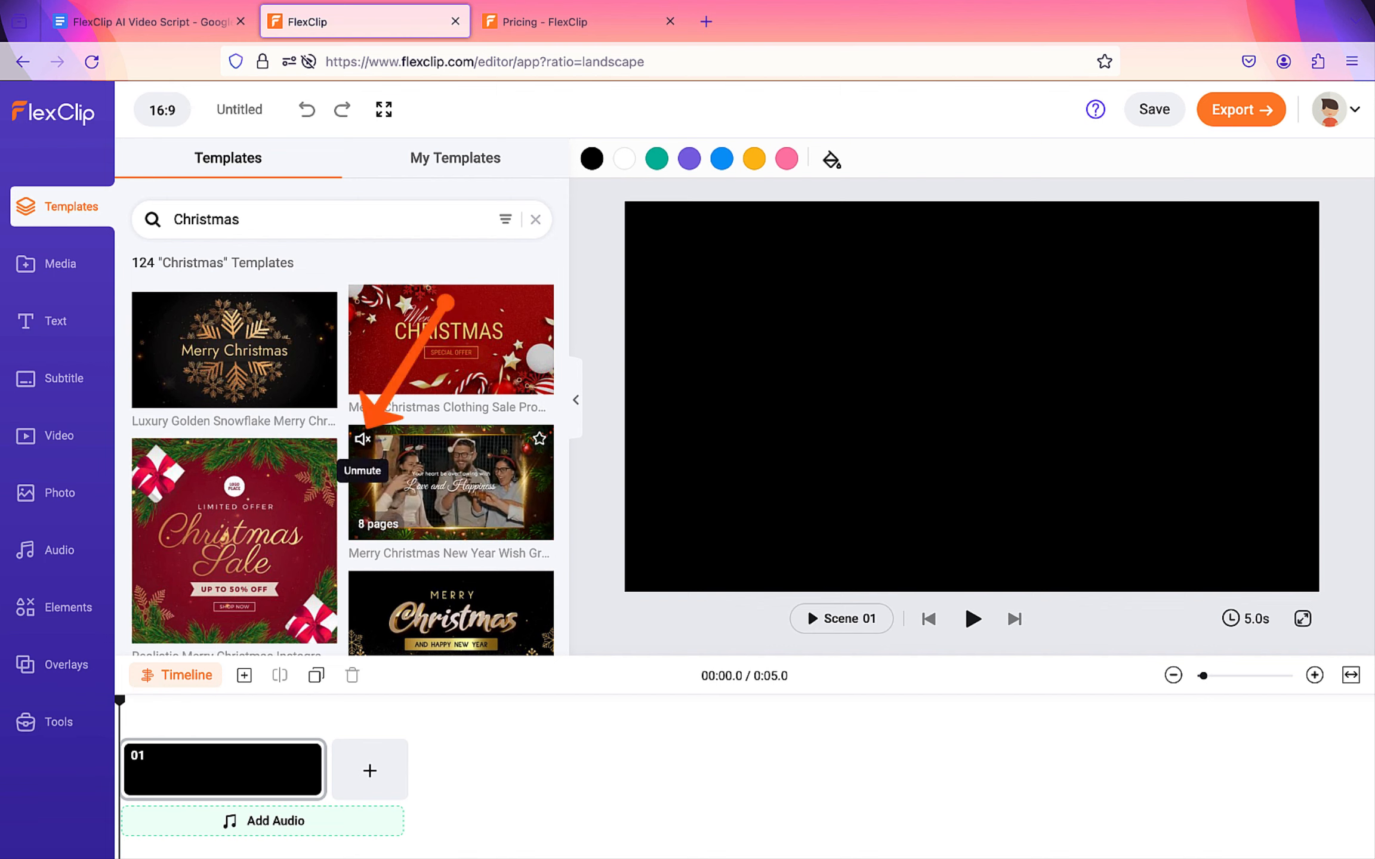
left_click(363, 439)
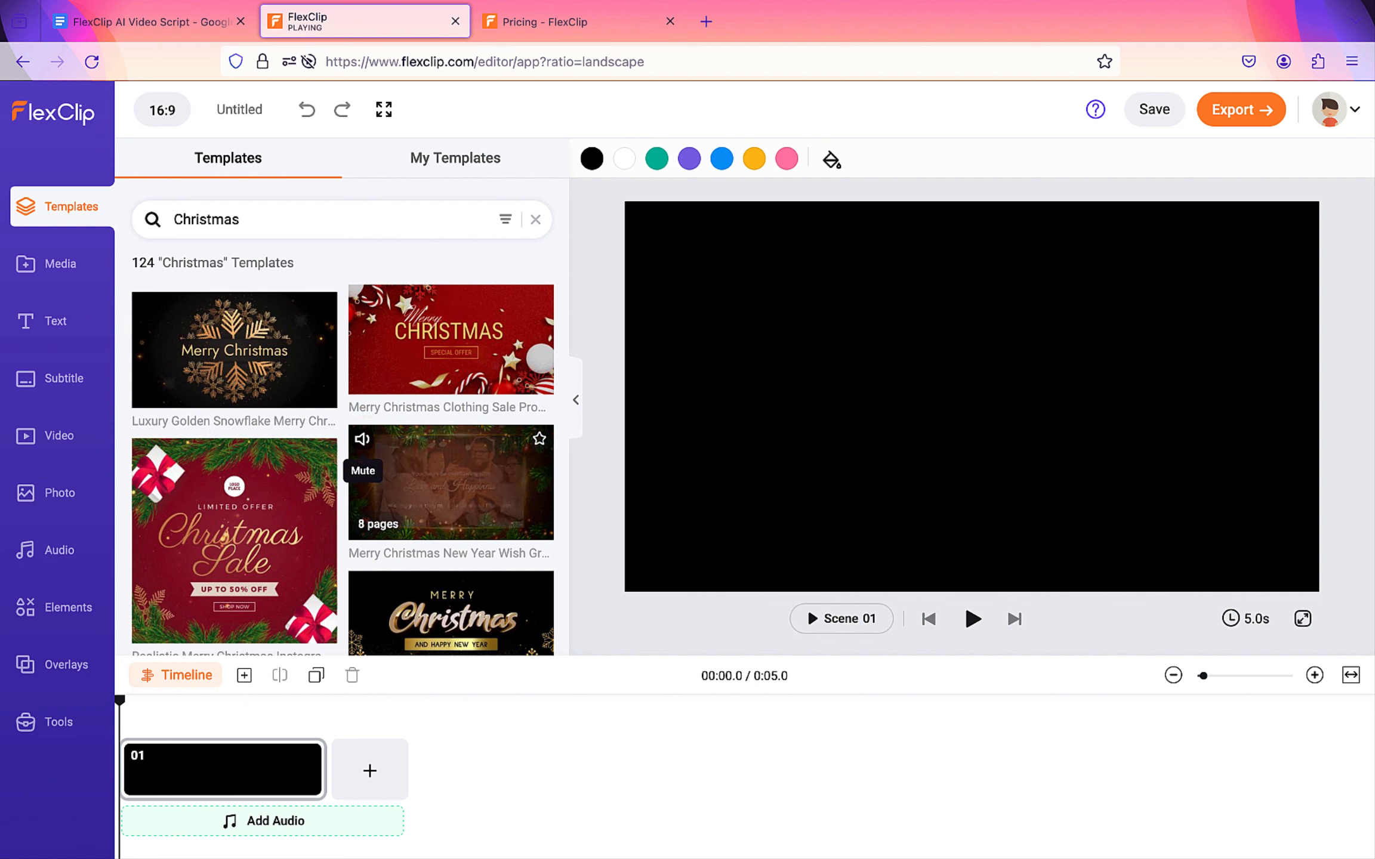
left_click(408, 460)
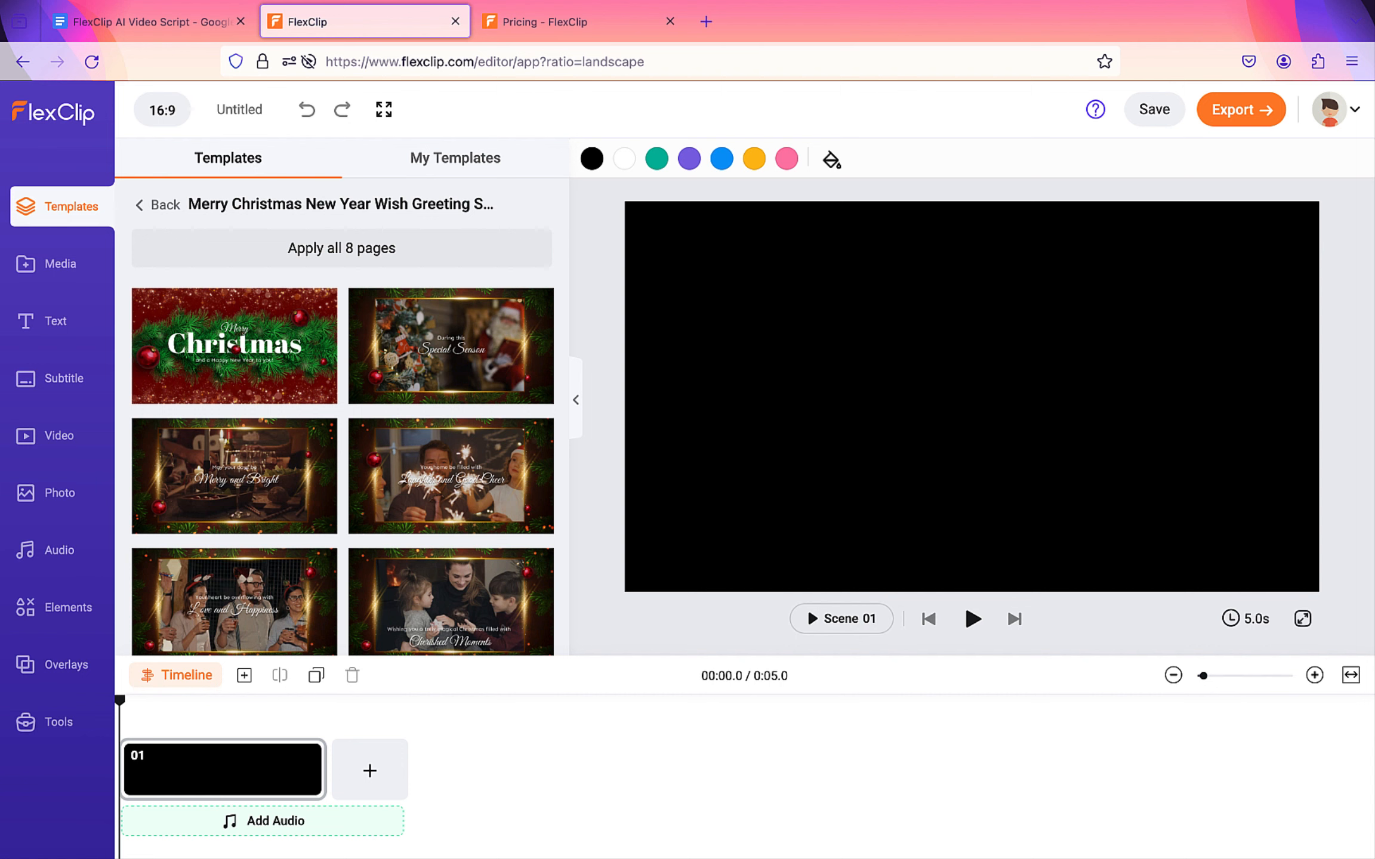
left_click(341, 248)
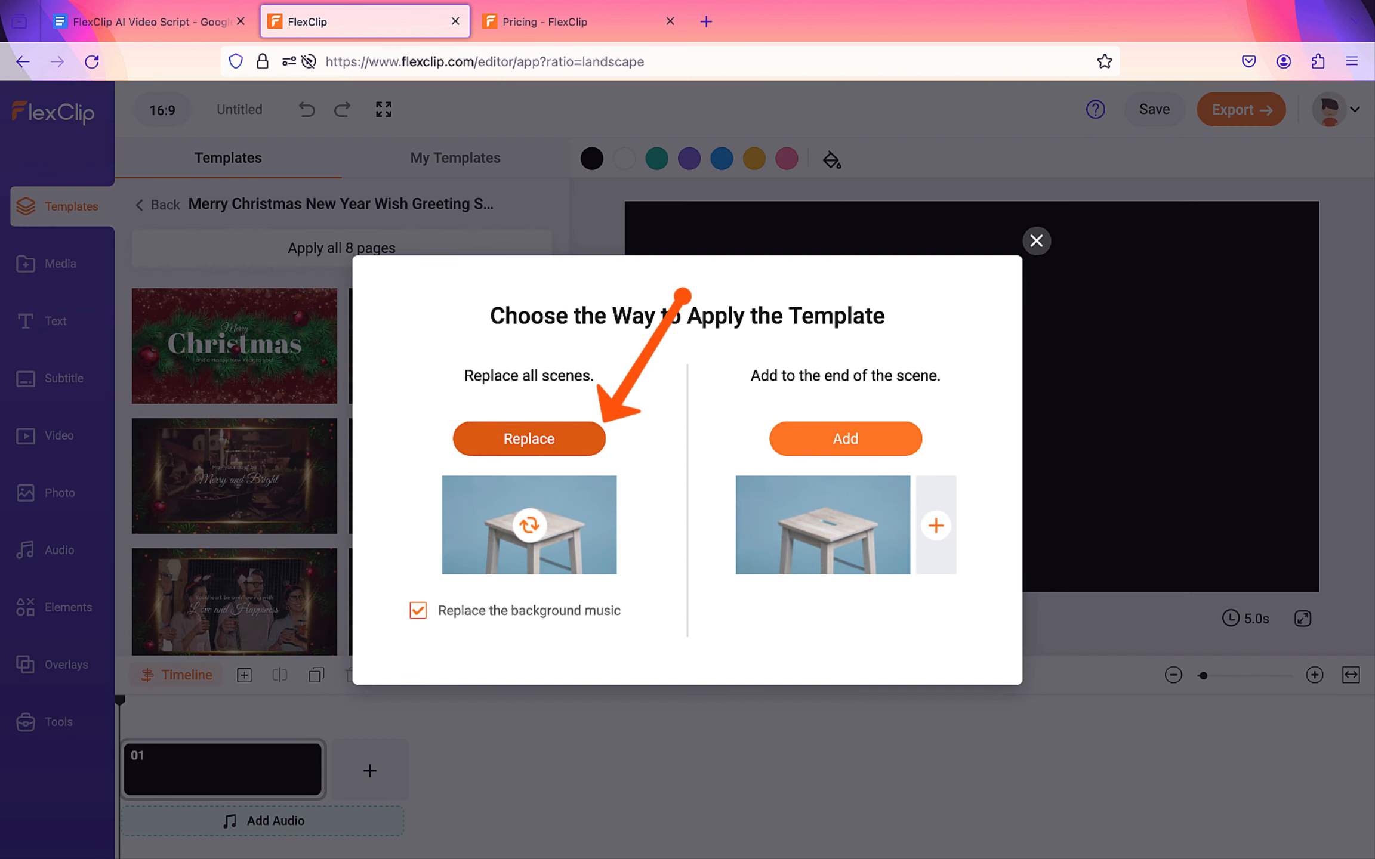
left_click(520, 437)
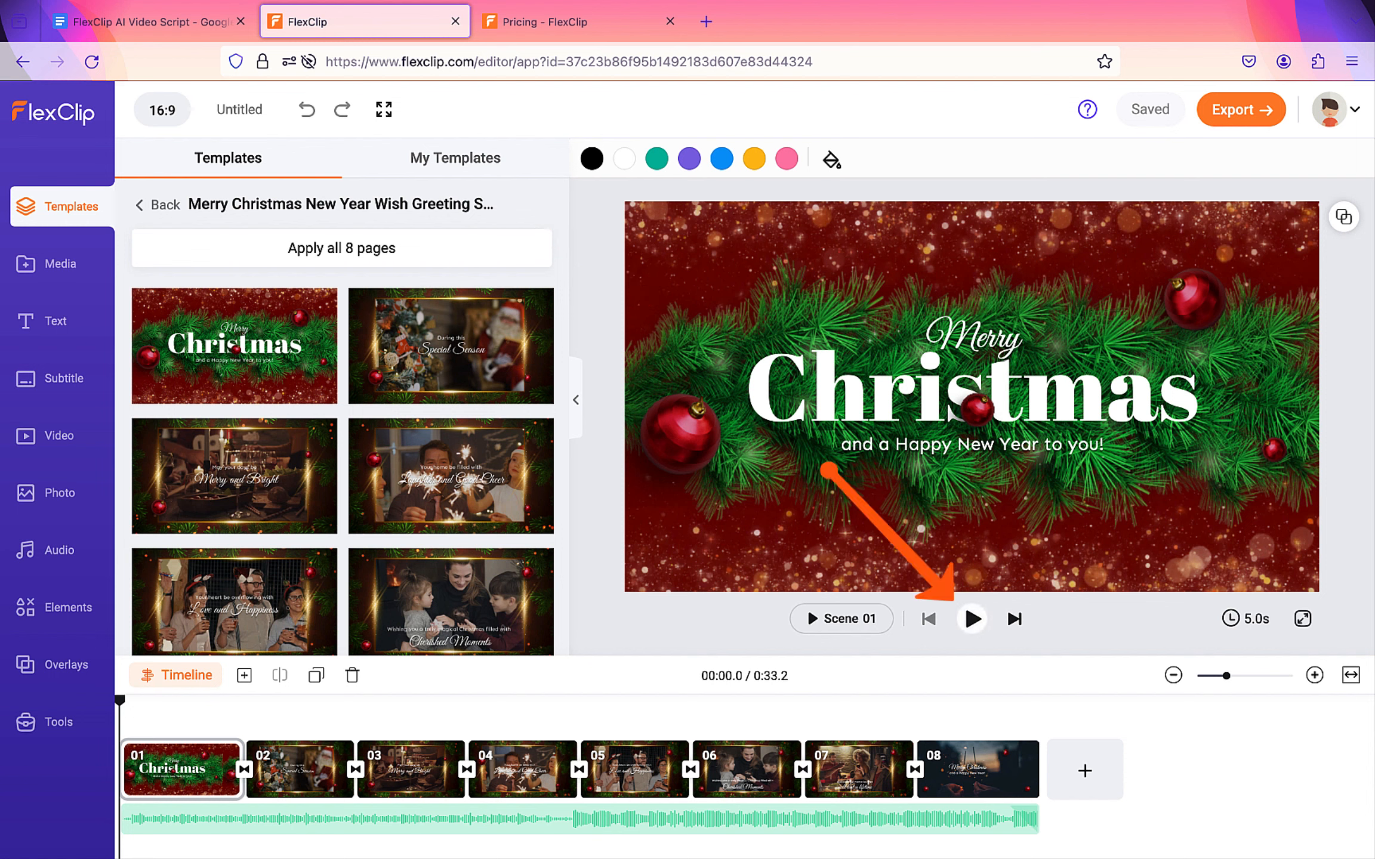
- Play the first half of the video, pause it in scene 04 and return to scene 01
left_click(970, 619)
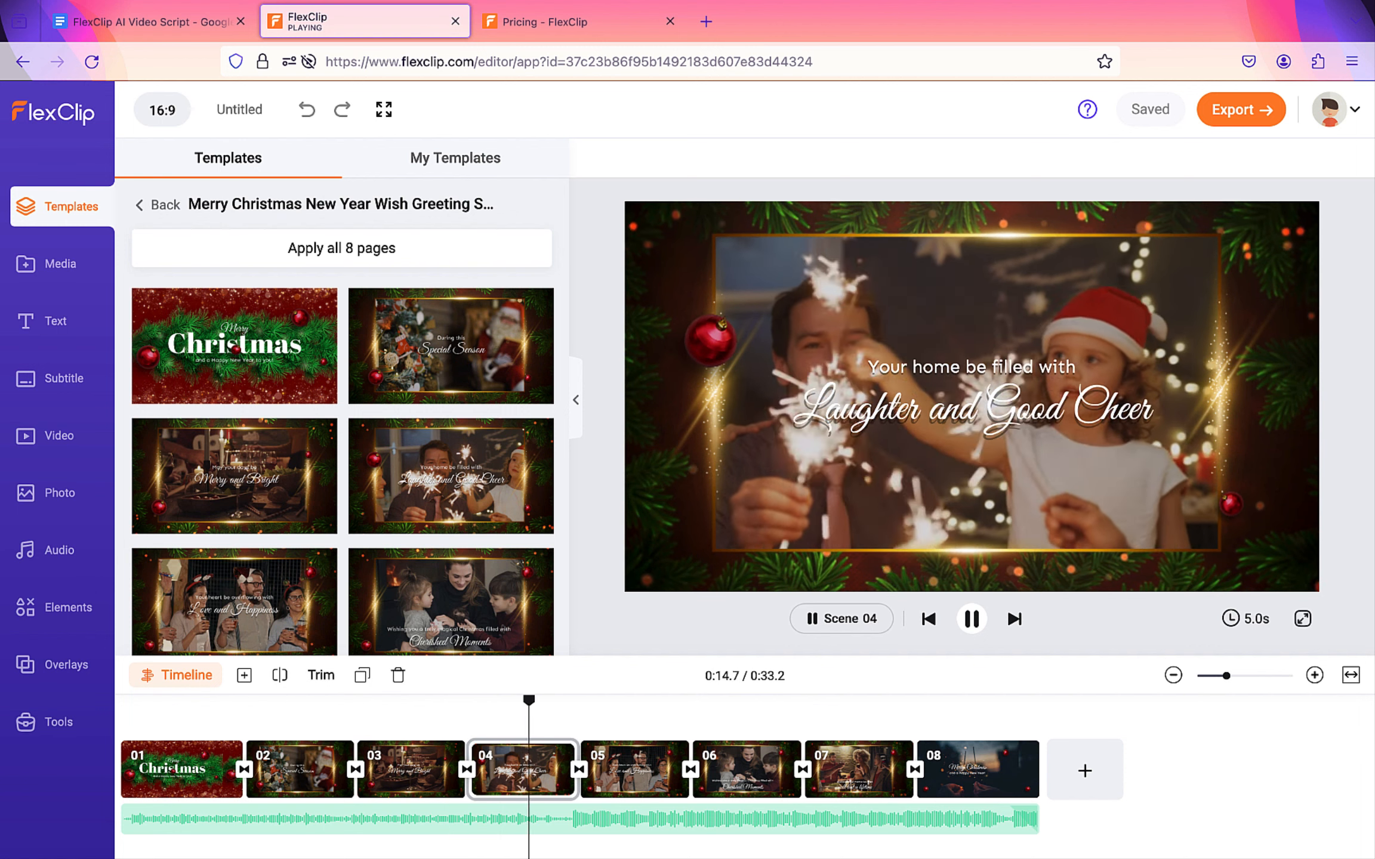
left_click(971, 619)
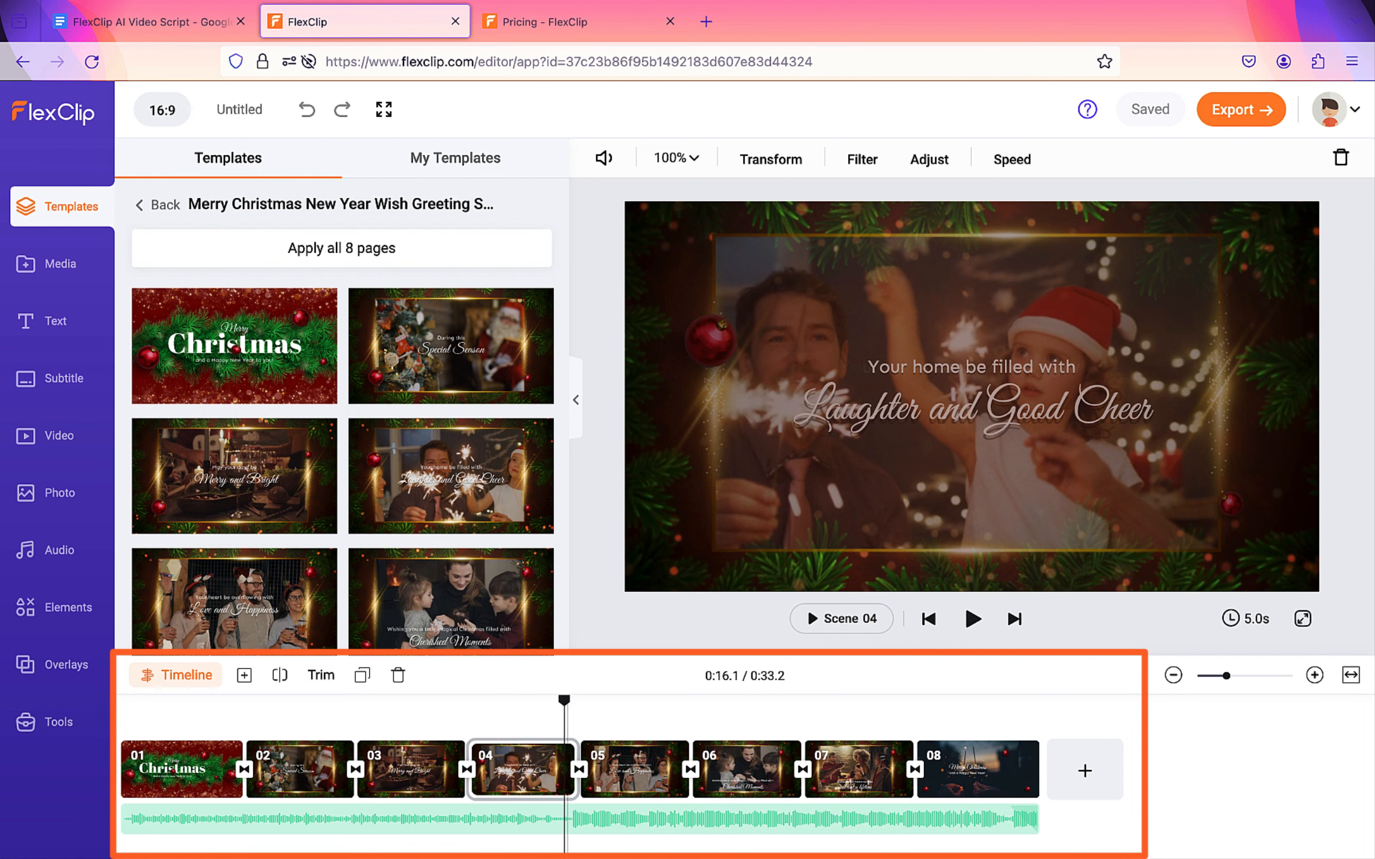
left_click_drag(564, 699, 355, 699)
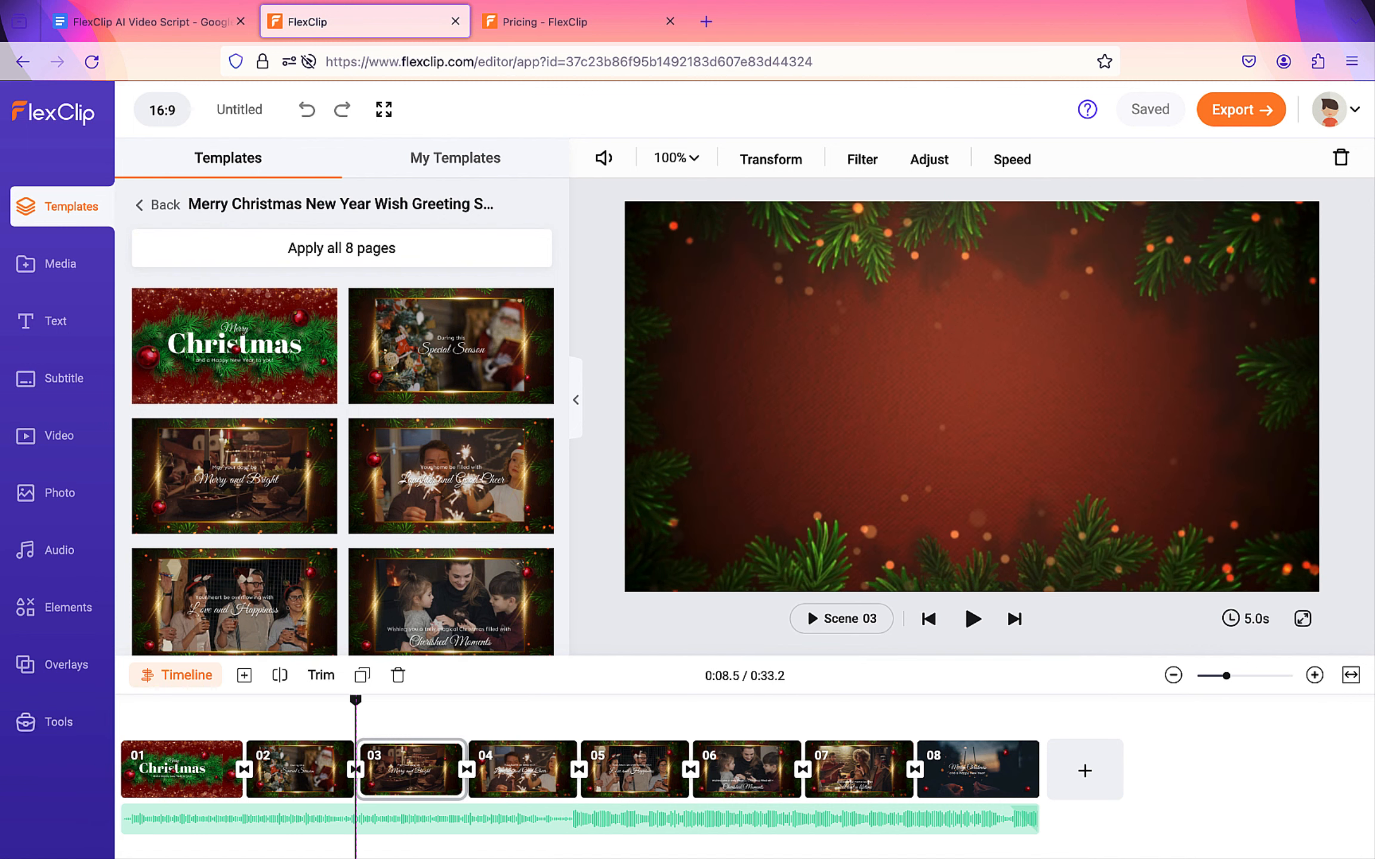
left_click(166, 770)
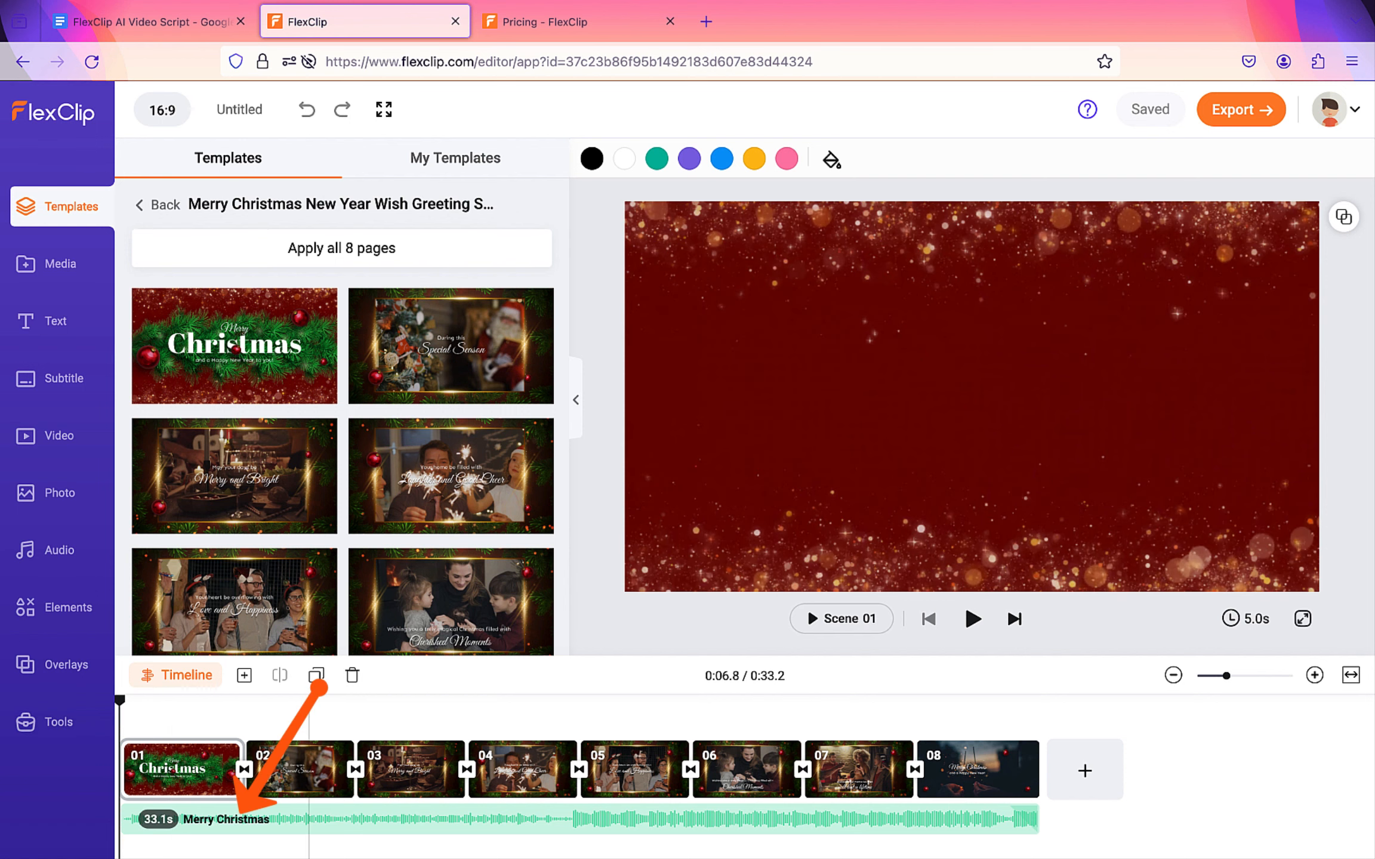
- Mute the Merry Christmas background music track
left_click(307, 818)
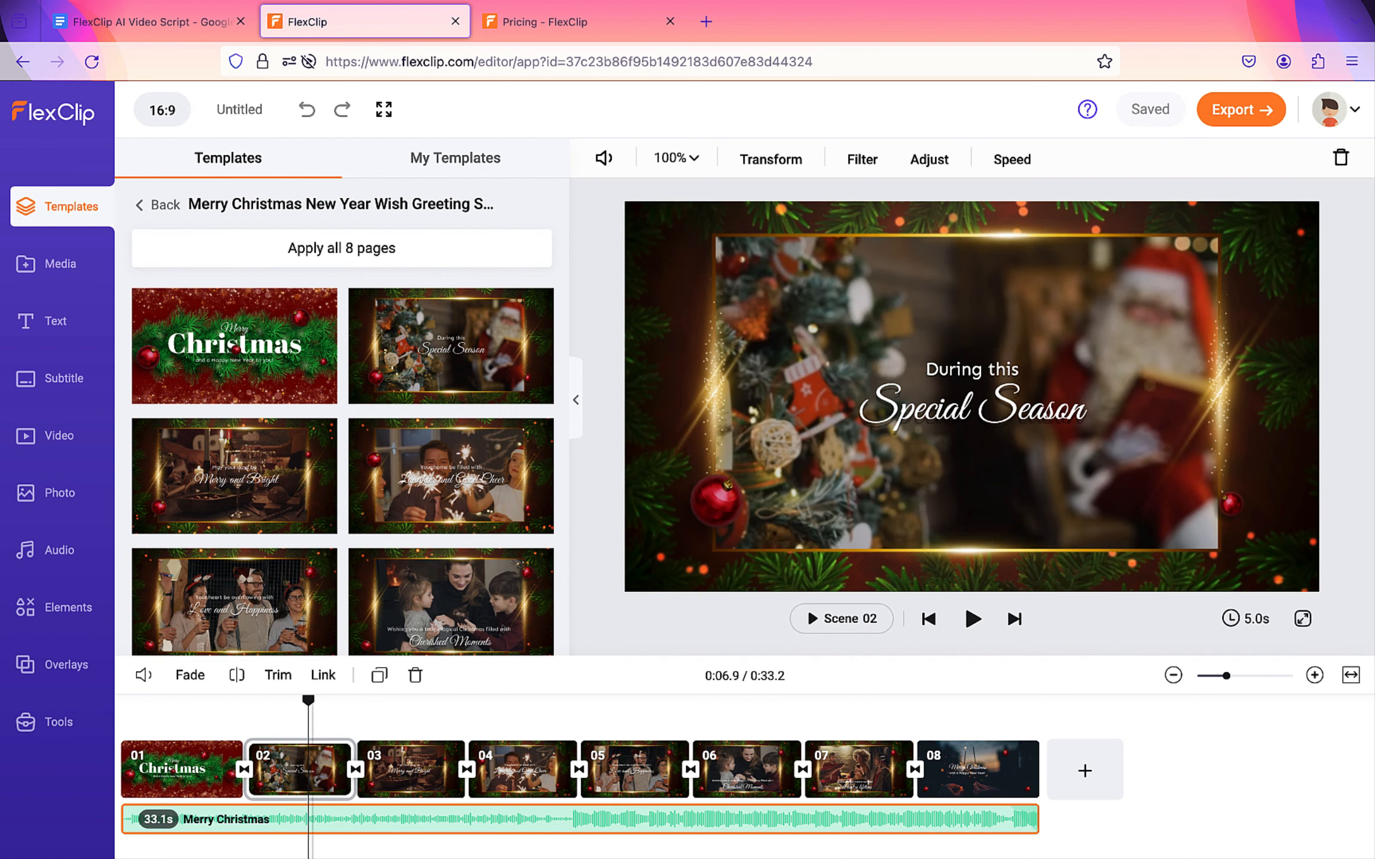
left_click(144, 675)
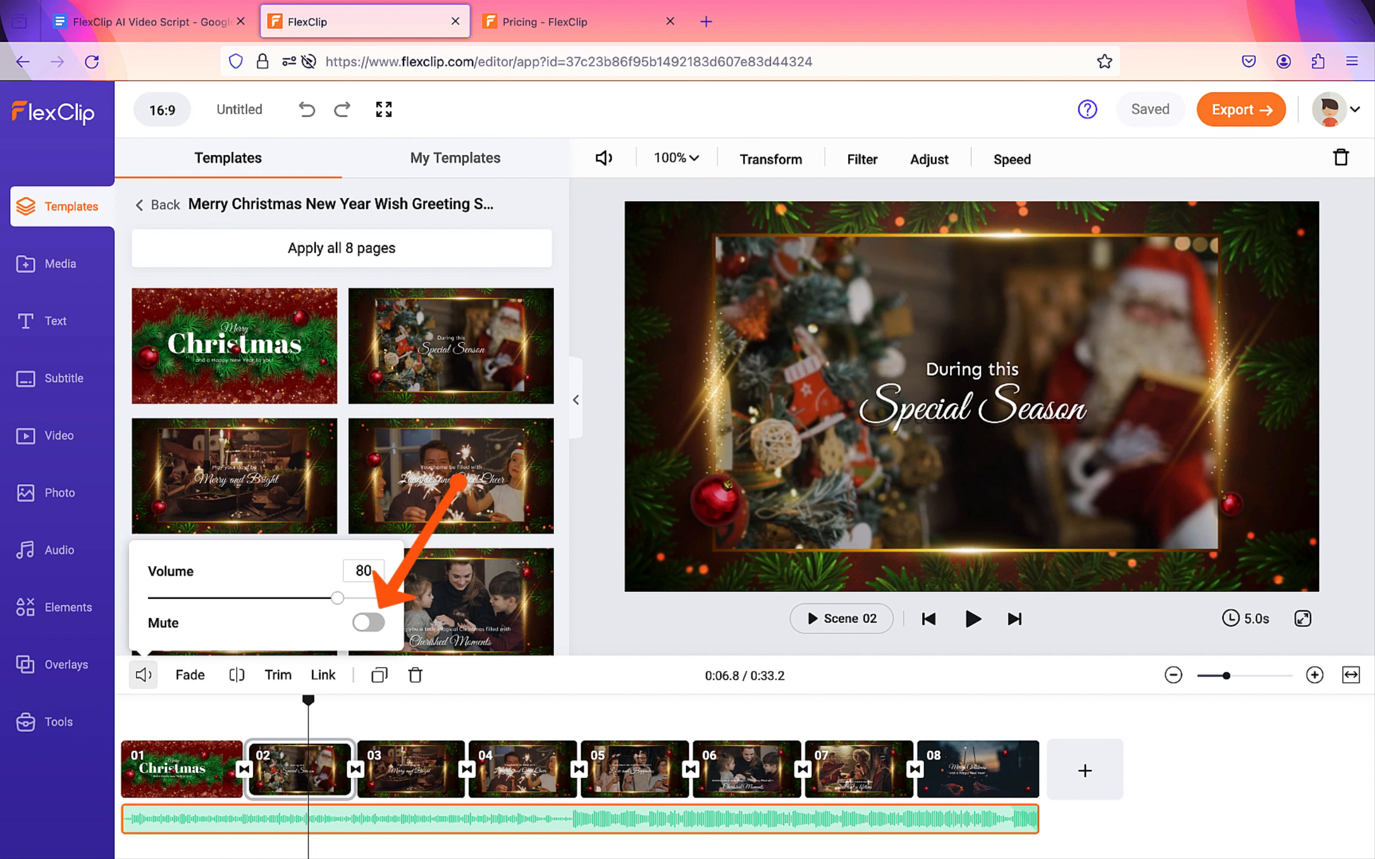
left_click(368, 622)
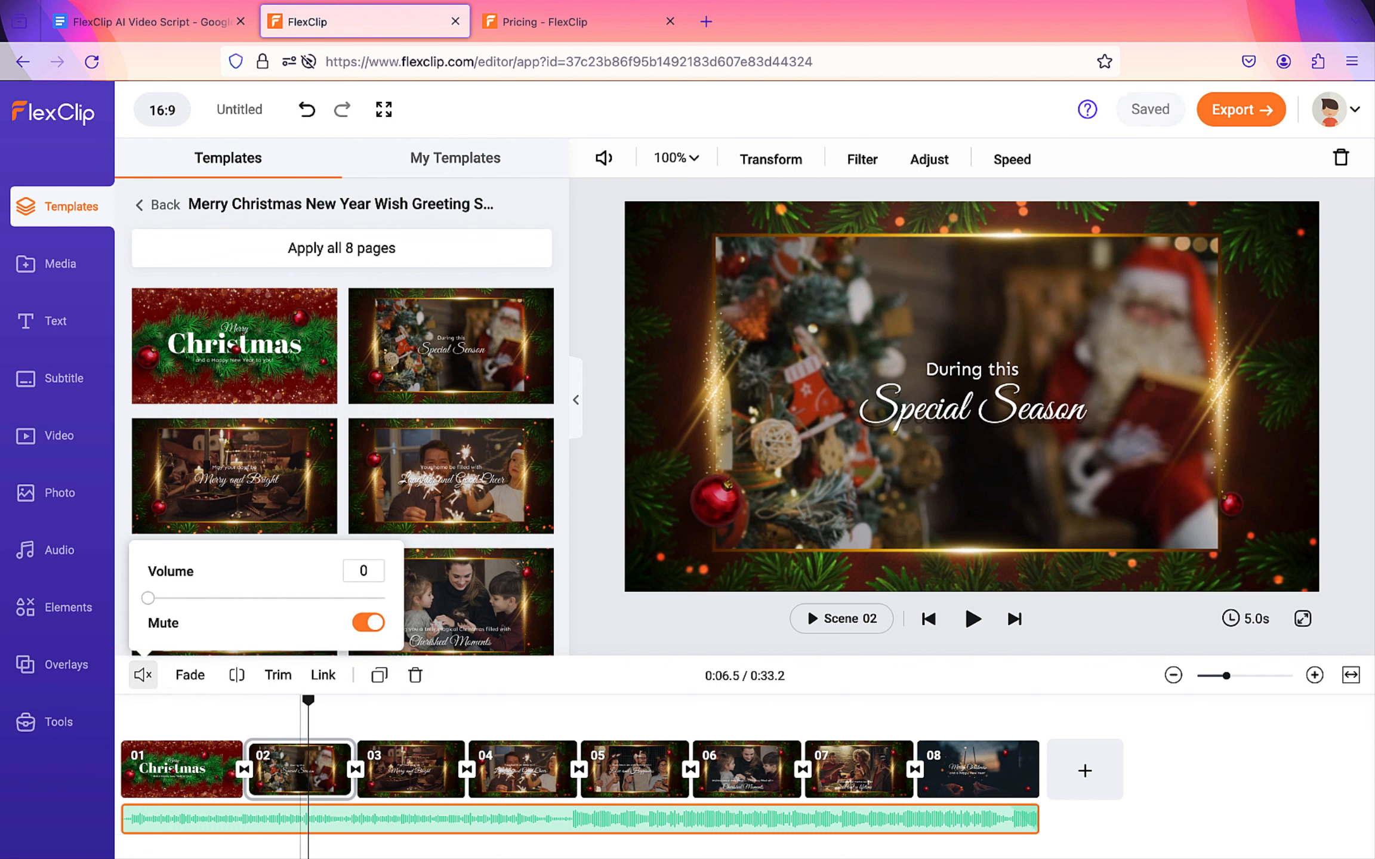
- Play the video from the start to scene 01's full title and remove the red ornament overlapping the word Christmas
left_click_drag(308, 704, 119, 704)
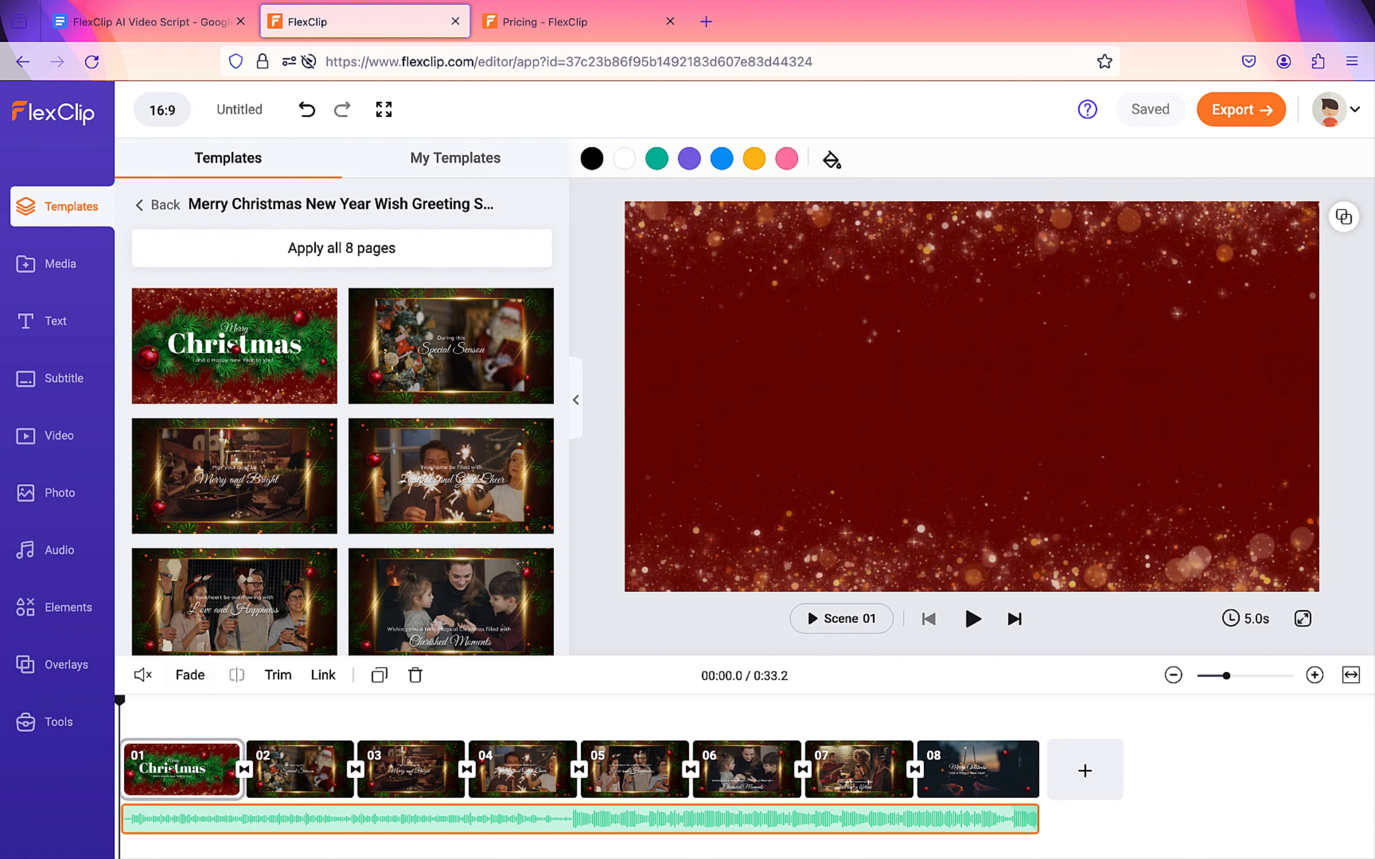
left_click(972, 619)
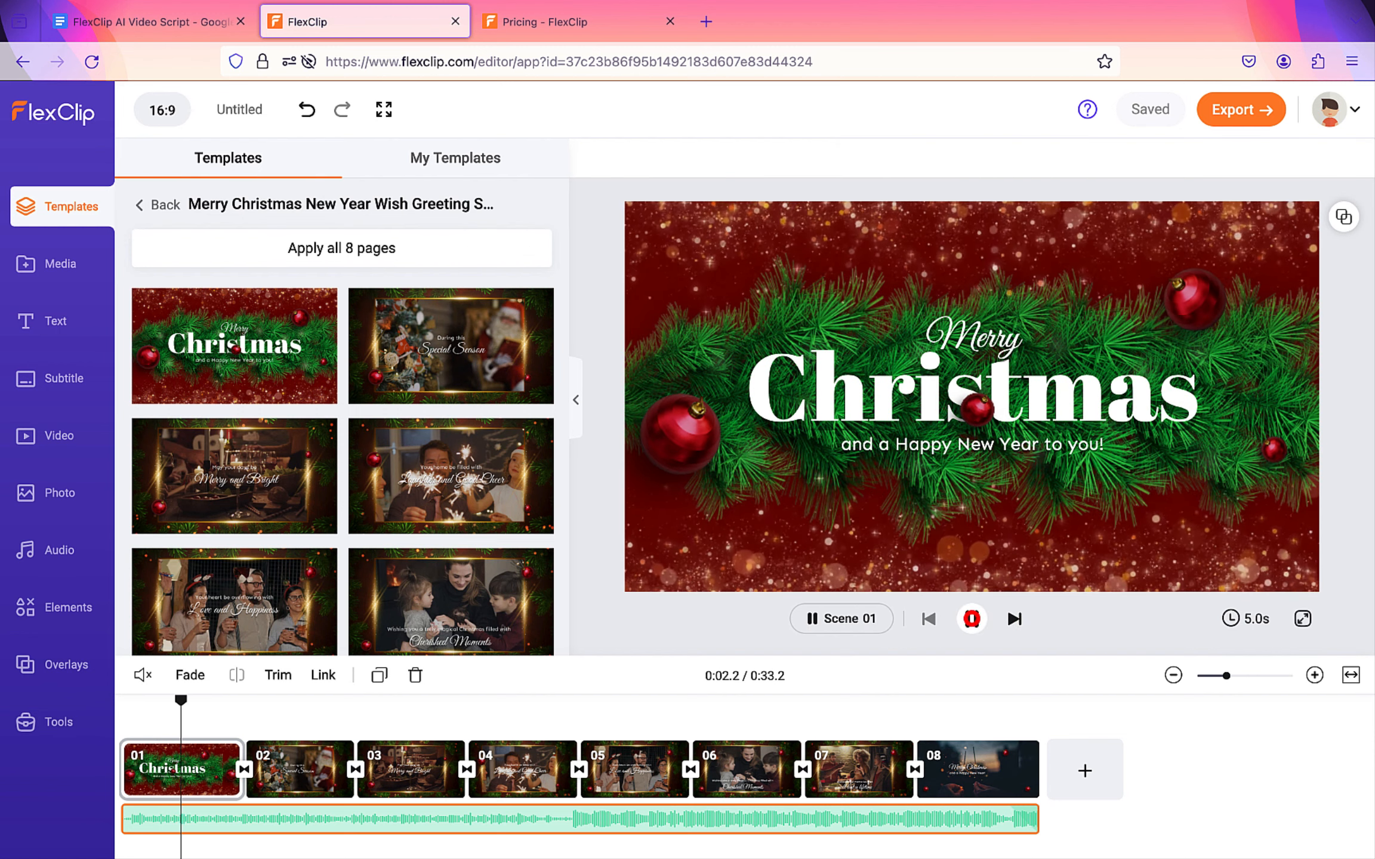
left_click(973, 619)
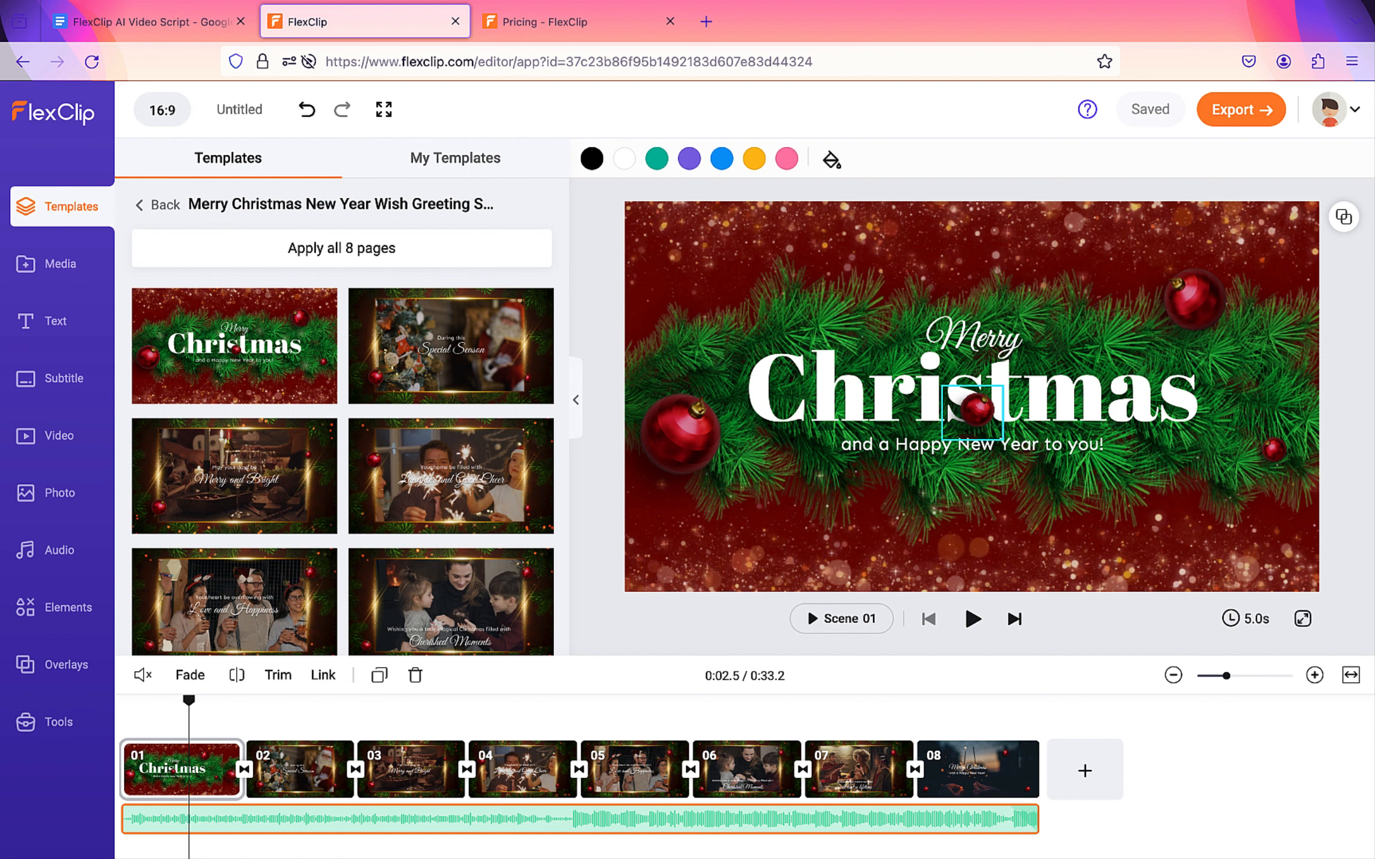
left_click(977, 410)
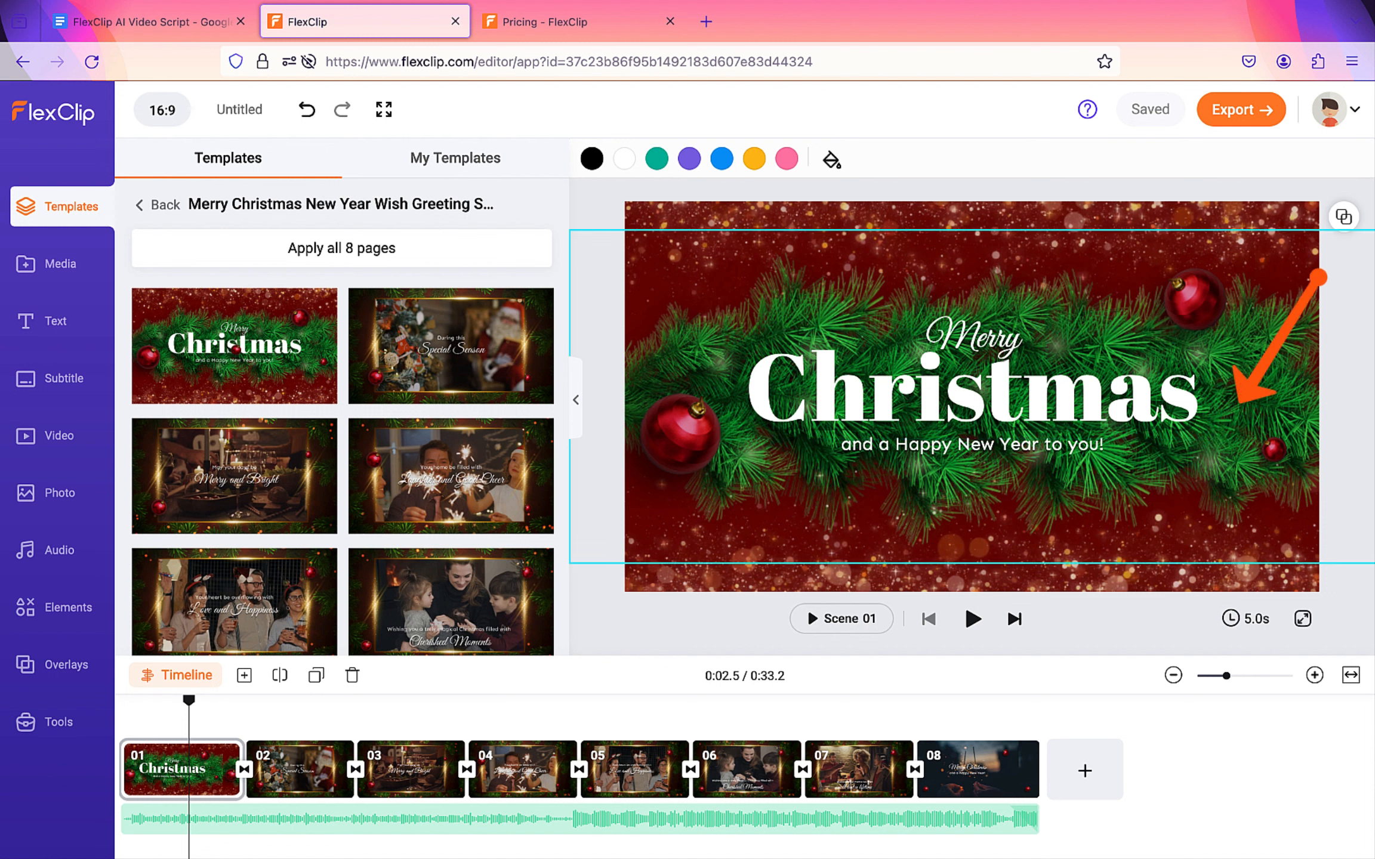
- Try several filters on scene 01's pine branch image, including Amaro, Sutro, Moody and Flash, and reset it to None
left_click(684, 351)
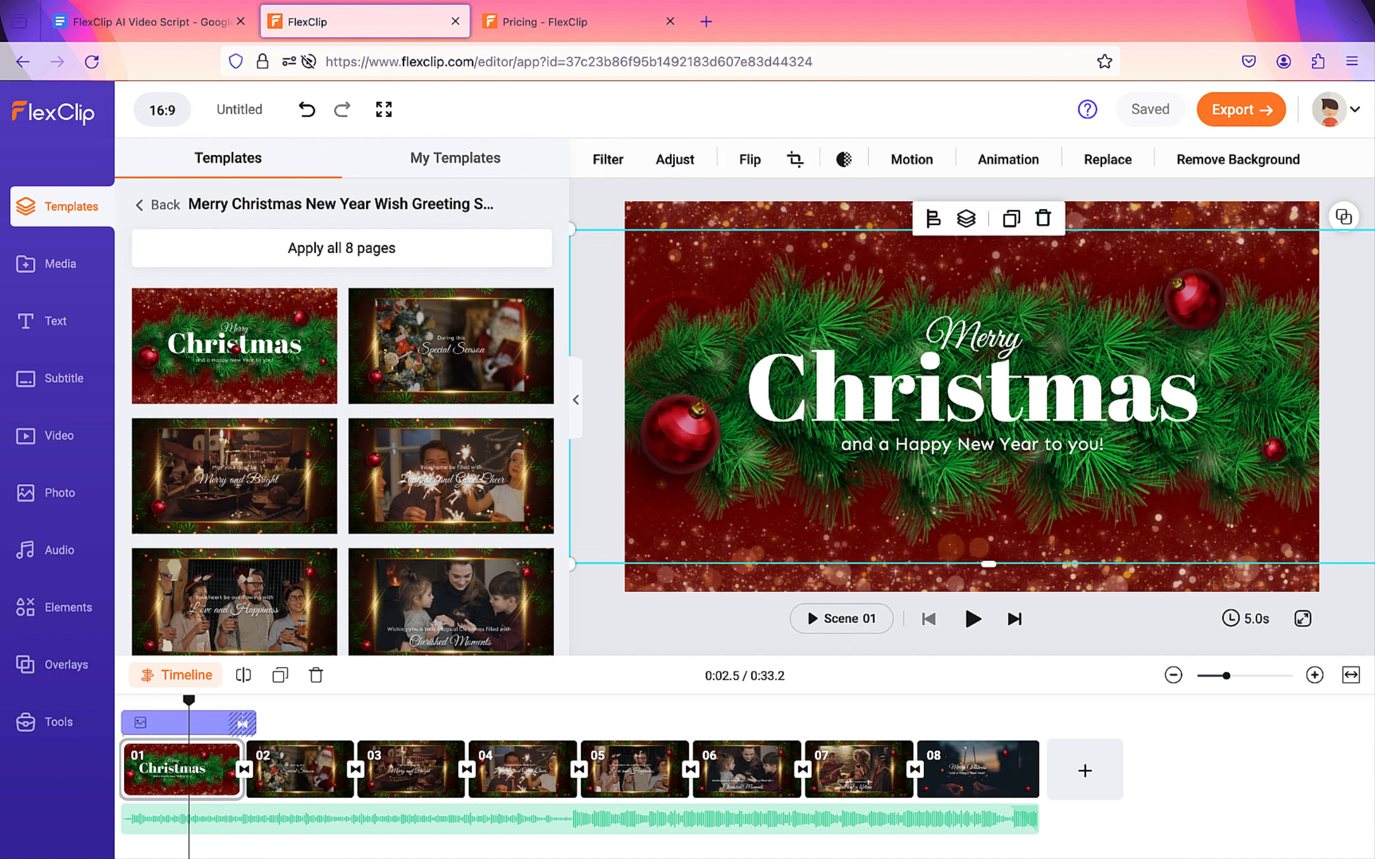
left_click(607, 160)
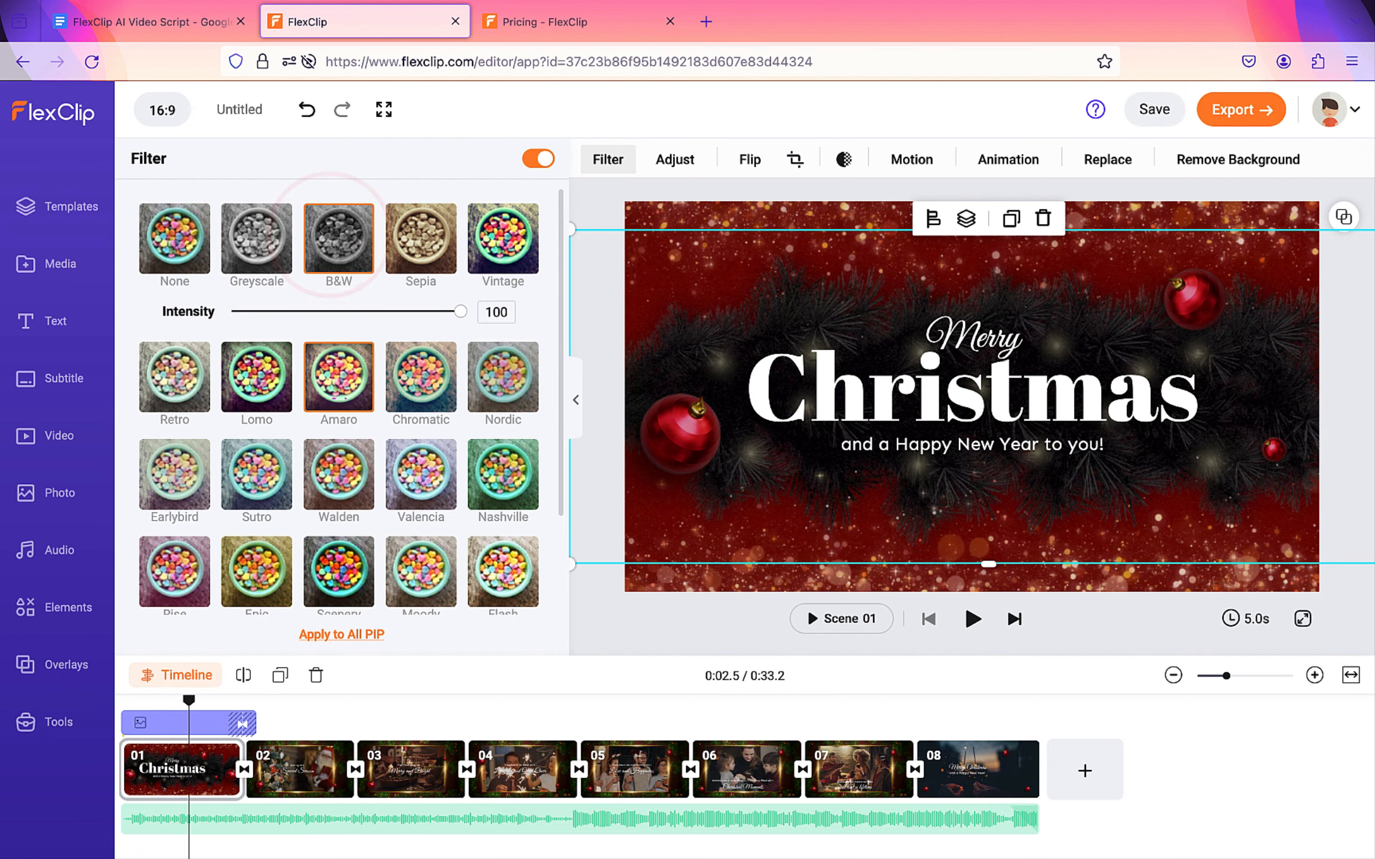
left_click(339, 372)
left_click(283, 473)
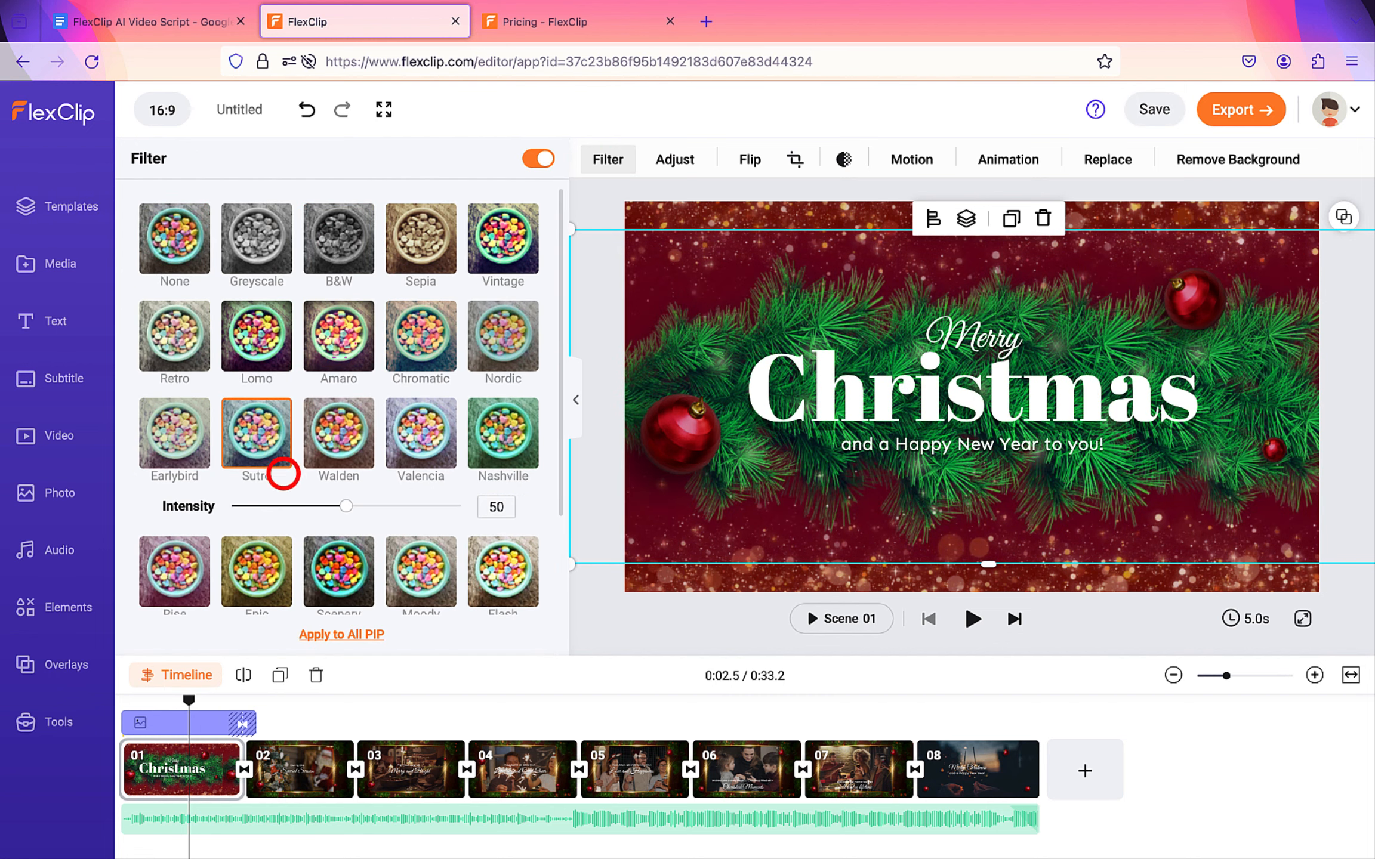
left_click(410, 571)
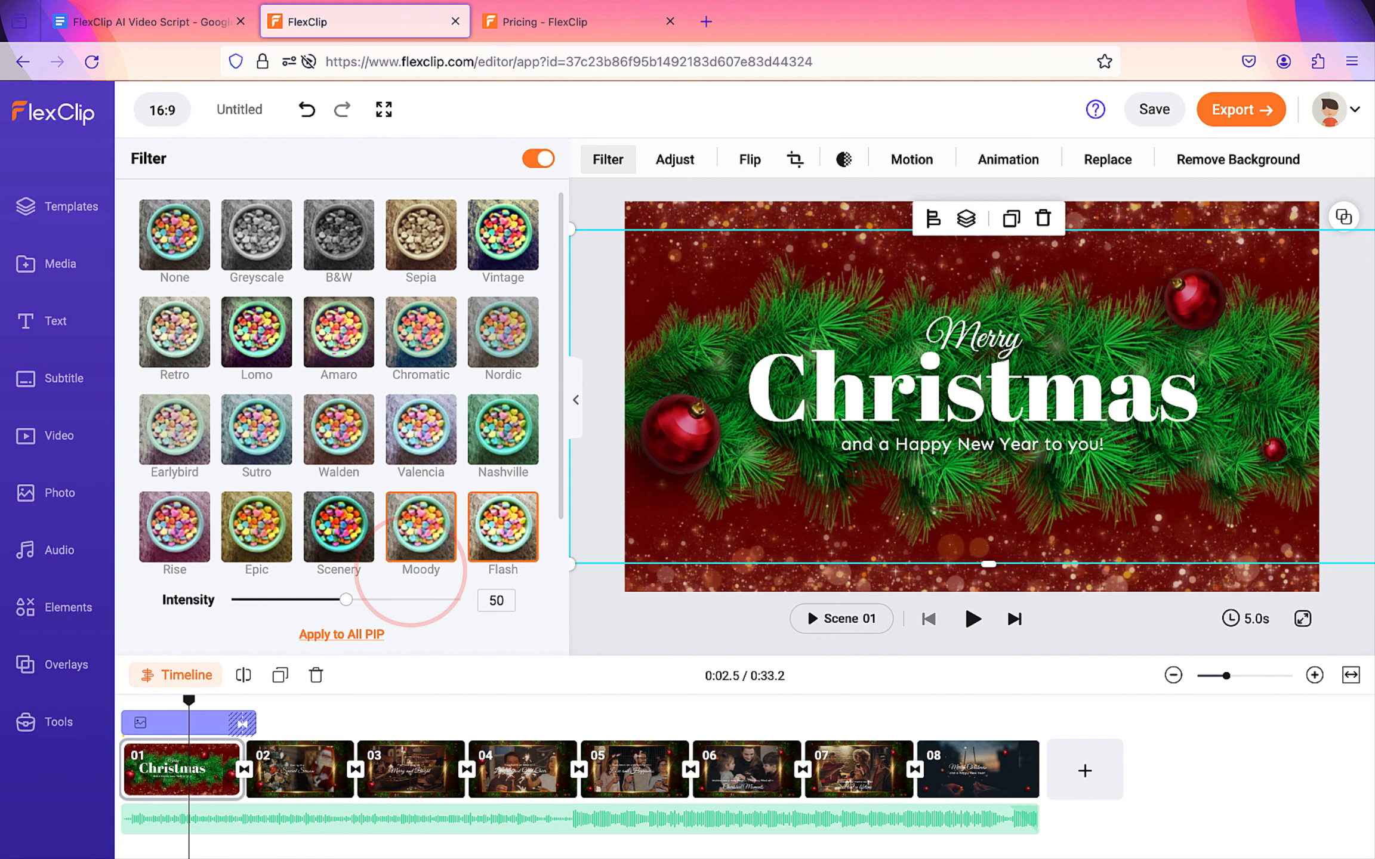
left_click(501, 518)
left_click(174, 235)
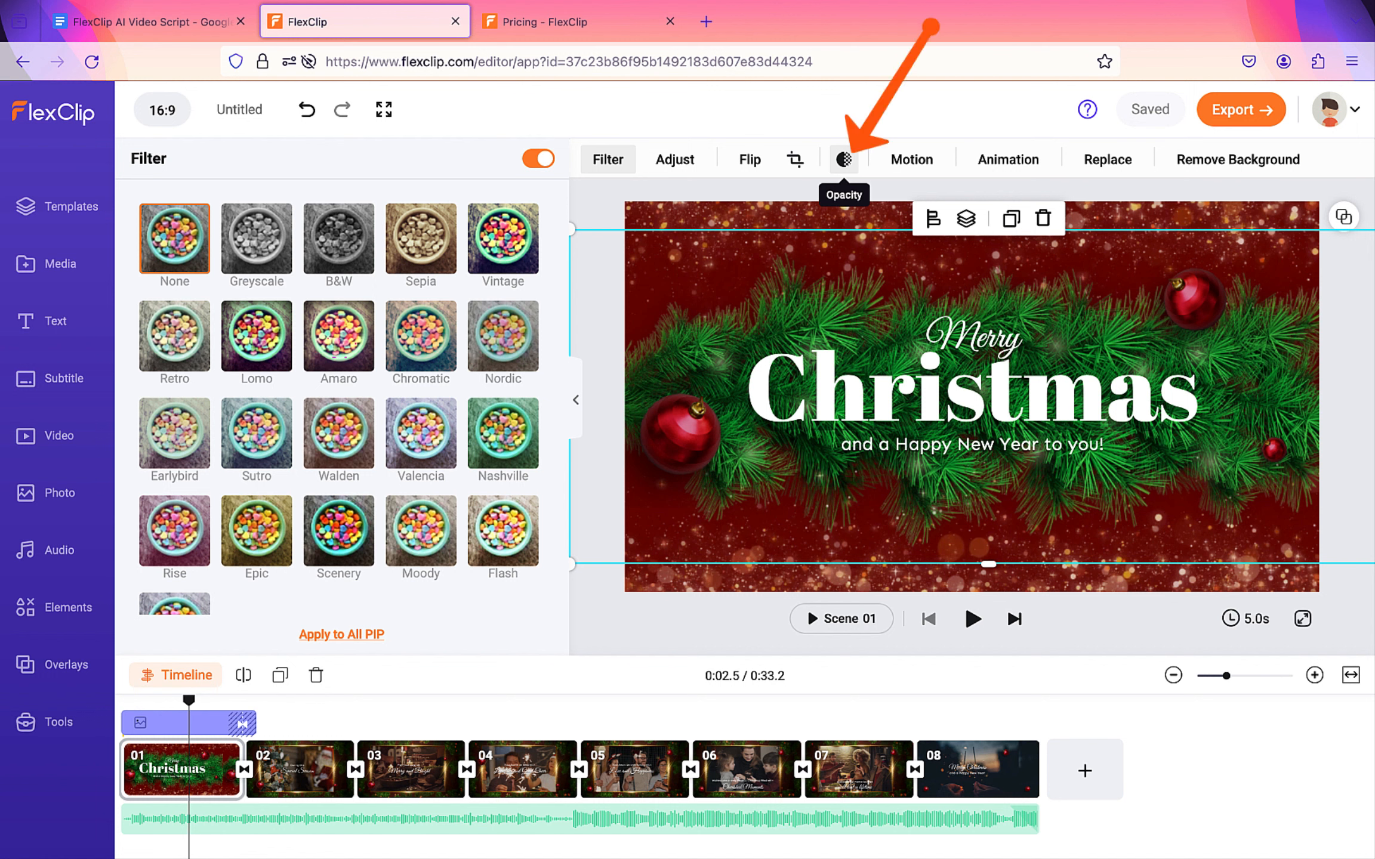
- Reduce the opacity of the pine branch image in scene 01 to 81%
left_click(843, 159)
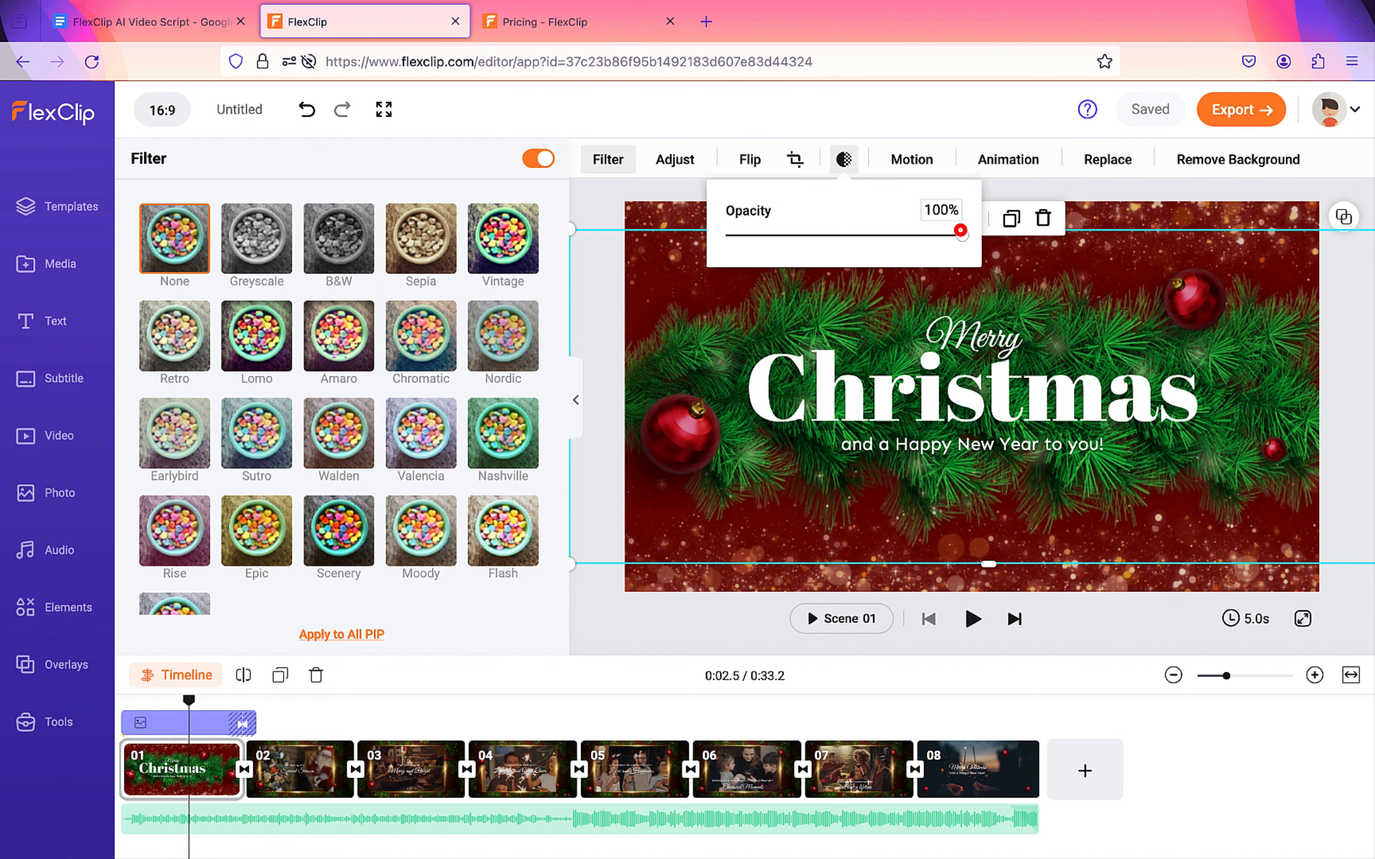
left_click_drag(960, 231, 915, 235)
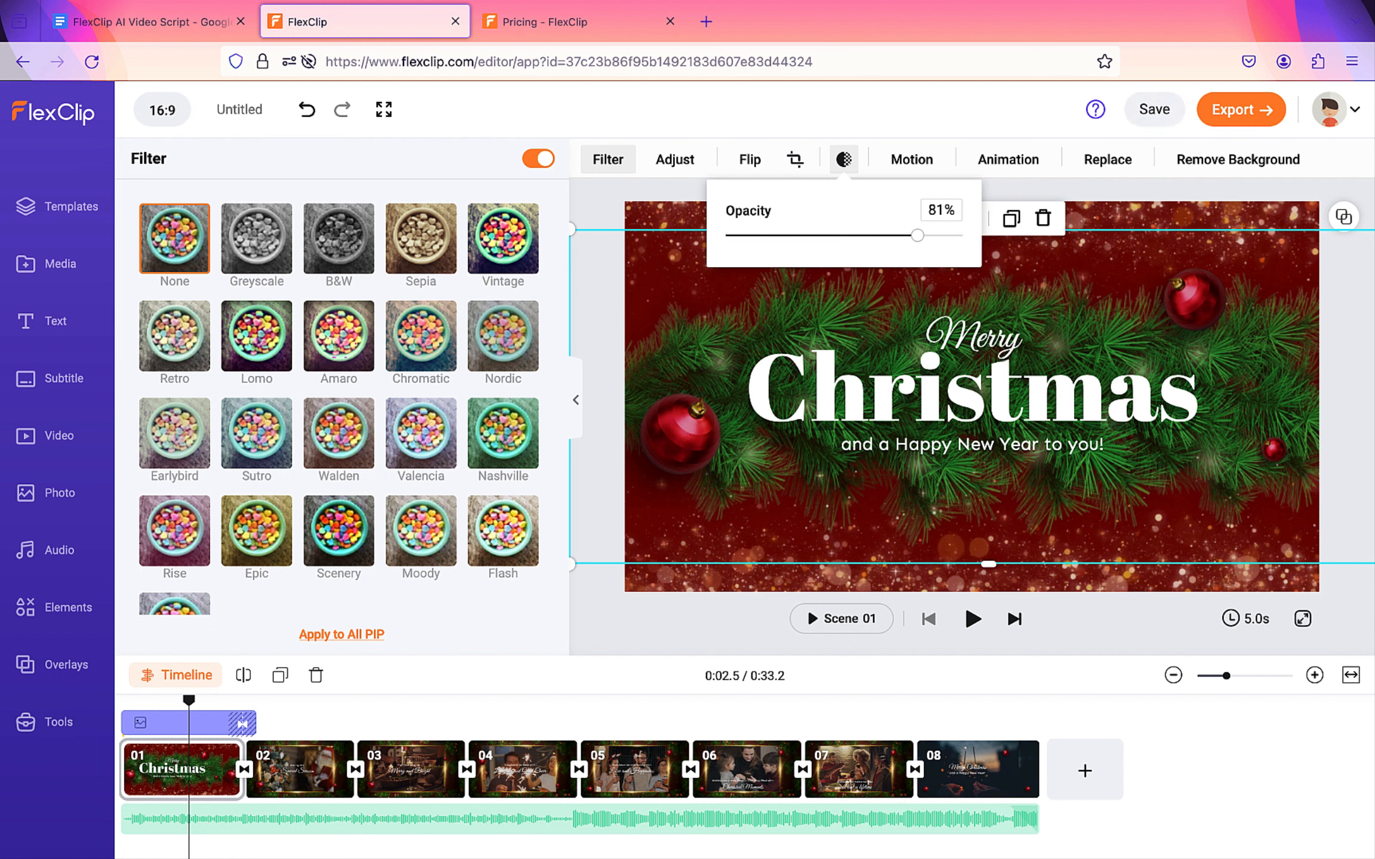
left_click(676, 280)
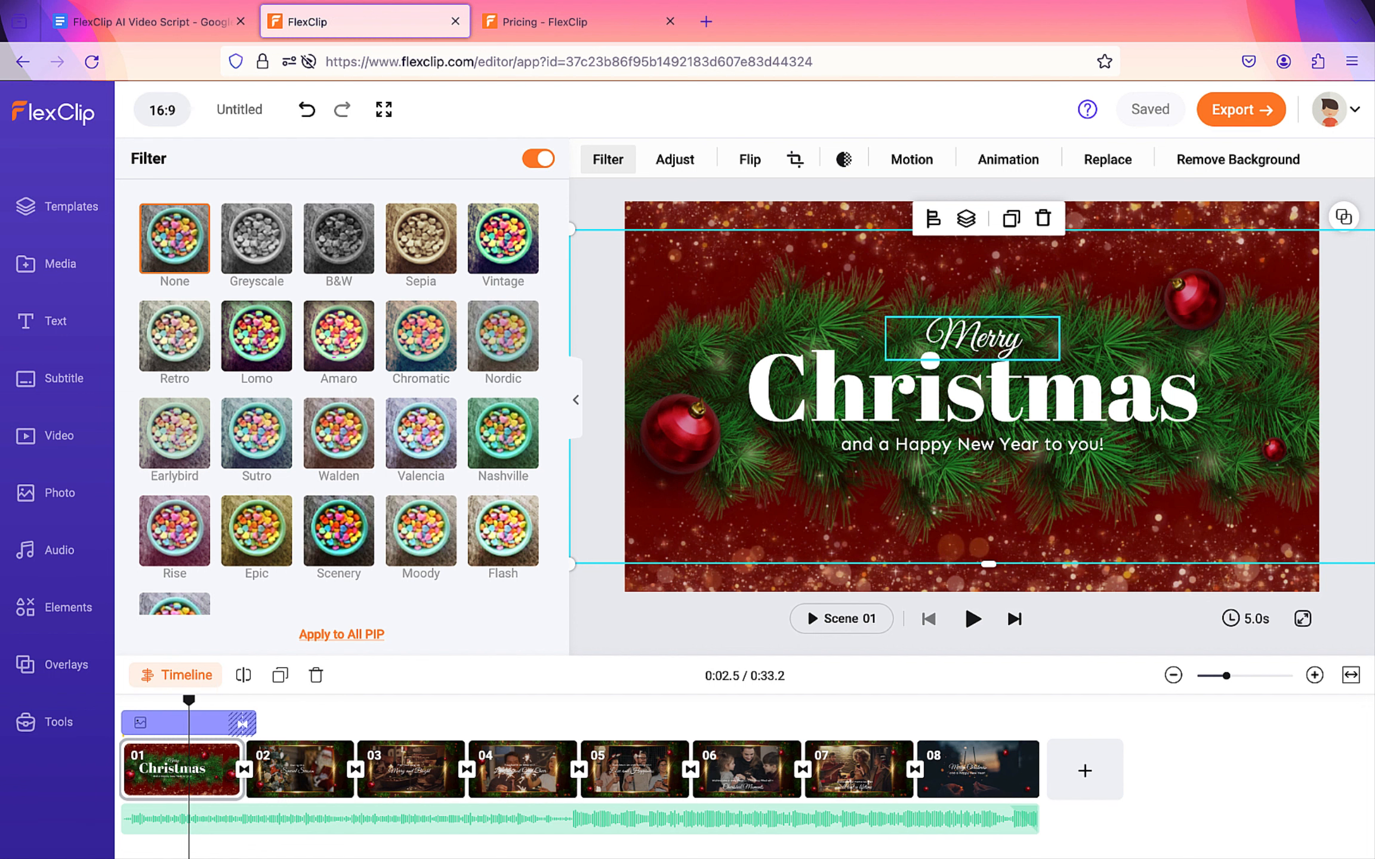
- Open the word Merry in scene 01 for editing to examine its text formatting options
left_click(950, 338)
left_click(963, 337)
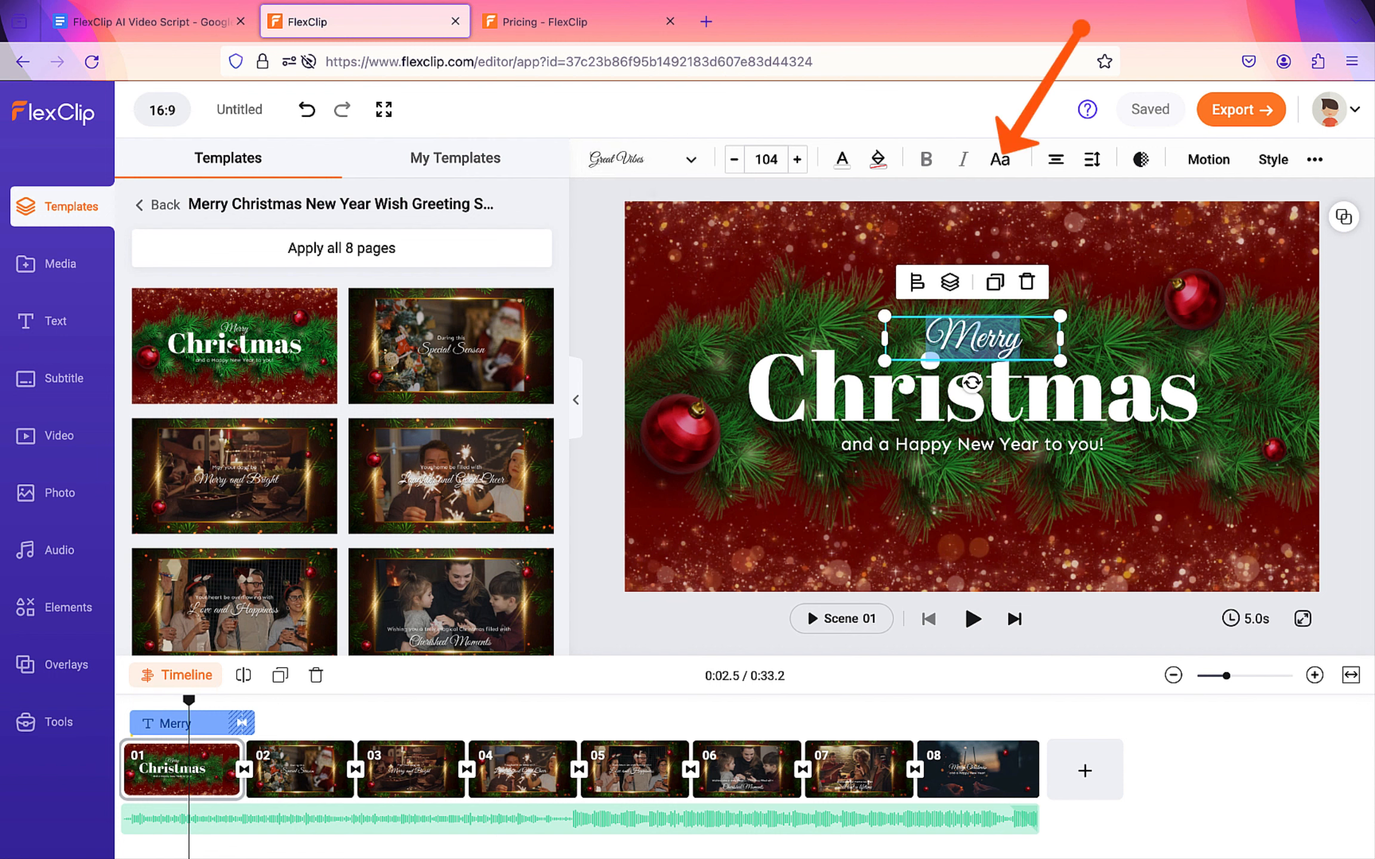
- Apply the Neon text style to the Christmas title in scene 01
left_click(830, 386)
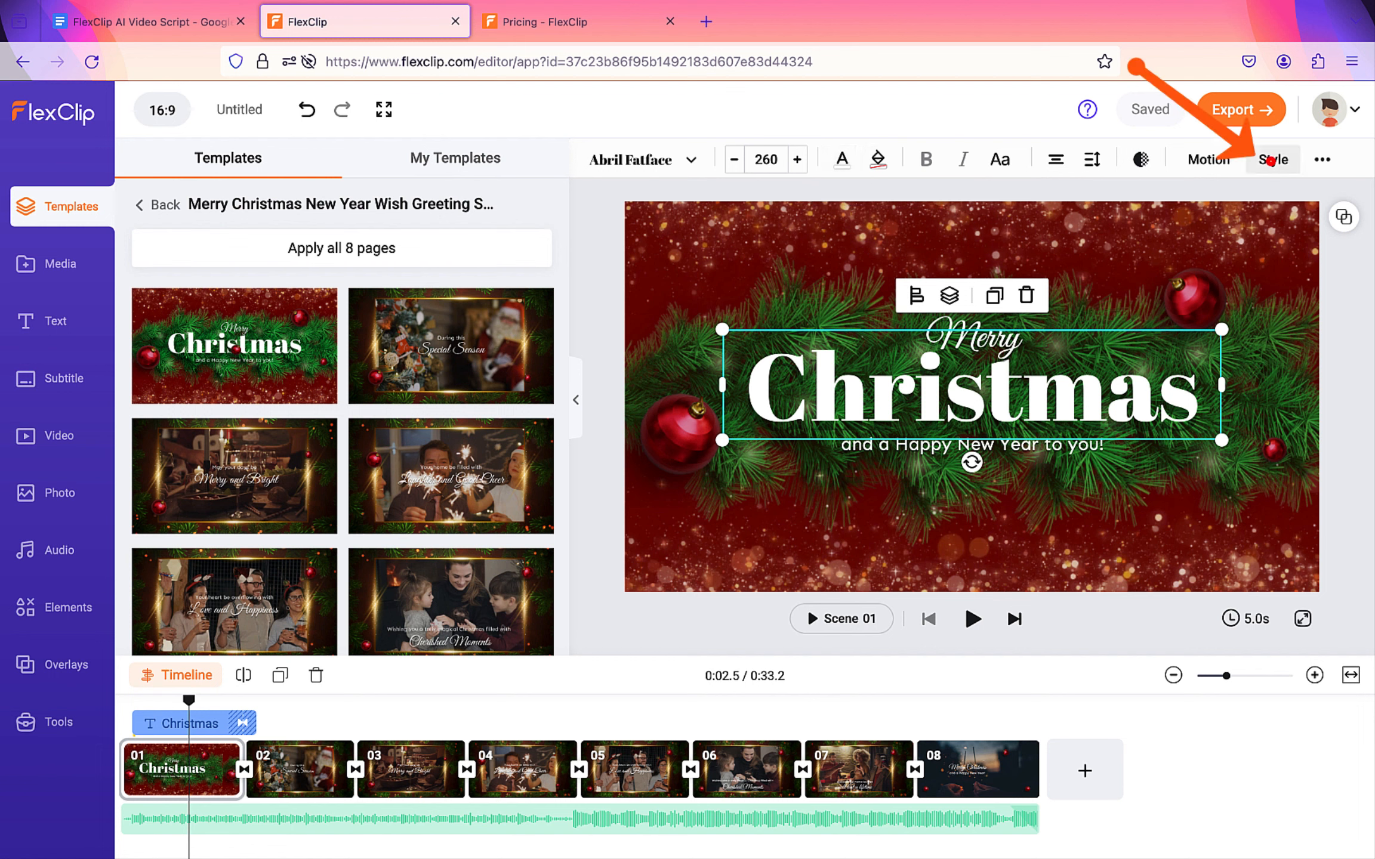
left_click(1271, 161)
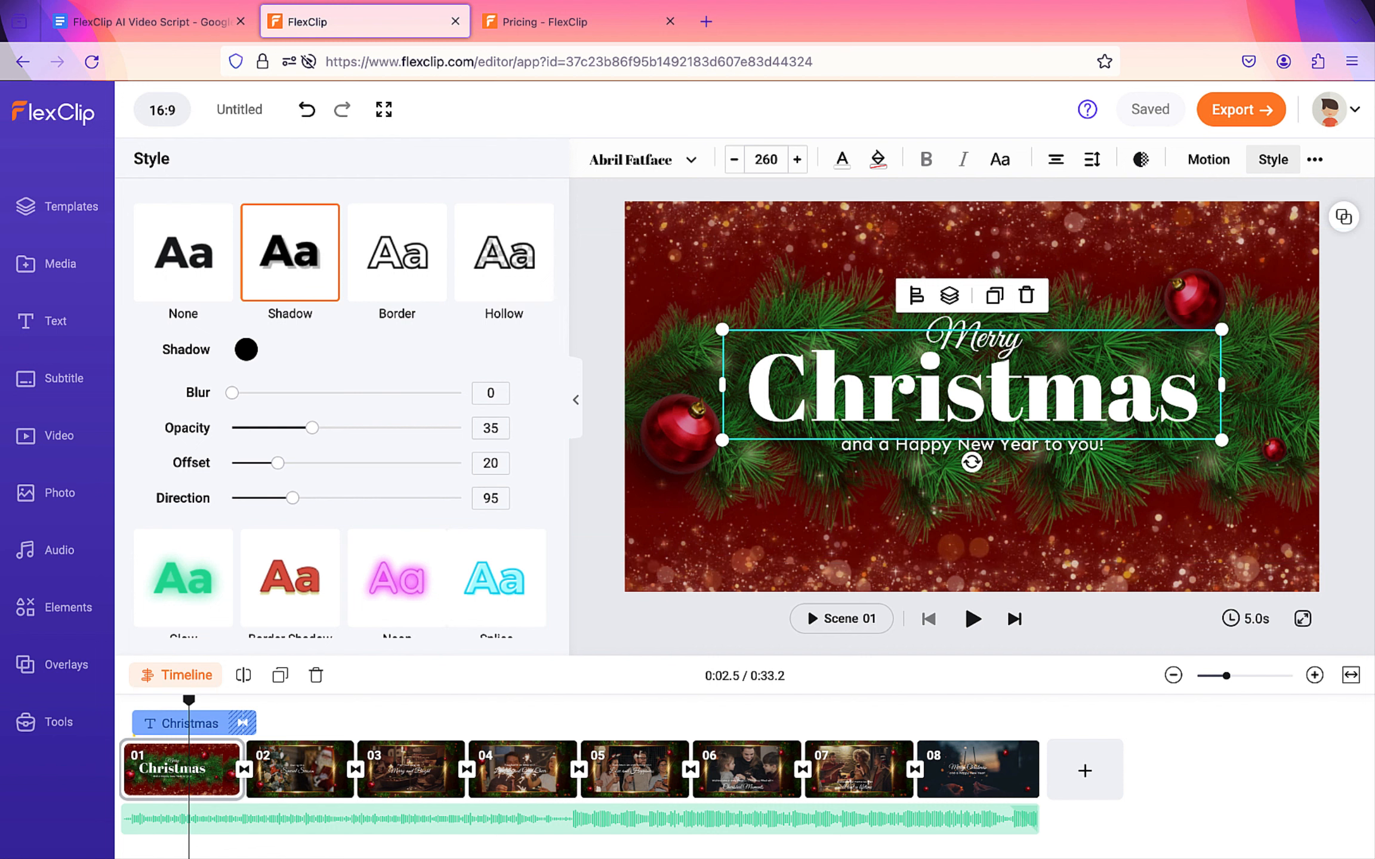
scroll(343, 412, "down", 2)
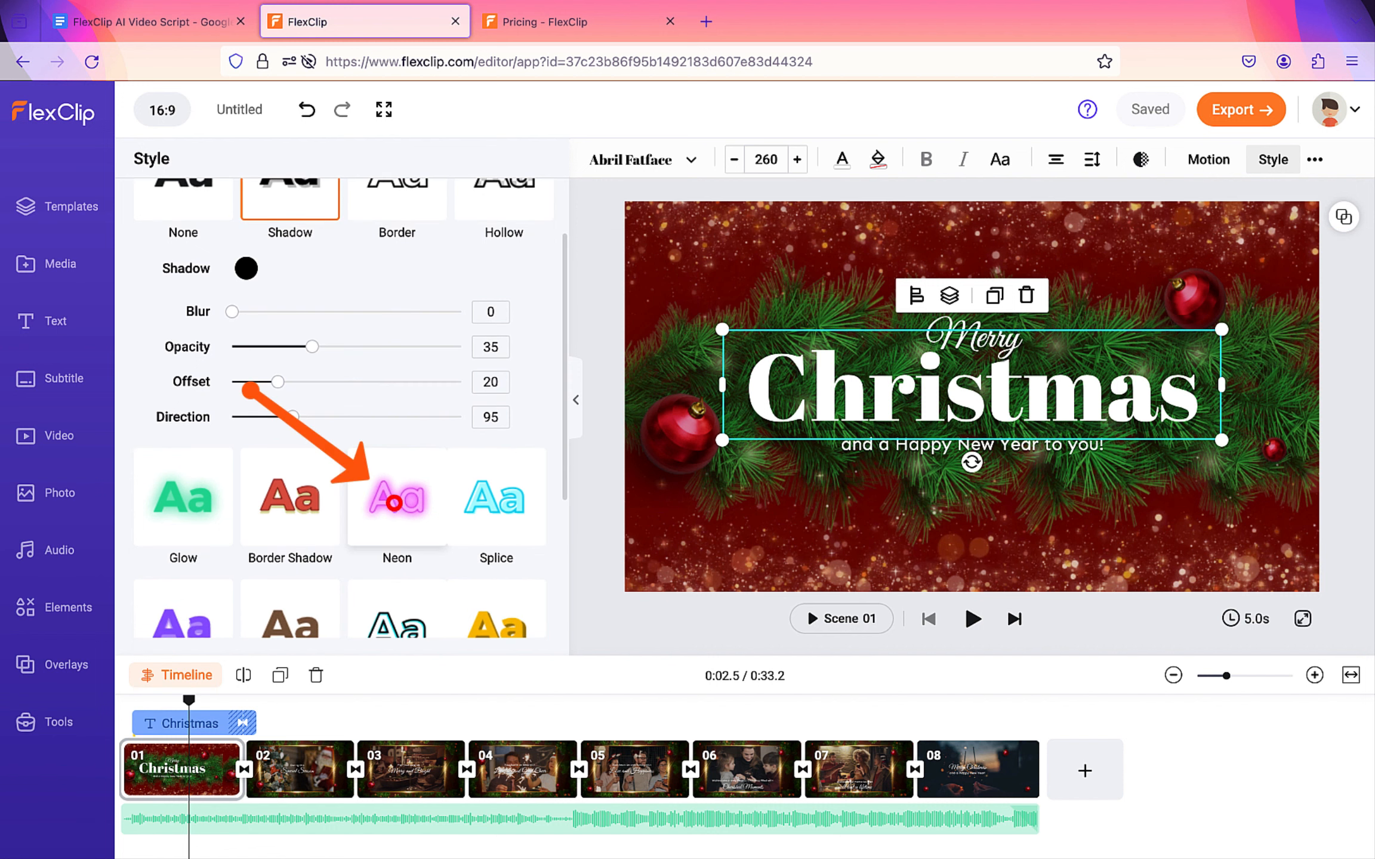
left_click(393, 503)
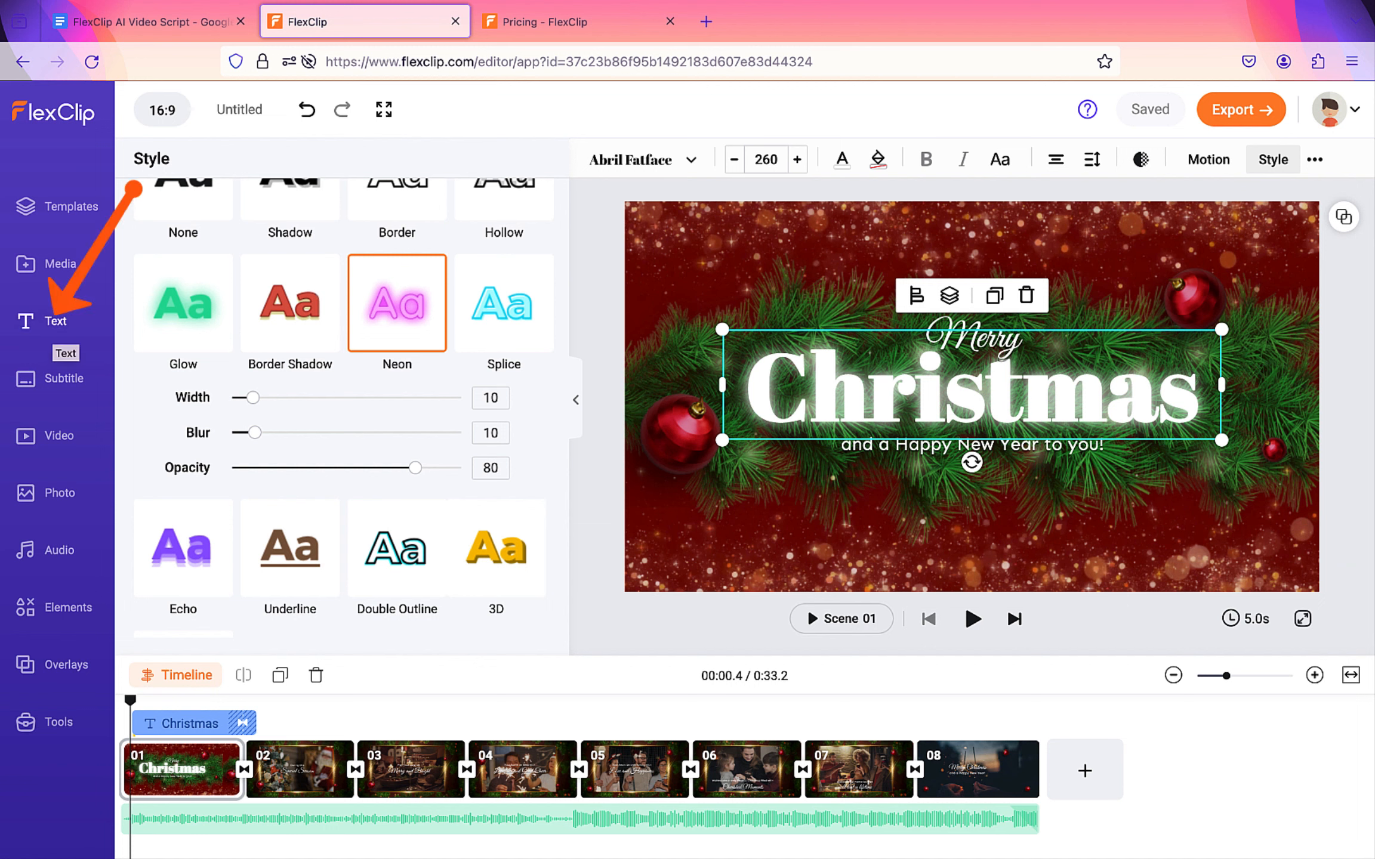
- Add the hexagon-framed Minimal Title preset from the Minimal Titles collection to scene 01 and place it in the frame's lower-right corner
left_click(41, 321)
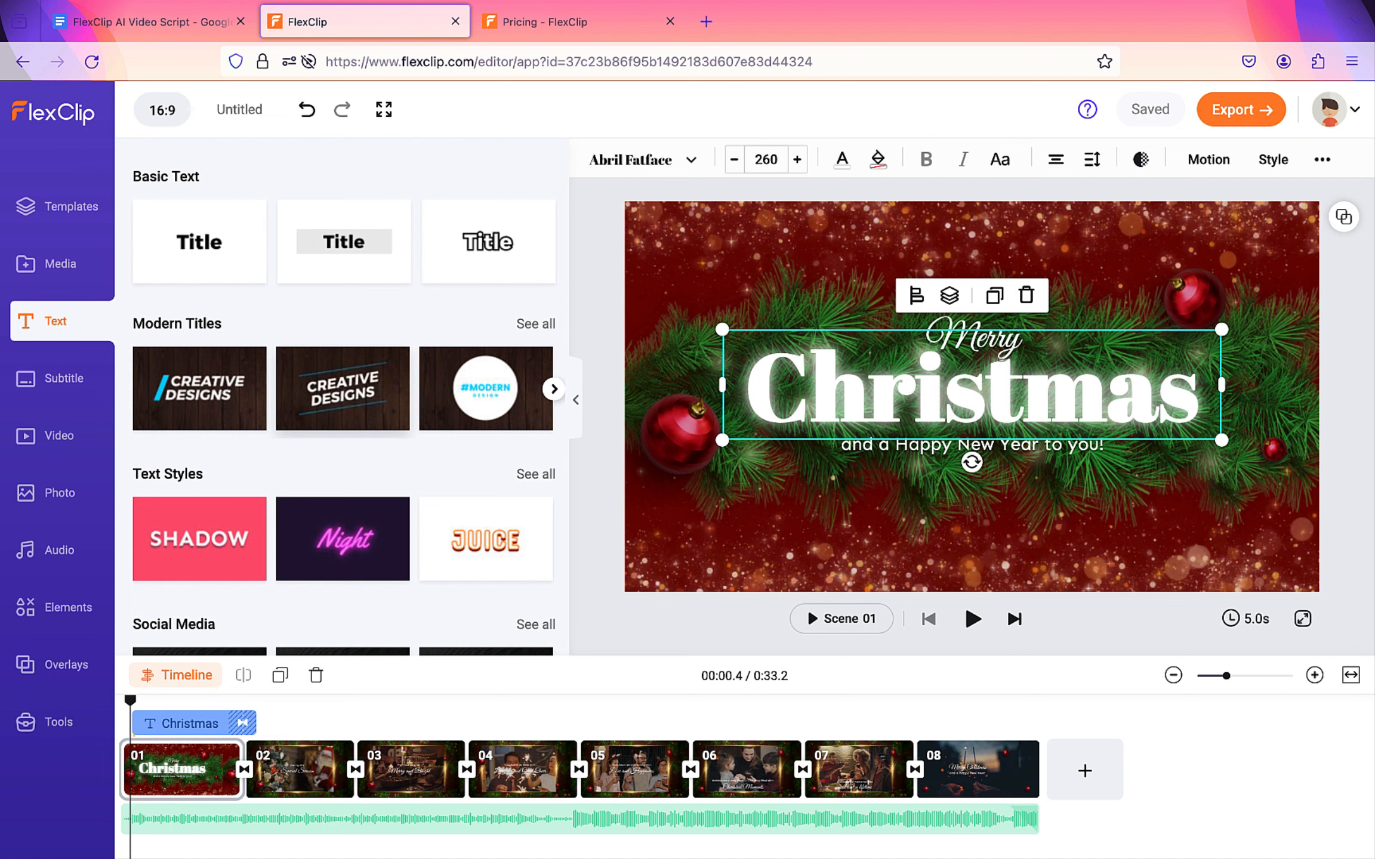
scroll(343, 399, "down", 8)
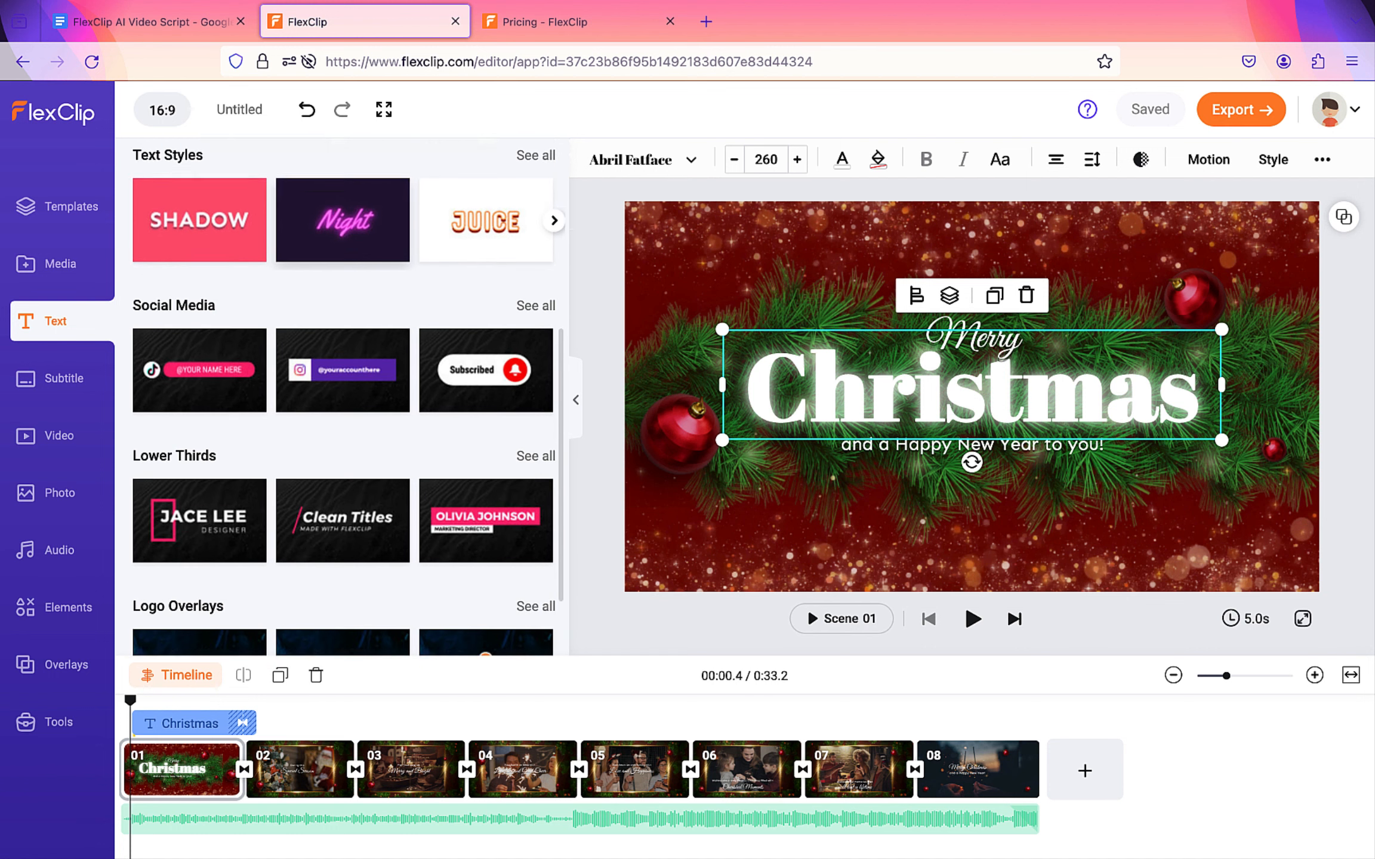
scroll(343, 400, "down", 1)
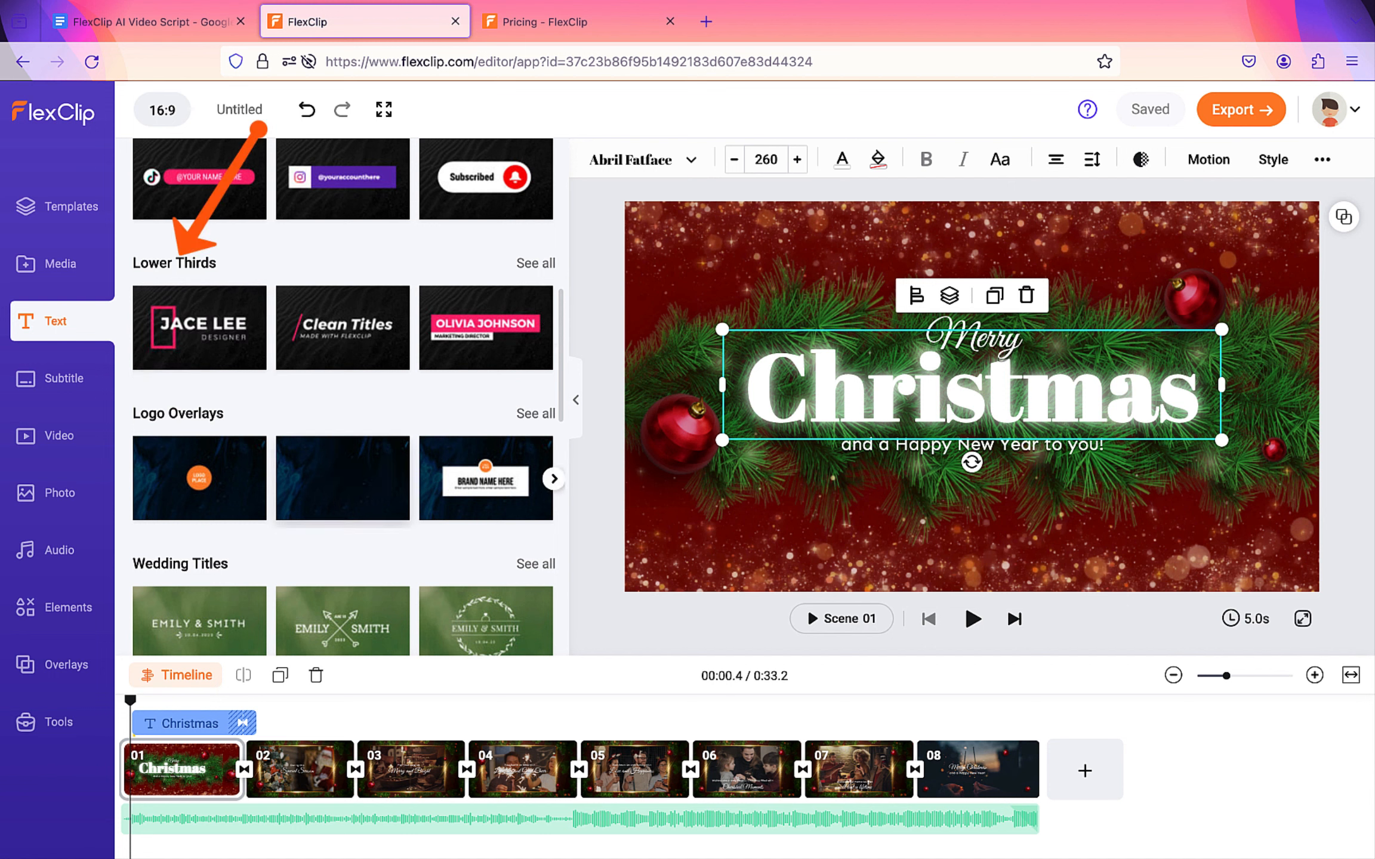
scroll(343, 465, "down", 2)
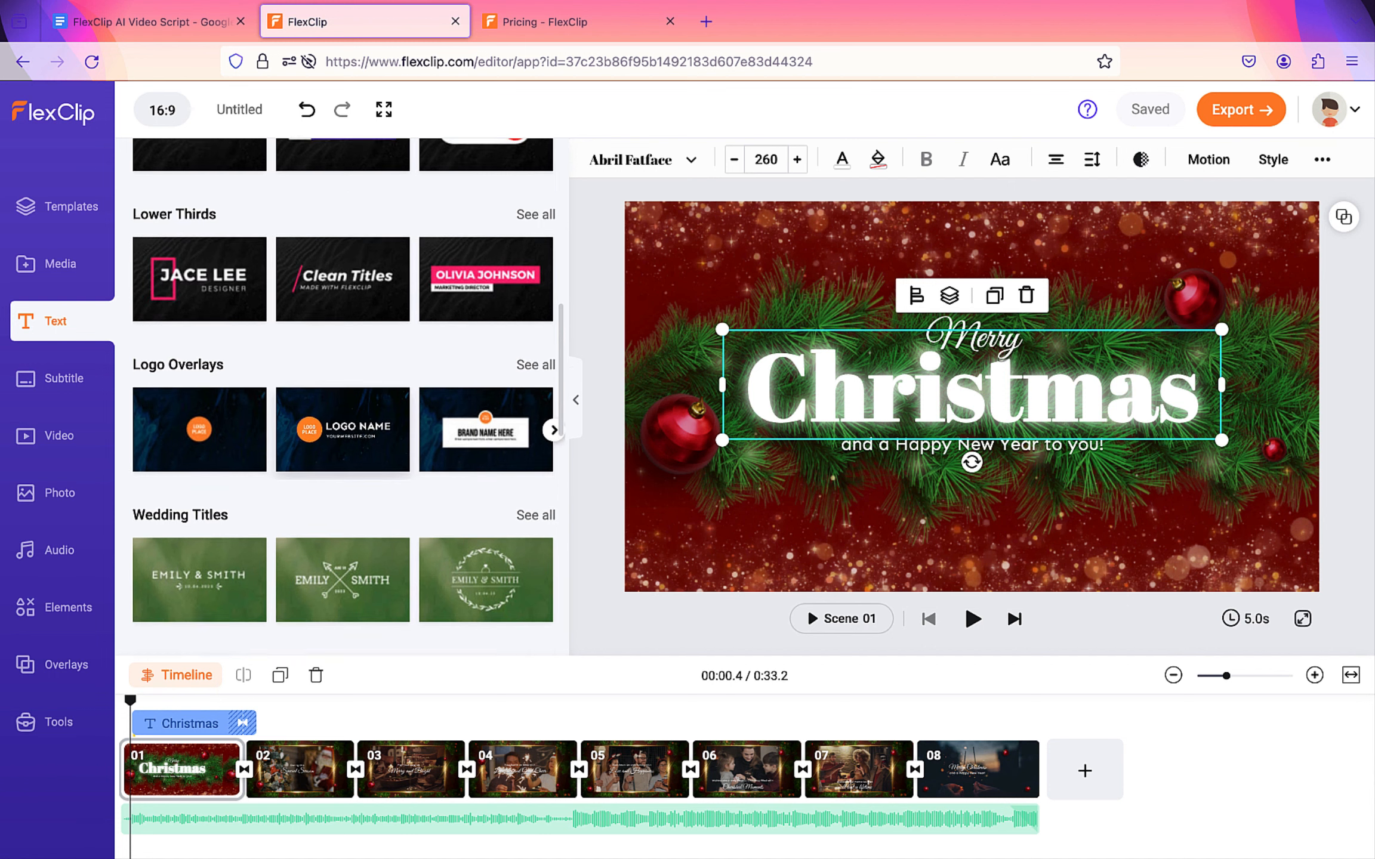
scroll(343, 459, "down", 15)
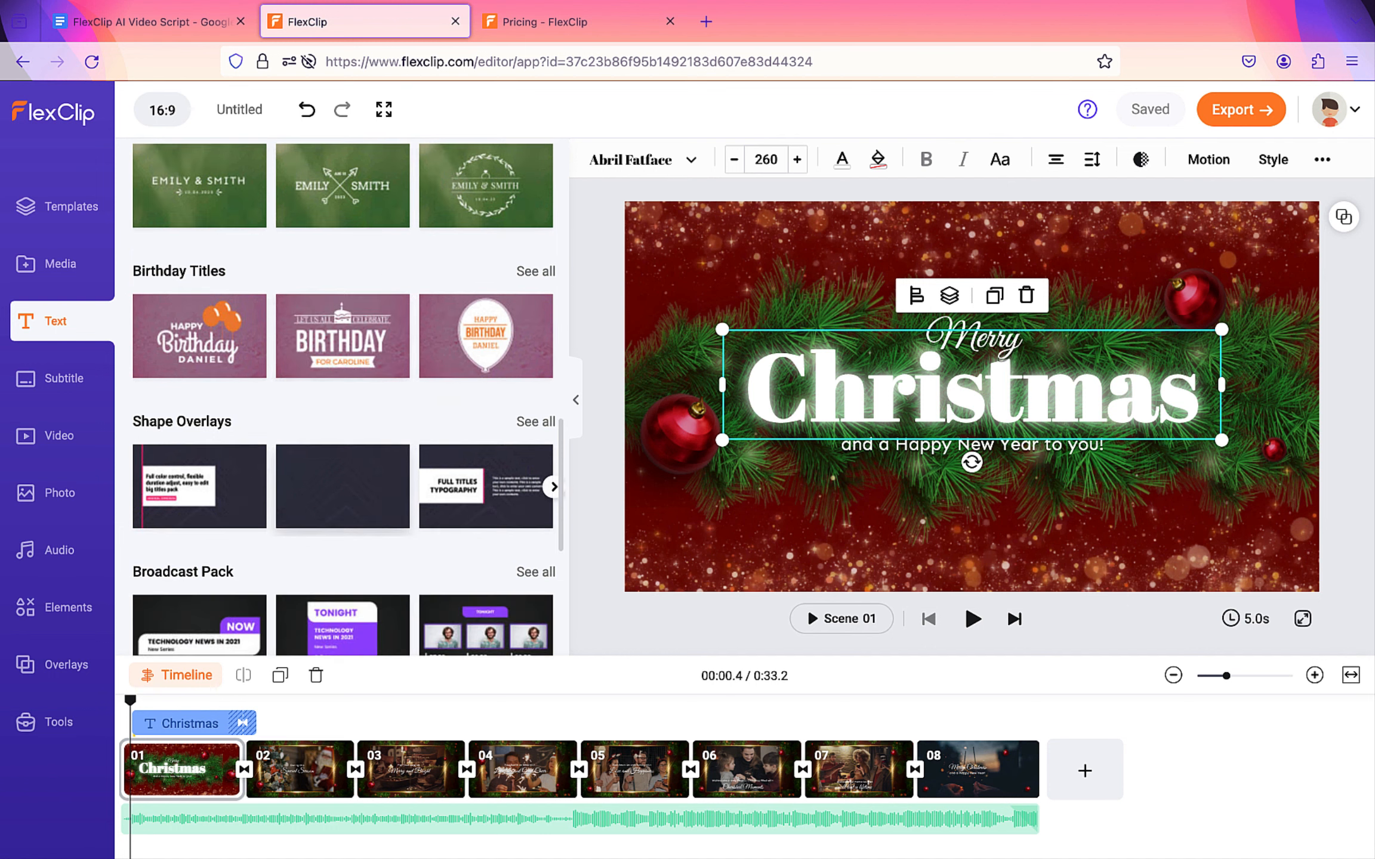
scroll(343, 396, "down", 9)
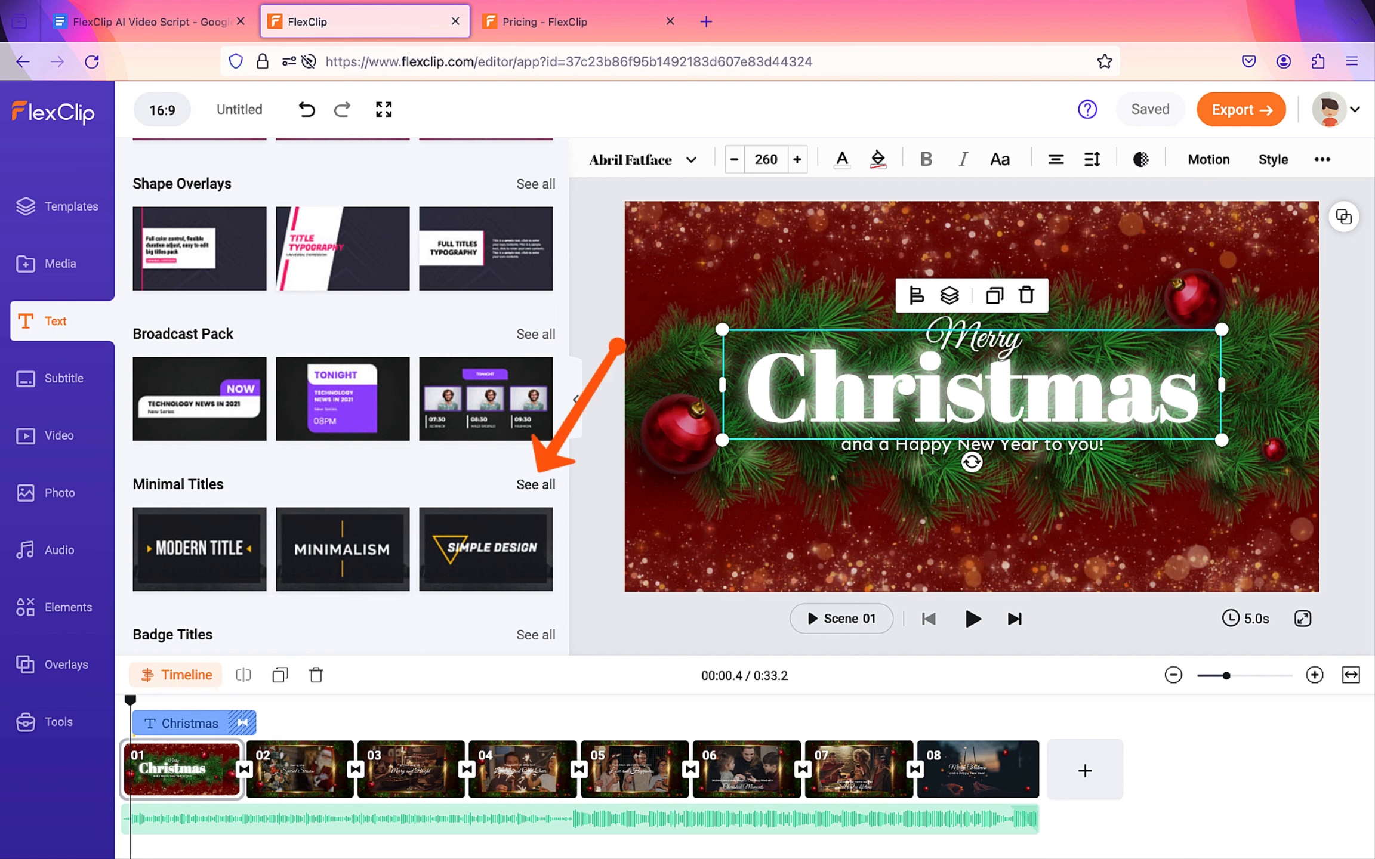
left_click(533, 484)
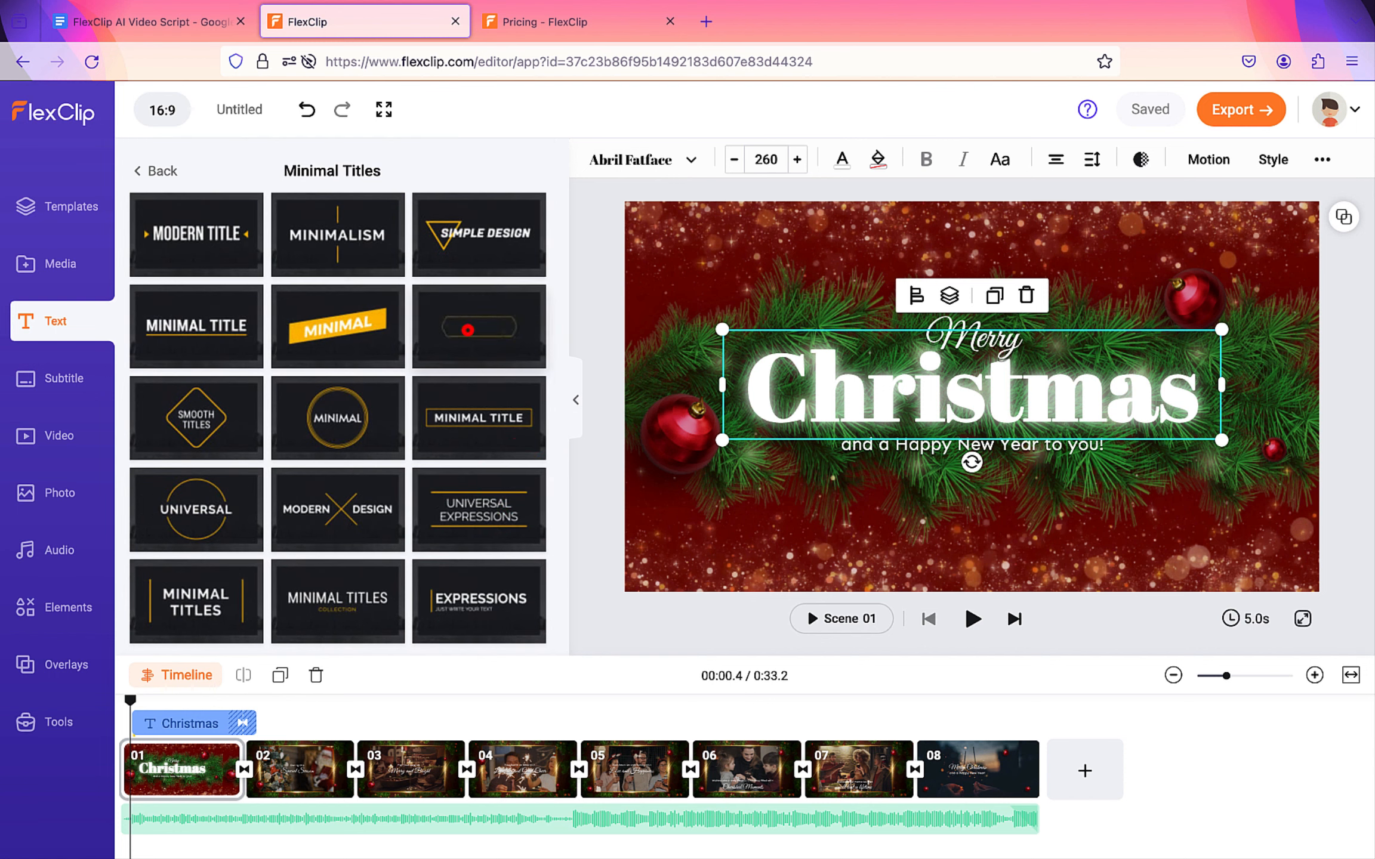
left_click(467, 330)
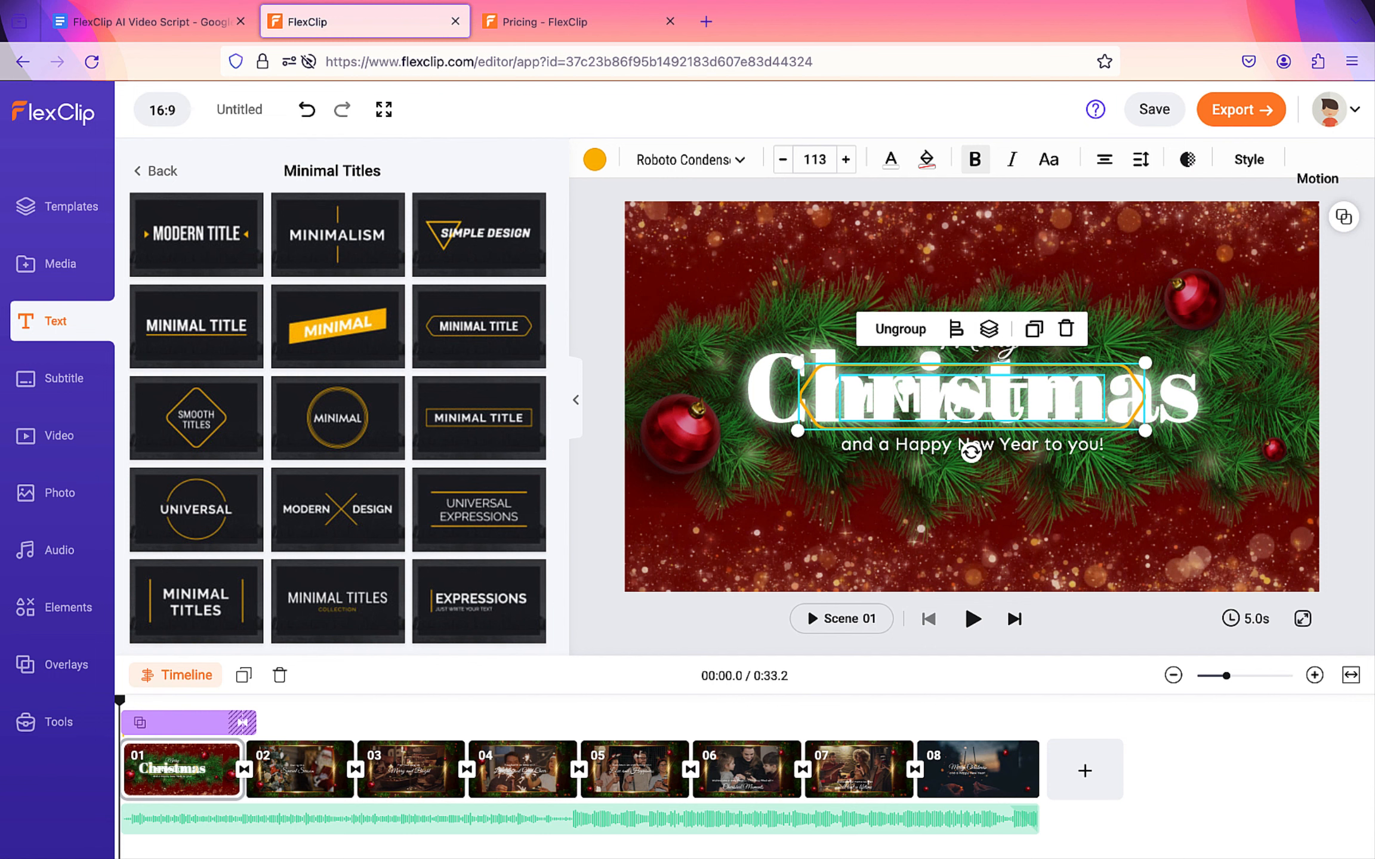
left_click_drag(919, 395, 1249, 544)
- Replace the added title's text in scene 01 with WeCanEduTech and play the video to check it
left_click(997, 544)
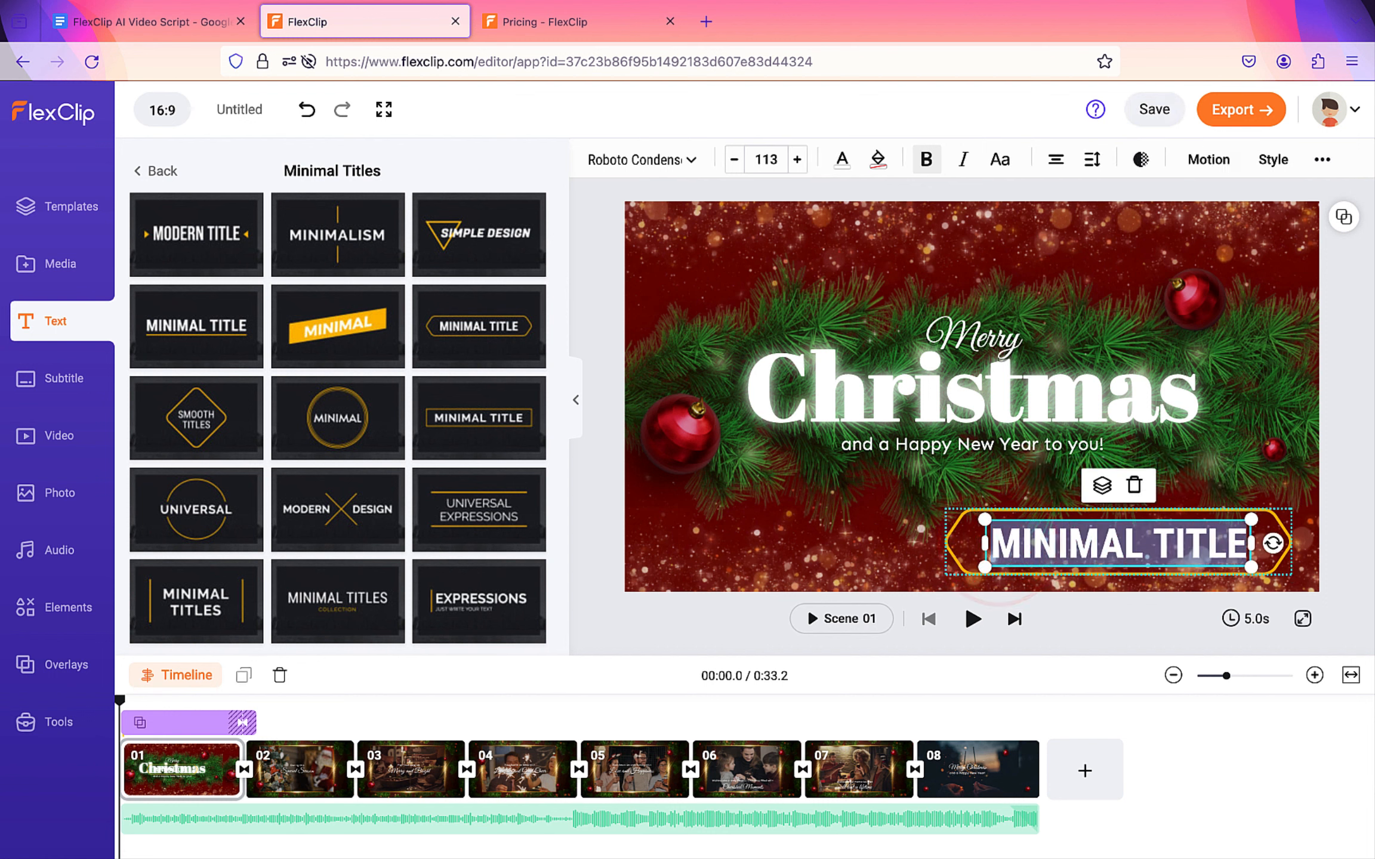
type("We")
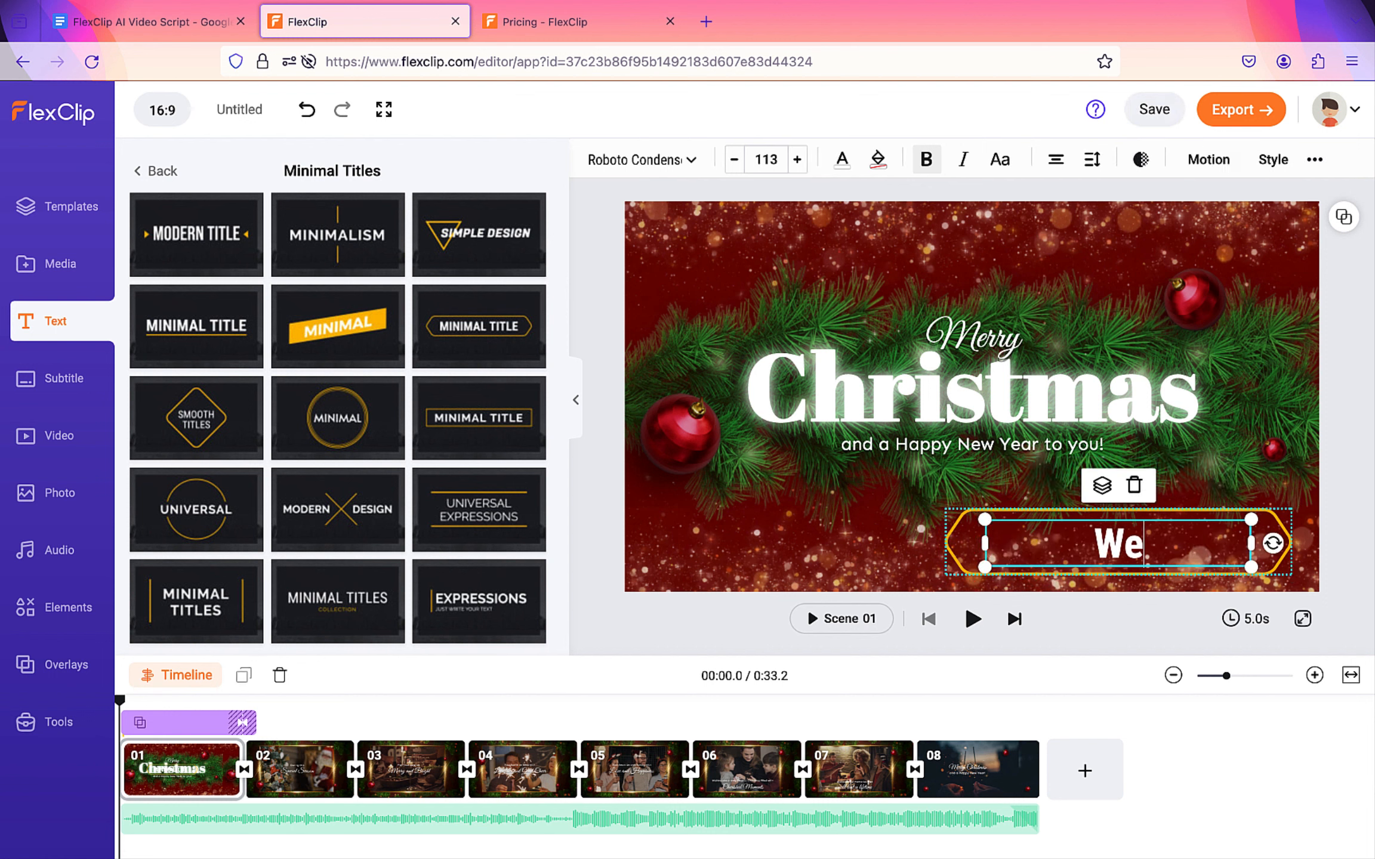
type("CanEdu")
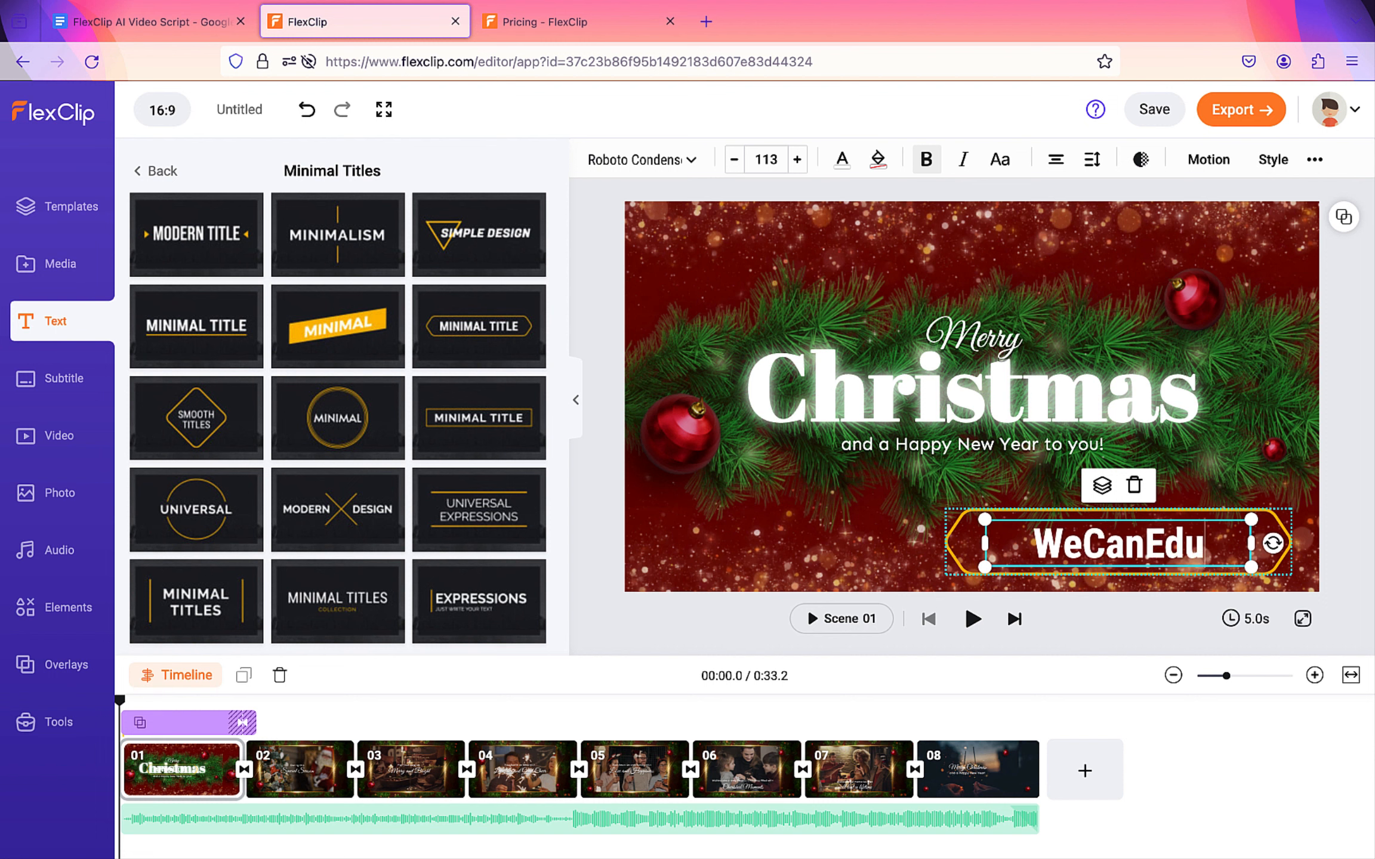
type("Tech")
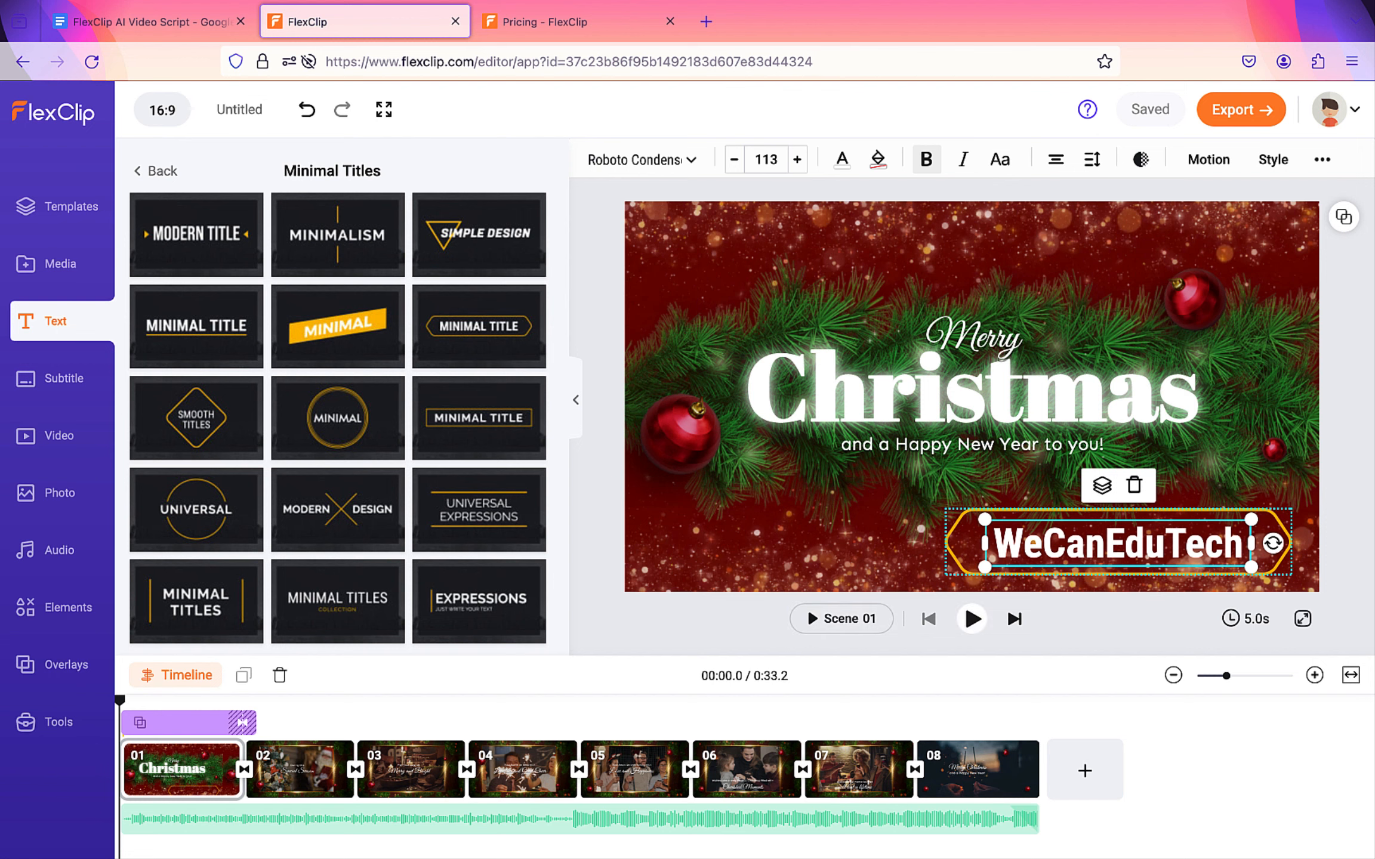
left_click(973, 619)
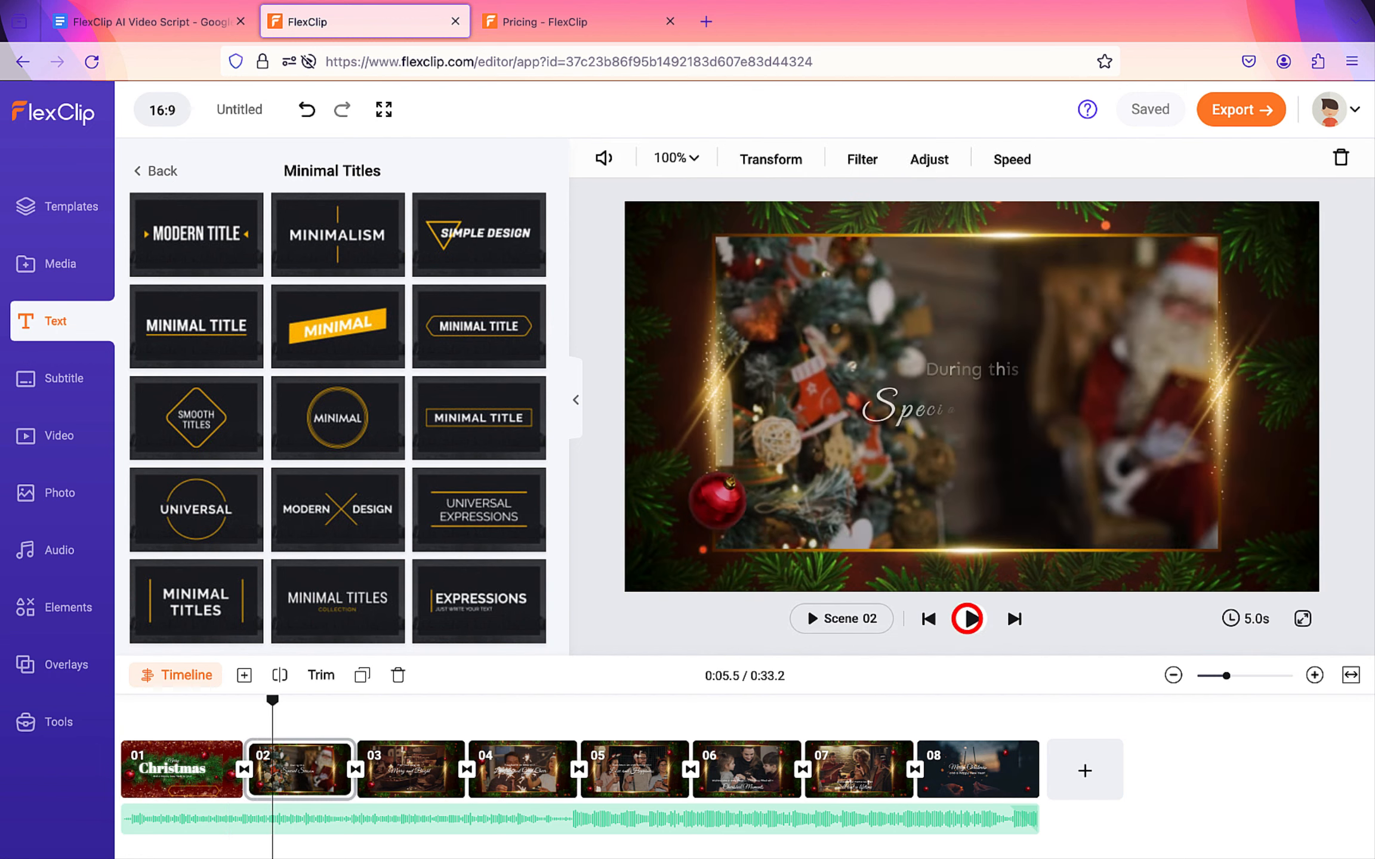
- Change the WeCanEduTech text in scene 01 to the medium blue preset colour
left_click(1042, 544)
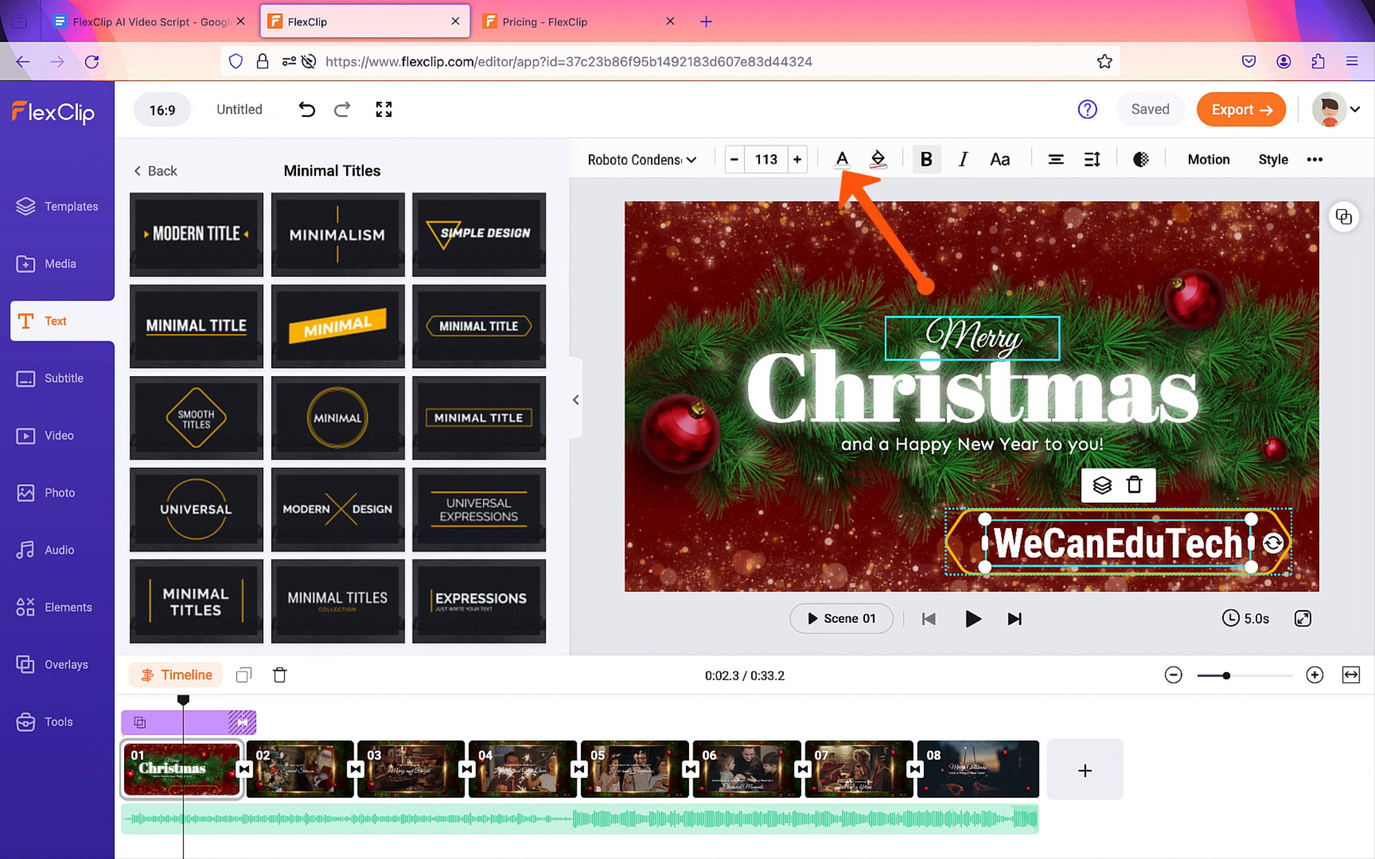
left_click(842, 159)
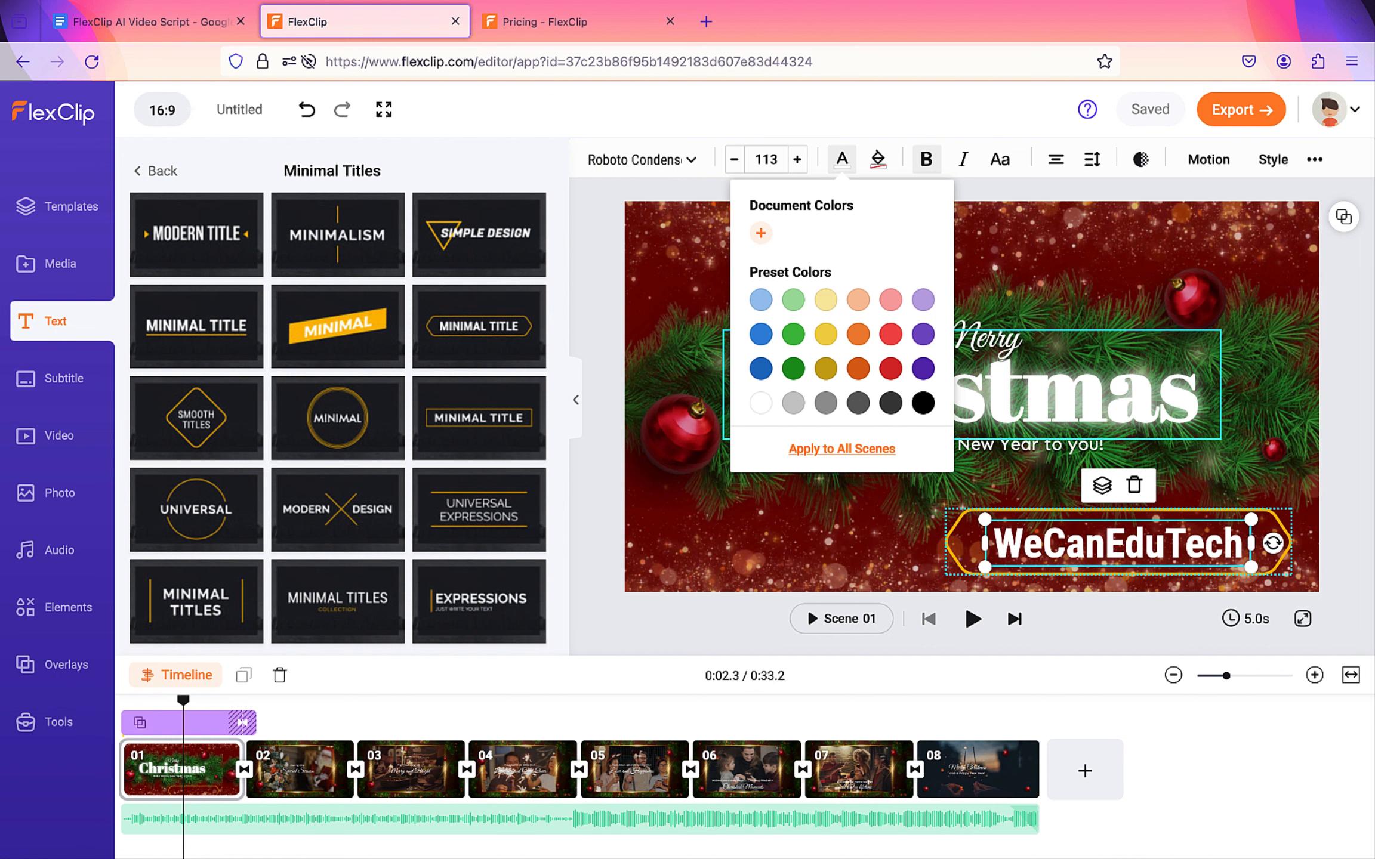
left_click(760, 334)
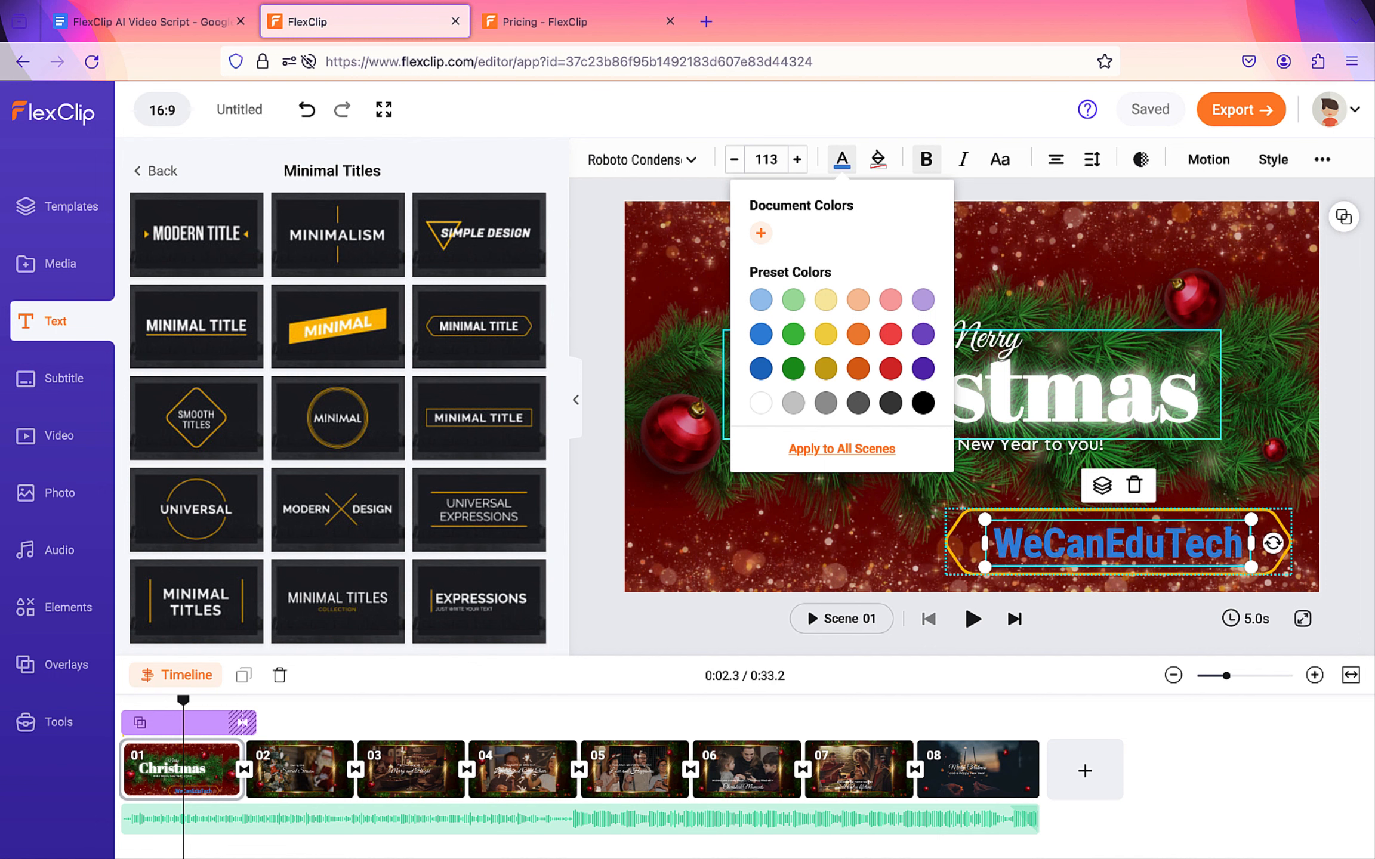
- Recolour the hexagonal frame around WeCanEduTech to the light red preset F7A4A4 and preview the result
left_click(958, 527)
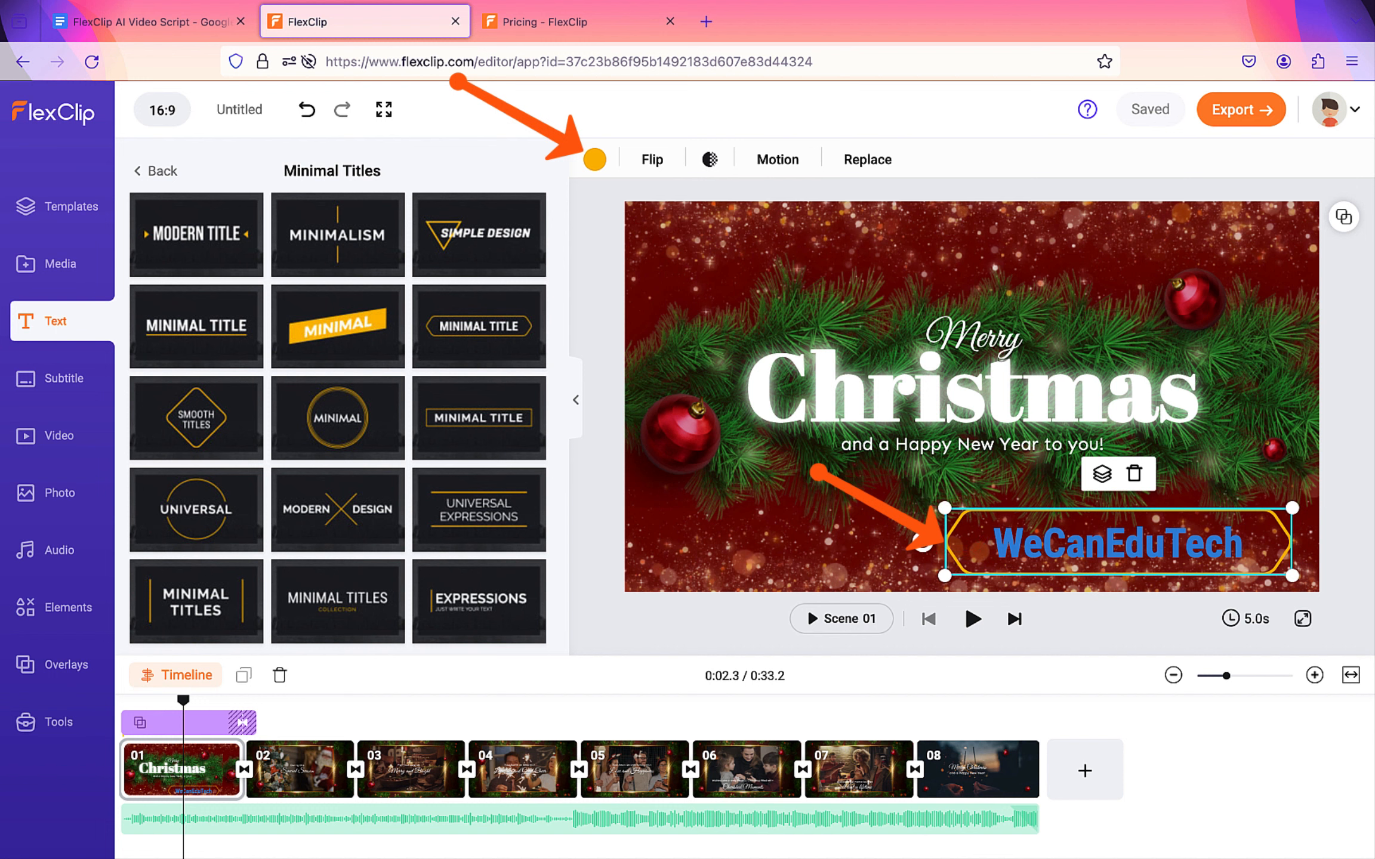
left_click(594, 159)
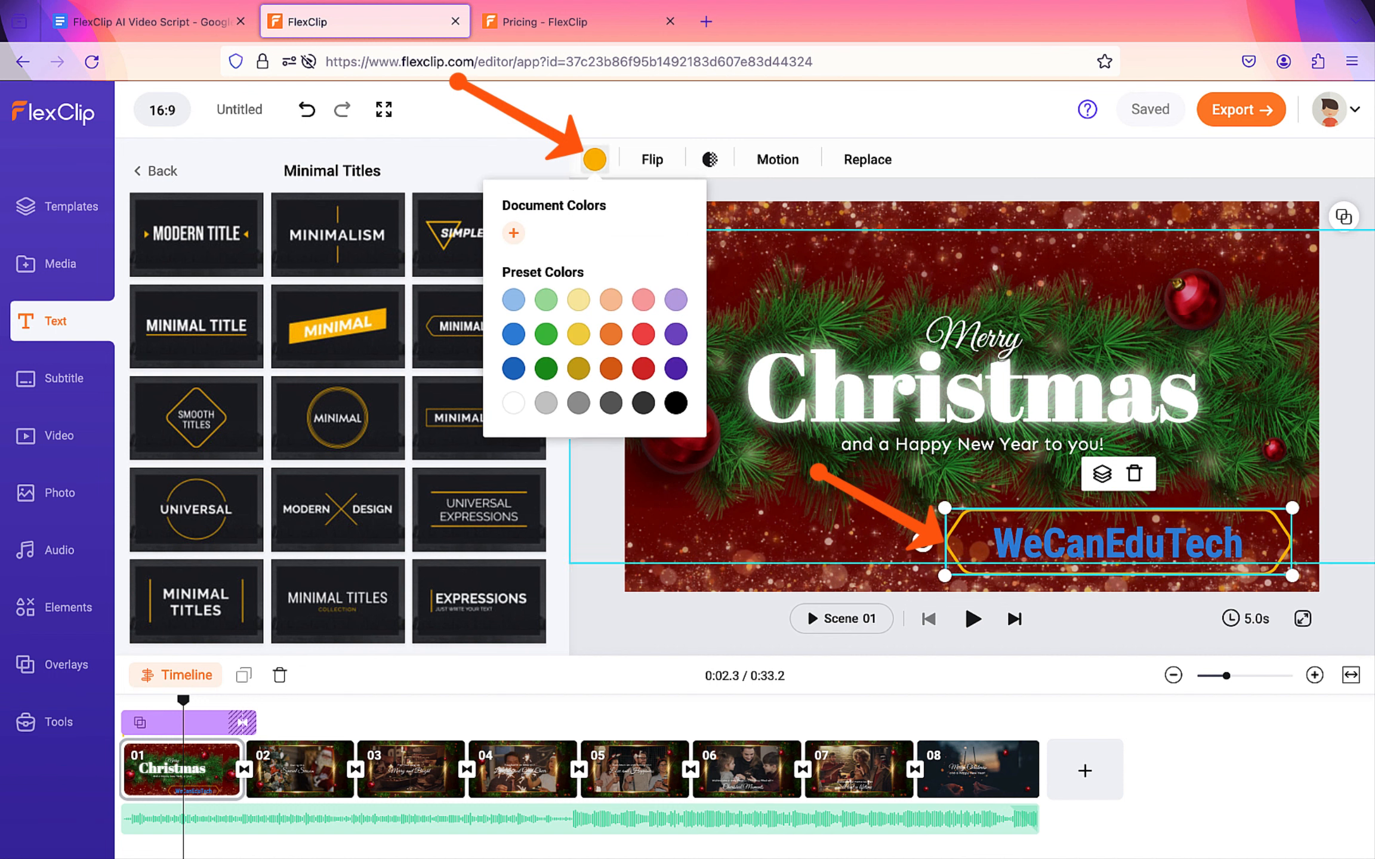
left_click(639, 298)
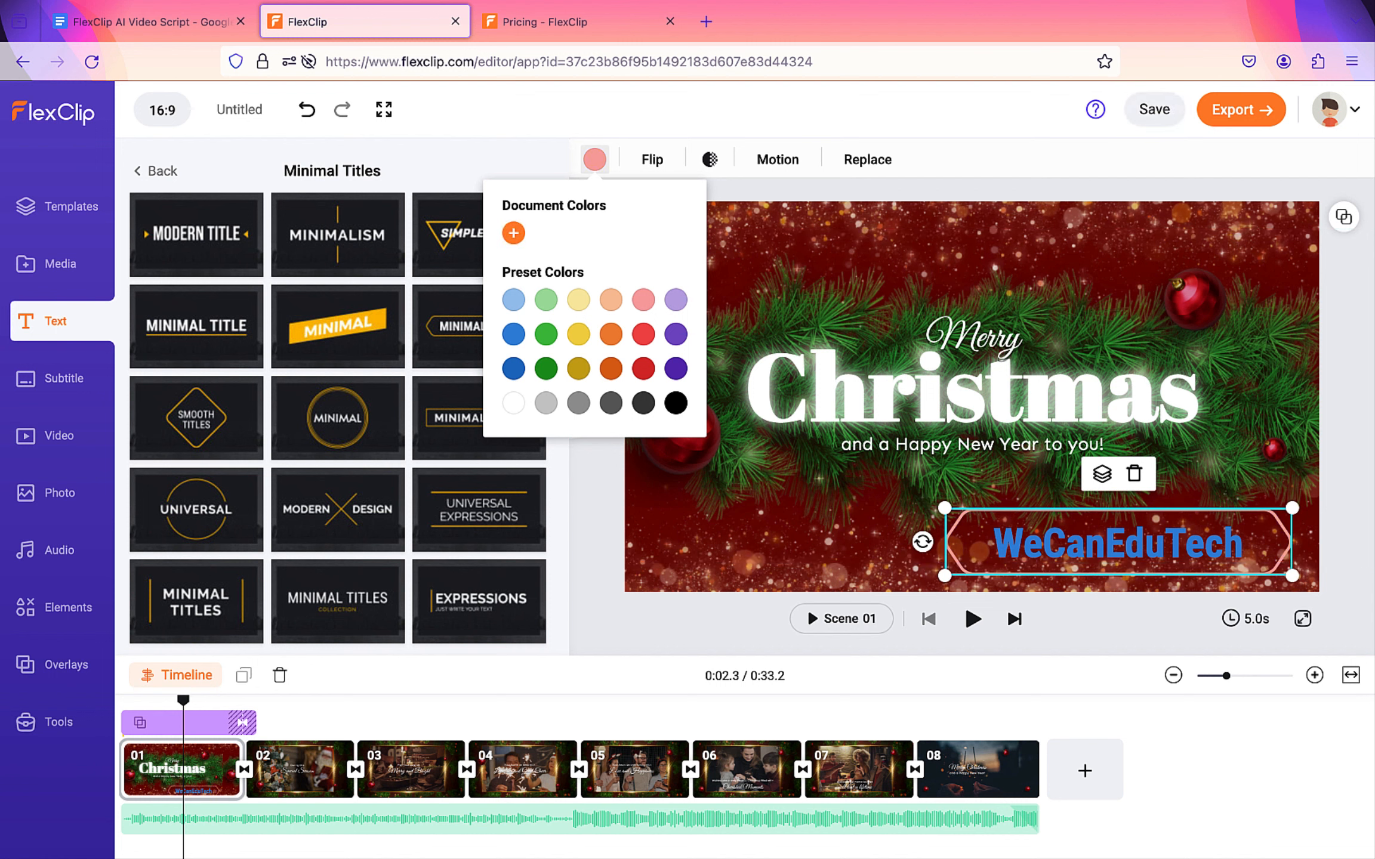
left_click(513, 233)
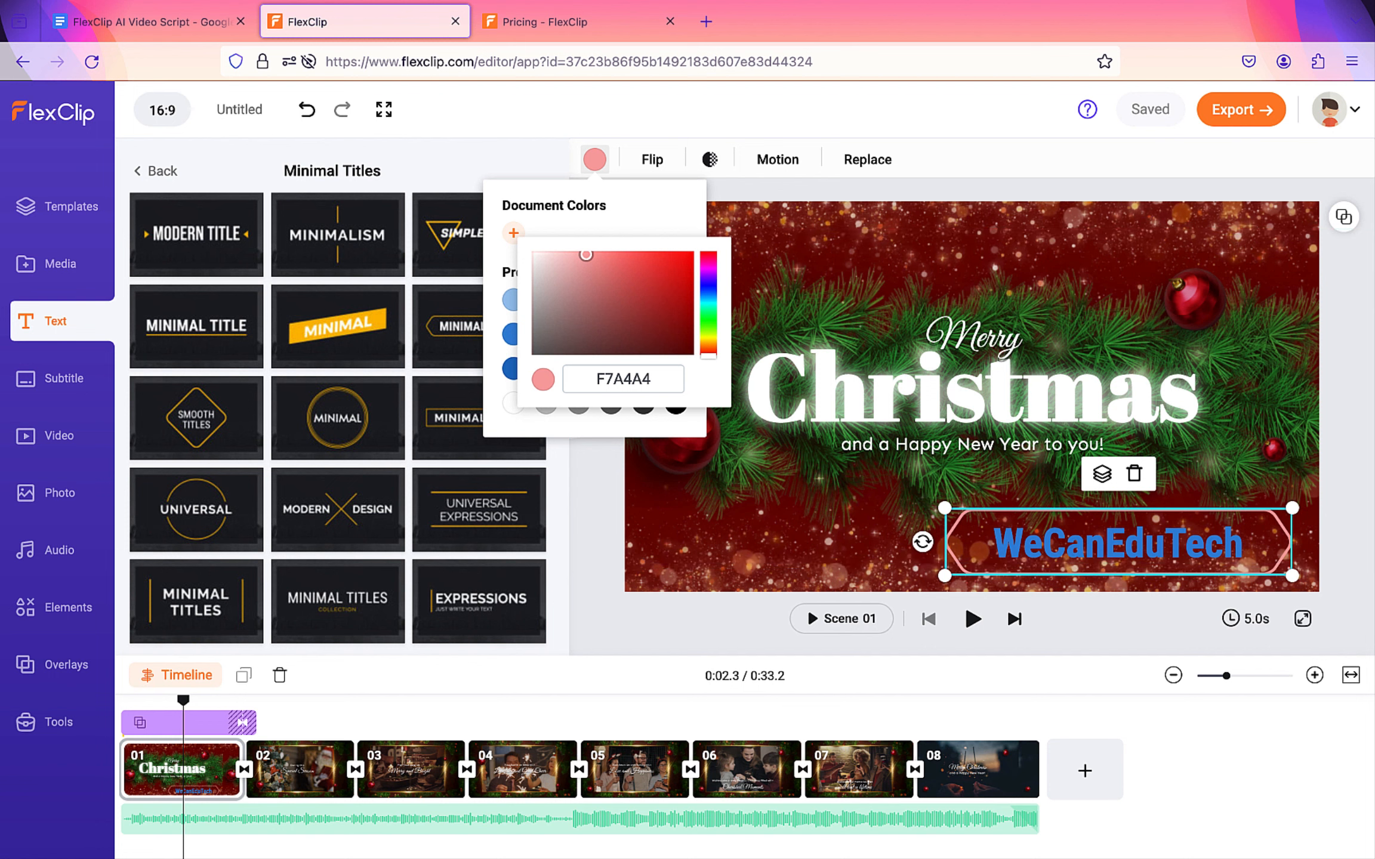
left_click(631, 623)
left_click(631, 623)
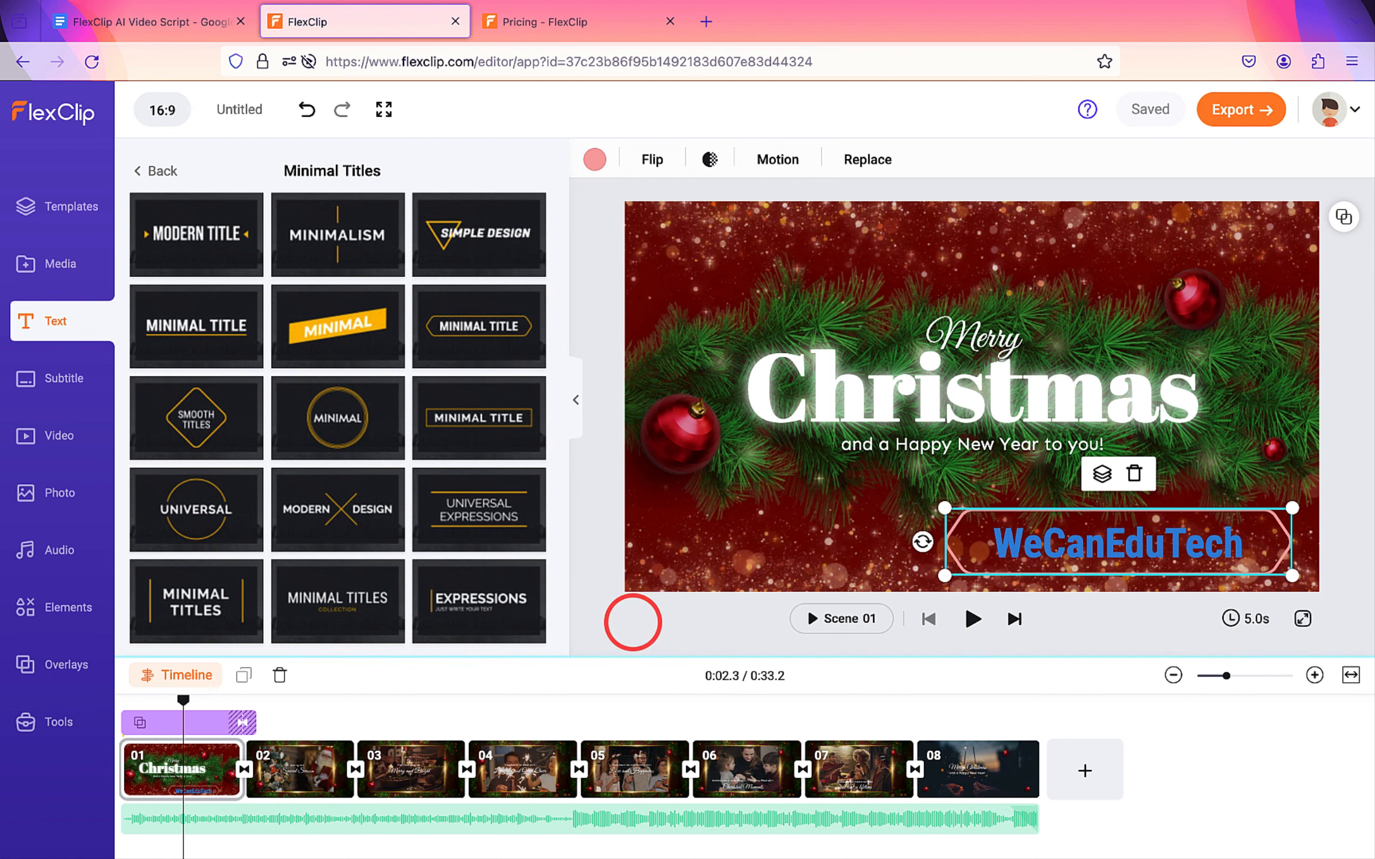
left_click(972, 619)
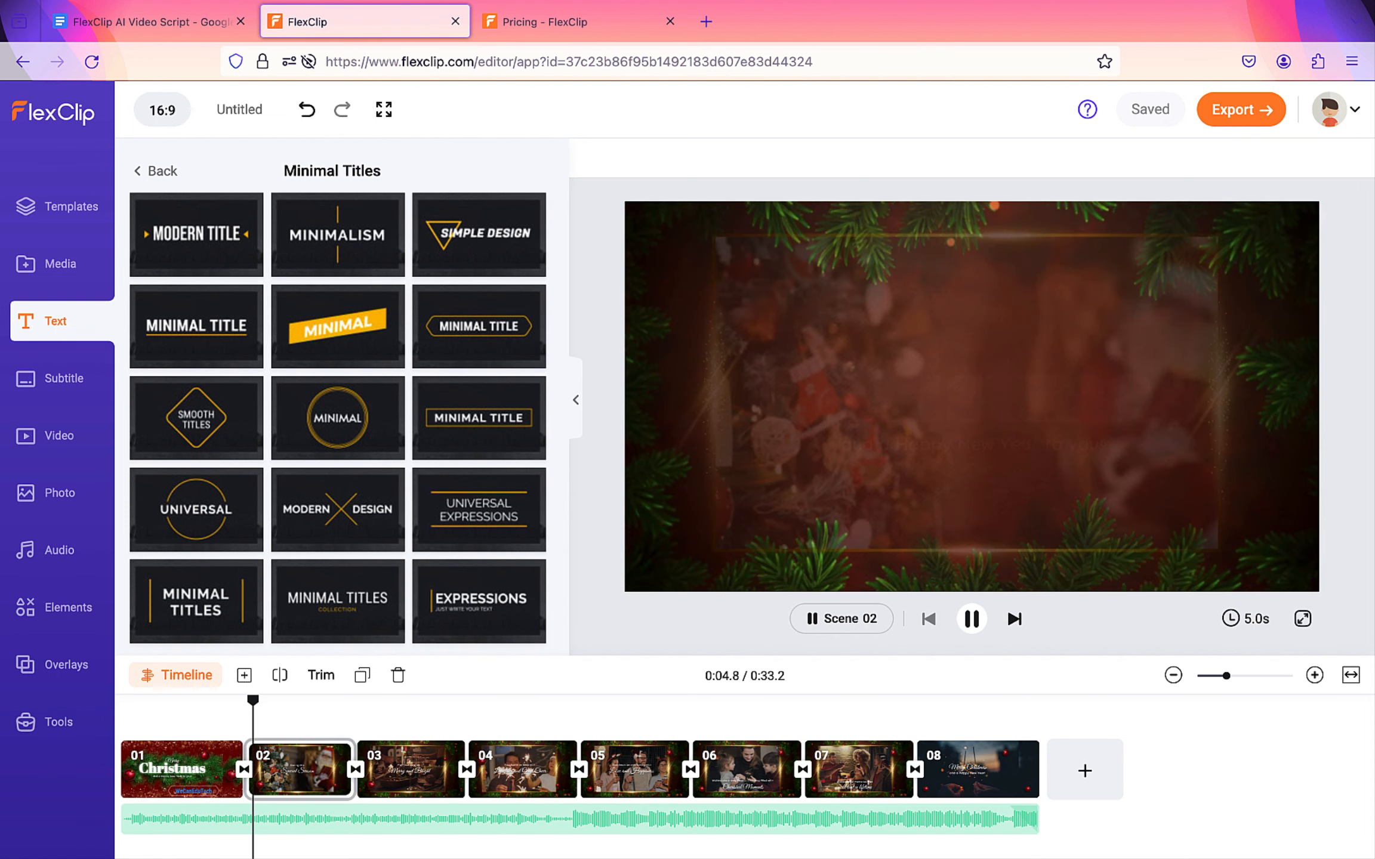
left_click(972, 618)
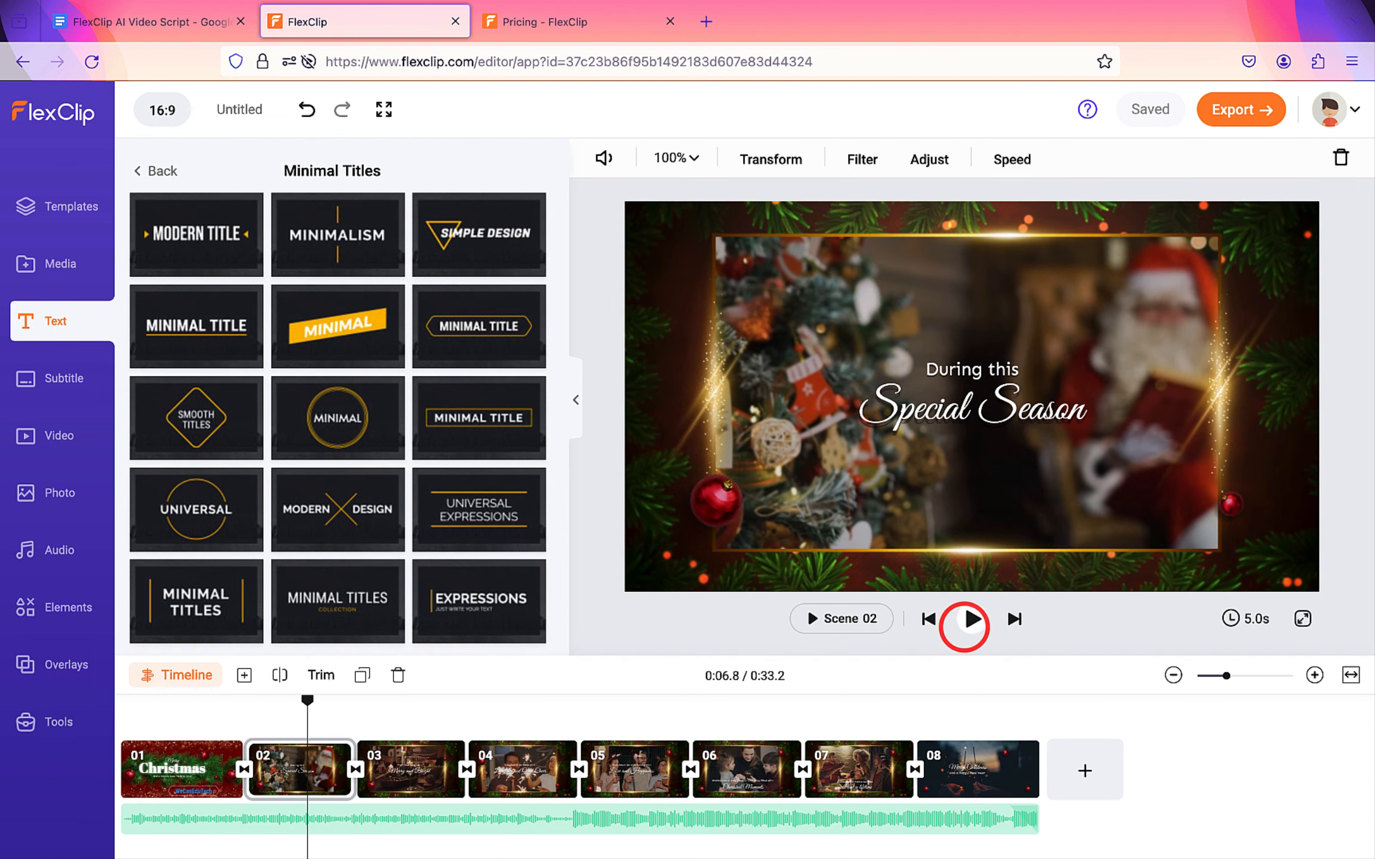
- Delete the Merry Christmas music track and search the audio library for jingle bells
left_click(164, 769)
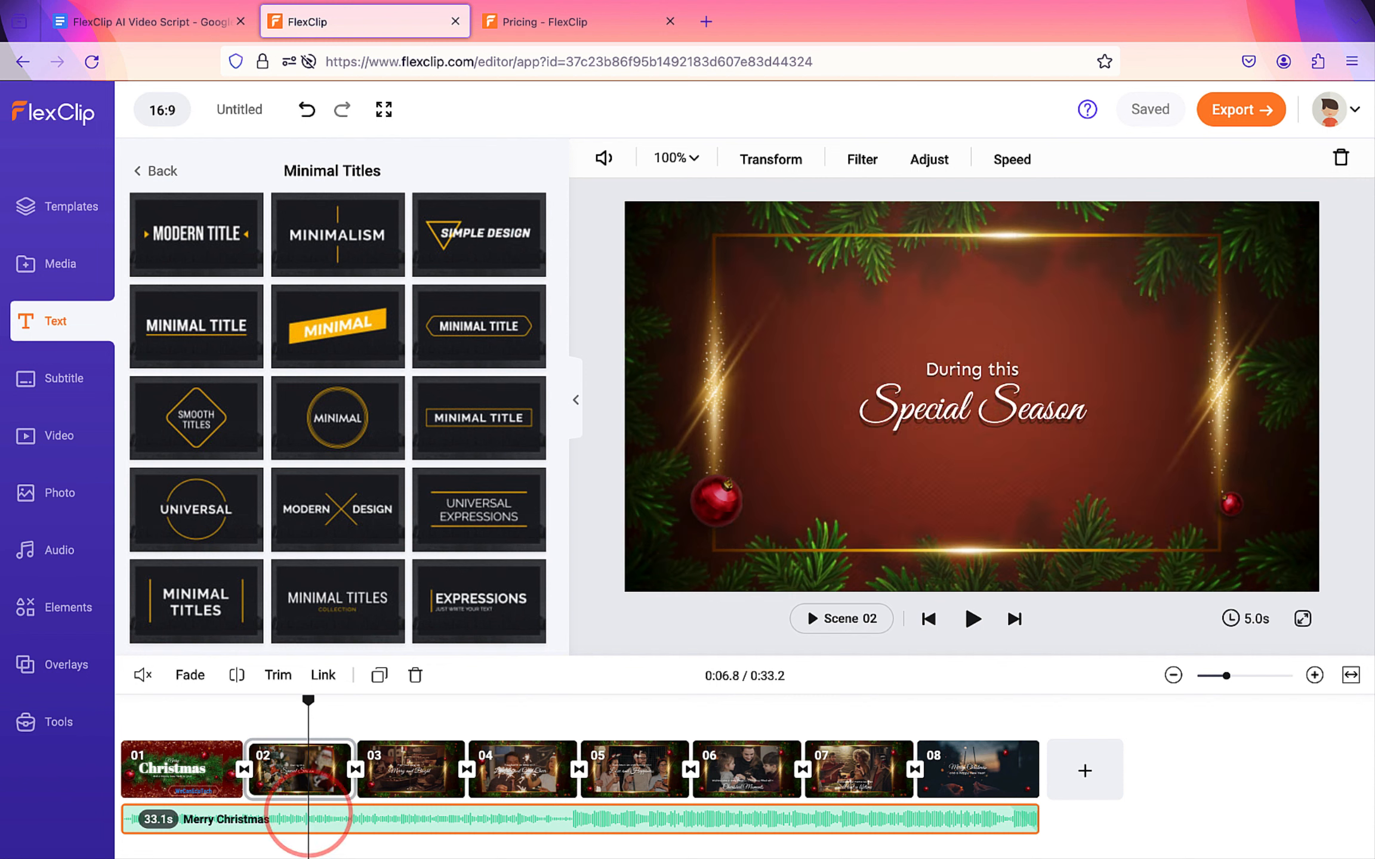
key("Delete")
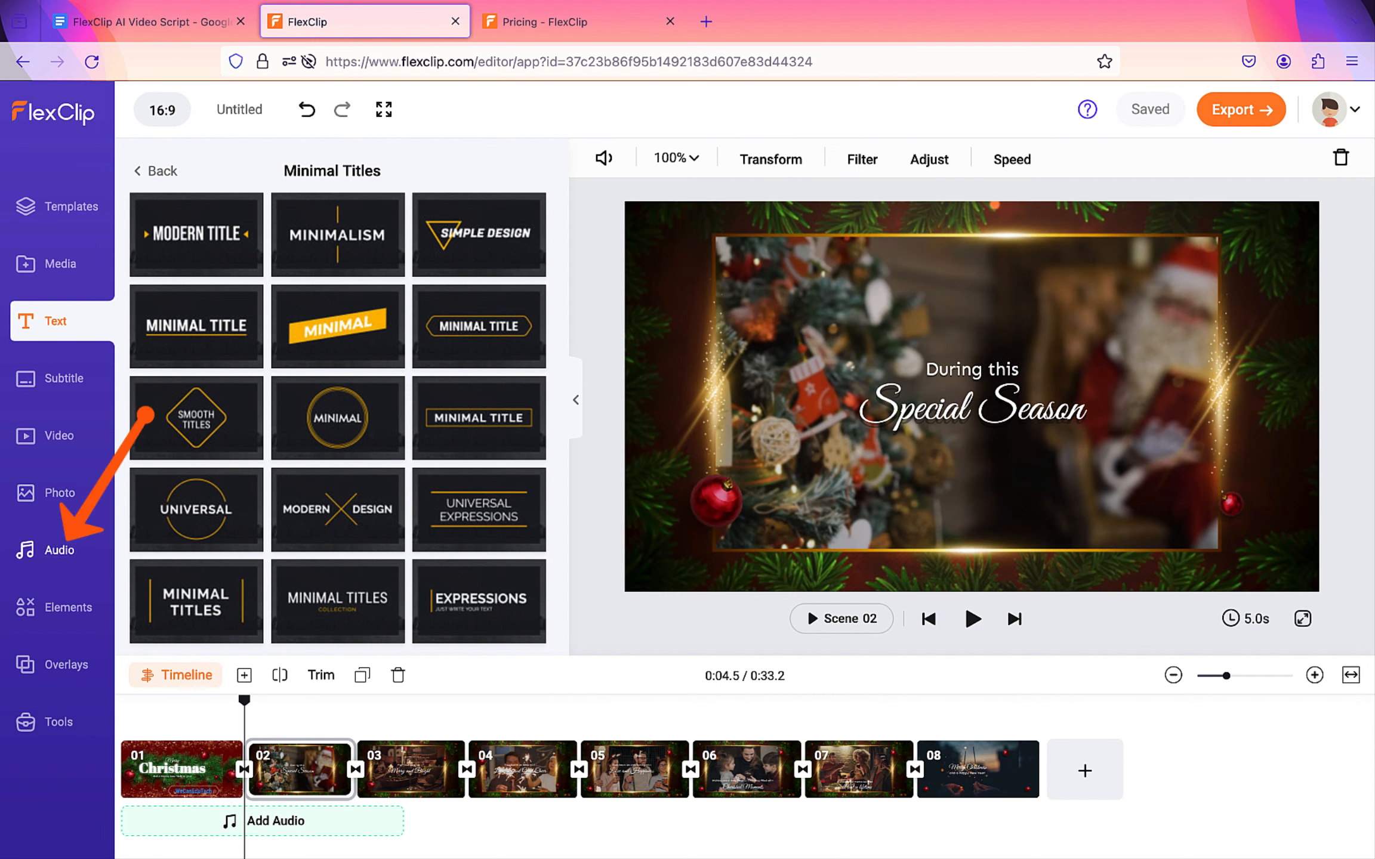
left_click(60, 549)
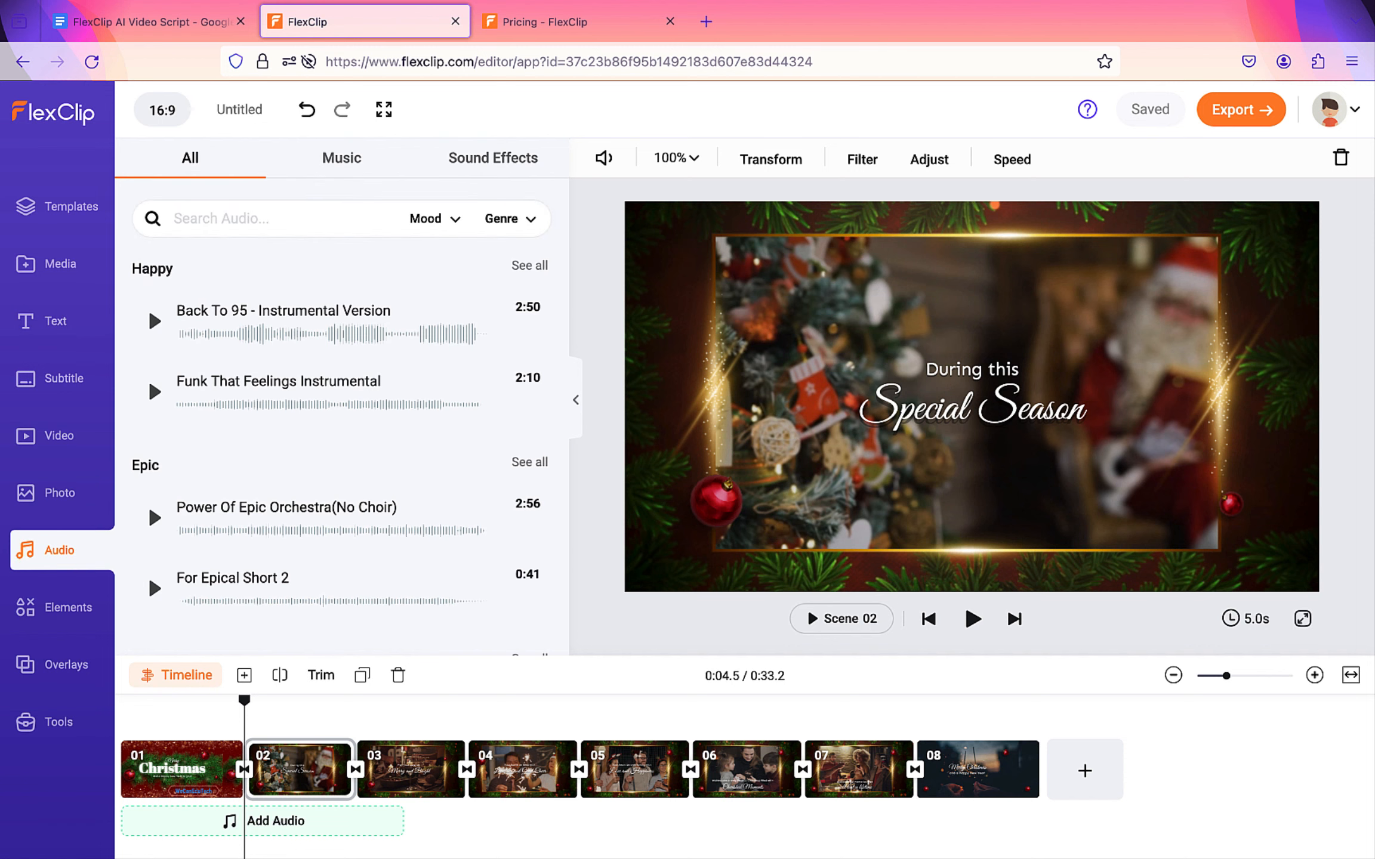
left_click(221, 218)
type("ji")
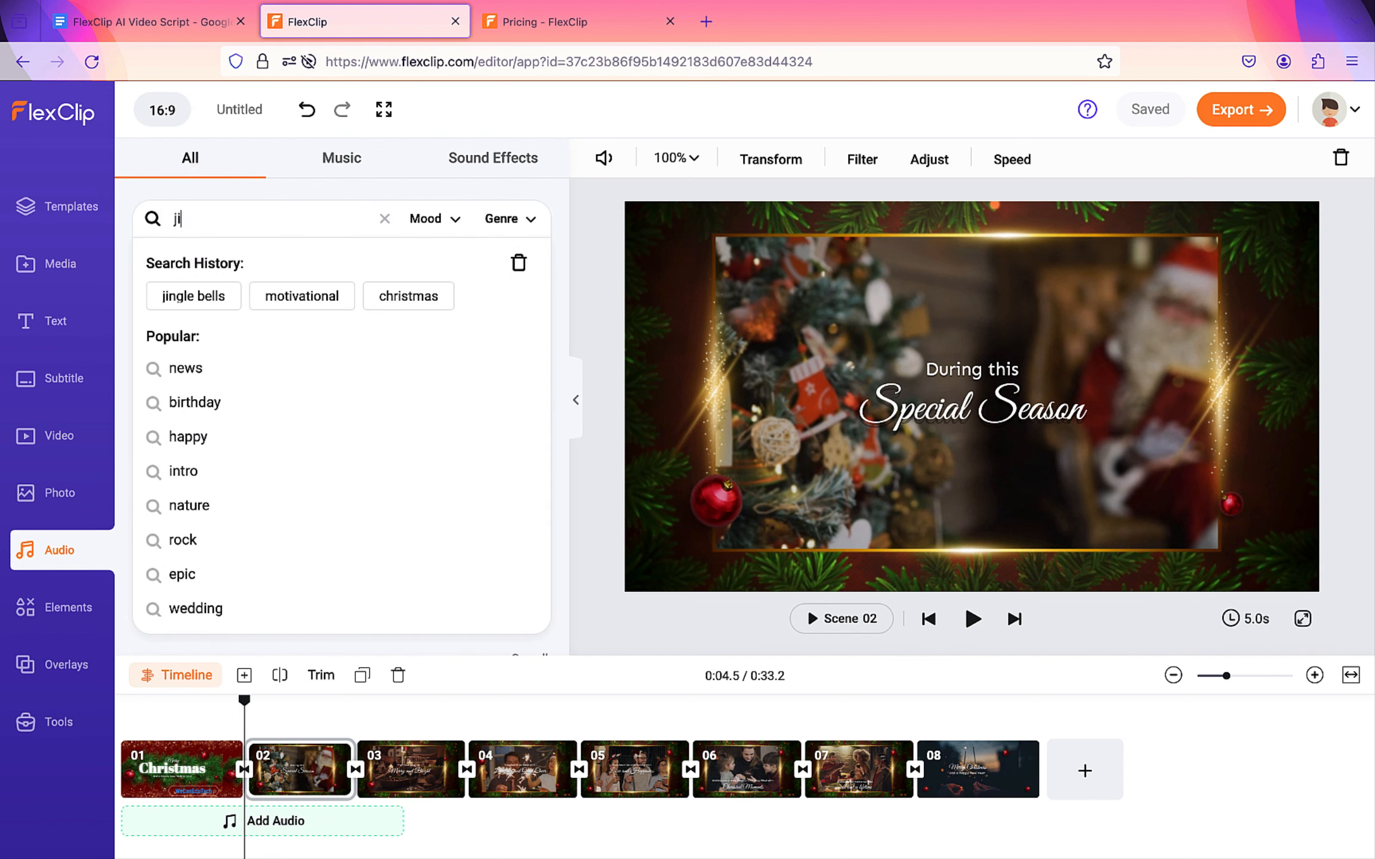
type("ngle bells")
key("Return")
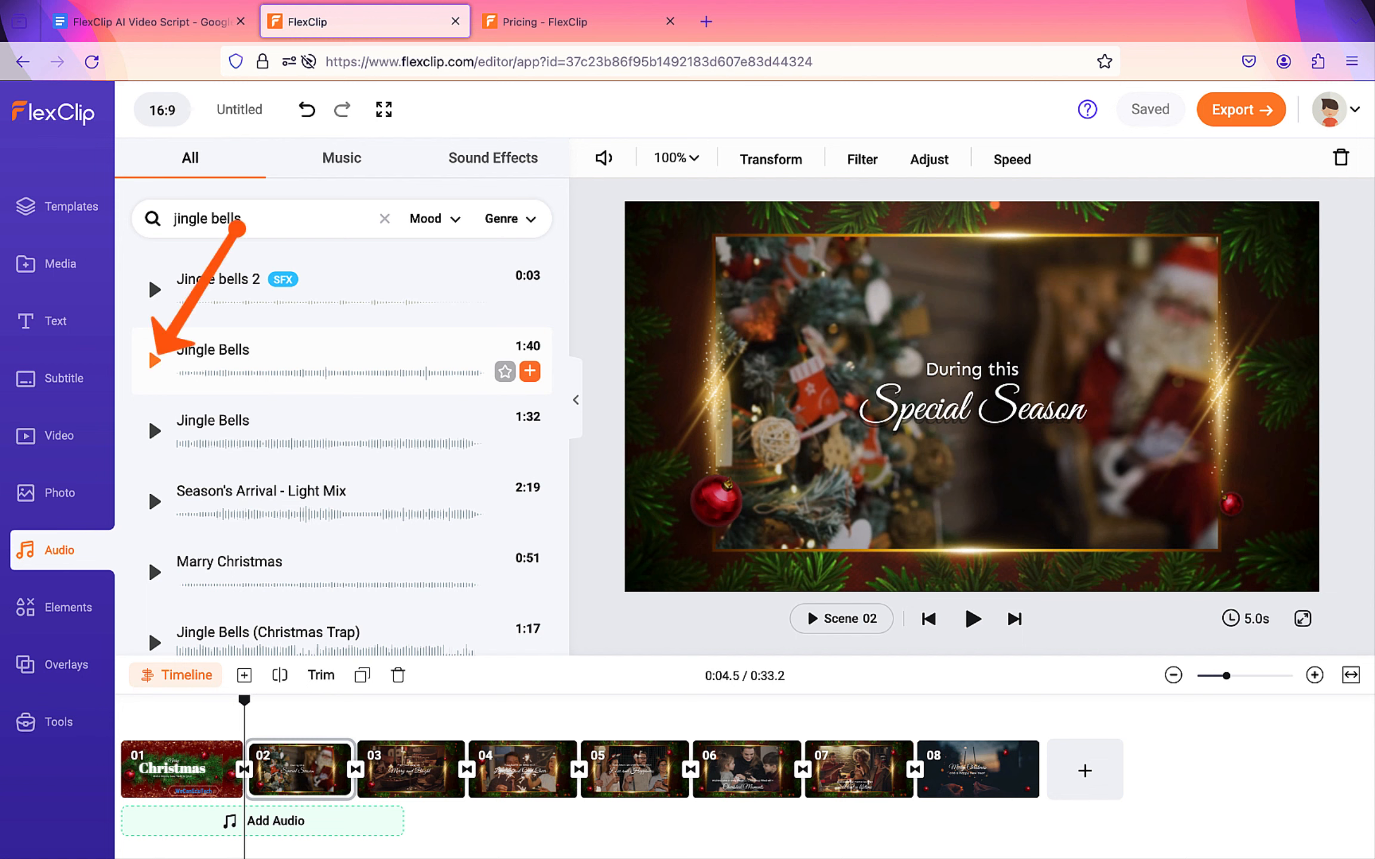
- Listen to two Jingle Bells tracks, add the 1:32 version to the timeline, and play the video from the beginning to check it
left_click(154, 361)
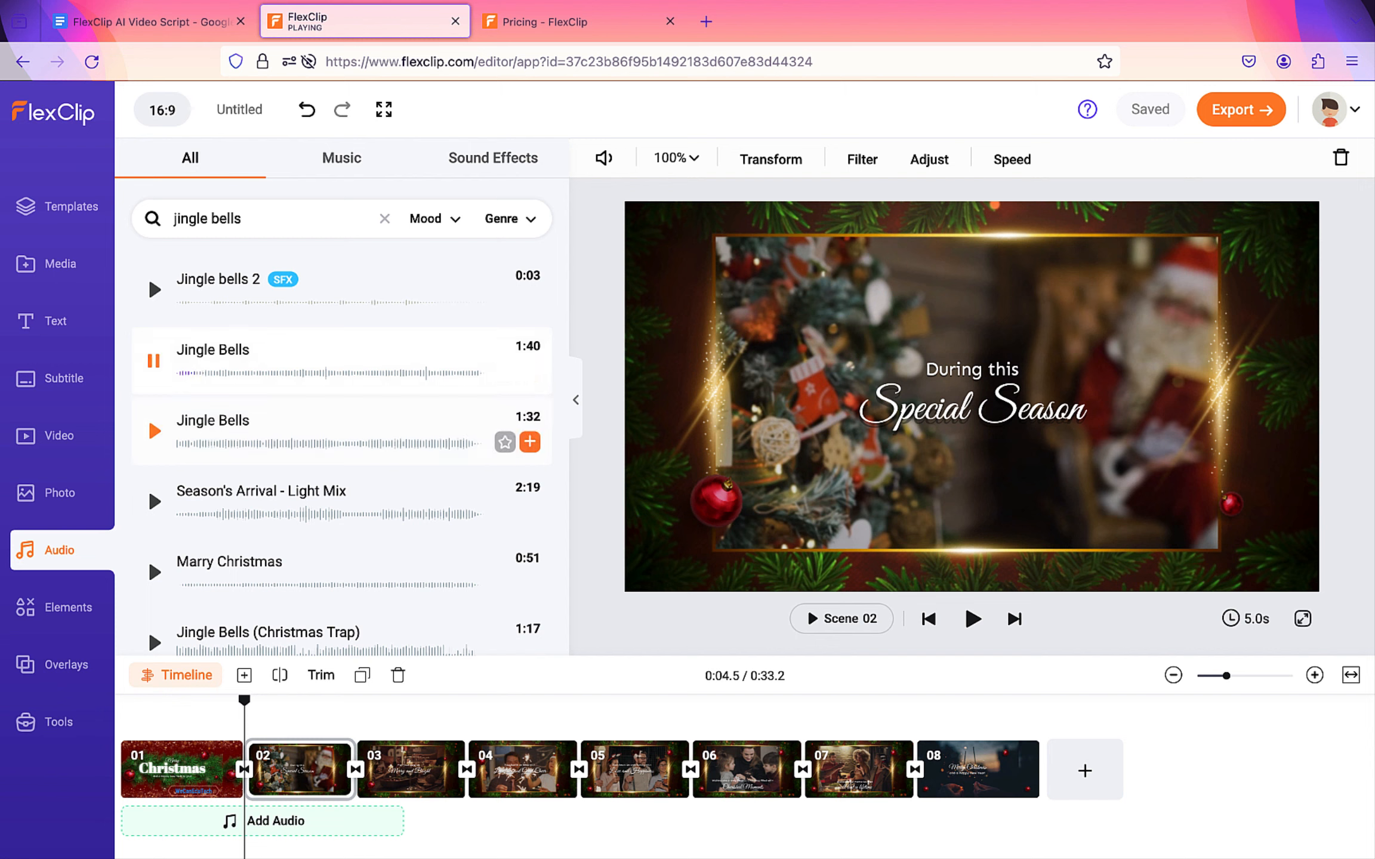
left_click(154, 431)
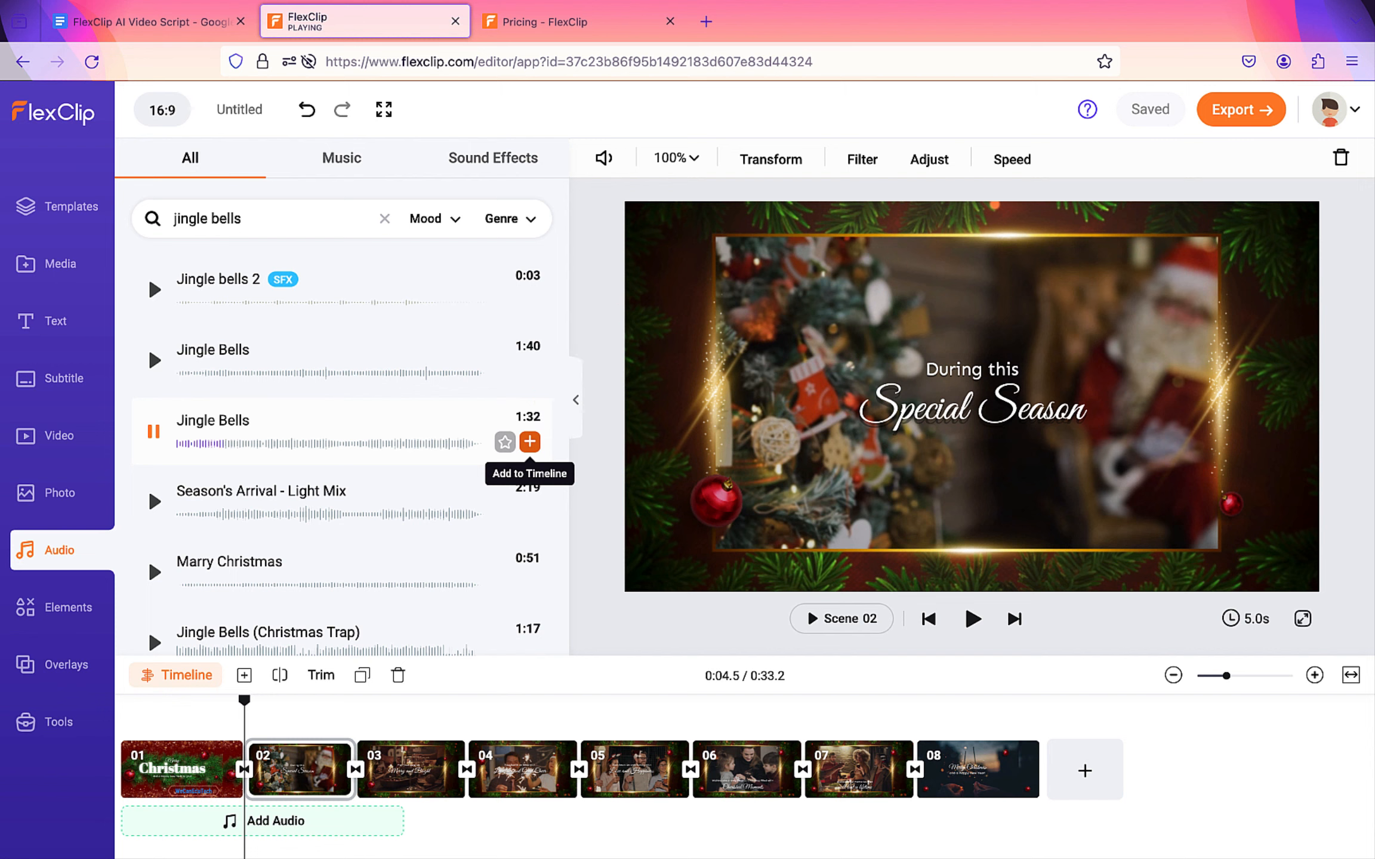
left_click(529, 442)
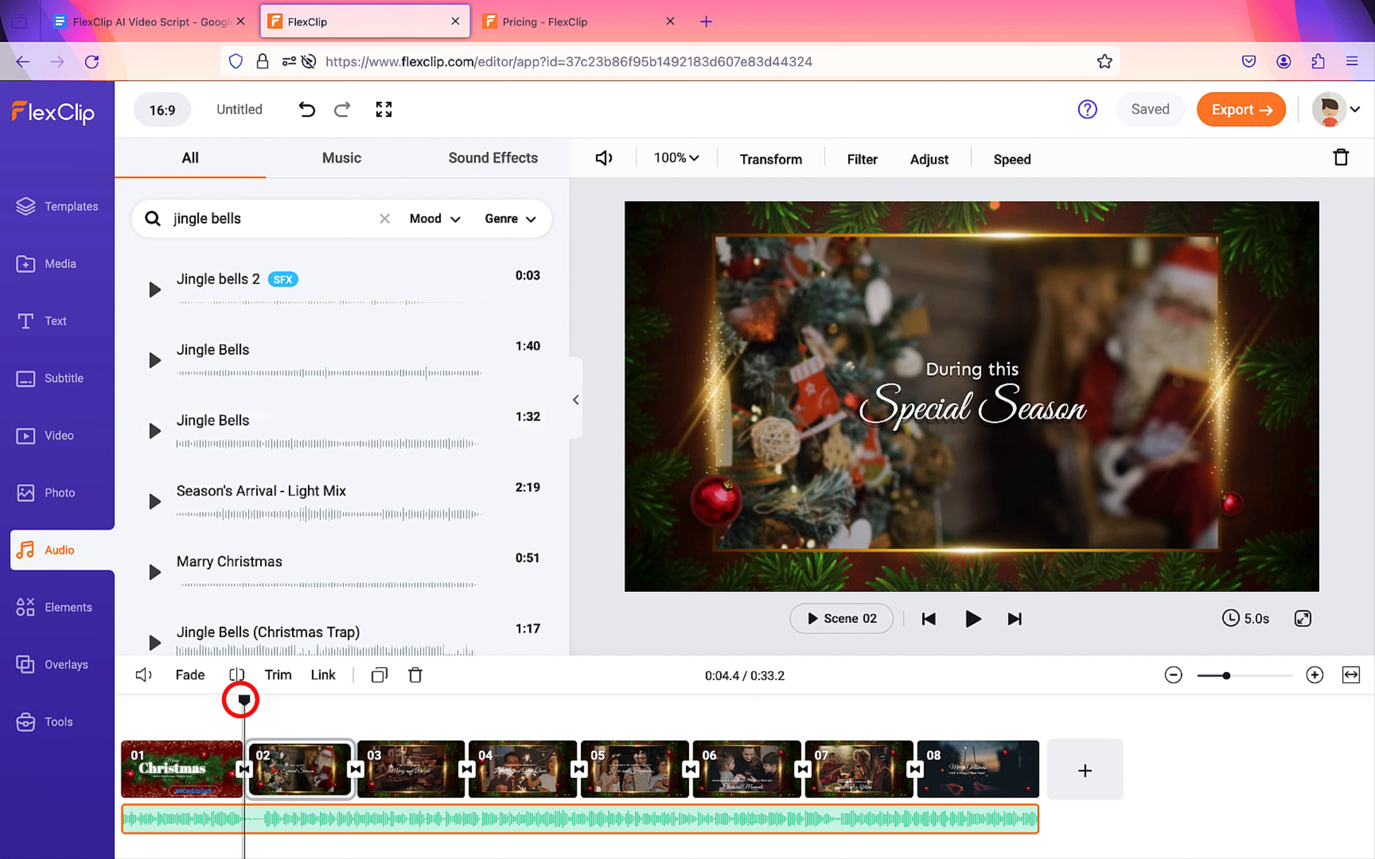
left_click_drag(244, 700, 121, 700)
key("space")
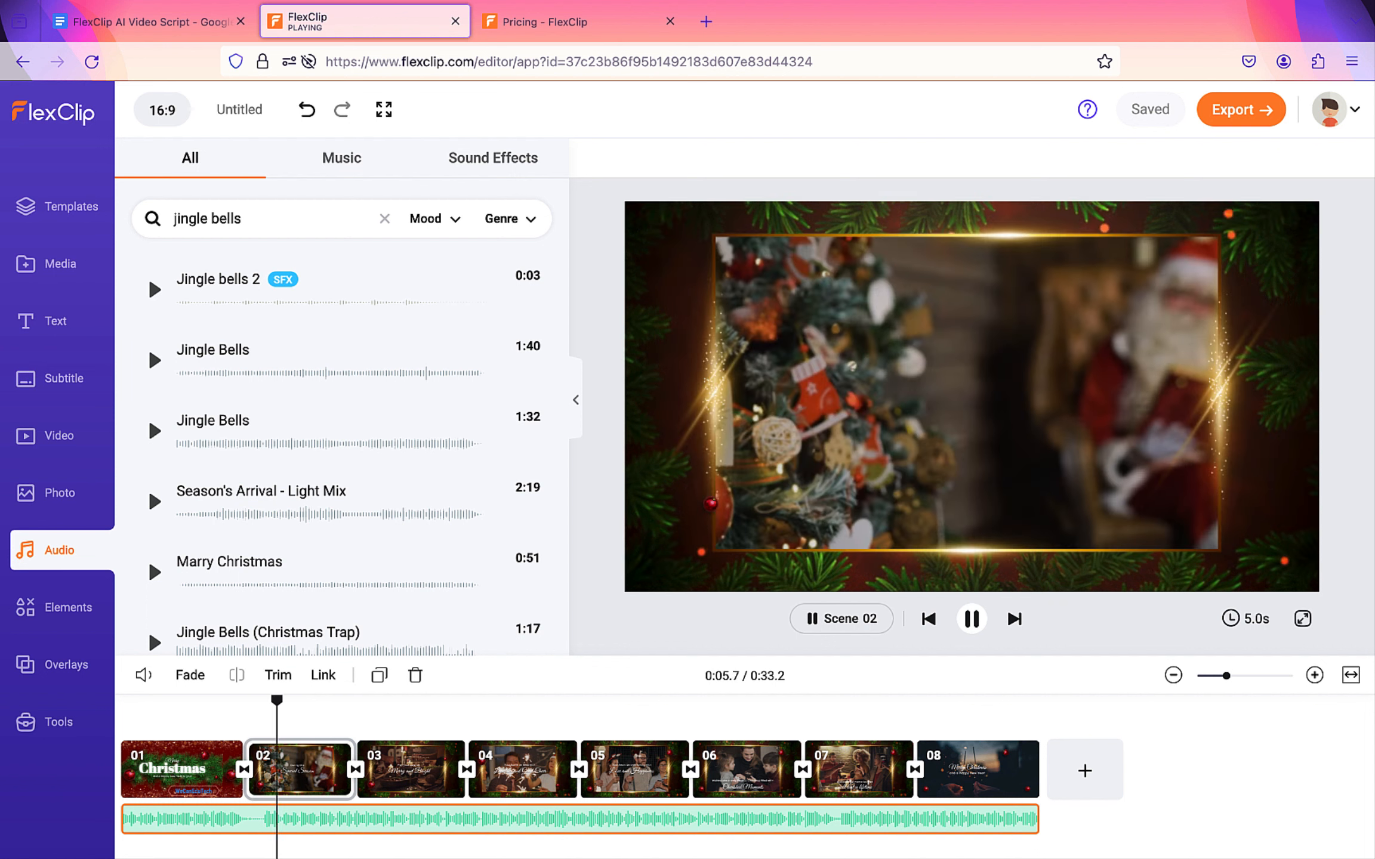
left_click(410, 769)
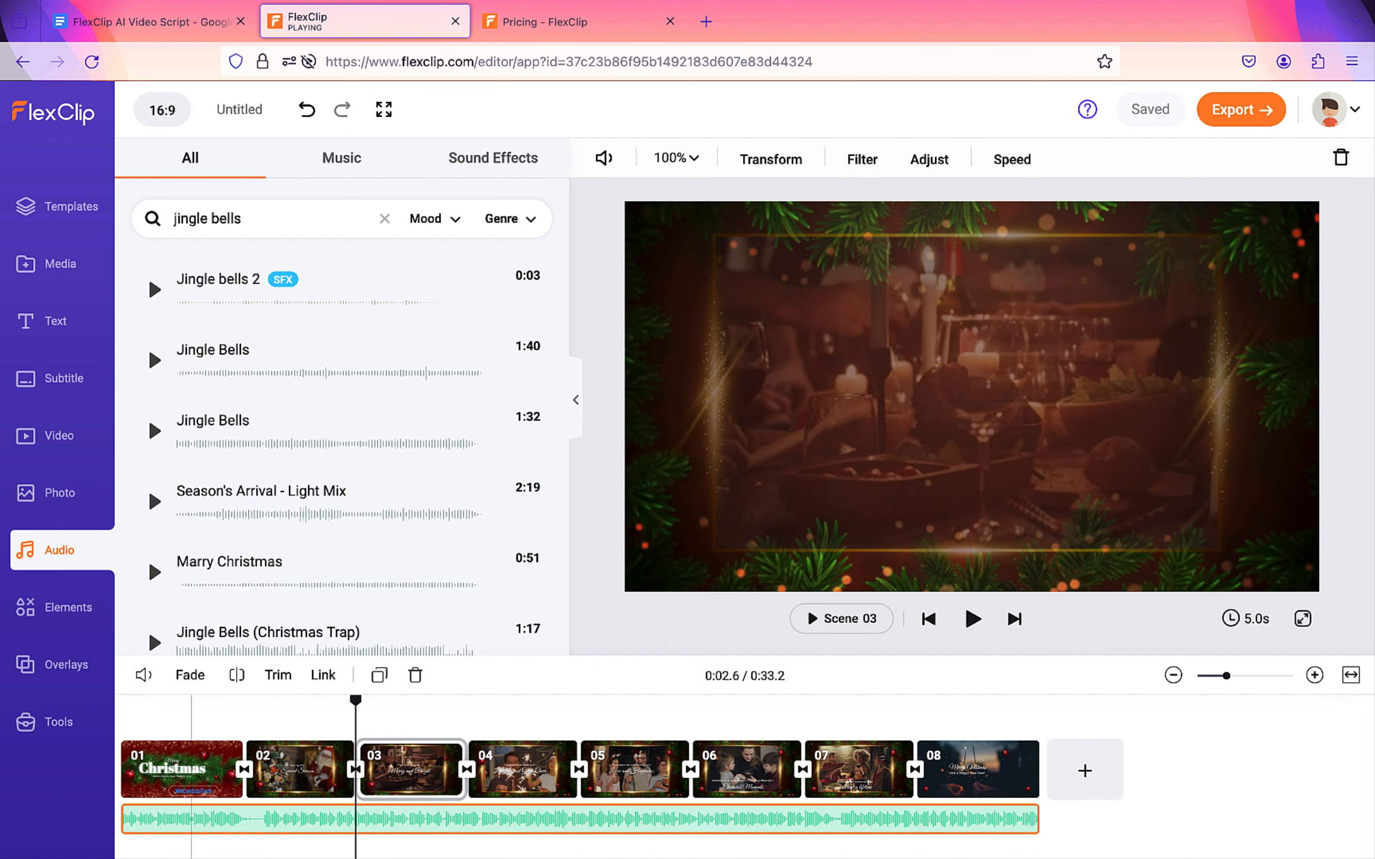
- Lower the volume of the Jingle Bells music track to 68
left_click(144, 675)
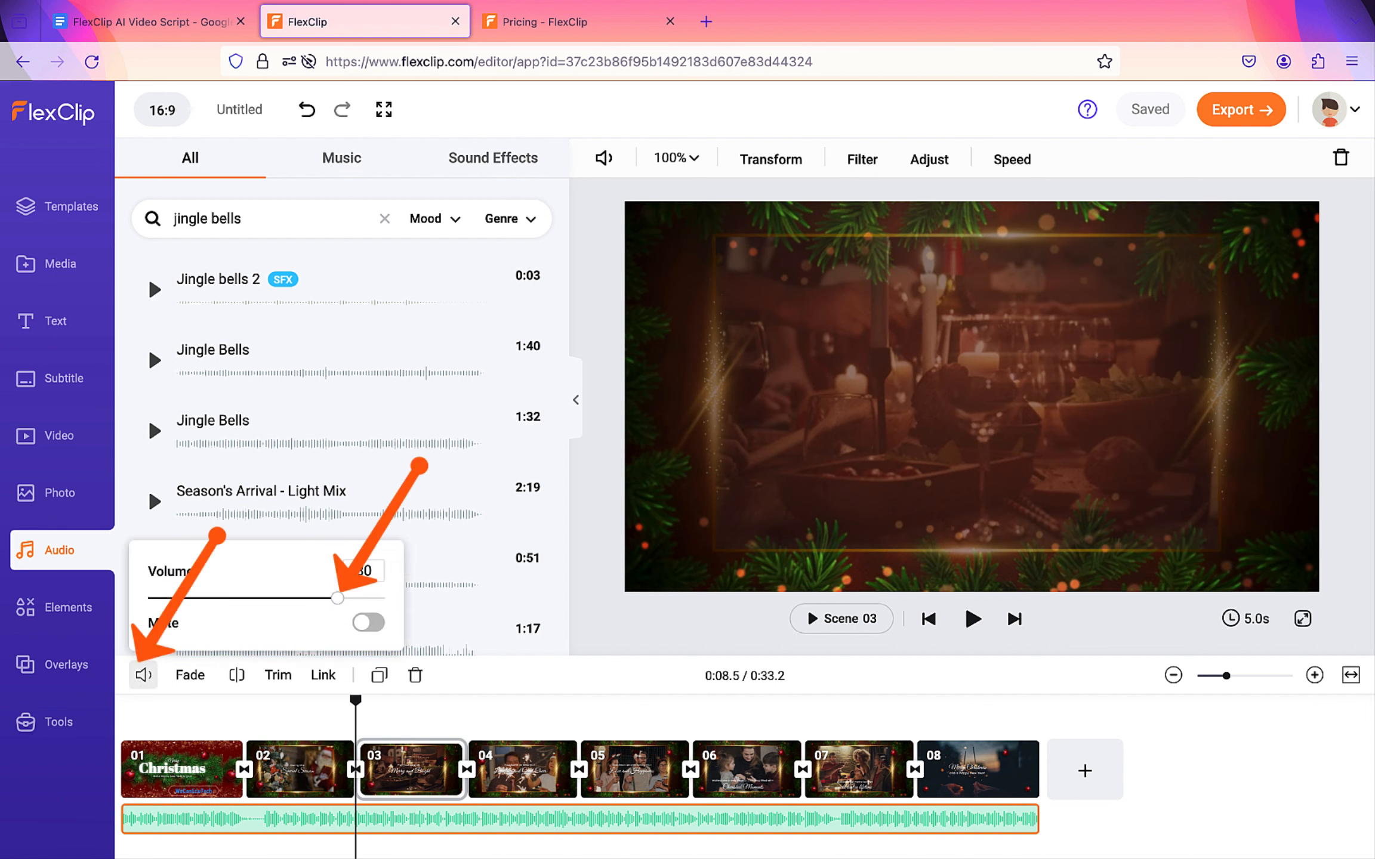
left_click_drag(337, 598, 309, 597)
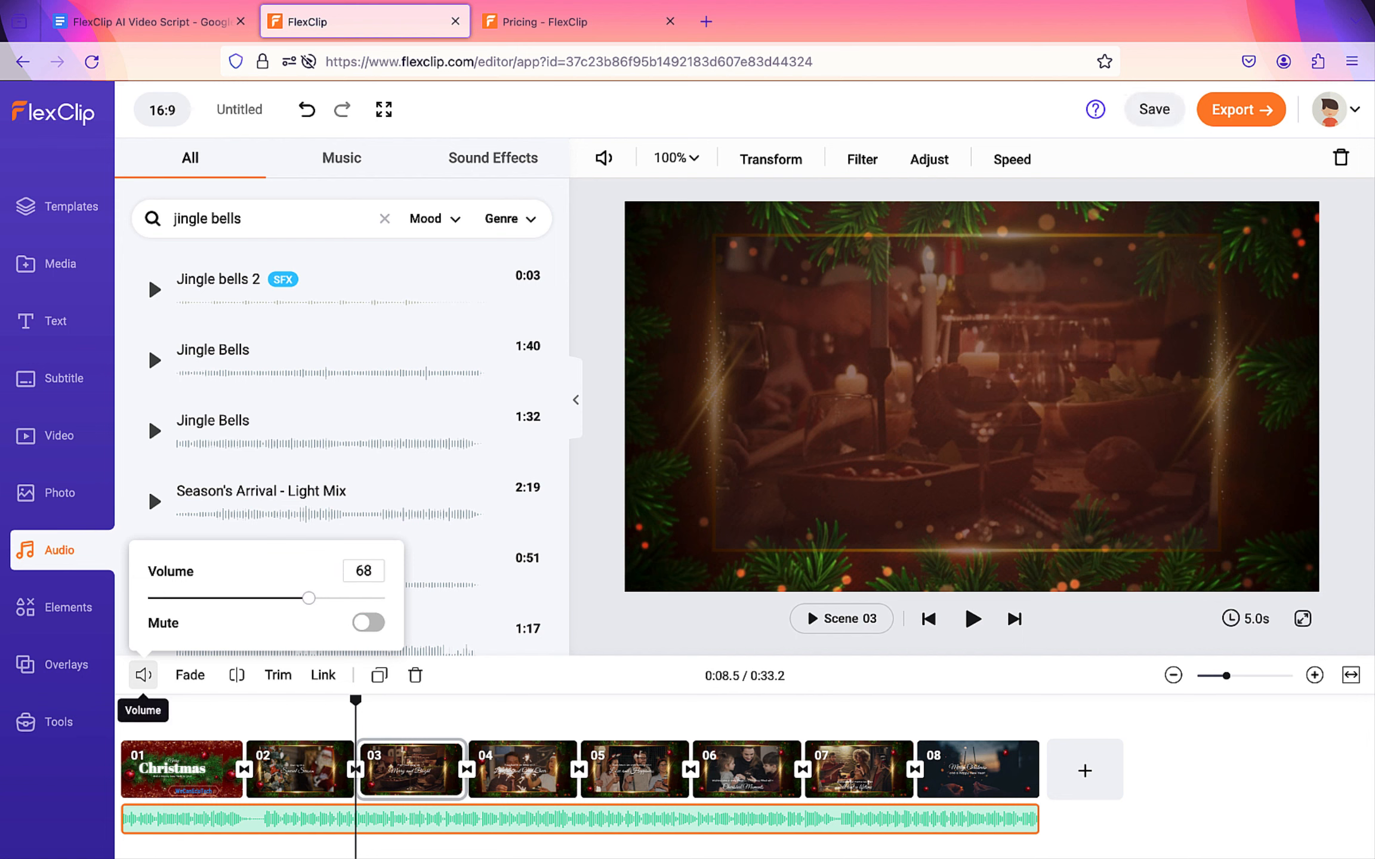
- Add a short fade-in and a longer fade-out to the Jingle Bells music track, and return the playhead to scene 01
left_click(190, 675)
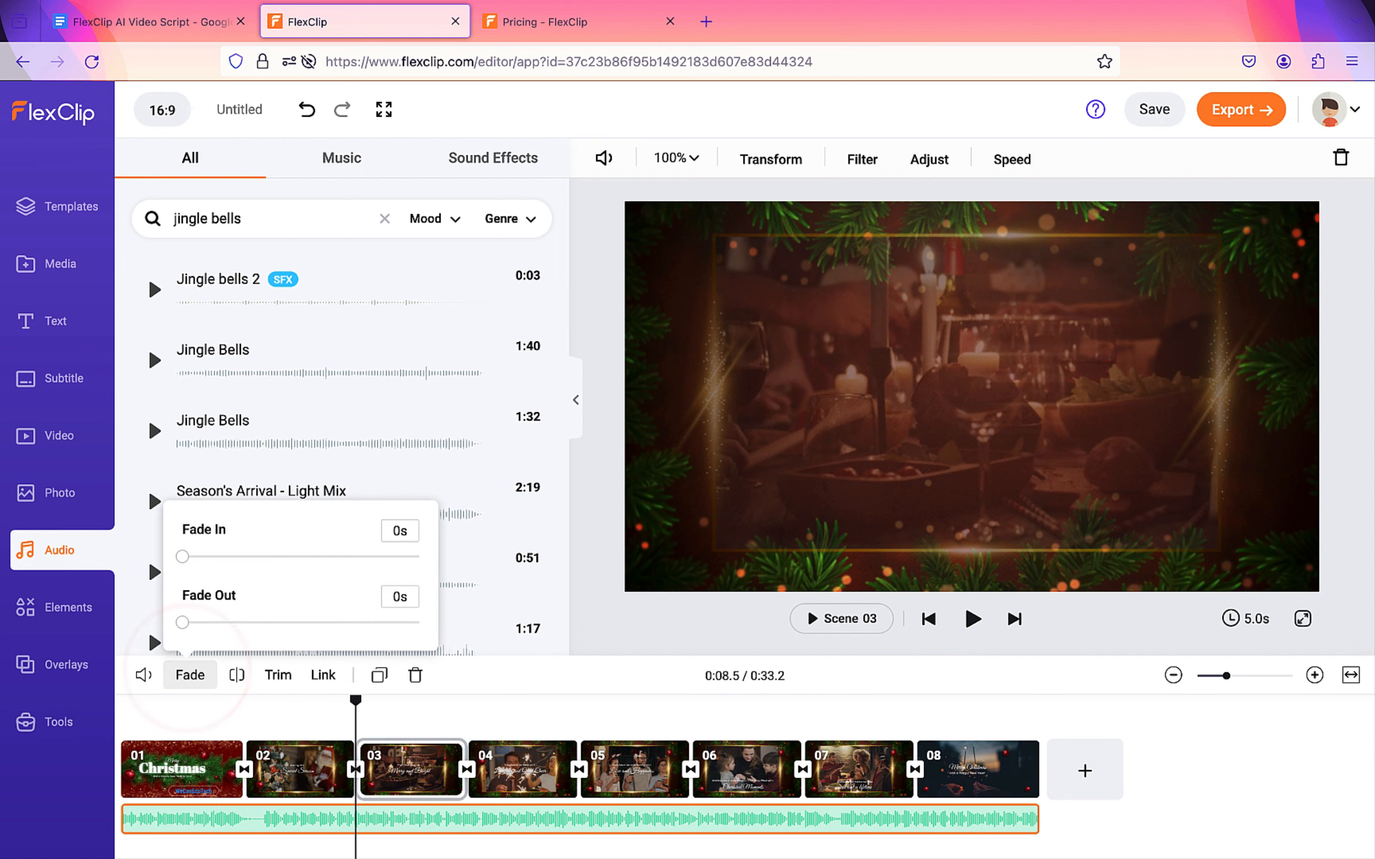
left_click_drag(182, 556, 206, 556)
left_click_drag(182, 622, 230, 623)
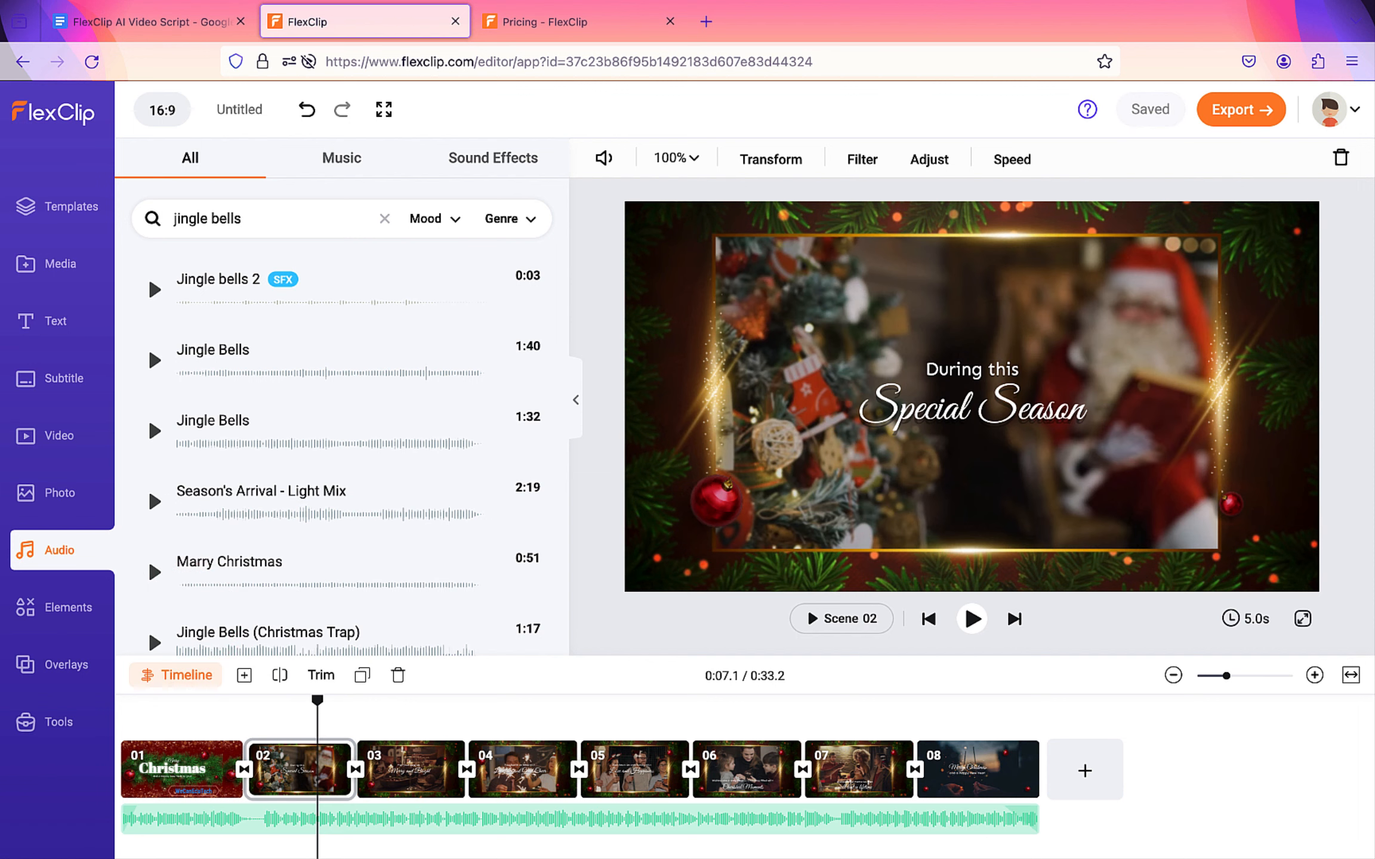
left_click_drag(318, 699, 214, 699)
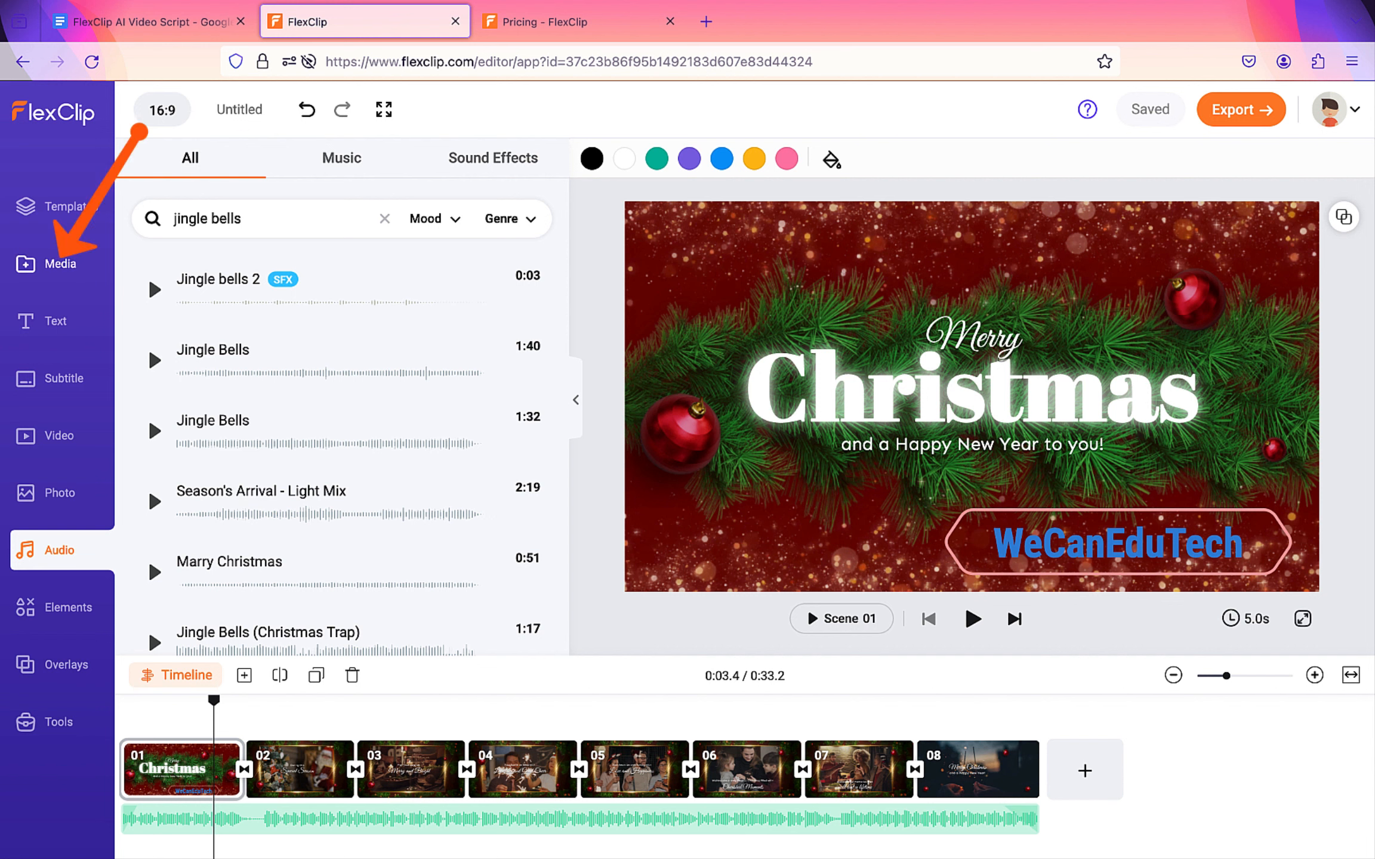
- Upload the local image Terry.png from the WeCanEduTech employees folder to the project media
left_click(55, 265)
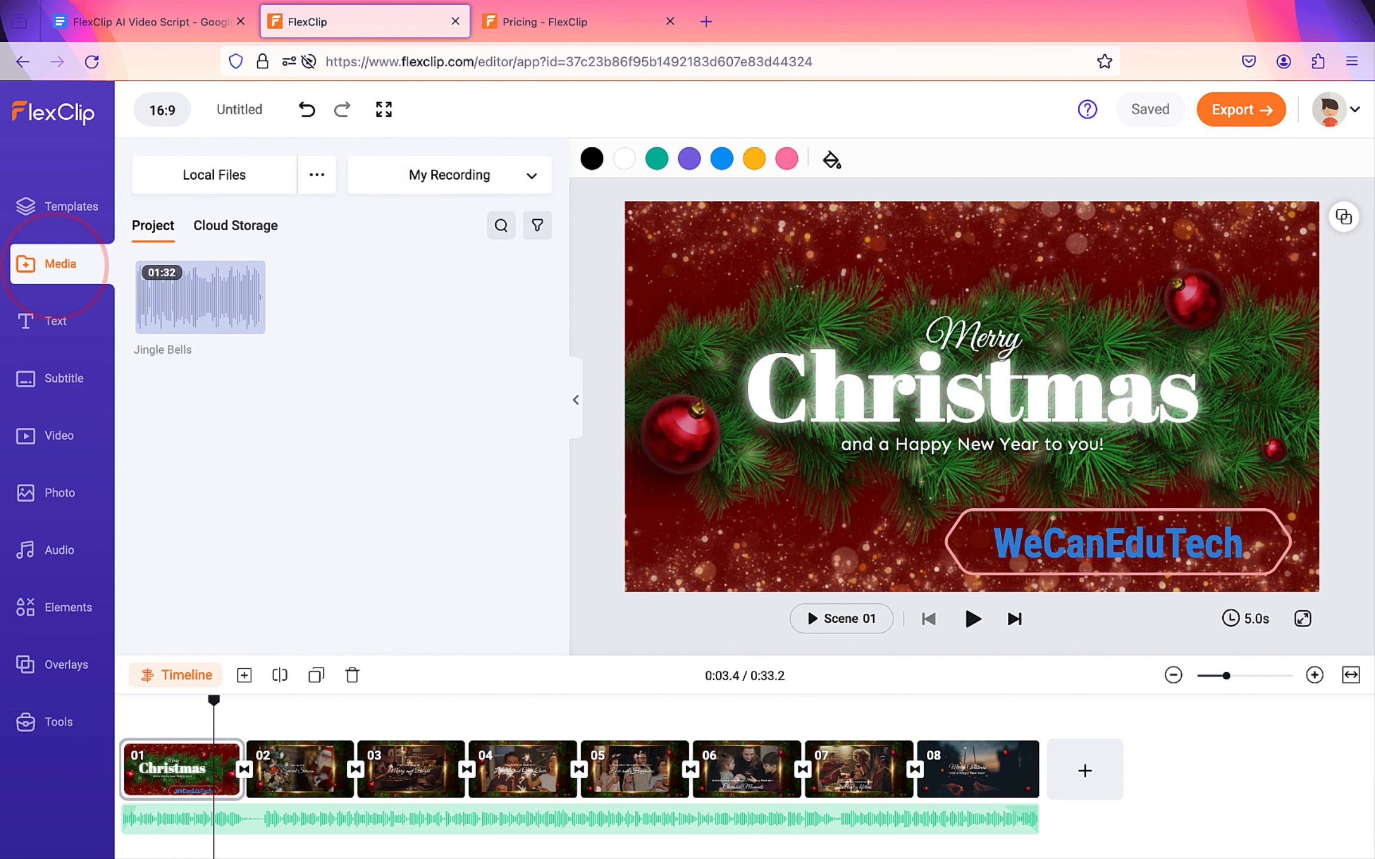
left_click(199, 178)
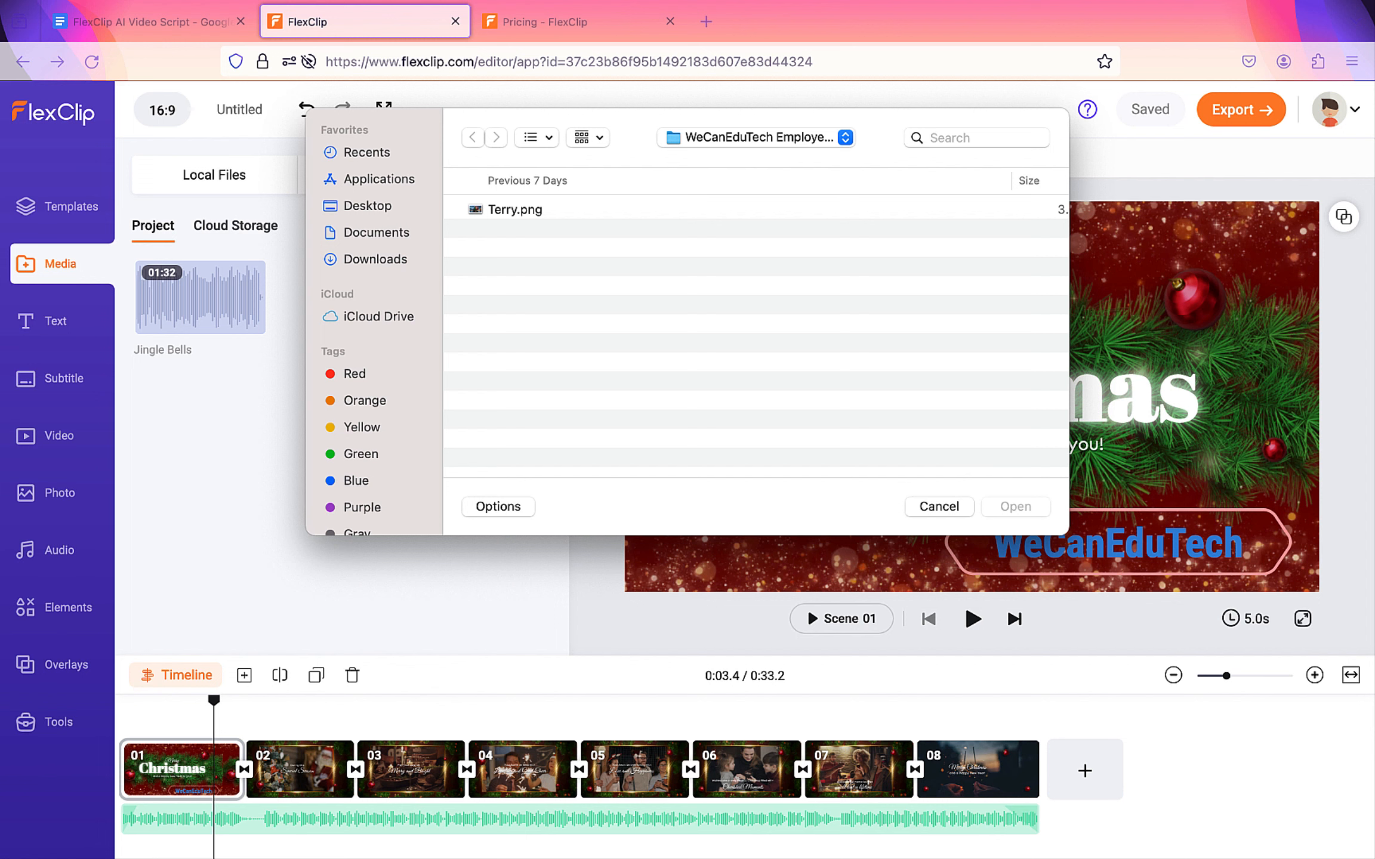
left_click(507, 209)
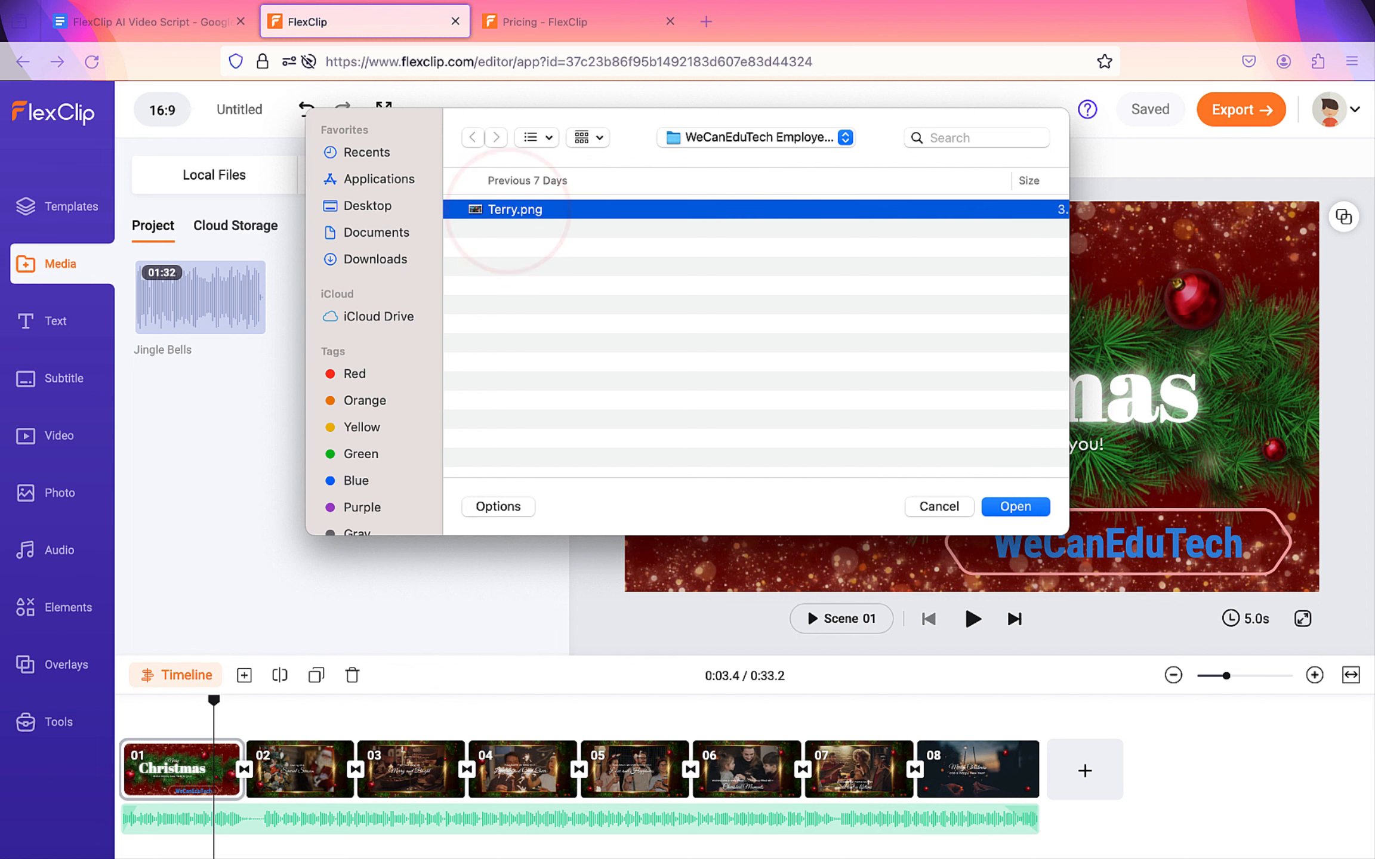
left_click(1015, 506)
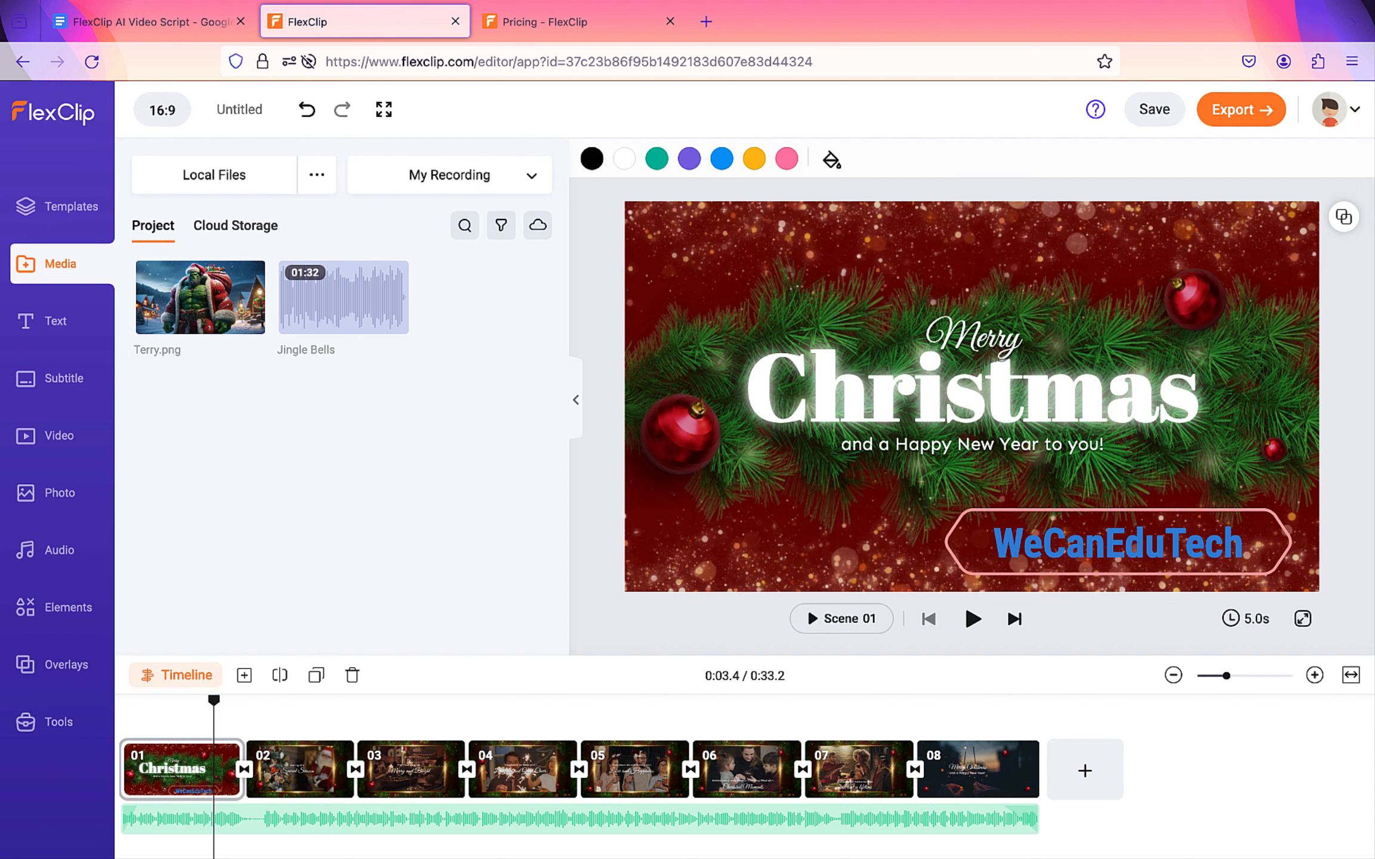
- Replace the background picture of scene 02 with Terry.png and play the video from the beginning to check it
left_click(309, 769)
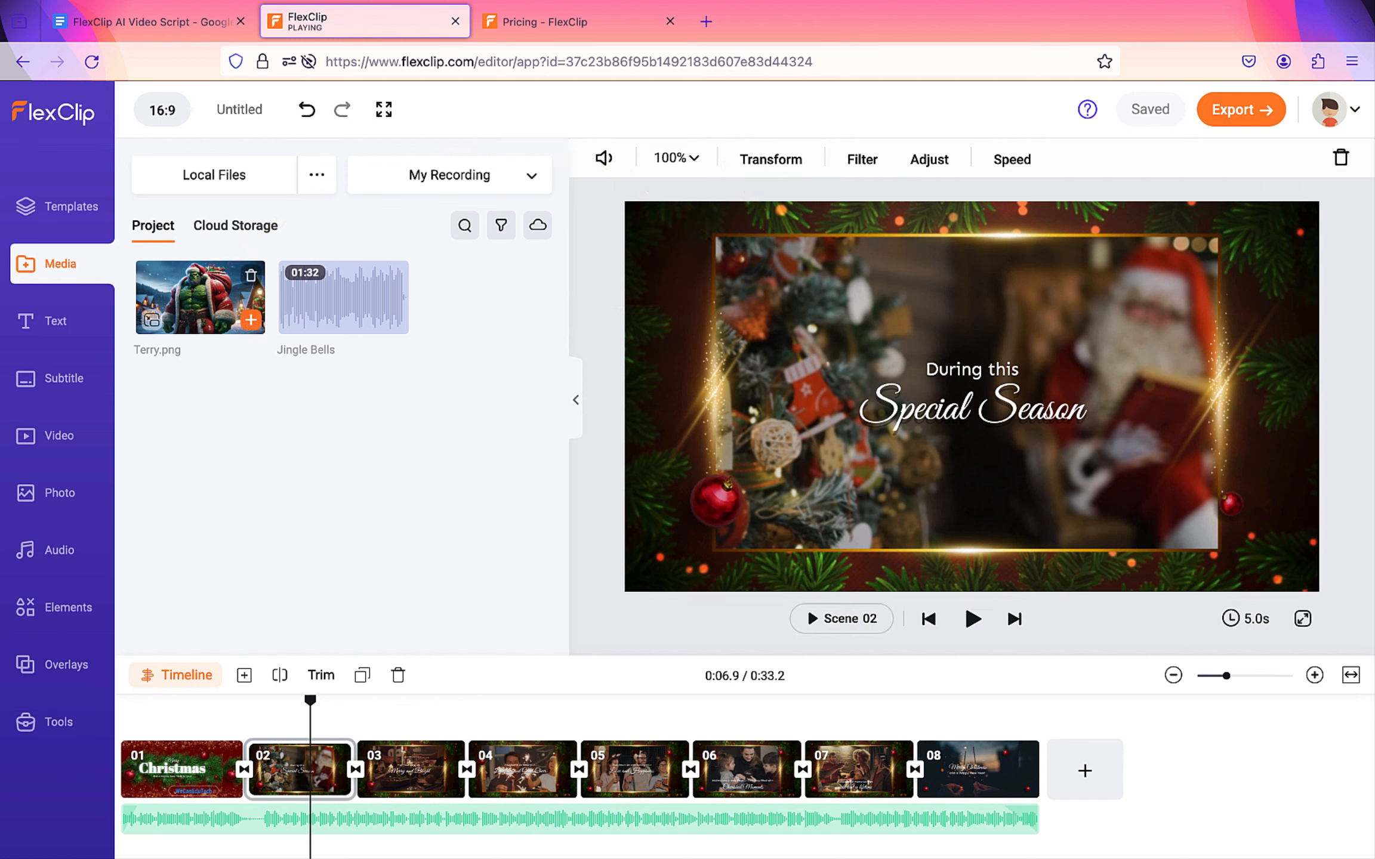
left_click_drag(186, 294, 966, 388)
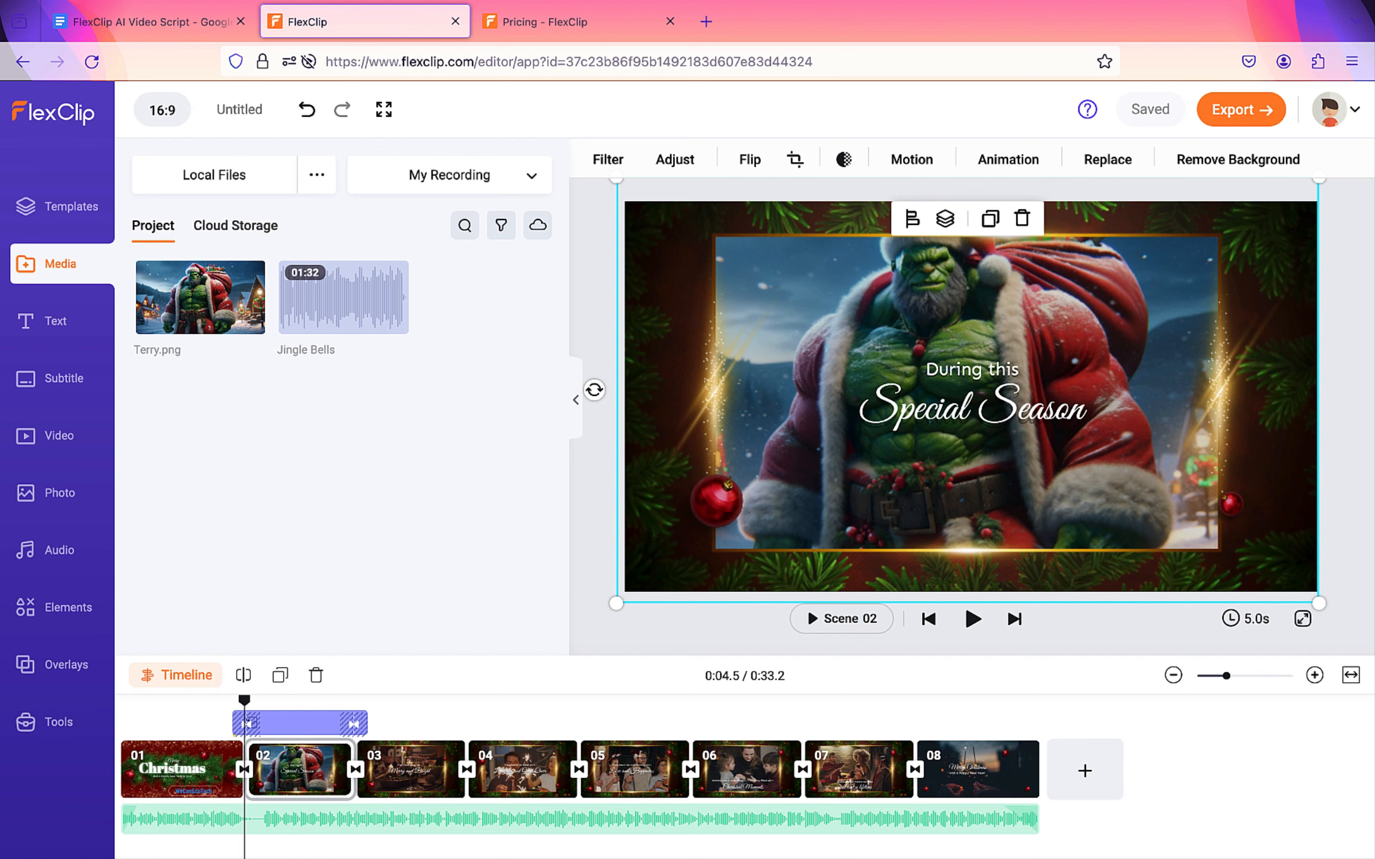
left_click(928, 619)
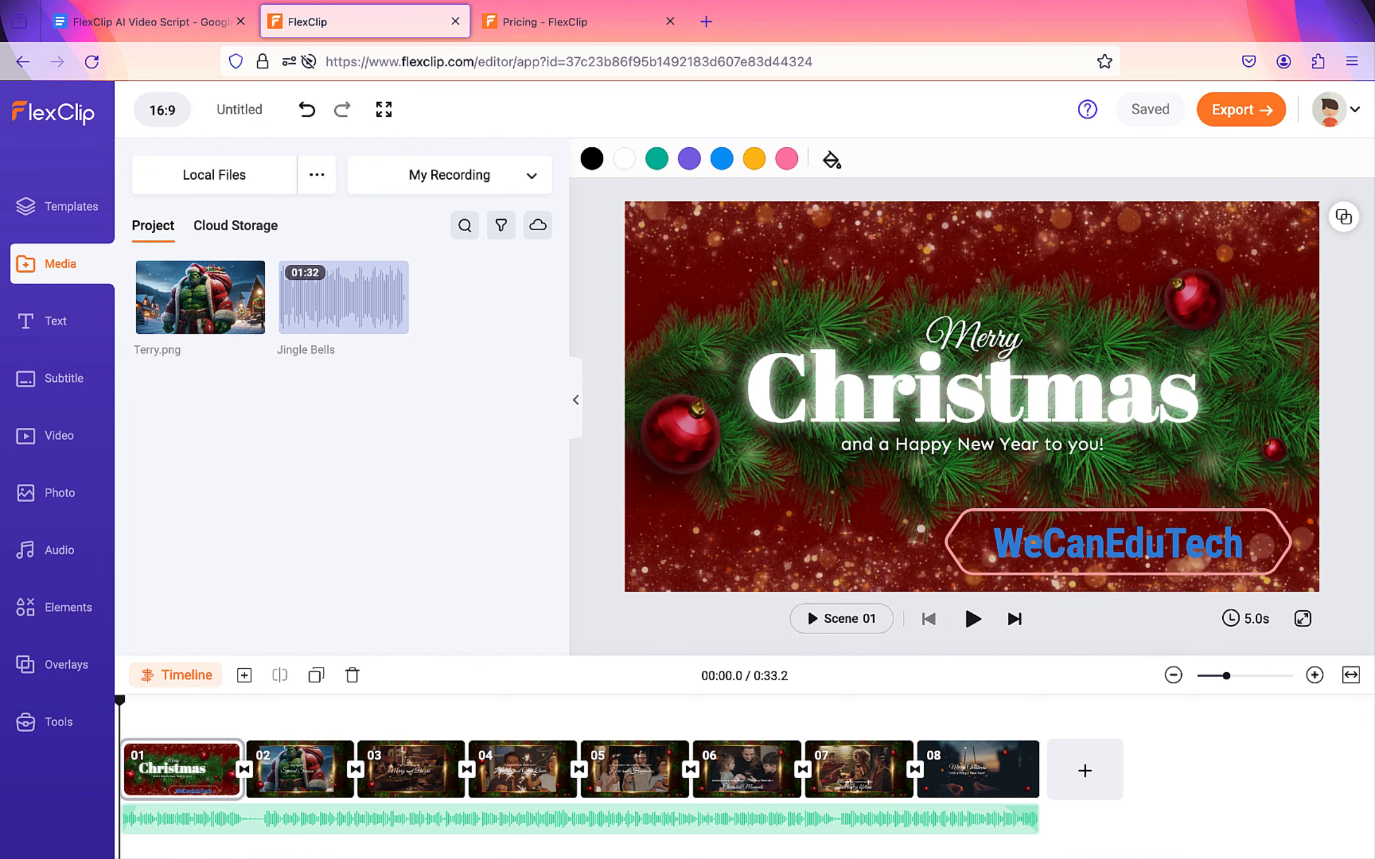
left_click(972, 619)
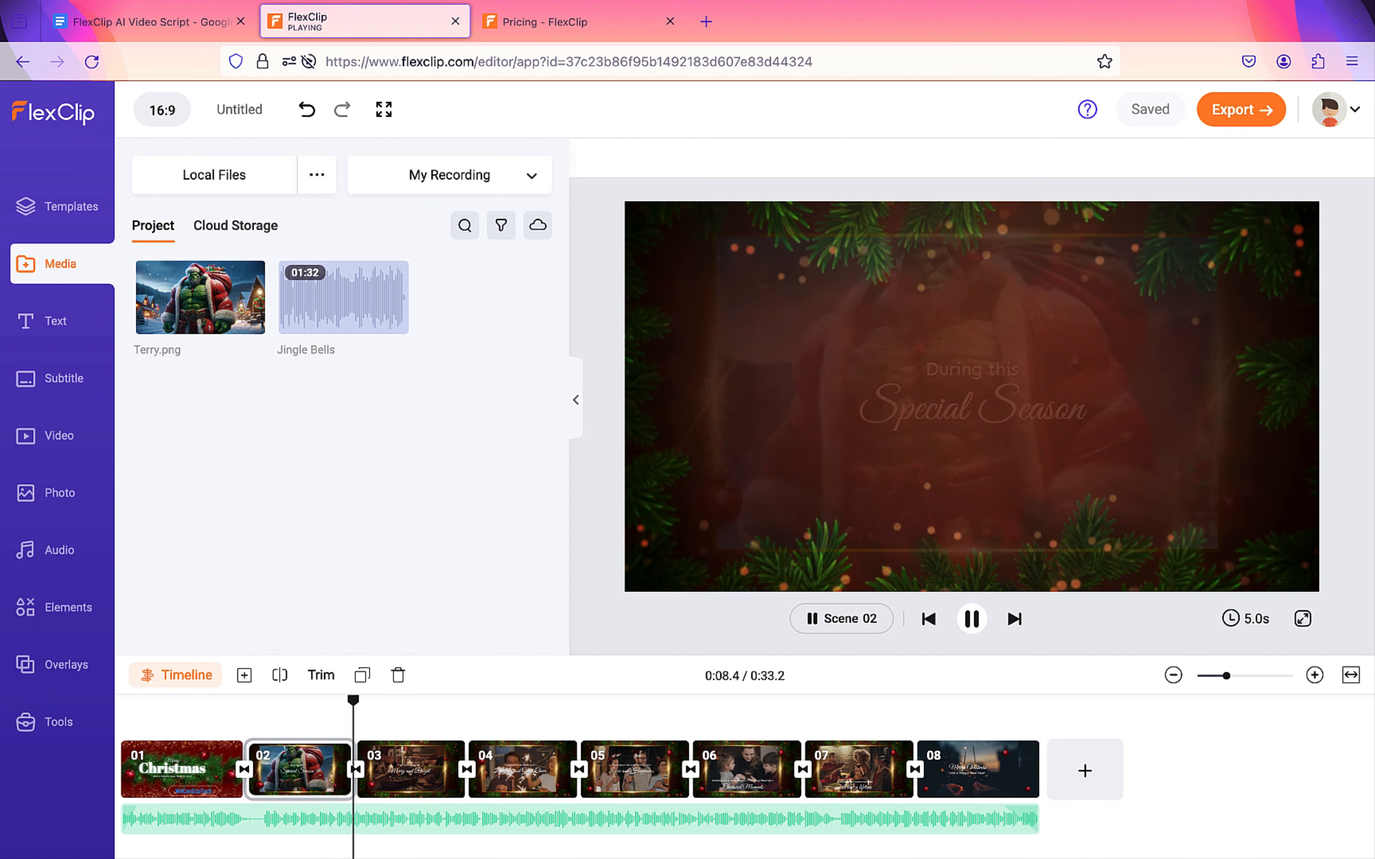
left_click(968, 618)
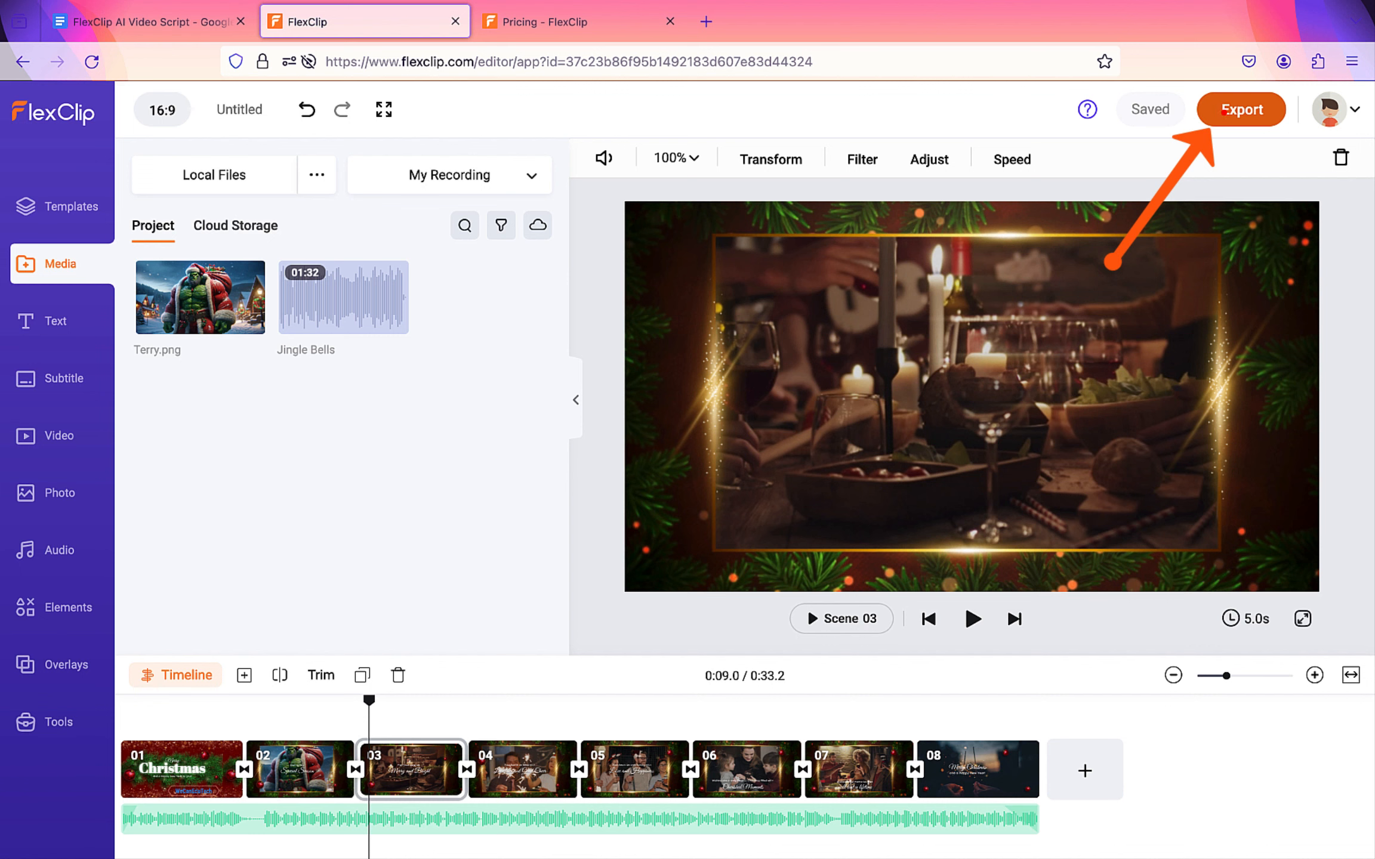
- Export the Christmas video at 1080p and open the page for whitelisting a YouTube channel
left_click(1223, 111)
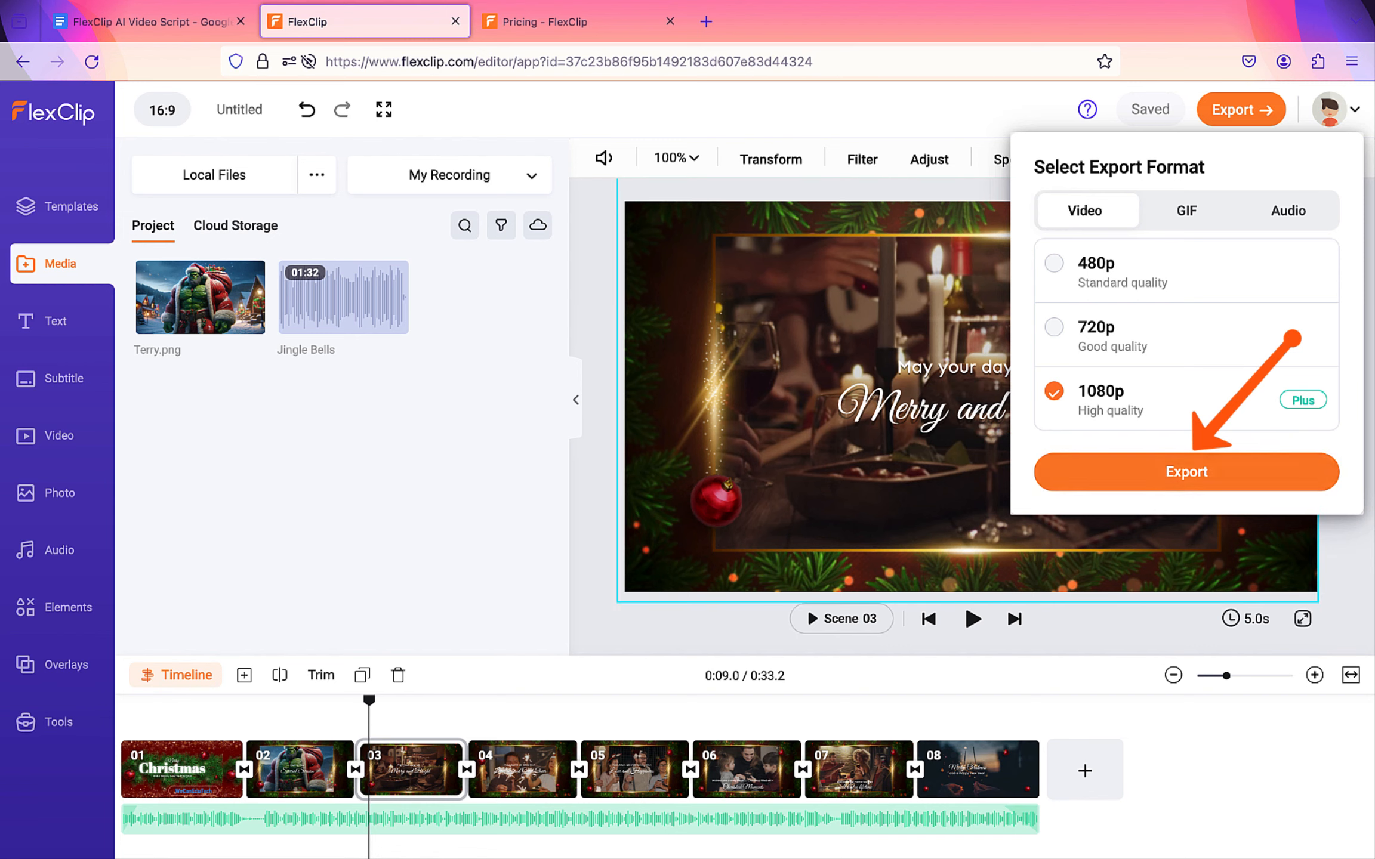
left_click(1169, 474)
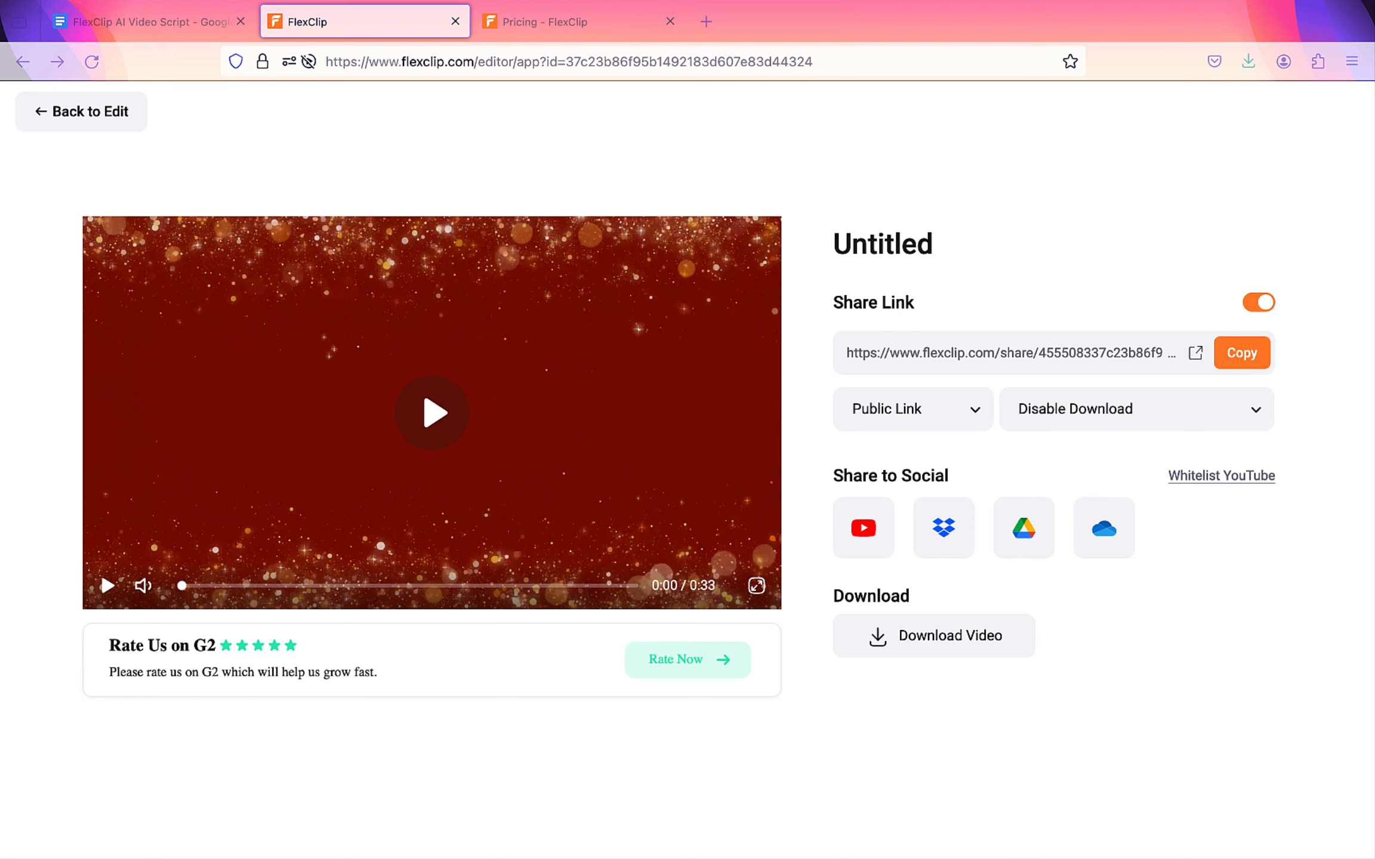
left_click(1192, 471)
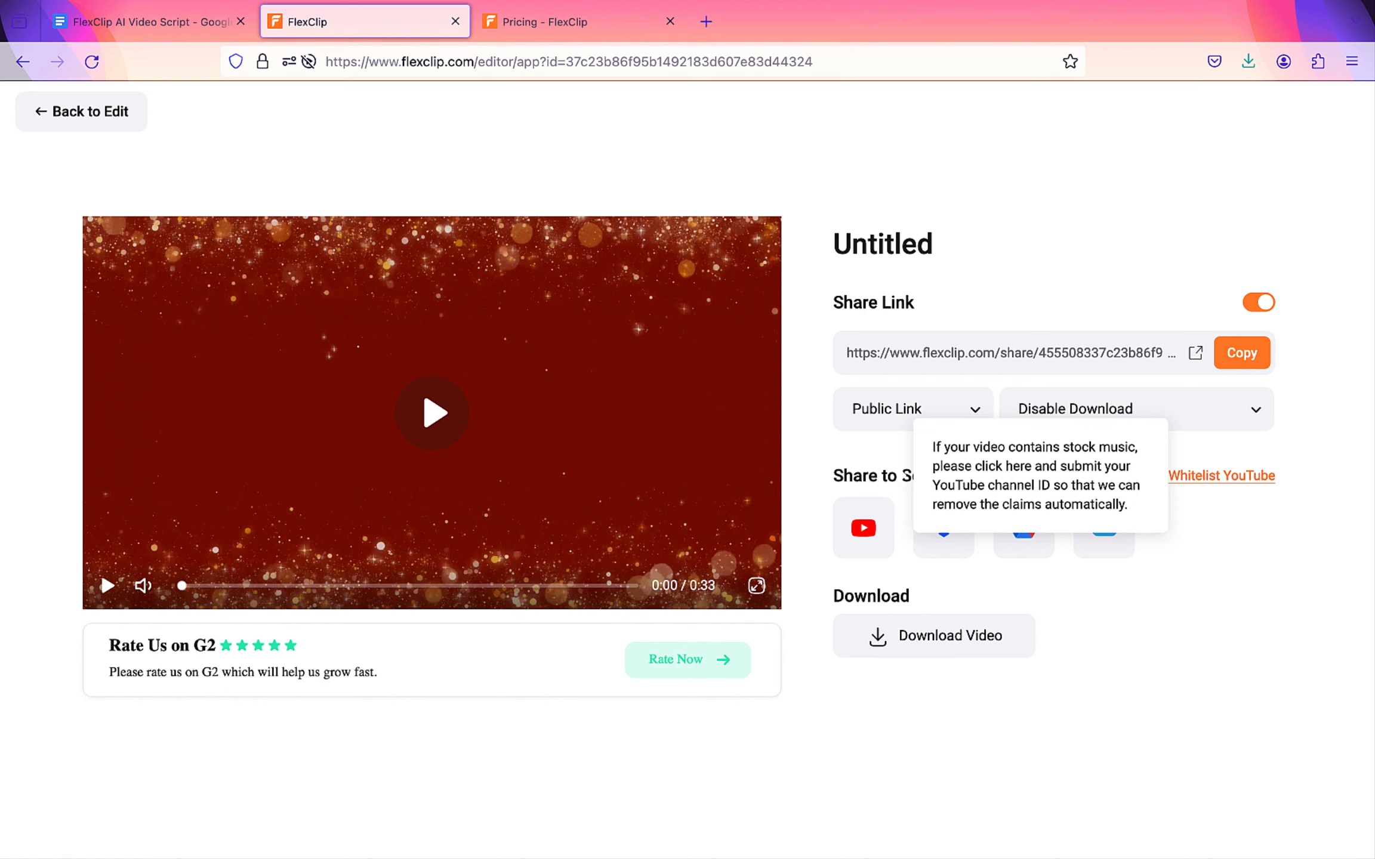
left_click(1187, 469)
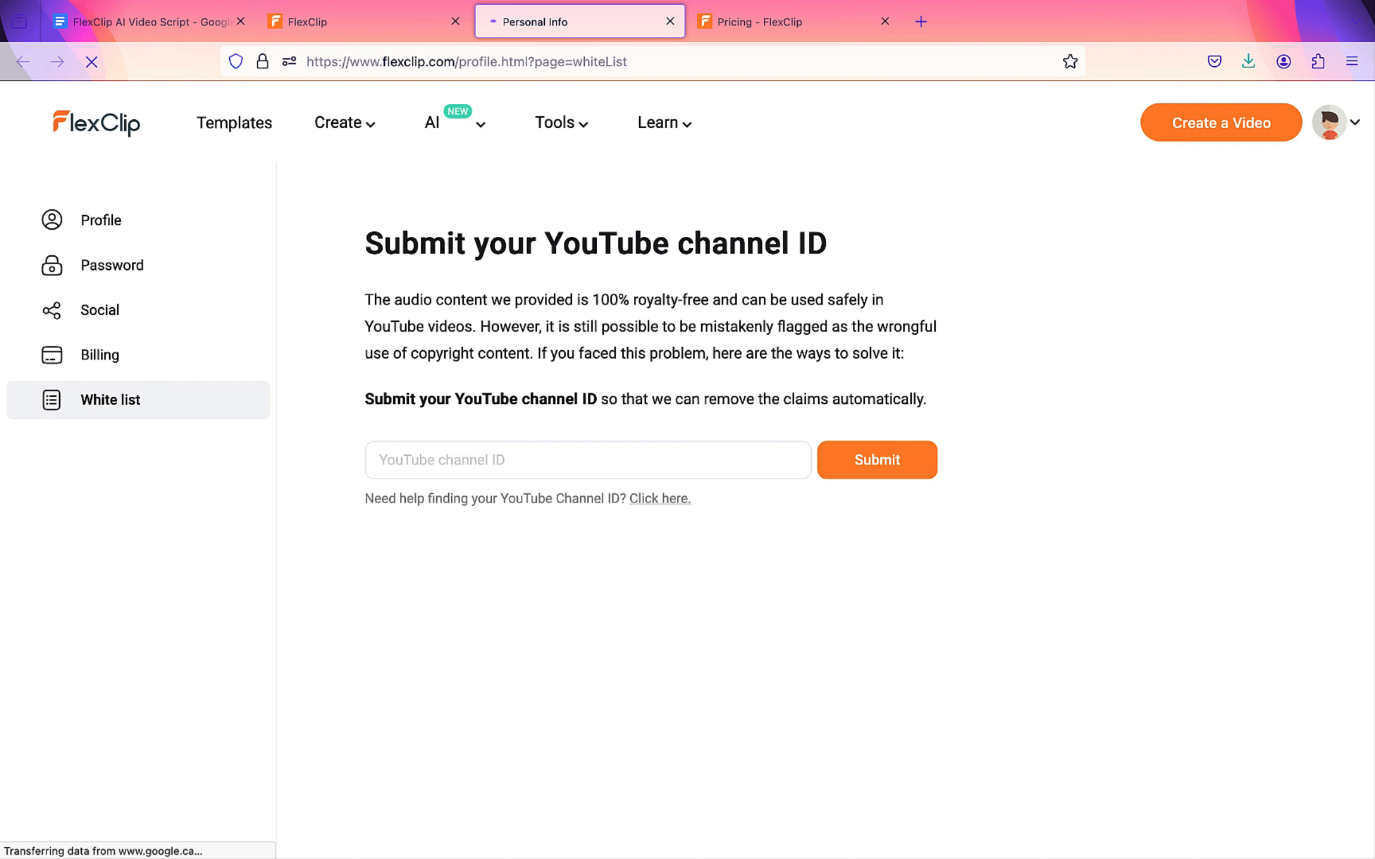
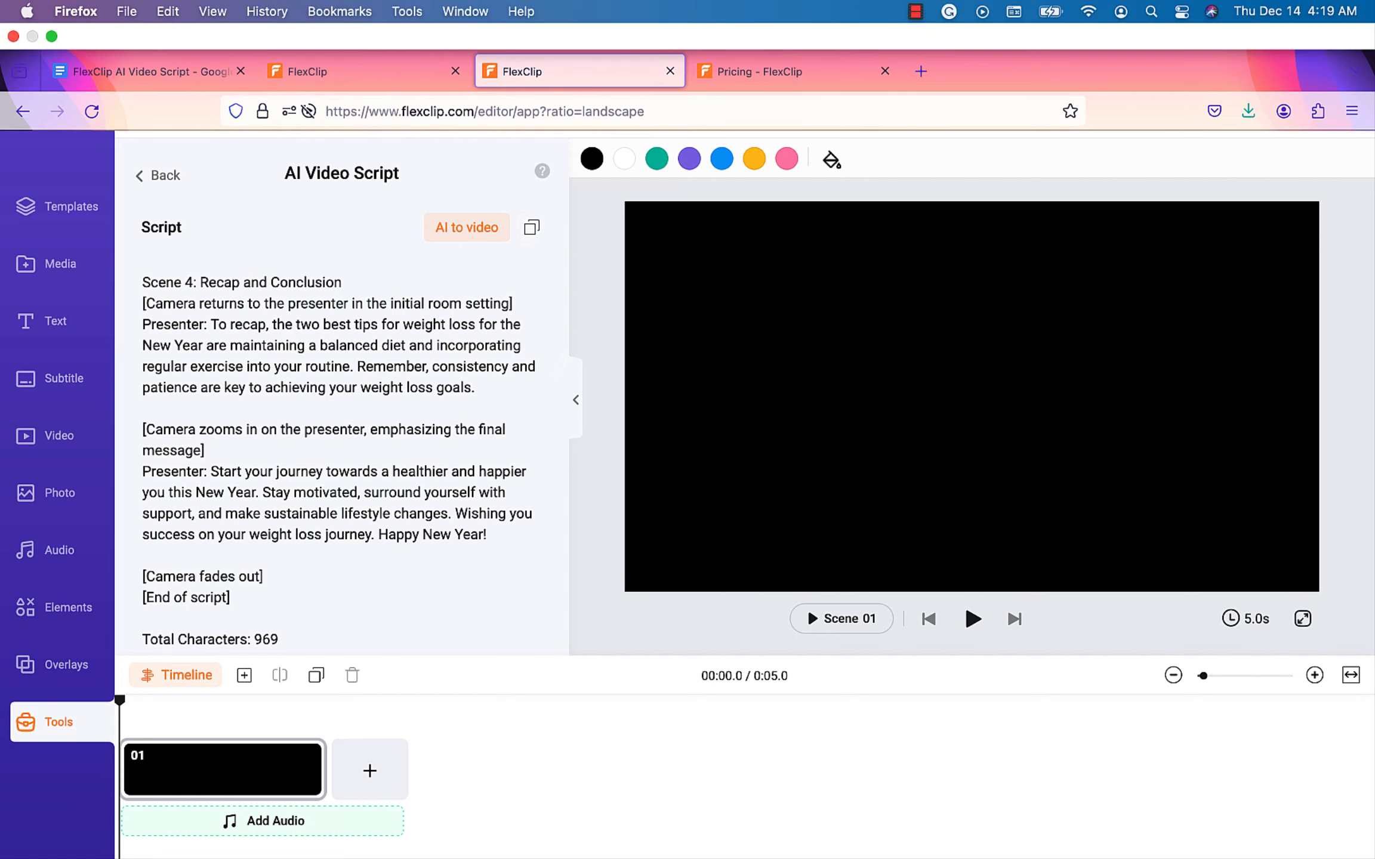
- Switch to the FlexClip AI Video Script document and paste the generated script twice, separating the two copies with a line of dashes
left_click(145, 69)
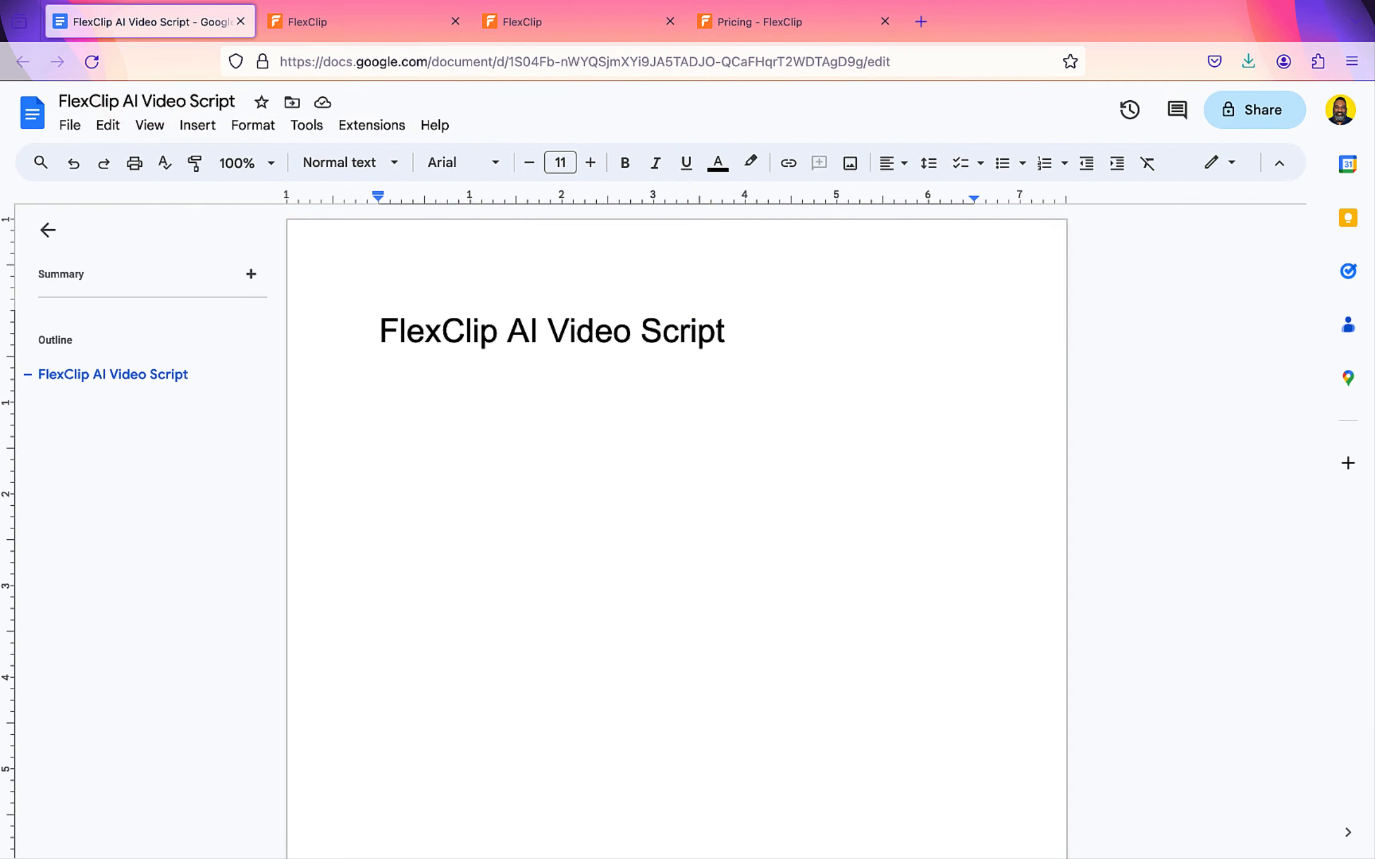
key("super+v")
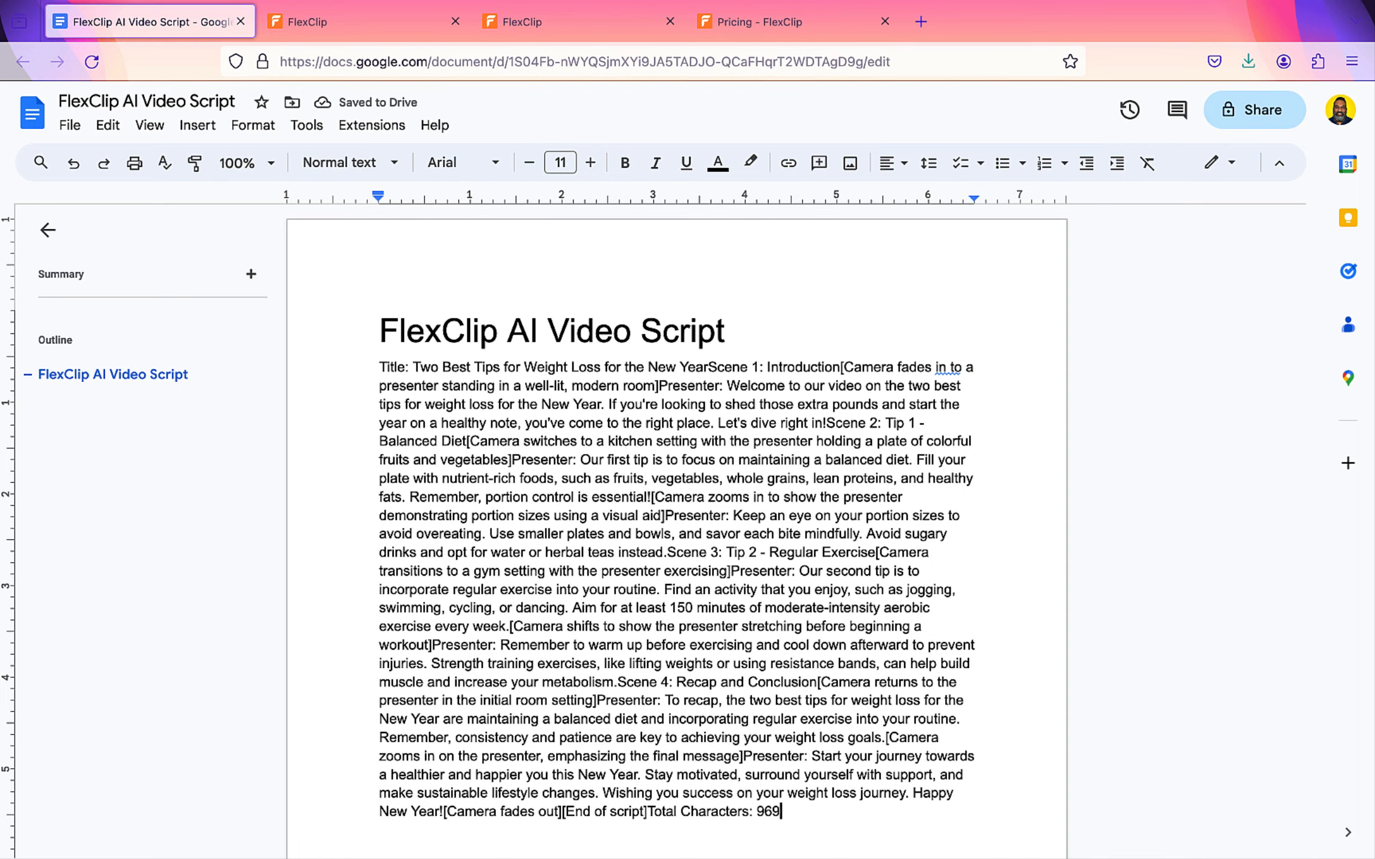
key("Return")
key("Return")
type("-----------")
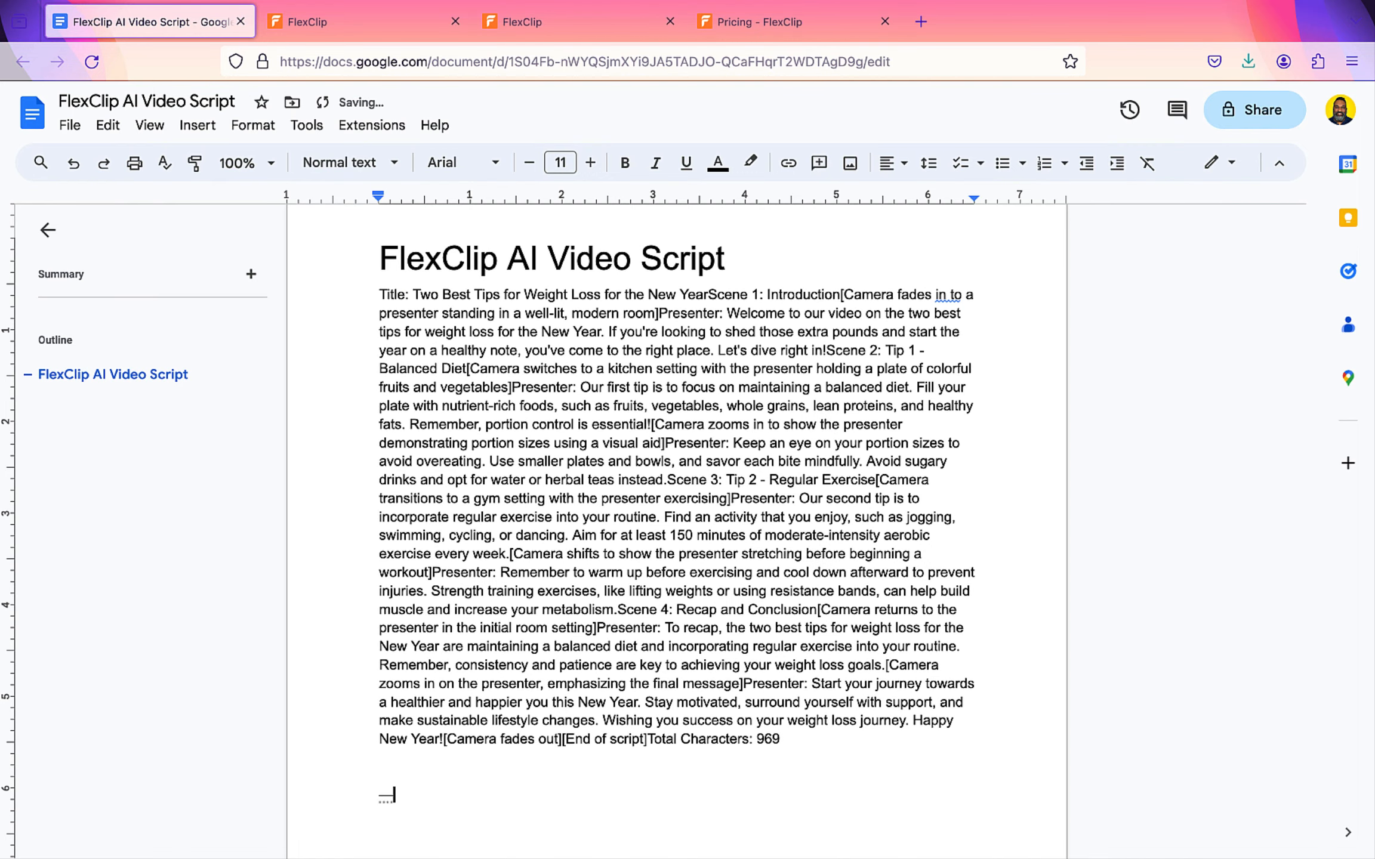
type("------------")
key("Return")
key("Return")
key("super+v")
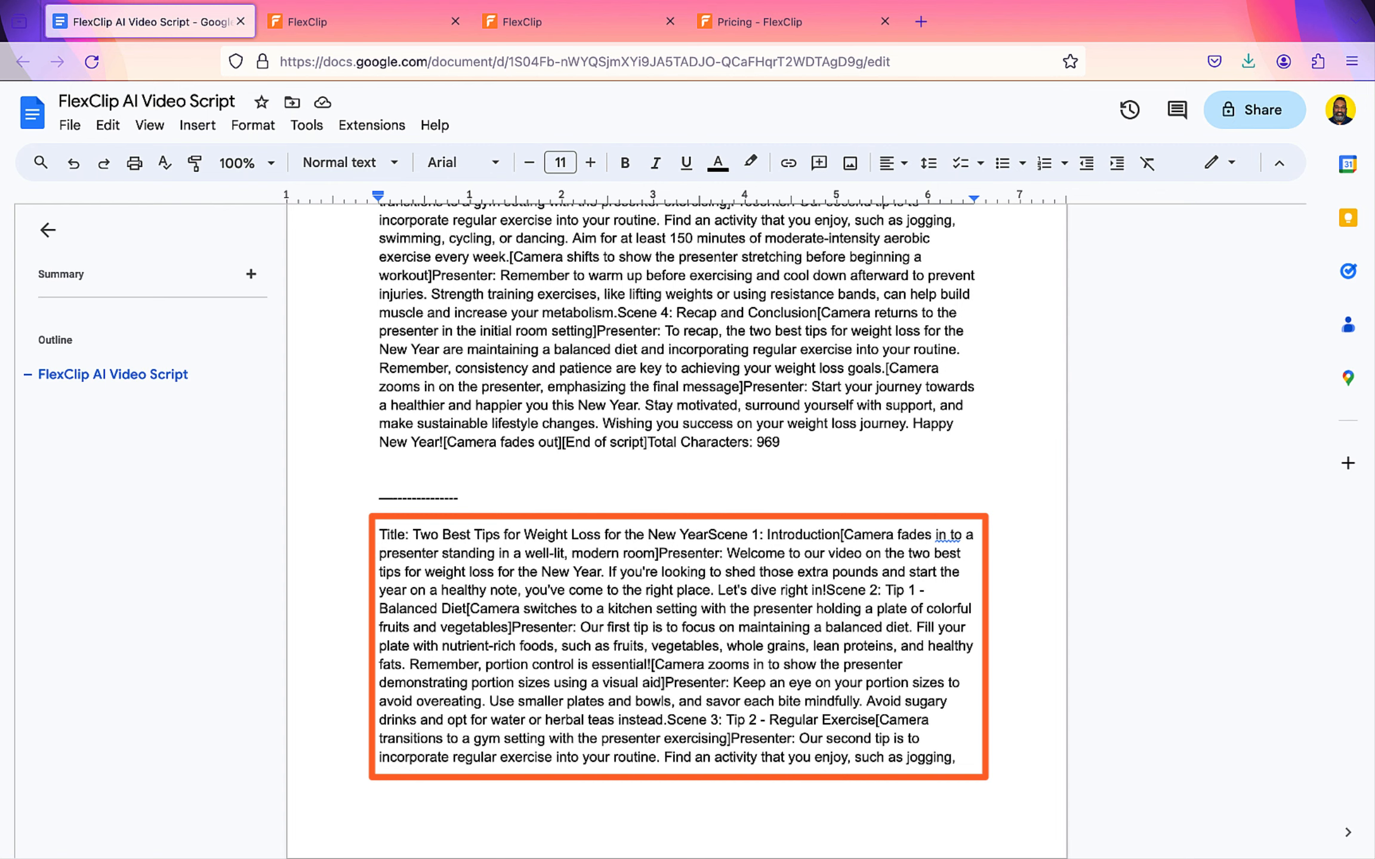
- Remove the "Title:" label from the first script copy and separate the title from the Scene 1 text with a blank line
scroll(676, 530, "up", 5)
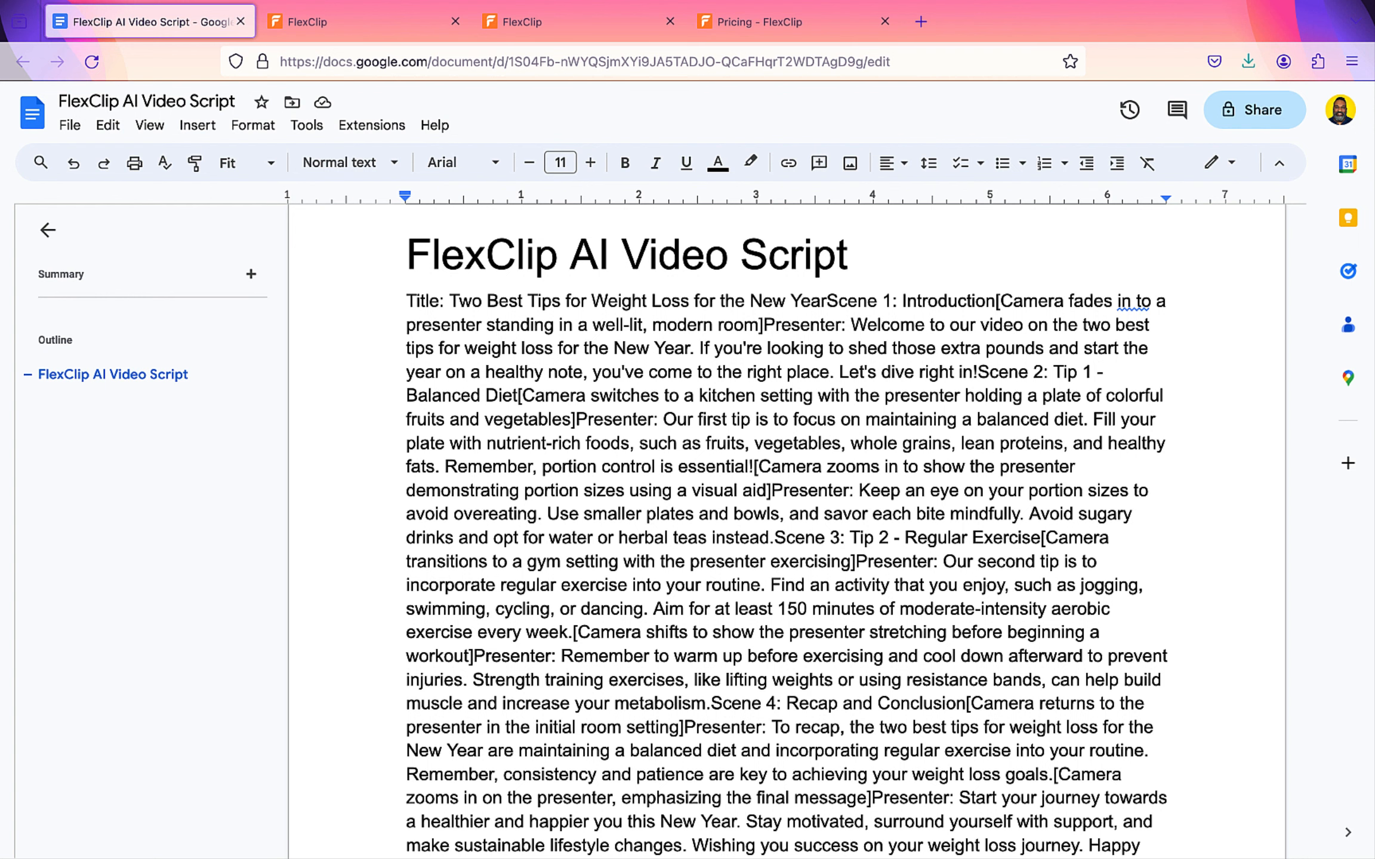
left_click(448, 301)
key("BackSpace")
key("BackSpace")
key("BackSpace")
key("BackSpace")
key("BackSpace")
key("BackSpace")
key("BackSpace")
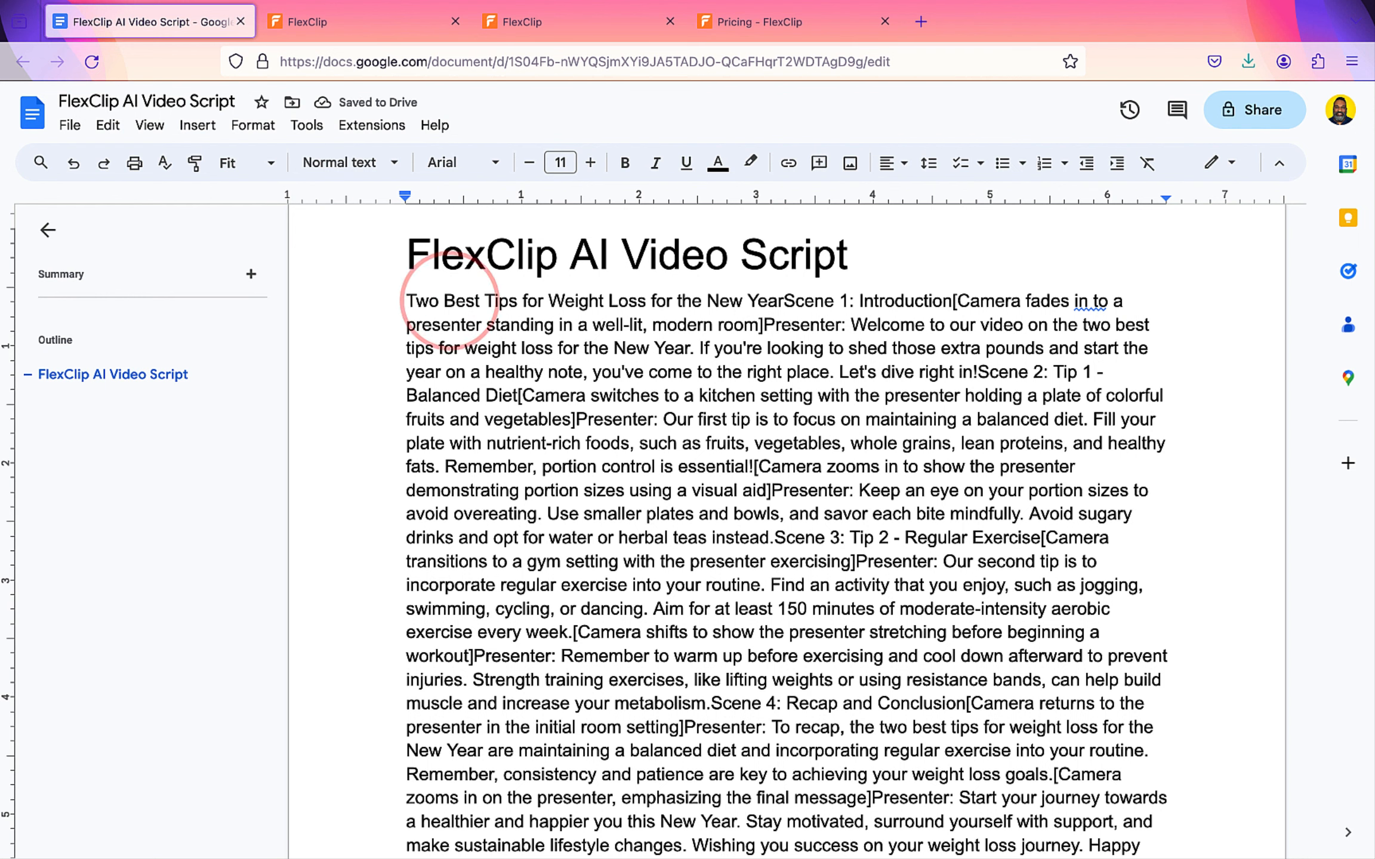
left_click(783, 300)
key("Return")
key("Return")
- Delete the Scene 1 label, camera direction and "Presenter:" label, leaving "Introduction." on its own line above the welcome text
left_click(481, 348)
key("BackSpace")
key("BackSpace")
key("BackSpace")
key("BackSpace")
key("BackSpace")
key("BackSpace")
key("BackSpace")
key("BackSpace")
key("BackSpace")
left_click(501, 347)
type(".")
key("Return")
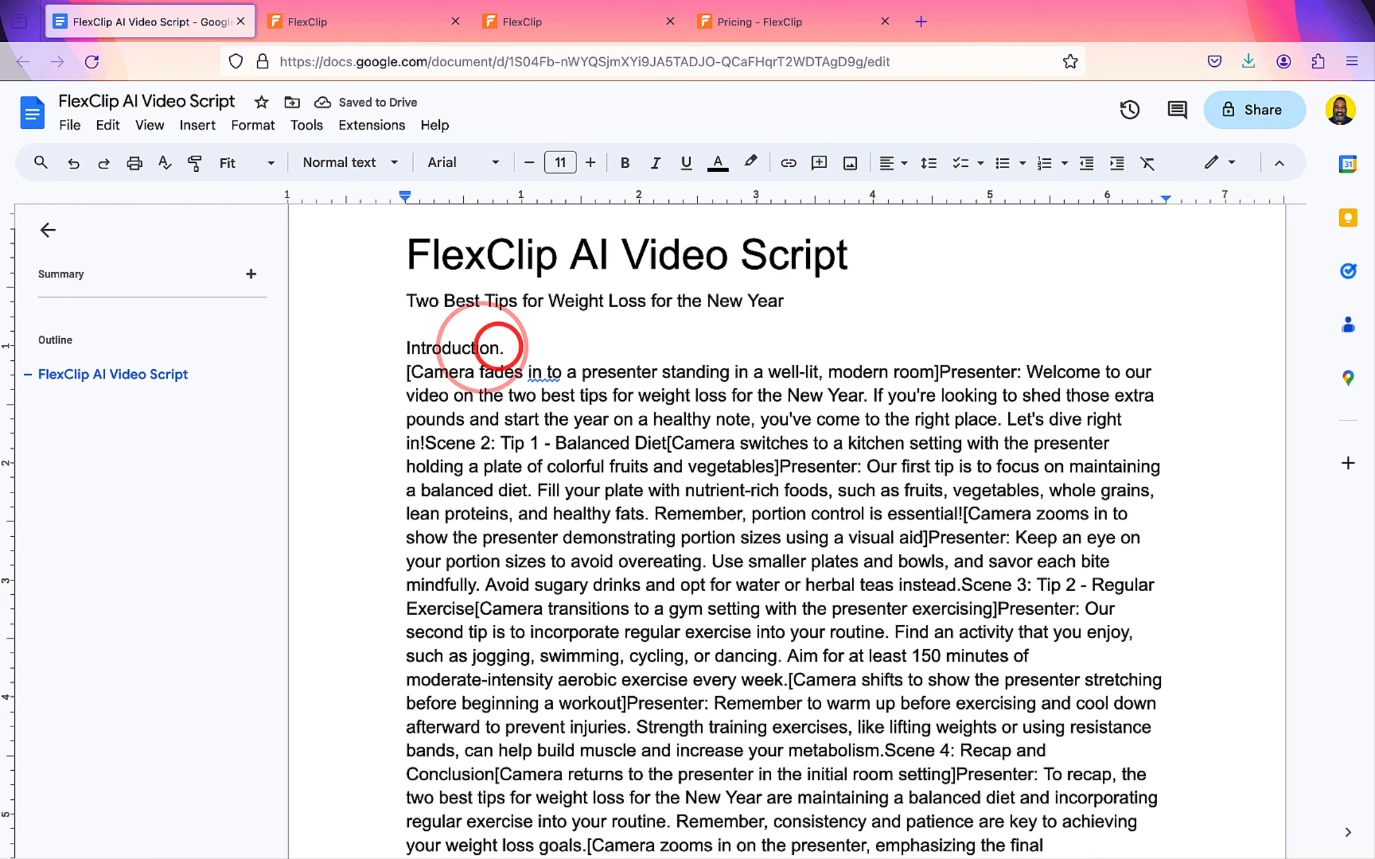
left_click_drag(1017, 372, 406, 372)
key("BackSpace")
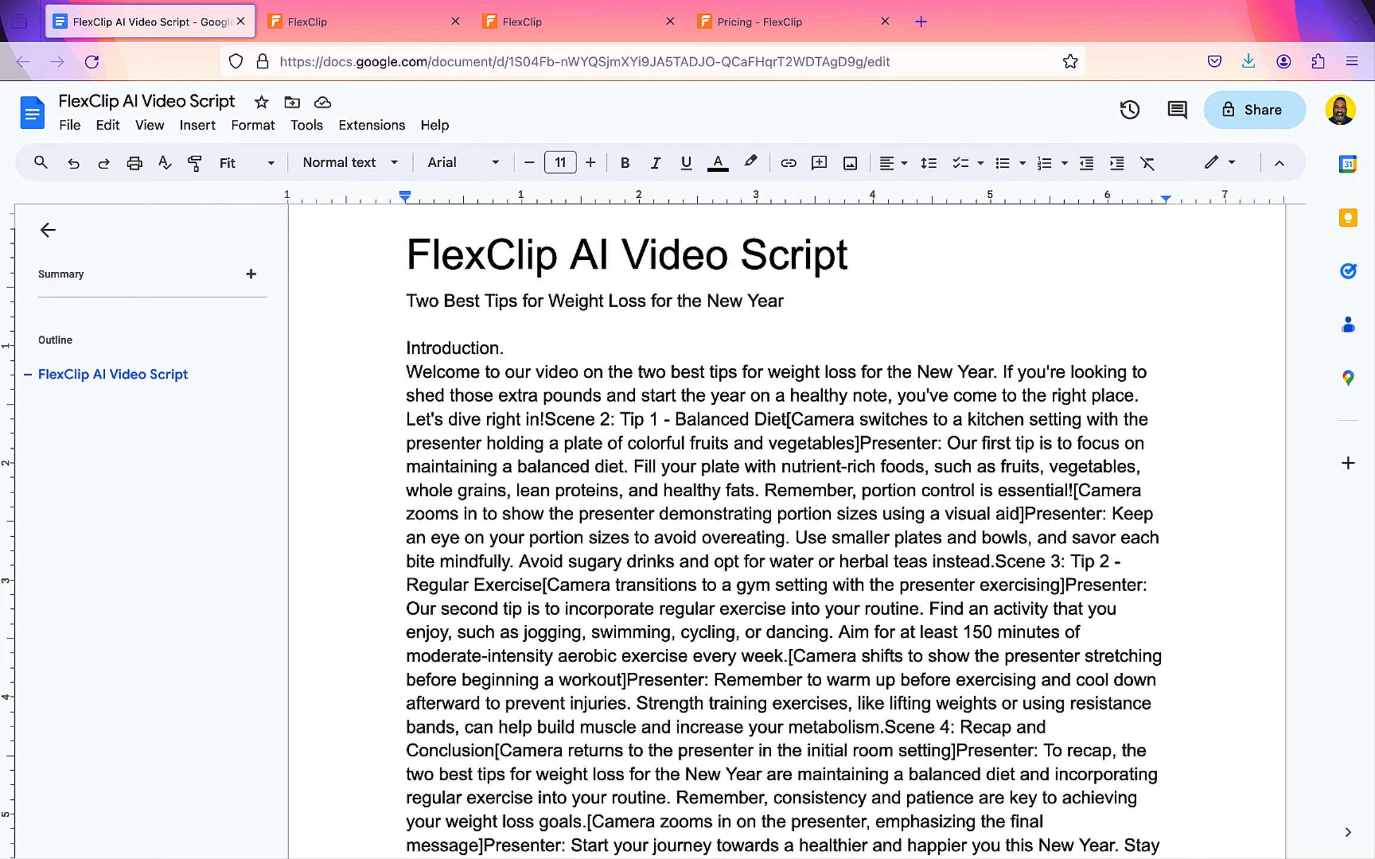
- Start a new paragraph at Scene 2, remove its scene label, and put the heading "Tip 1 - Balanced Diet." on its own line
left_click(544, 420)
key("Return")
key("Return")
left_click(480, 464)
key("BackSpace")
key("BackSpace")
key("BackSpace")
key("BackSpace")
key("BackSpace")
key("BackSpace")
key("BackSpace")
key("BackSpace")
key("BackSpace")
left_click(575, 466)
key("BackSpace")
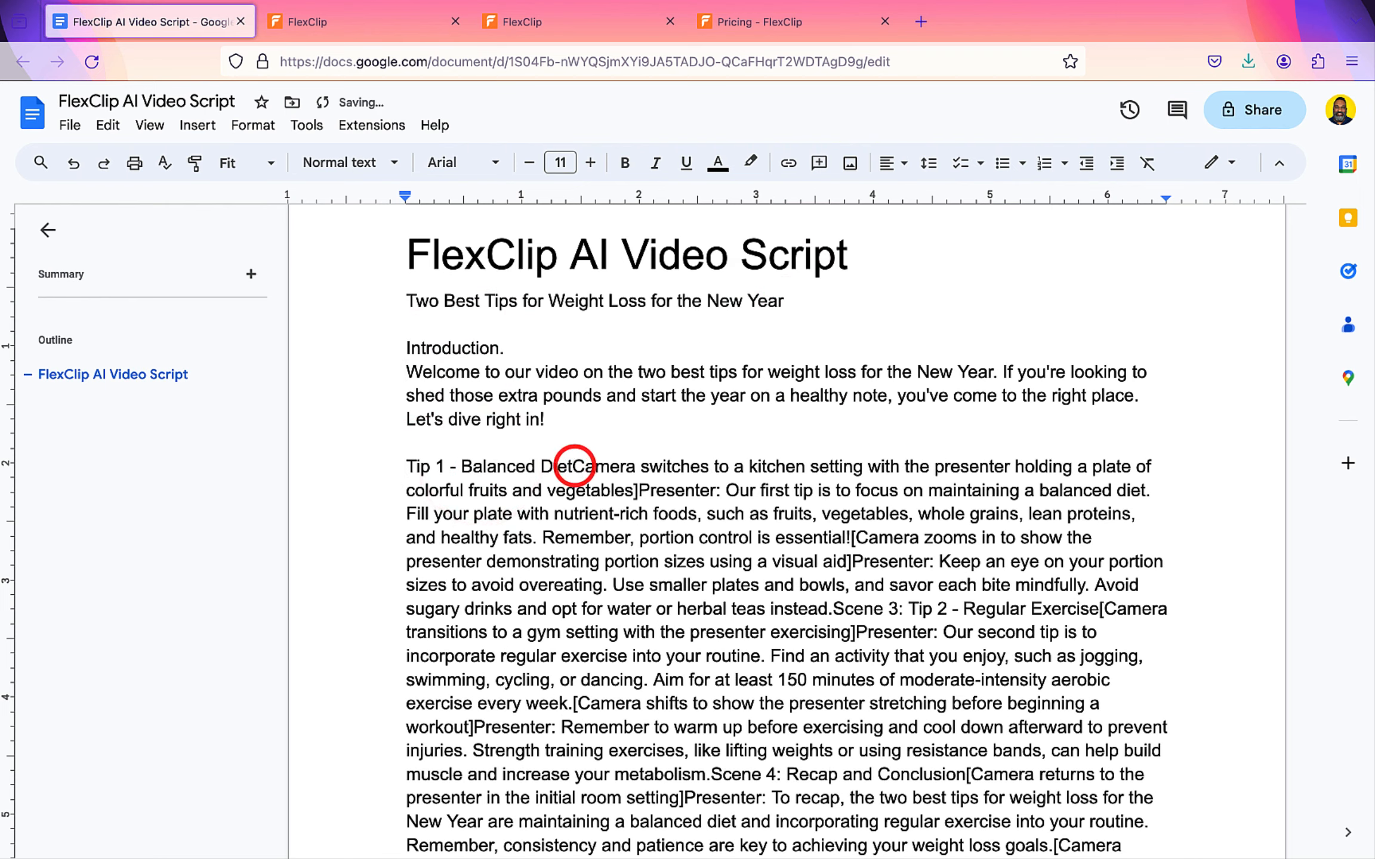
type(".")
key("Return")
- Delete both camera directions and their "Presenter:" labels from the balanced diet section
left_click_drag(514, 513, 401, 490)
key("BackSpace")
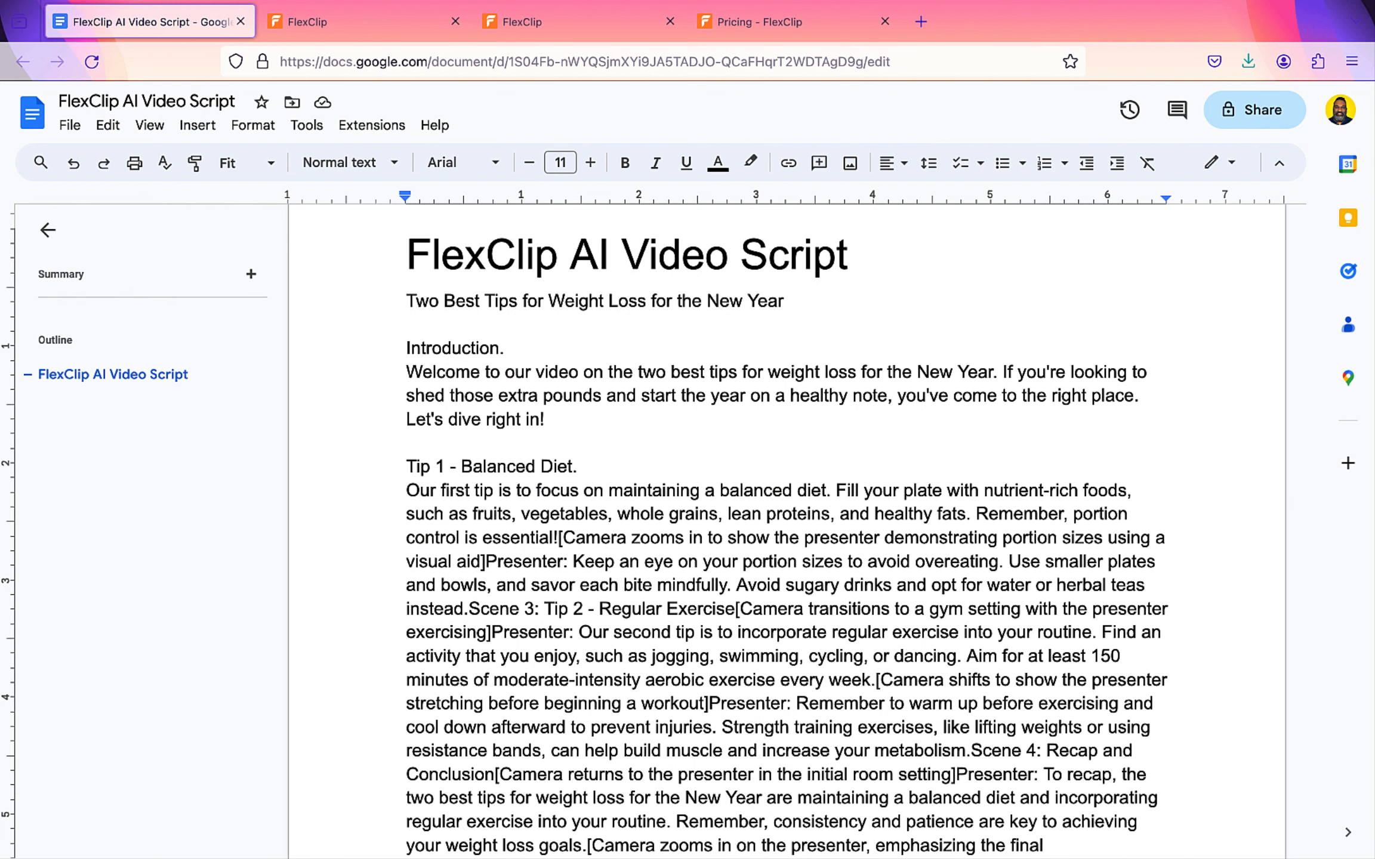
left_click_drag(572, 562, 564, 534)
key("BackSpace")
- Remove the Scene 3 label, gym camera direction and "Presenter:" label, setting "Tip 2 - Regular Exercise." as a separate heading line
left_click_drag(540, 584, 469, 584)
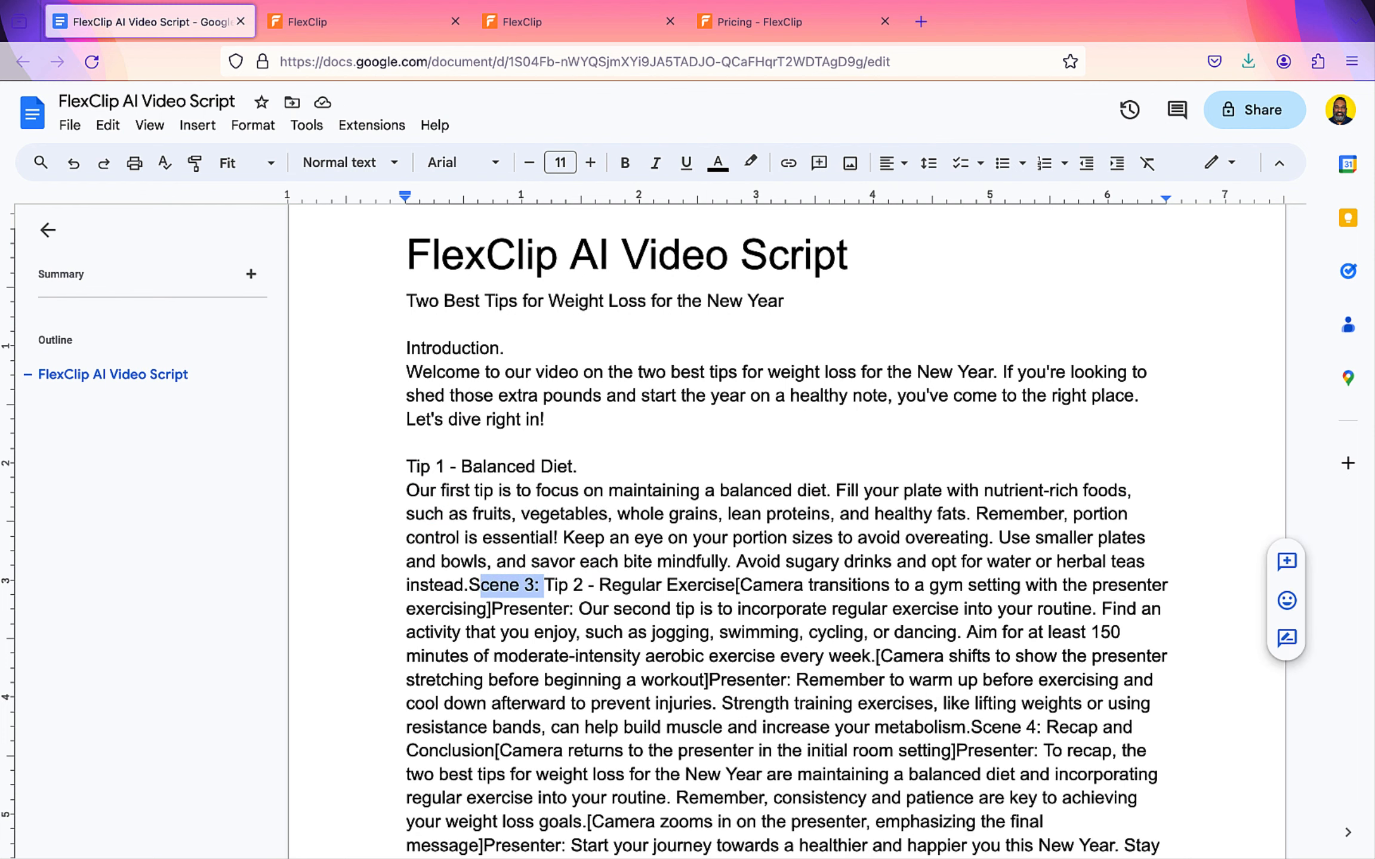
key("BackSpace")
key("Return")
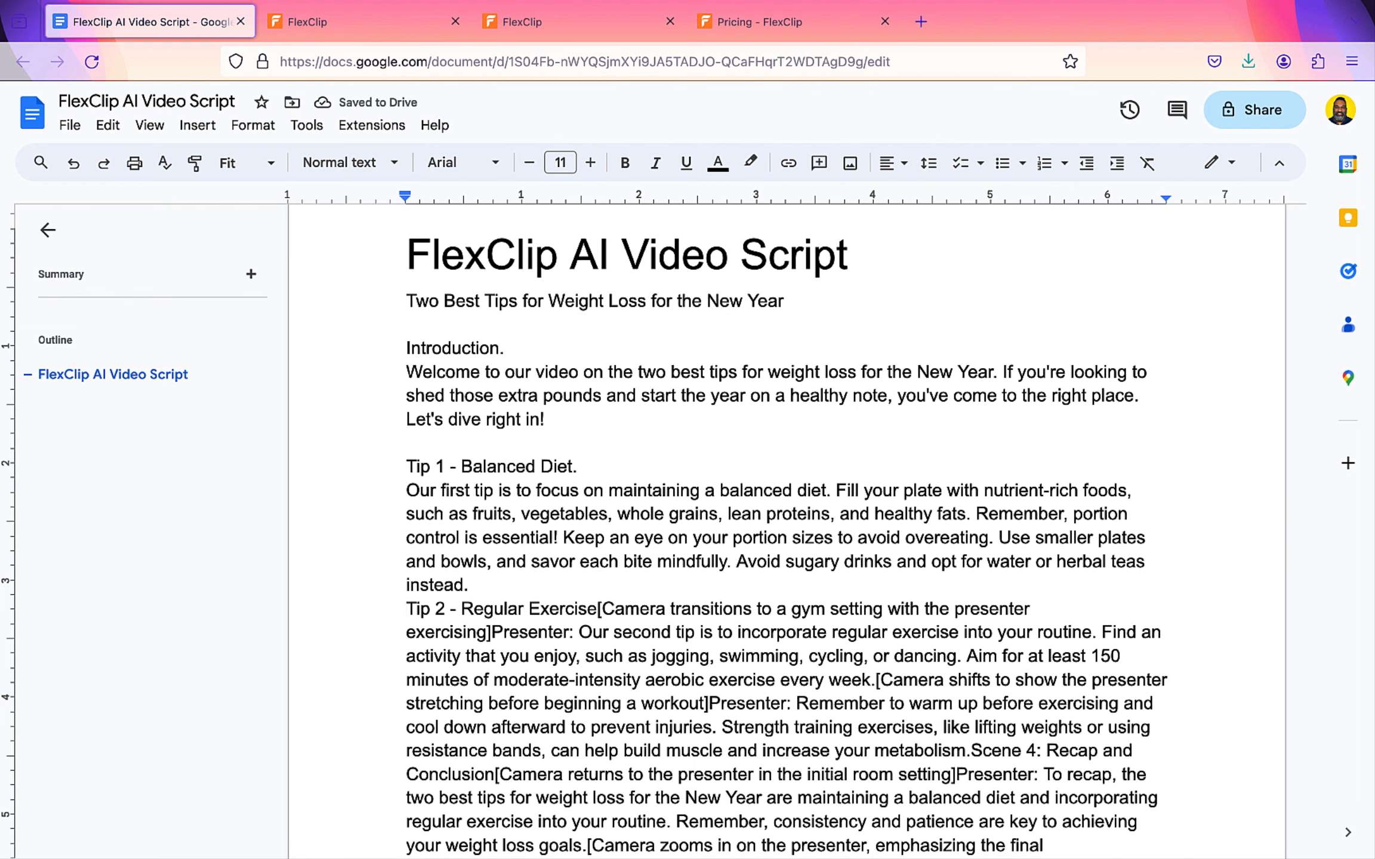
key("Return")
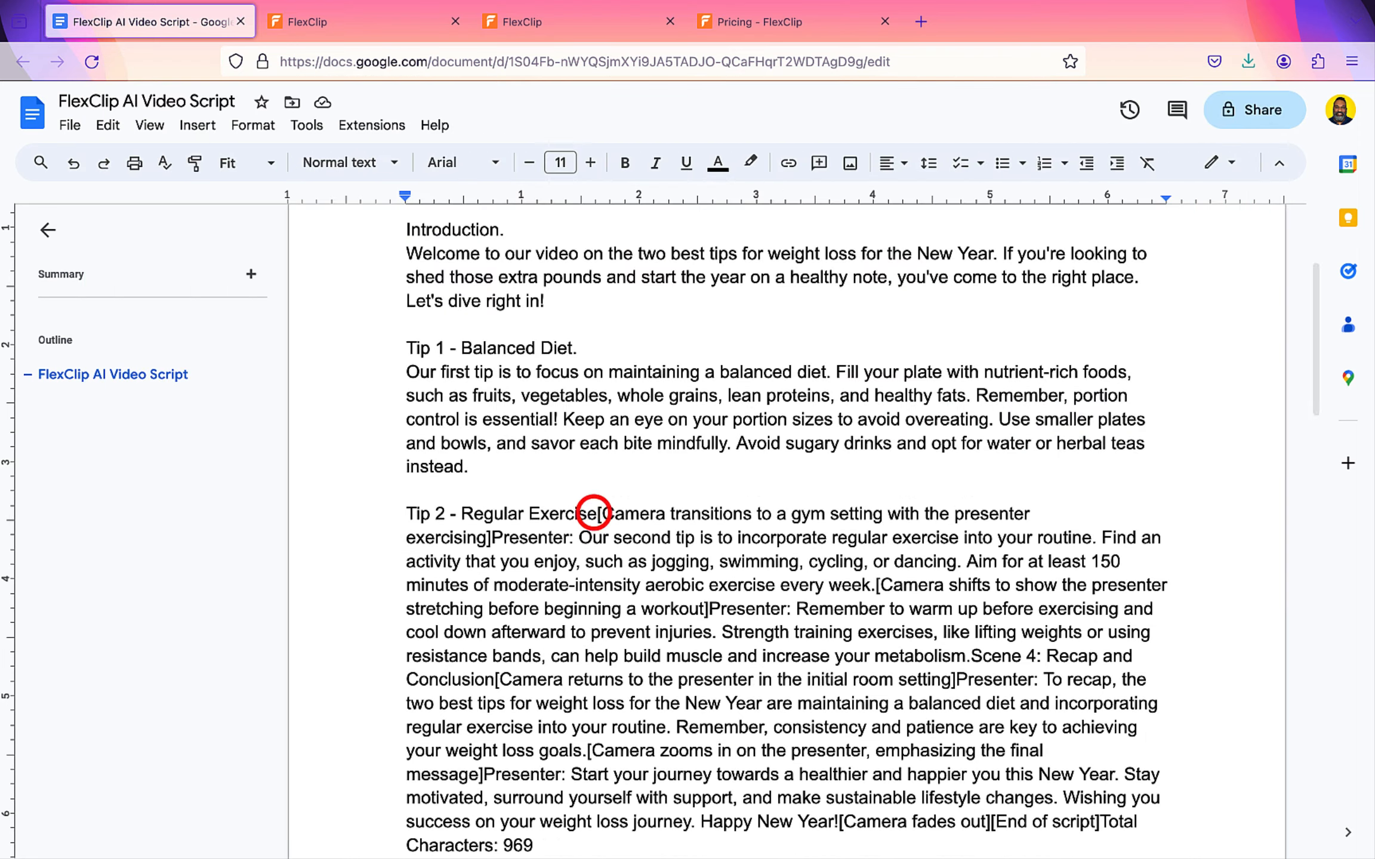
left_click_drag(601, 514, 577, 537)
key("BackSpace")
key("Return")
- Delete the stretching camera direction and "Presenter:" label from Tip 2, and break the Scene 4 recap text onto a new line
left_click(787, 585)
key("Return")
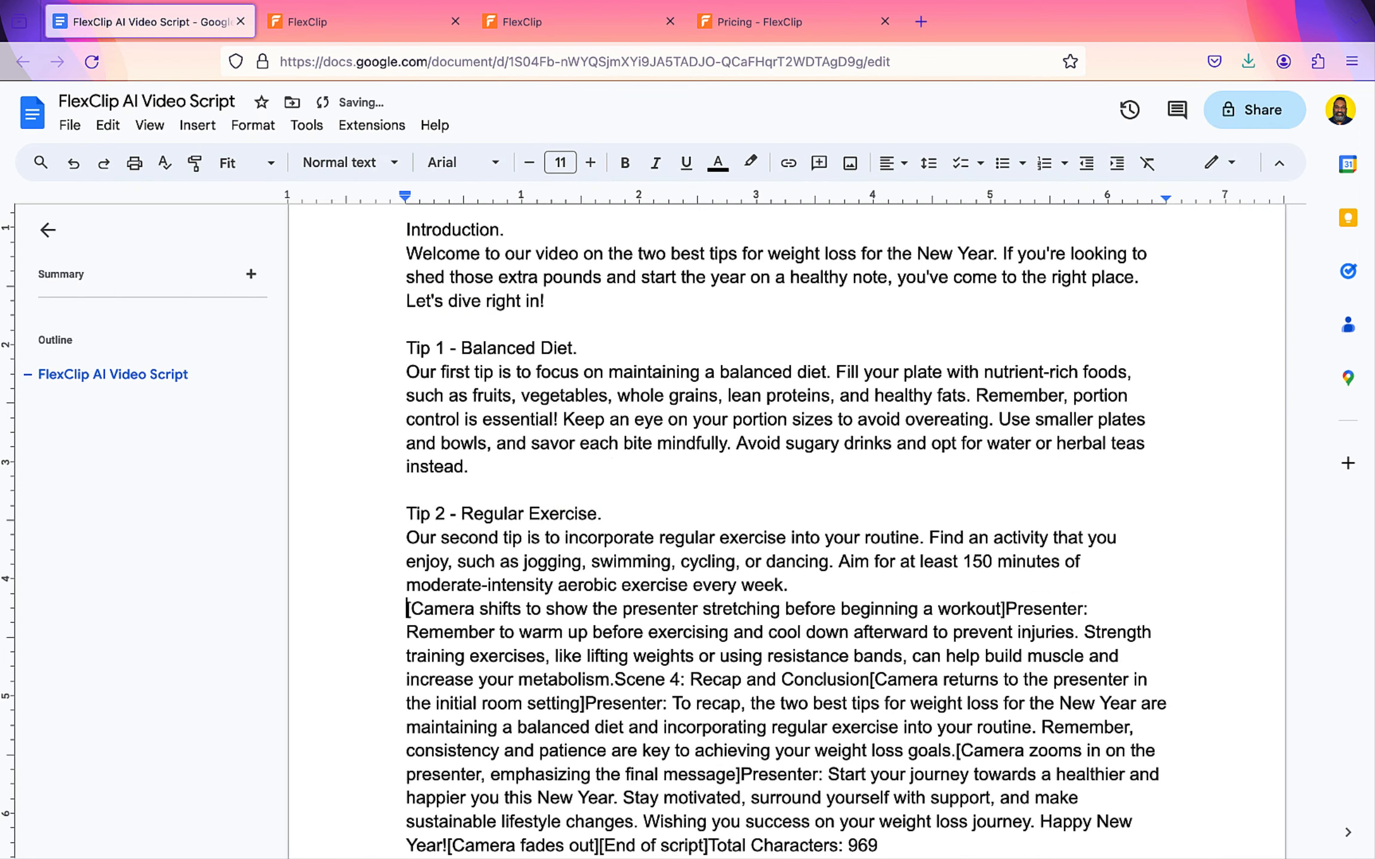
left_click_drag(406, 607, 1090, 609)
key("BackSpace")
left_click(971, 631)
key("Return")
left_click_drag(406, 655, 561, 655)
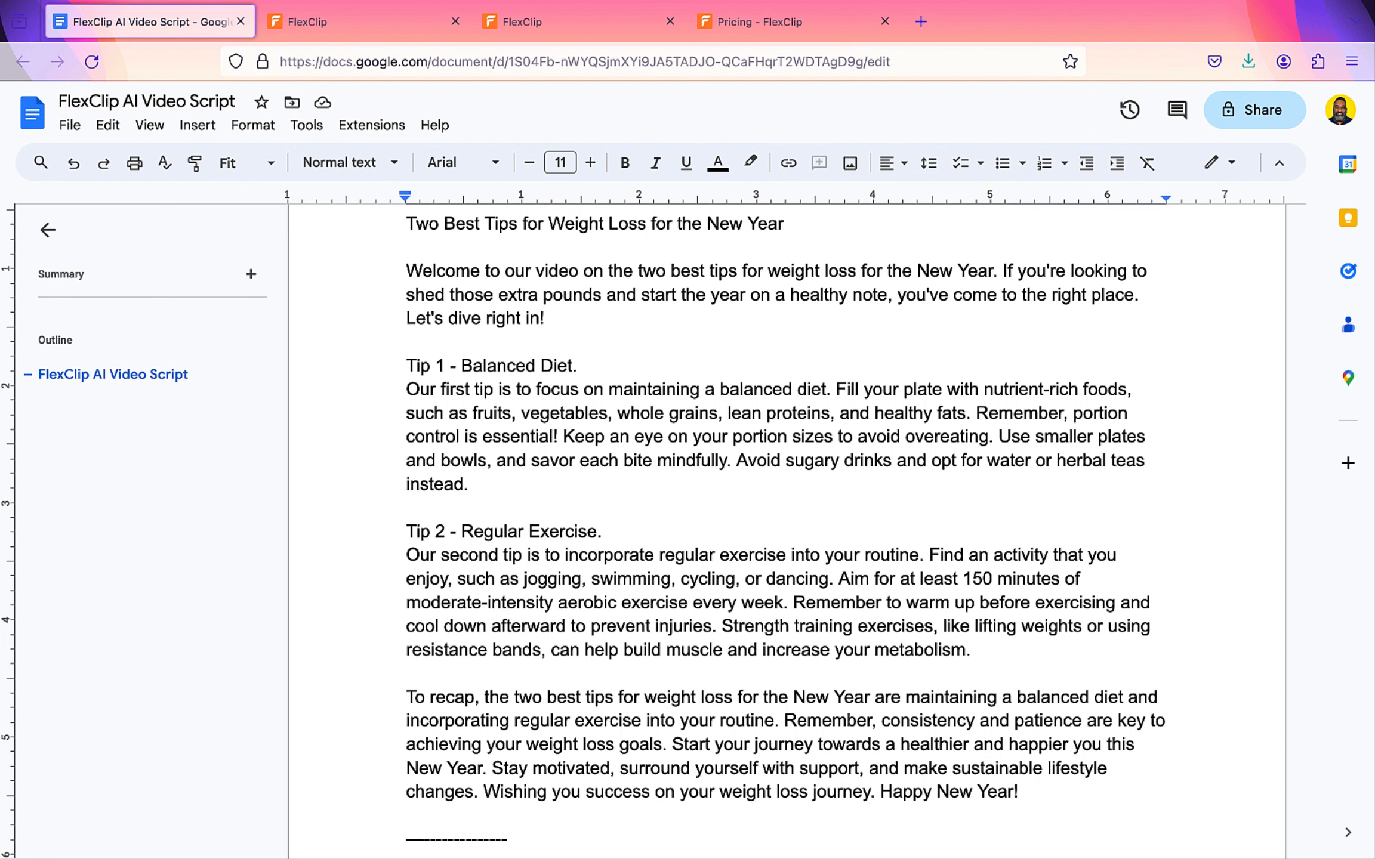
- Copy the cleaned script below its title, switch to the new FlexClip project, and leave AI Video Script for the tools overview
left_click_drag(410, 269, 410, 815)
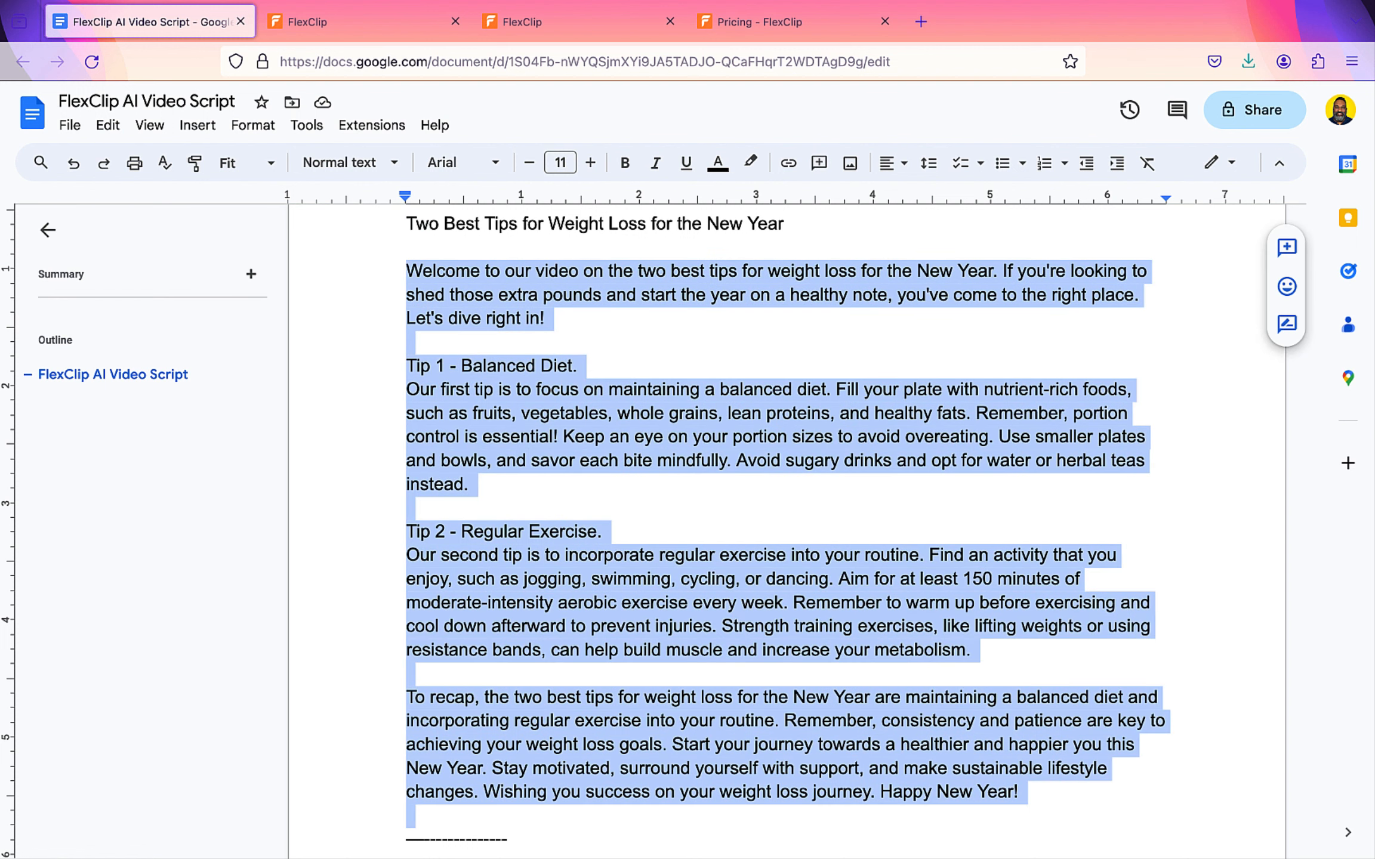
left_click(522, 21)
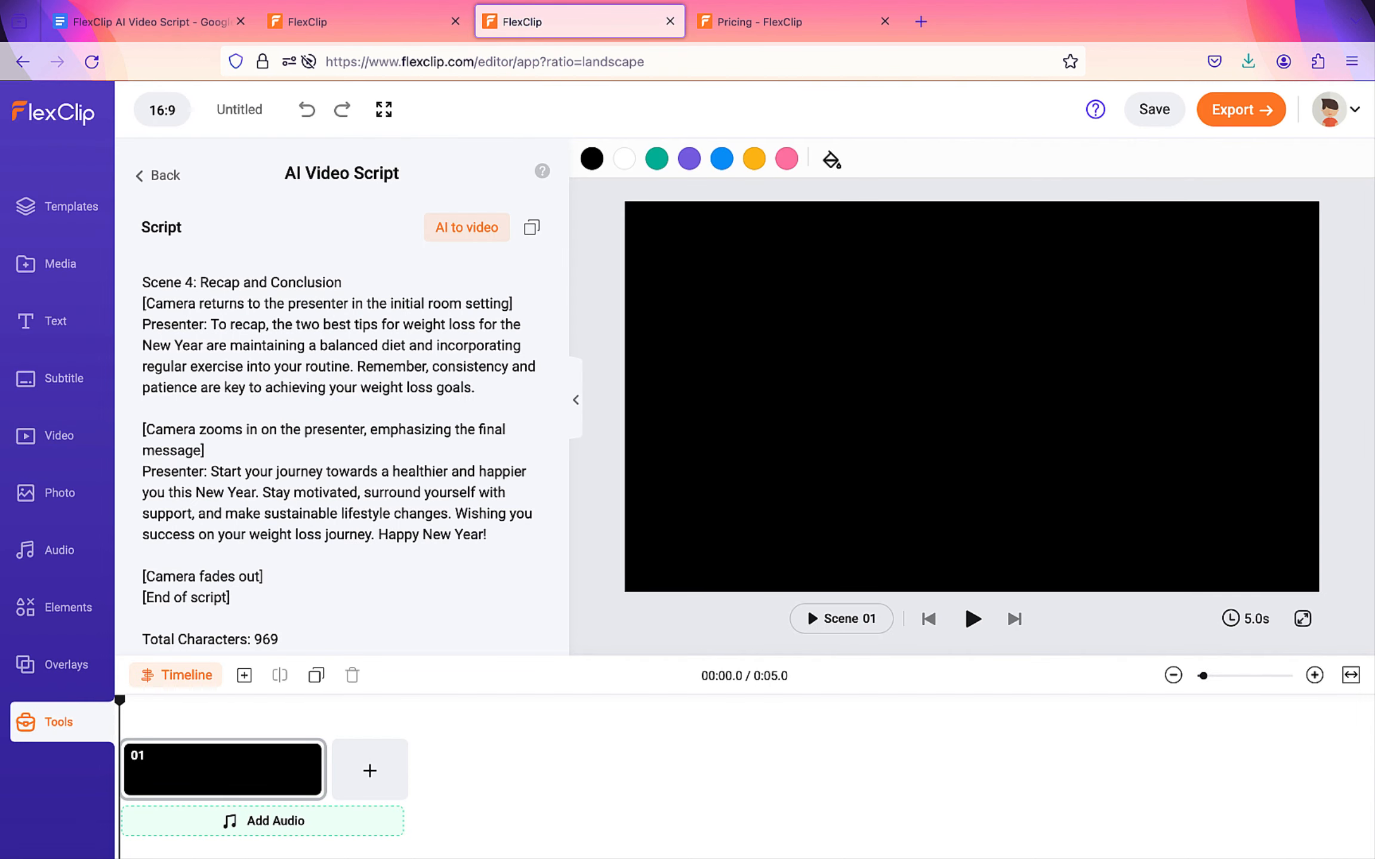
left_click(159, 174)
left_click(158, 175)
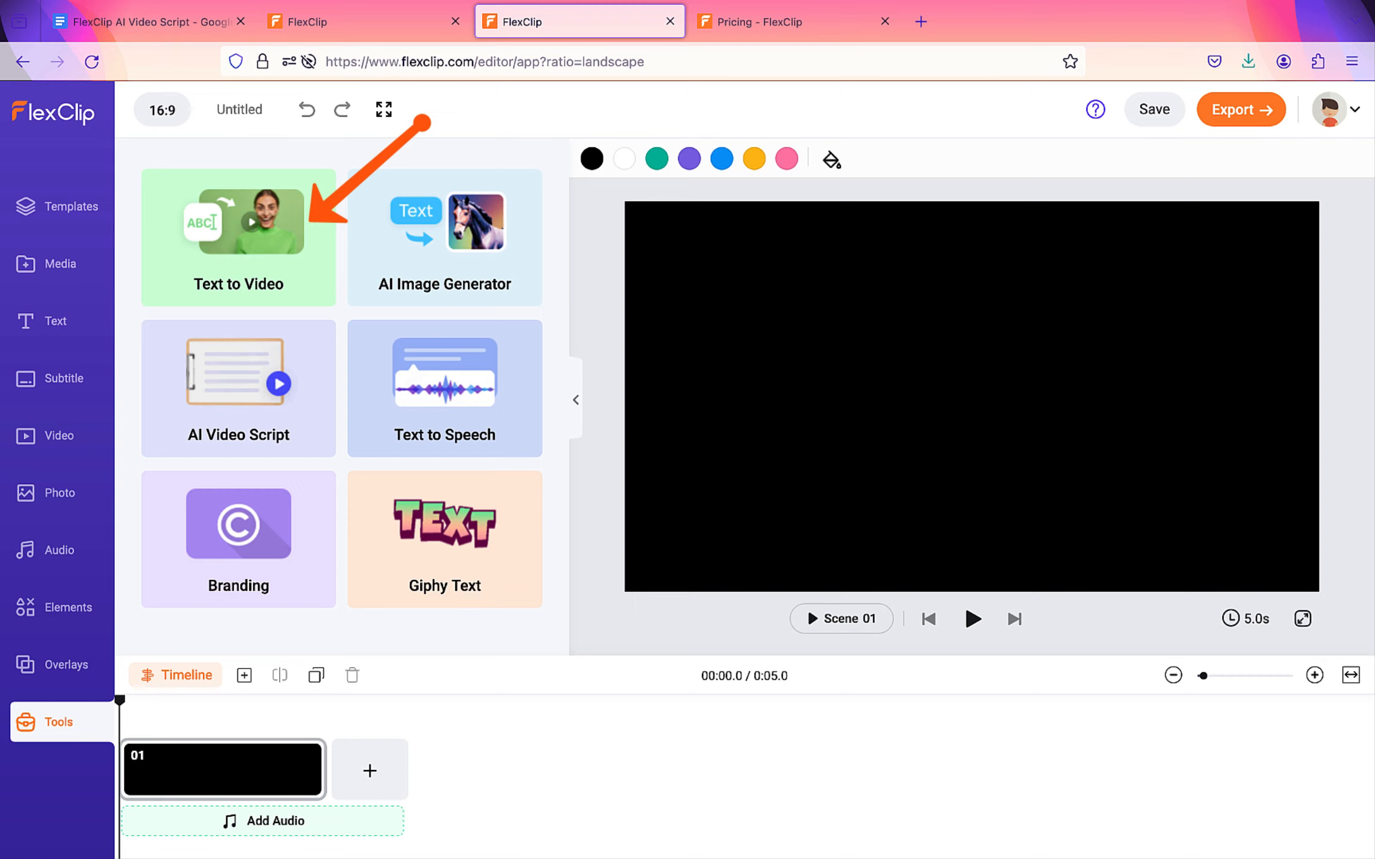
- Generate a Text to Video project from the copied script, using AI Creation and the subtitle style with a translucent grey box
left_click(246, 232)
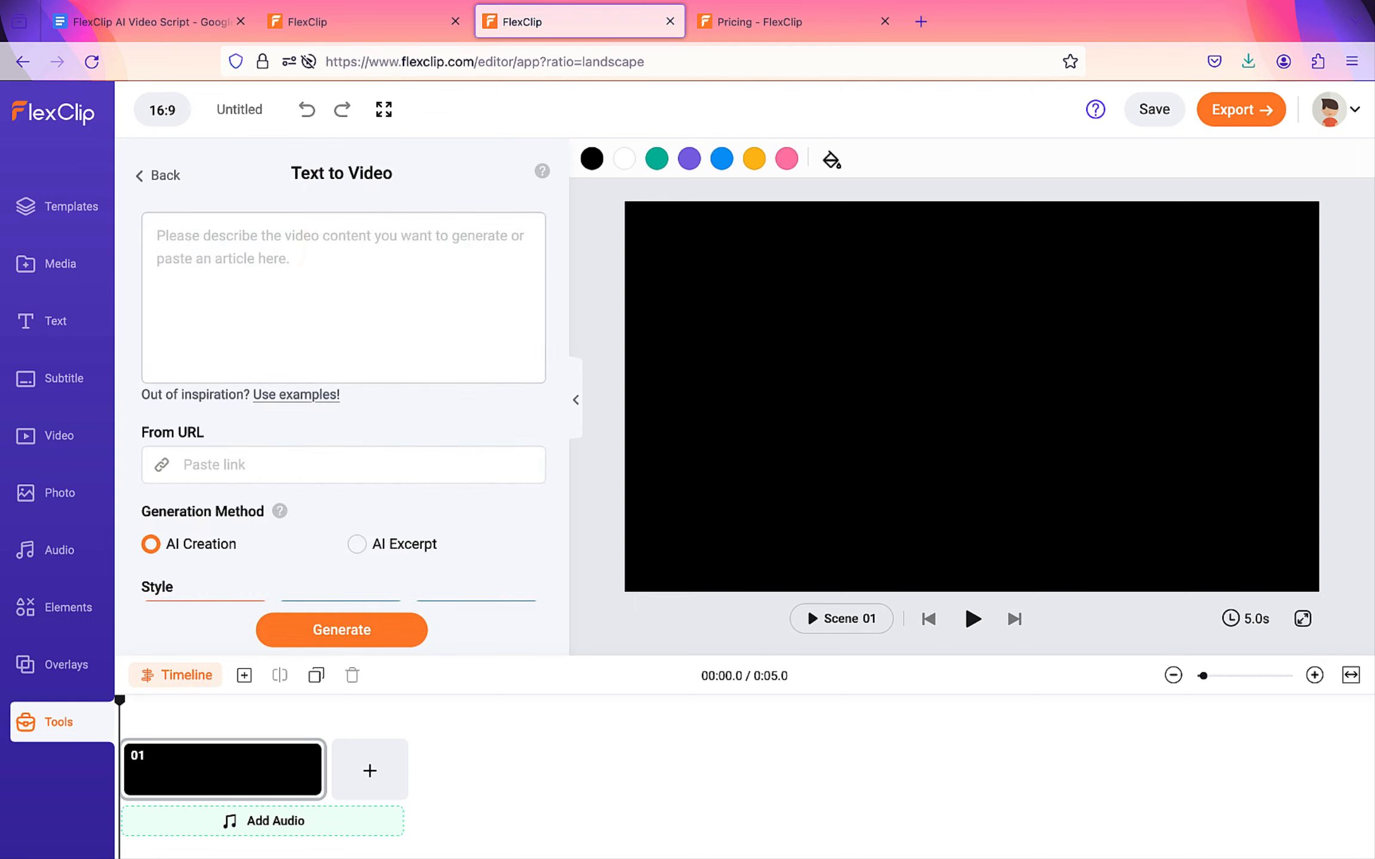
key("super+v")
scroll(343, 298, "up", 5)
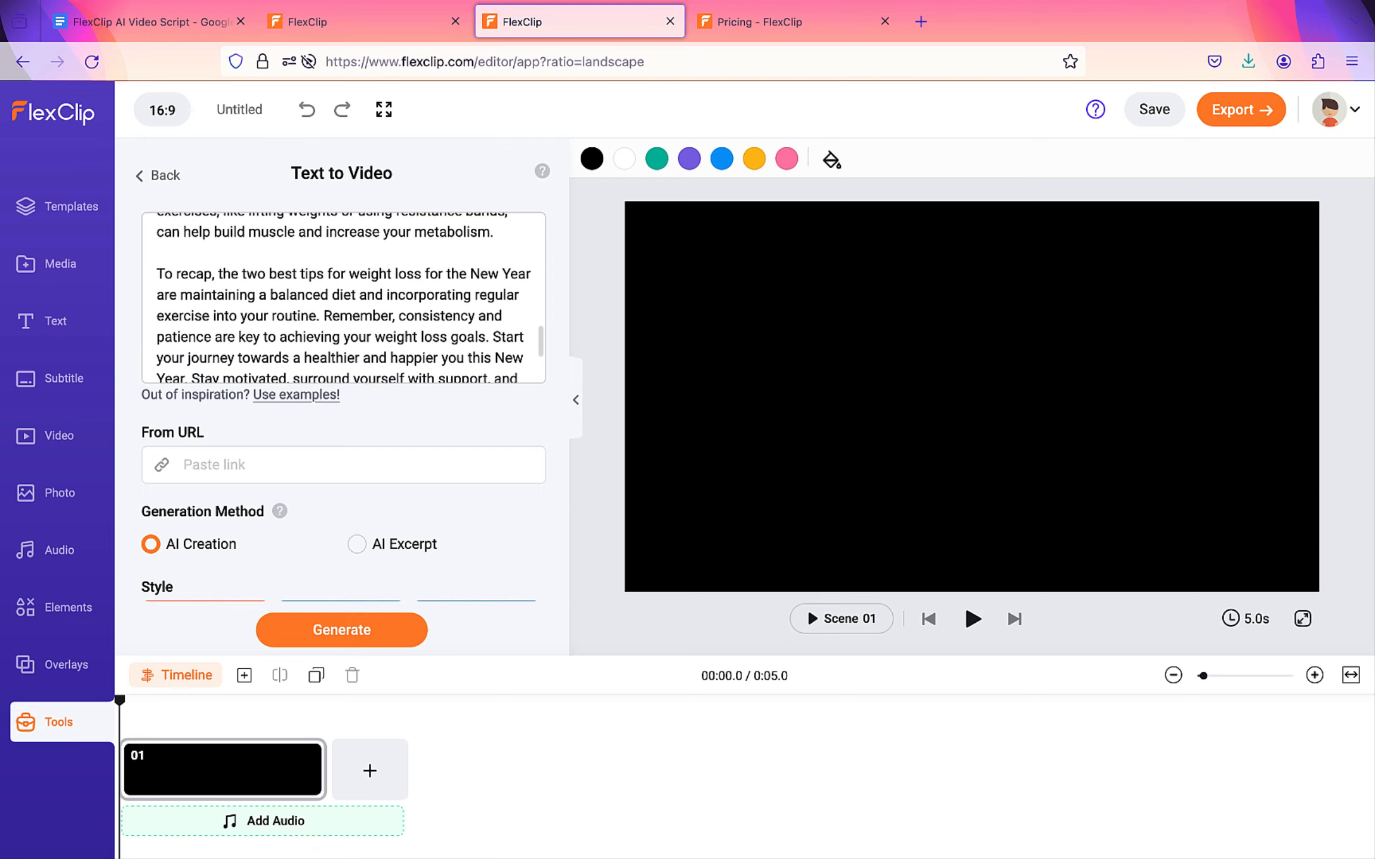
scroll(343, 299, "up", 5)
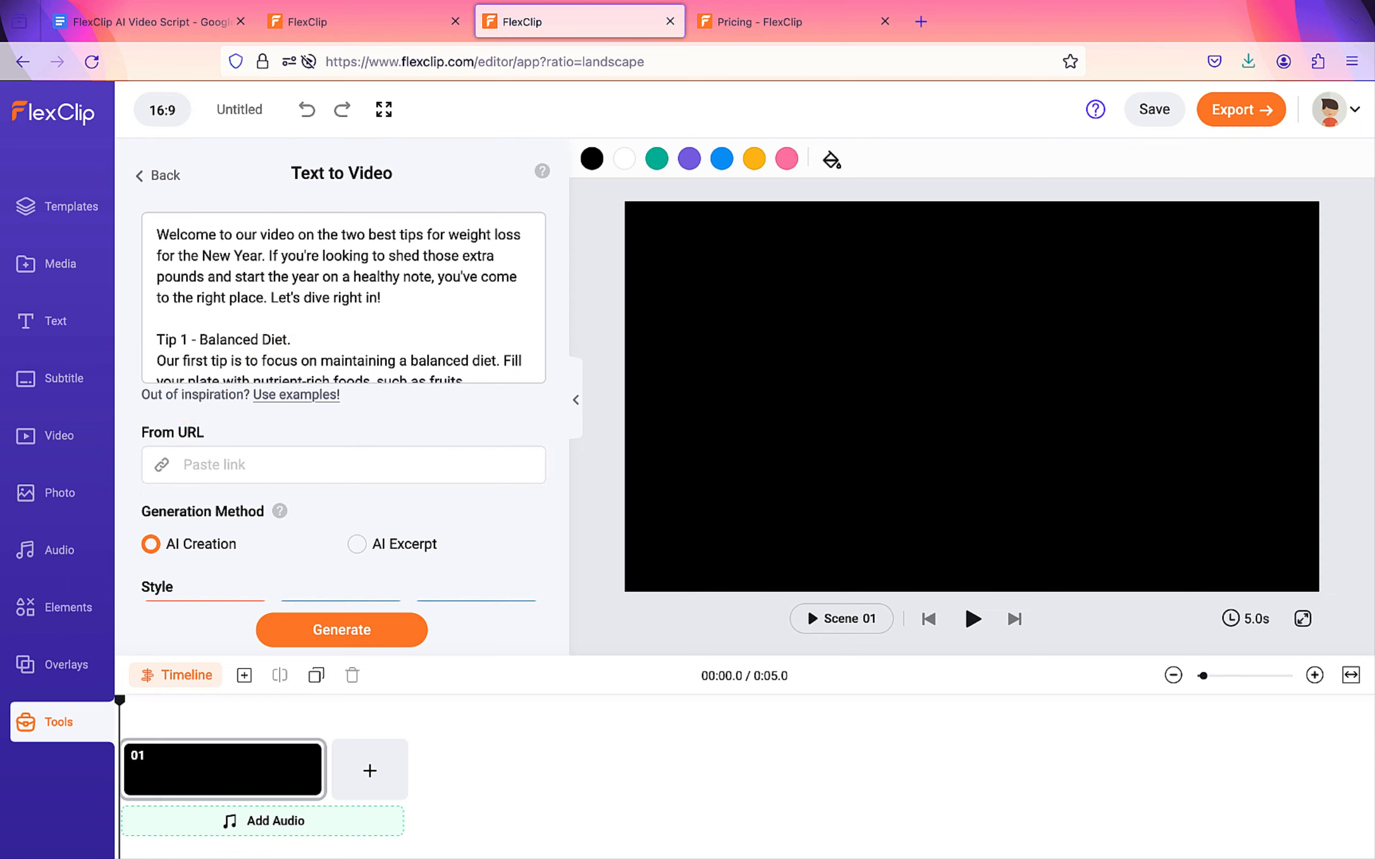
scroll(352, 405, "down", 3)
scroll(352, 405, "down", 3)
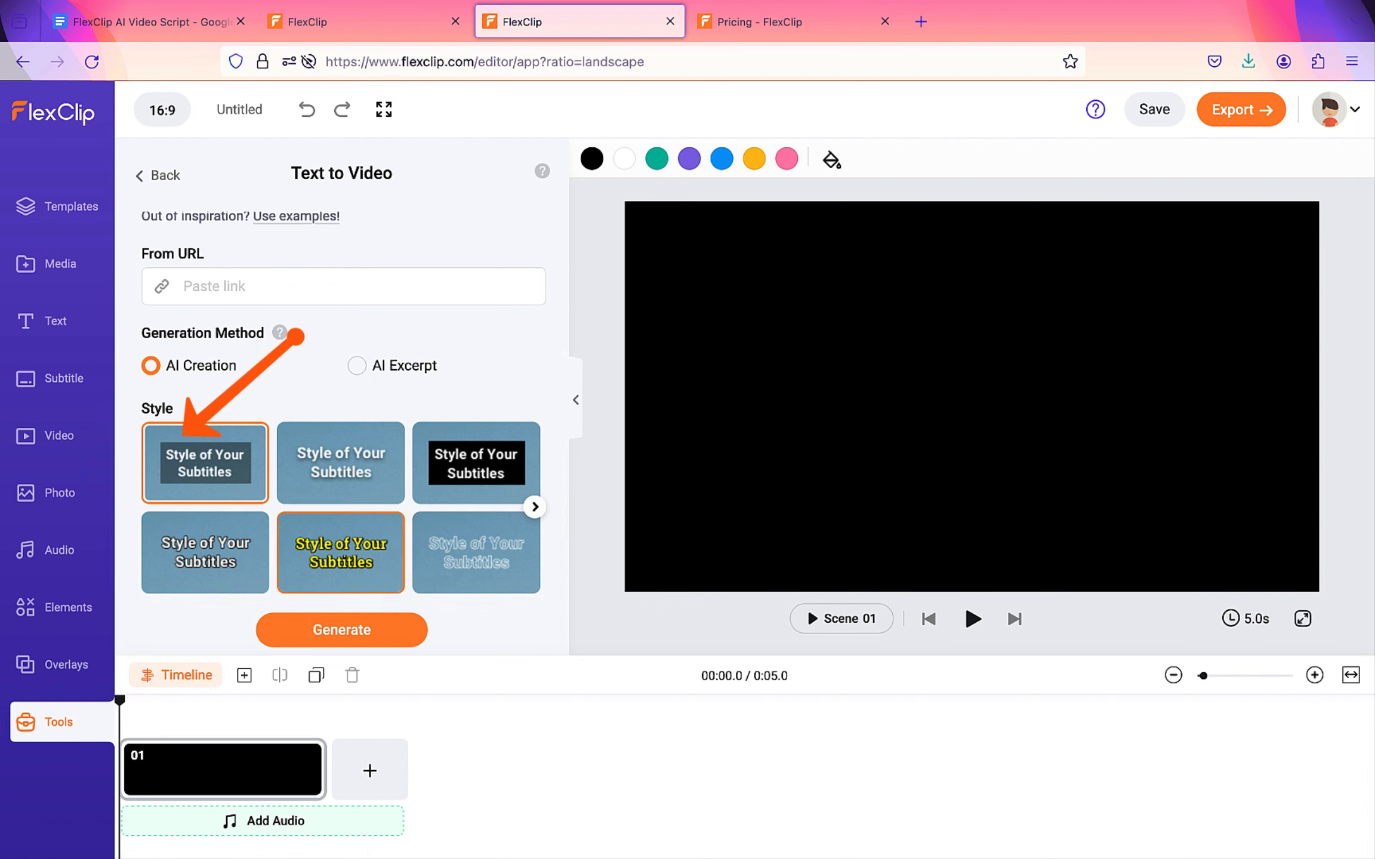
left_click(325, 630)
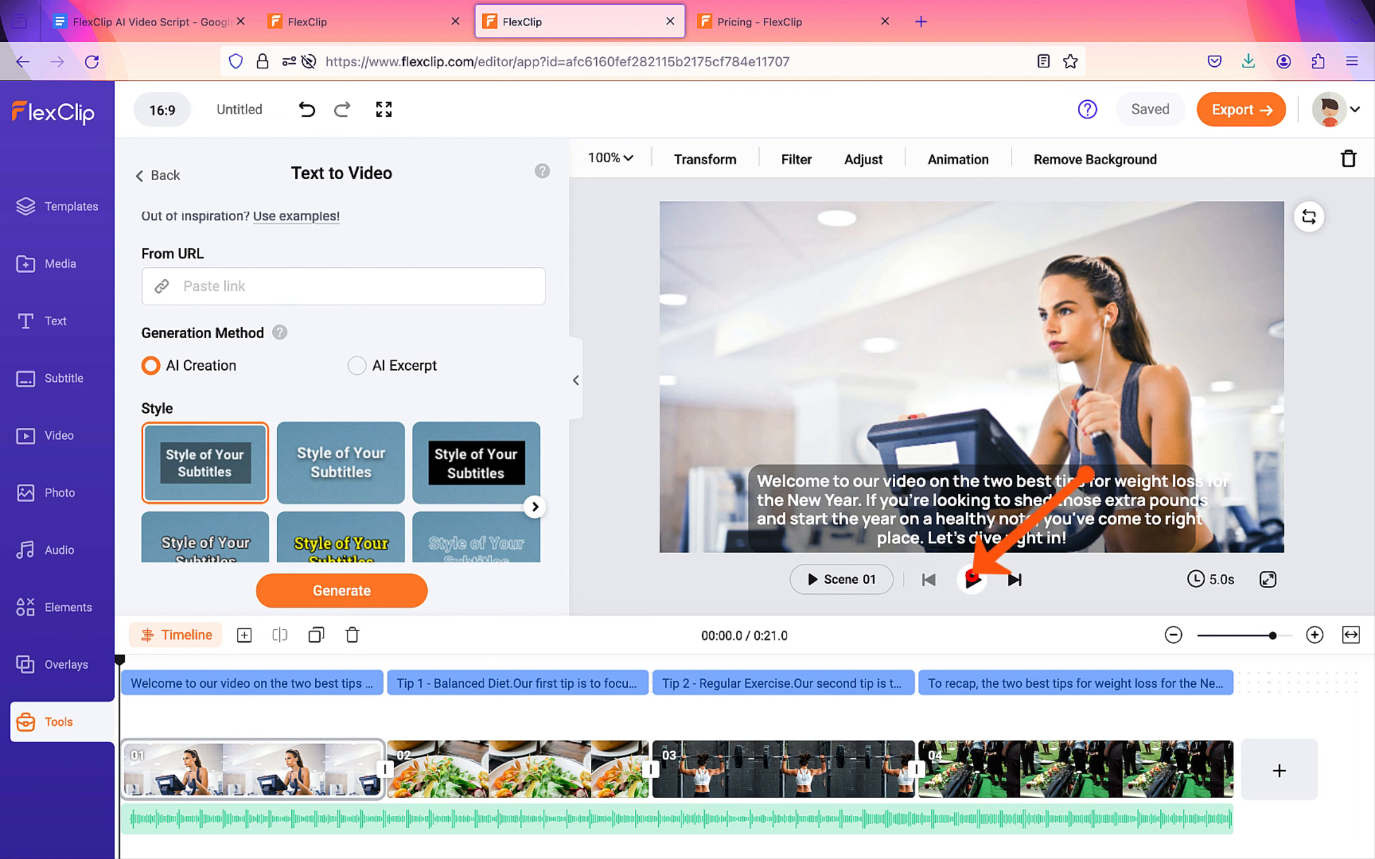
- Play the generated video, scrub through its scenes to check images and subtitles, and return to the start
left_click(973, 579)
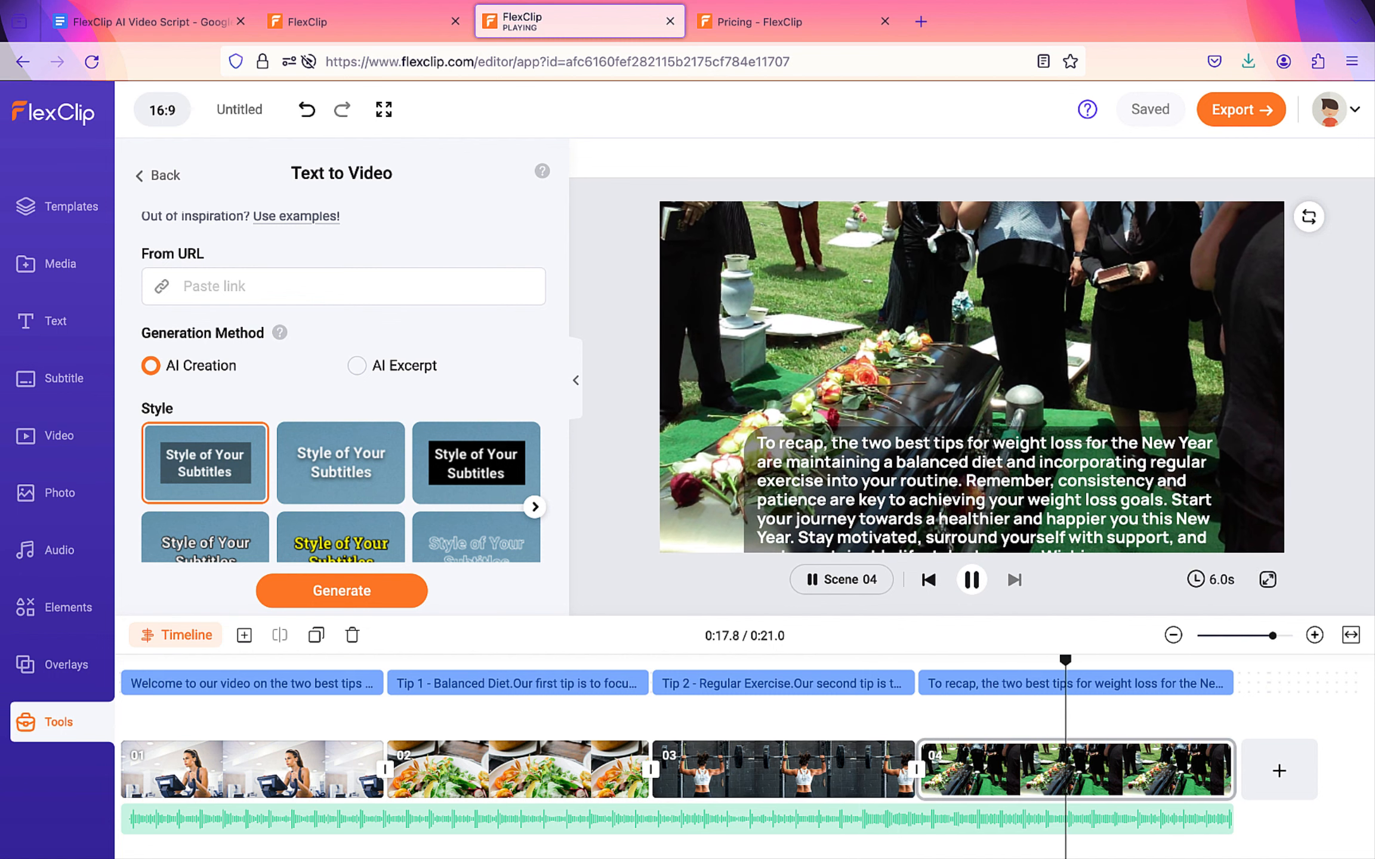
left_click(971, 579)
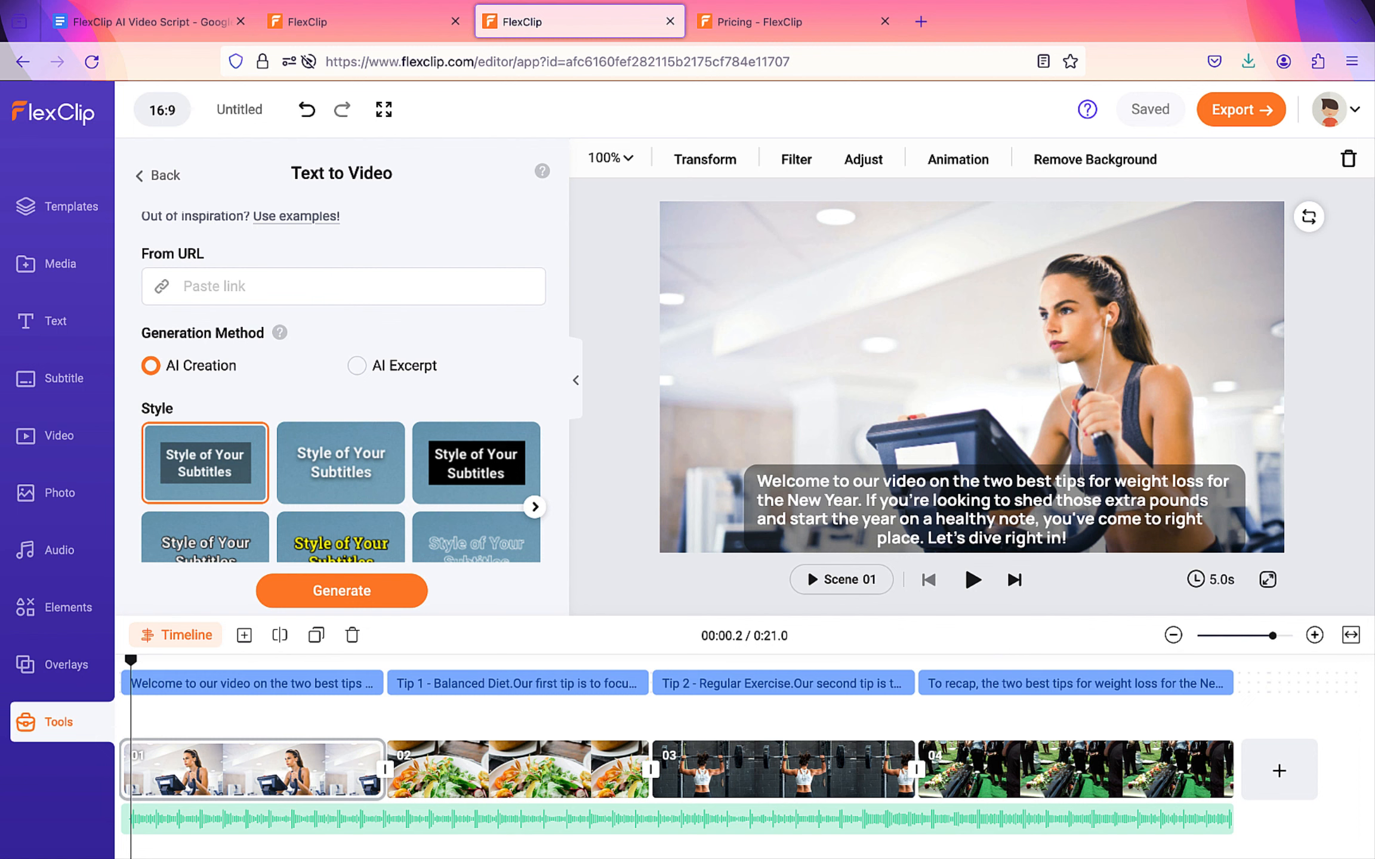
left_click_drag(130, 659, 178, 659)
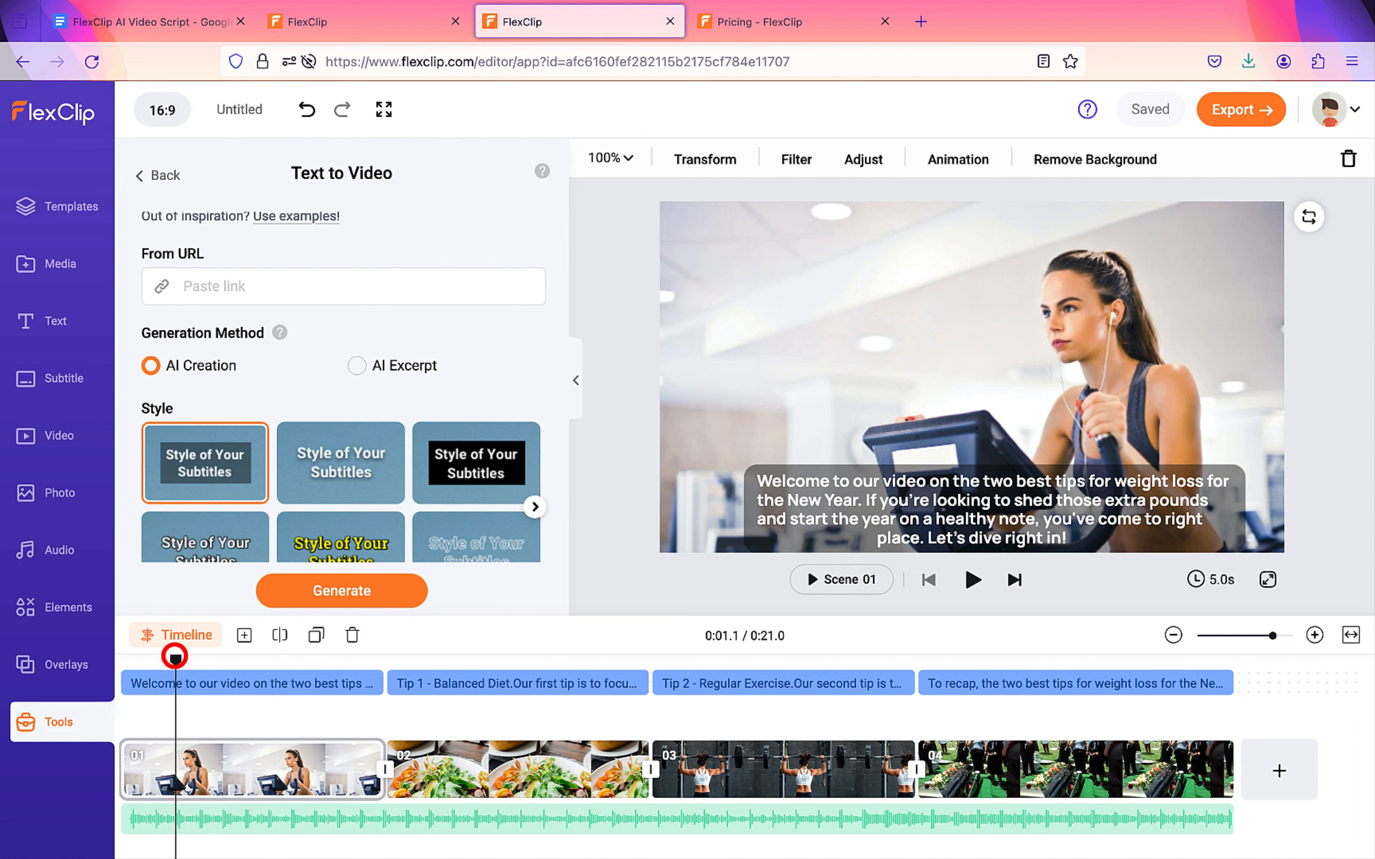
left_click_drag(176, 657, 807, 660)
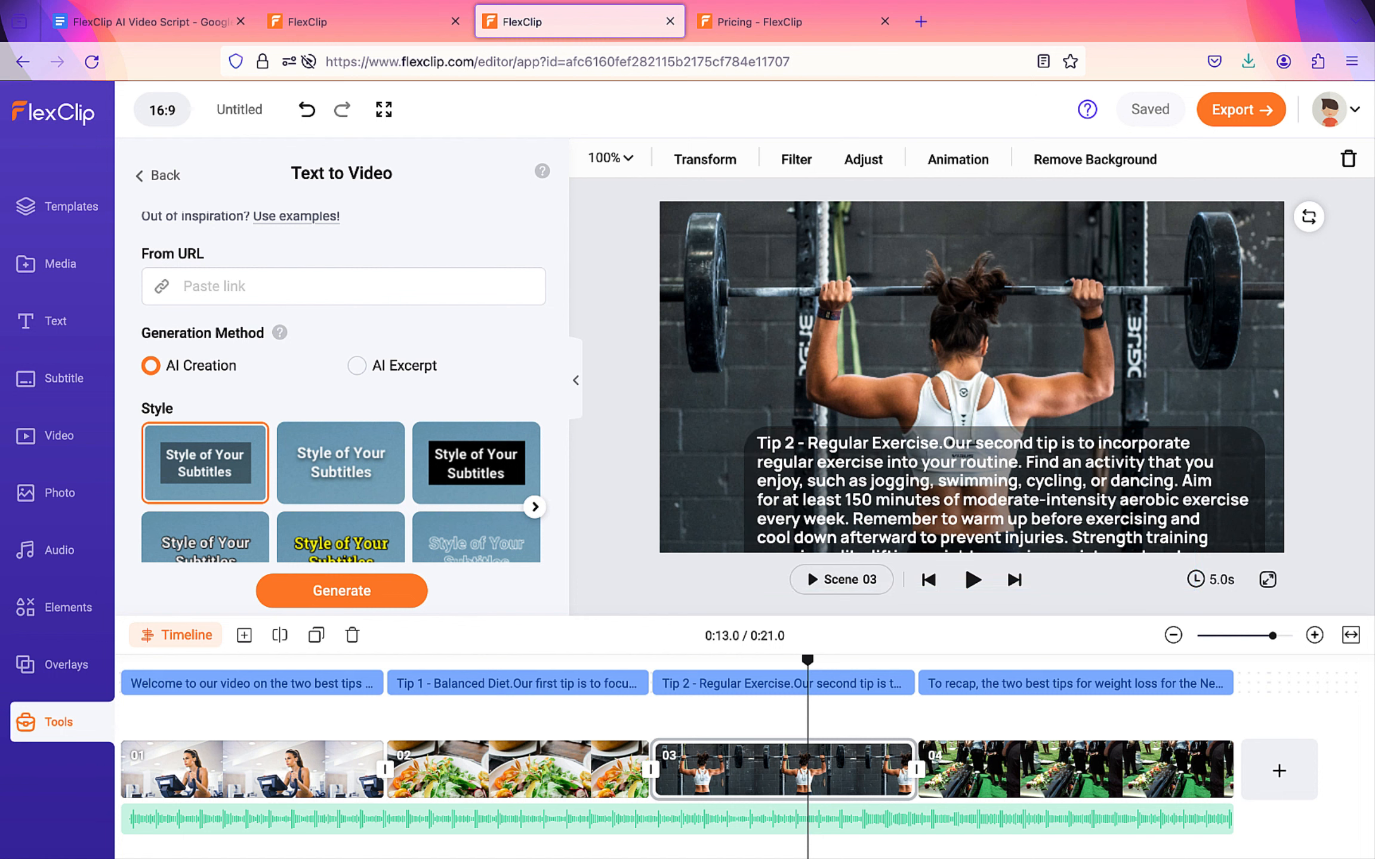
left_click_drag(808, 660, 806, 659)
left_click_drag(806, 659, 119, 659)
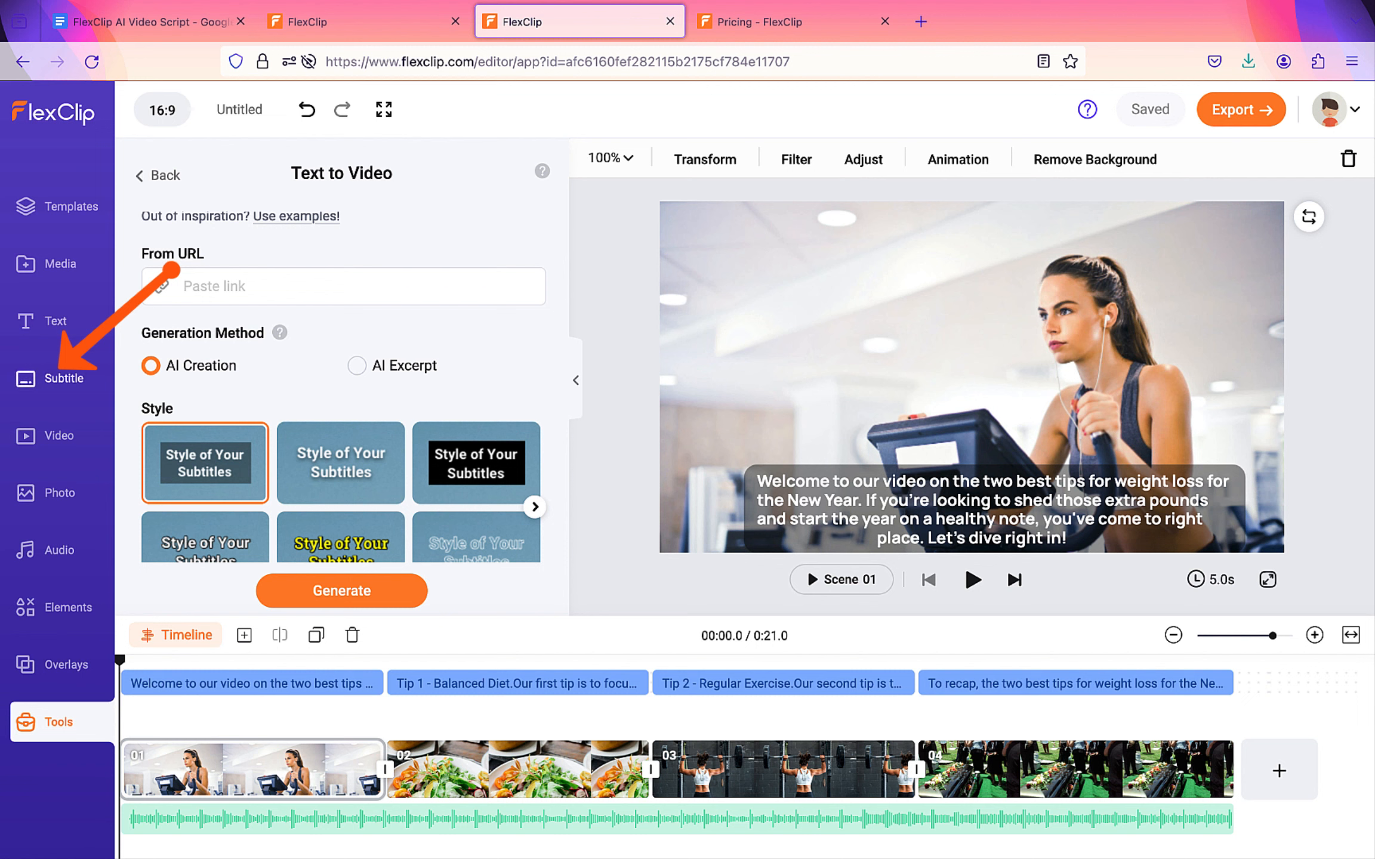
- Review the generated subtitles and open Subtitle to Speech for them
left_click(59, 378)
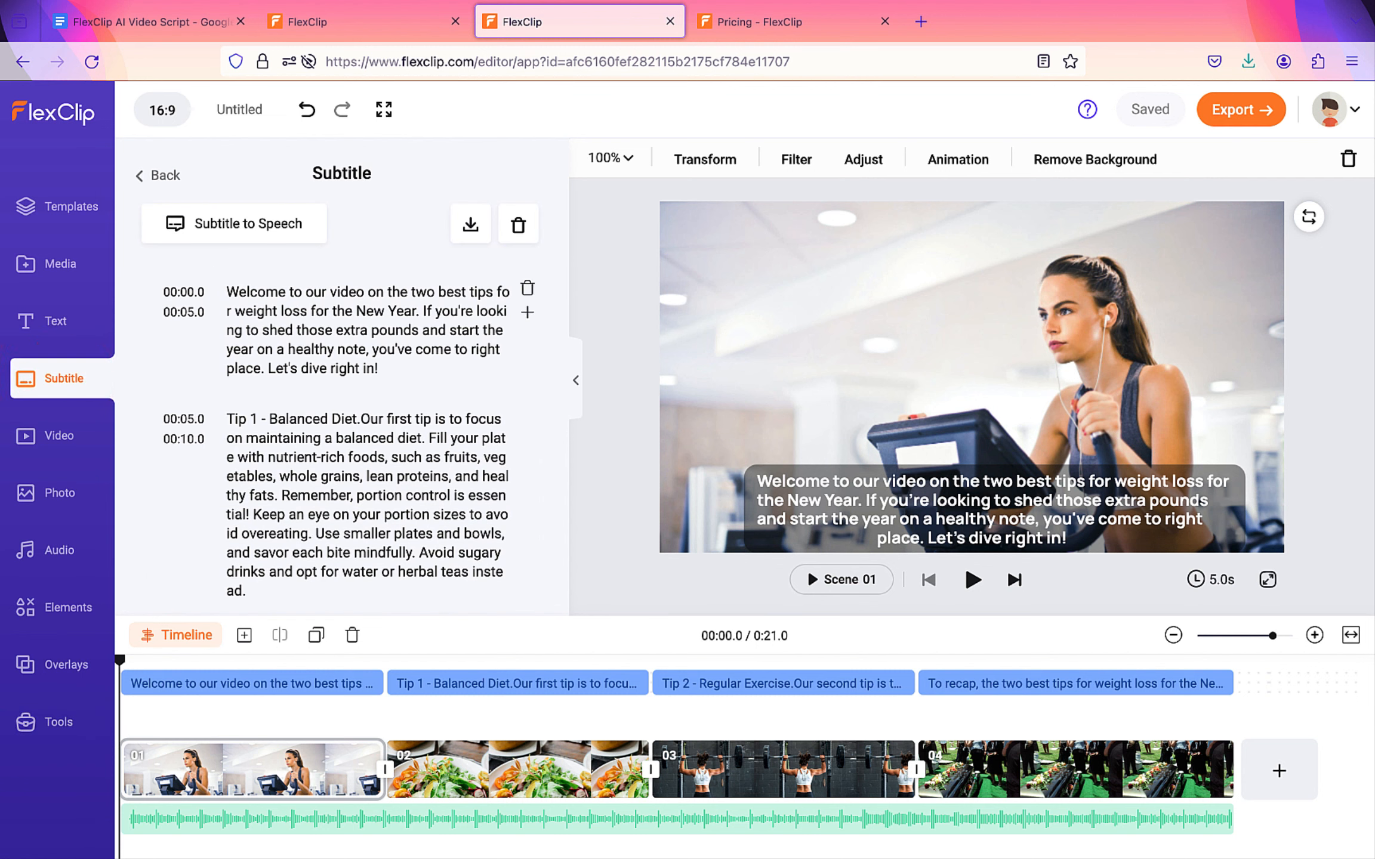
scroll(367, 394, "down", 5)
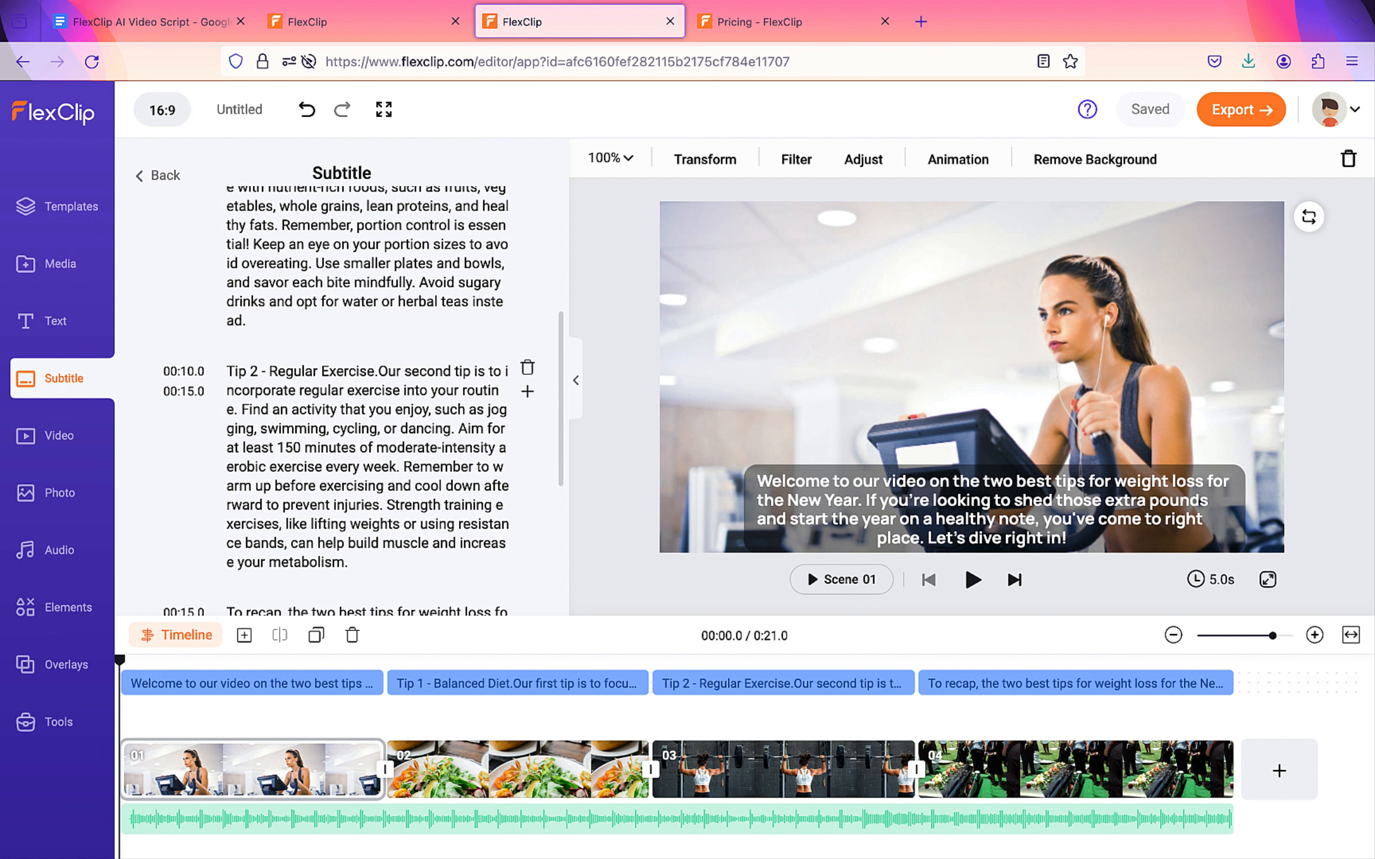
scroll(367, 399, "down", 5)
scroll(367, 400, "up", 10)
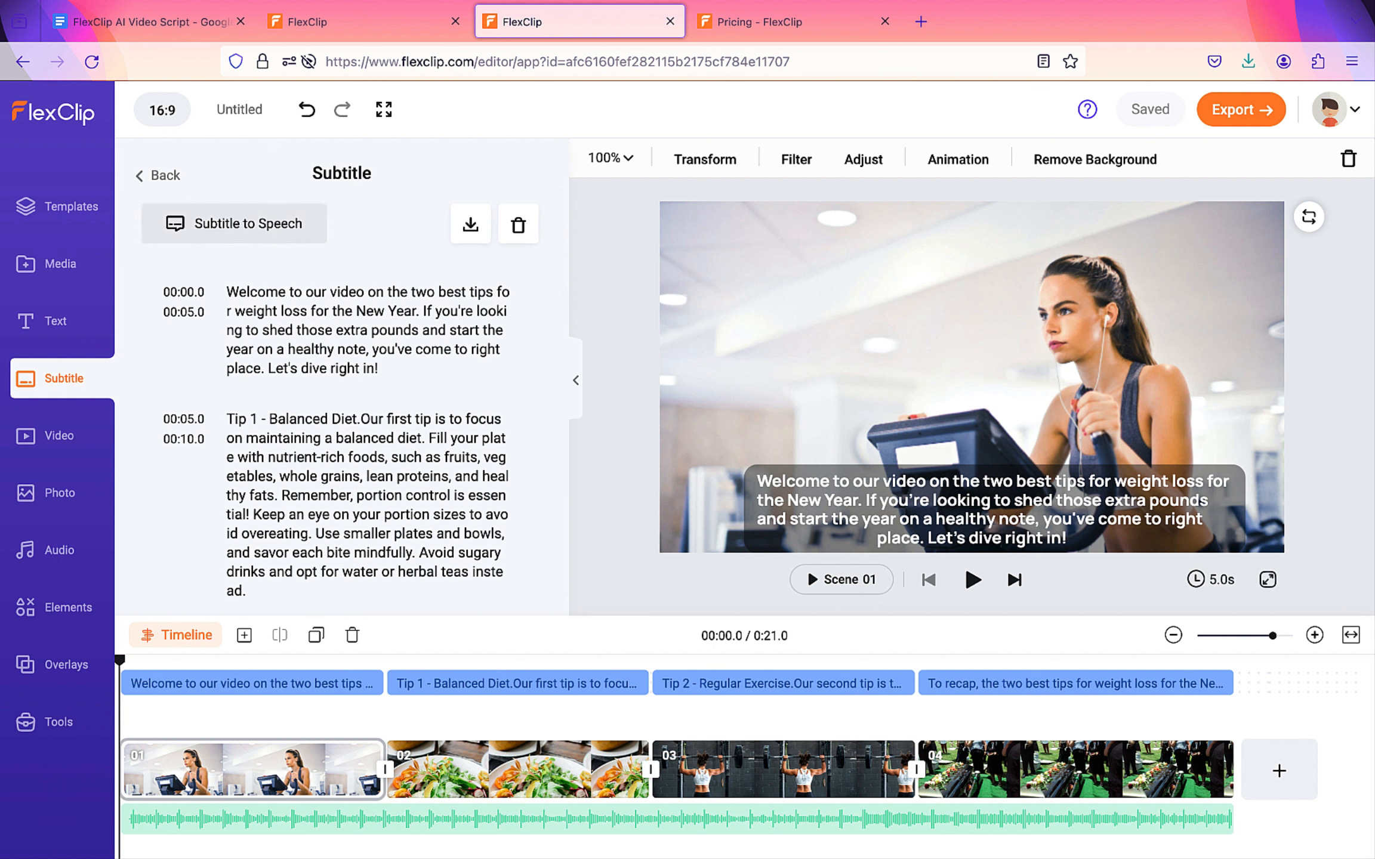
left_click(210, 225)
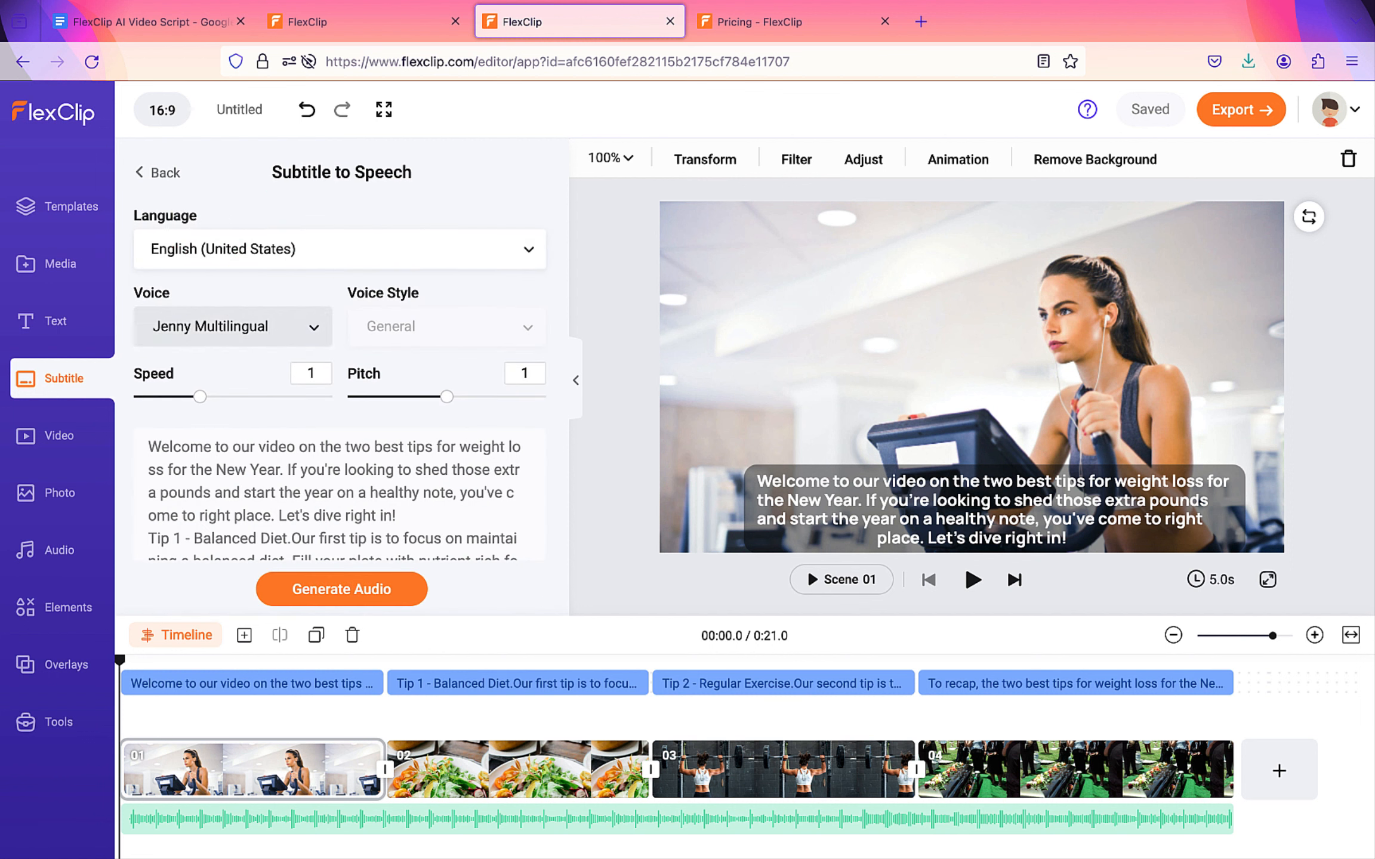
- Listen to the samples of the Jenny, Guy, Aria and Davis voices
left_click(316, 325)
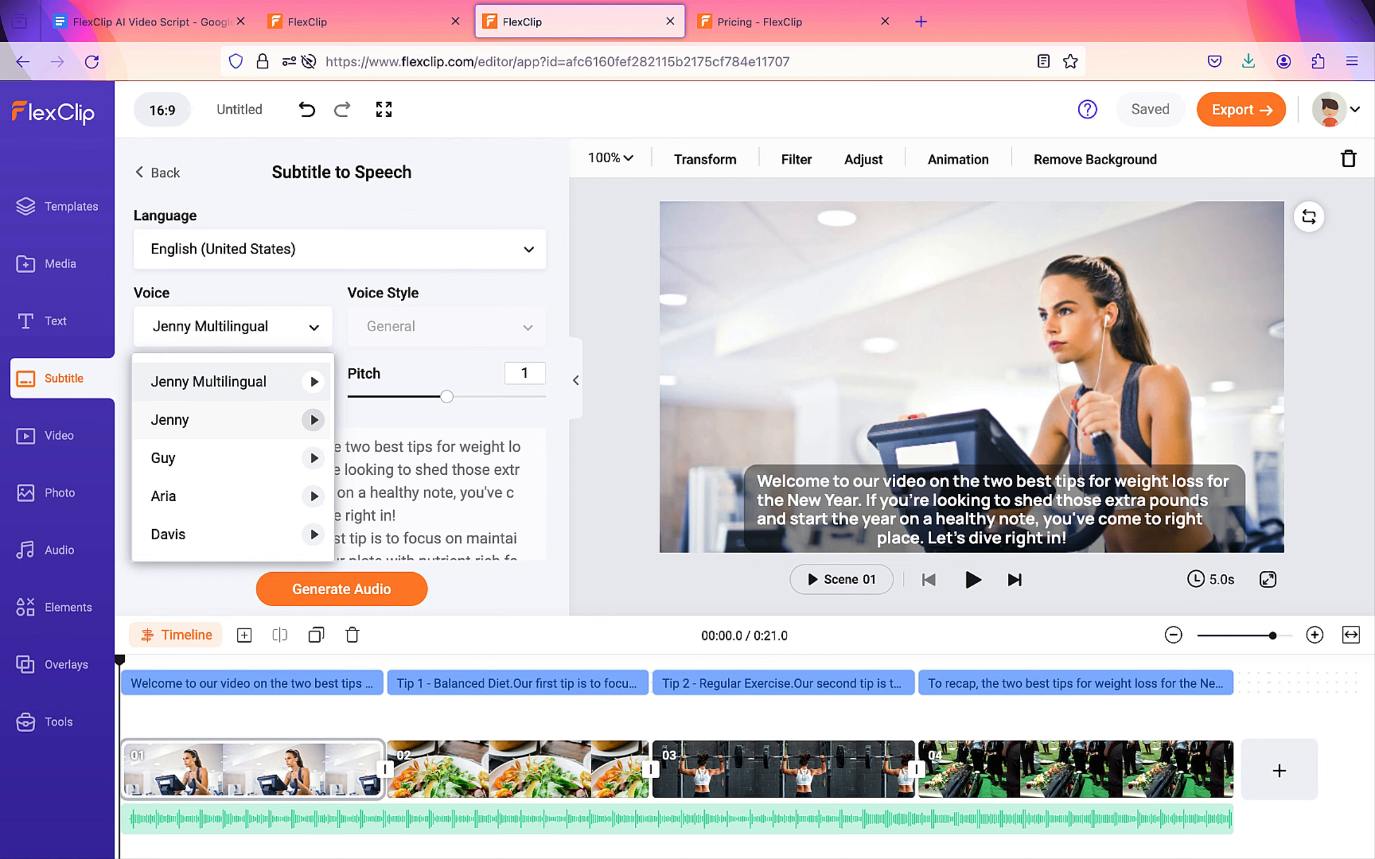
left_click(312, 421)
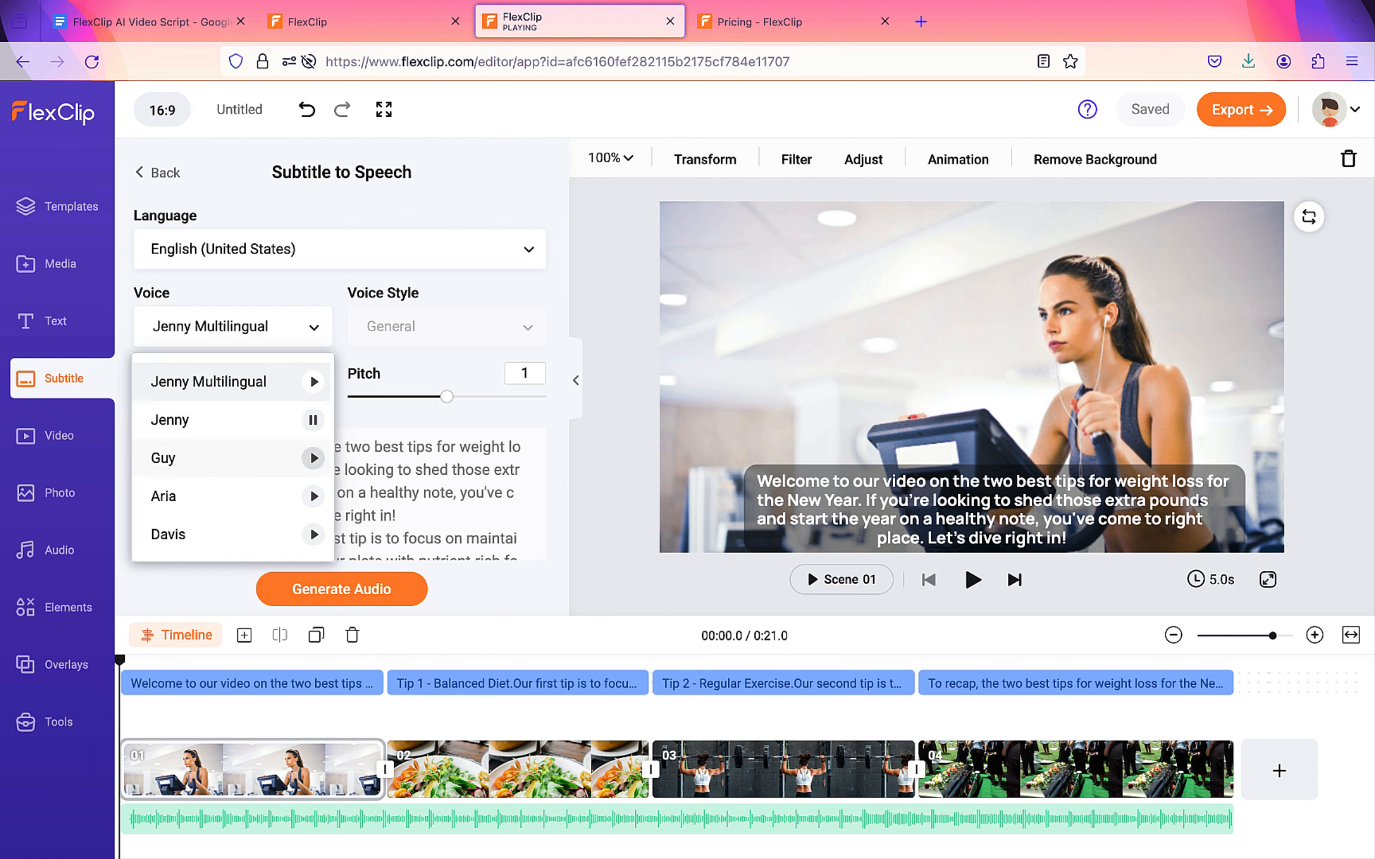
left_click(312, 420)
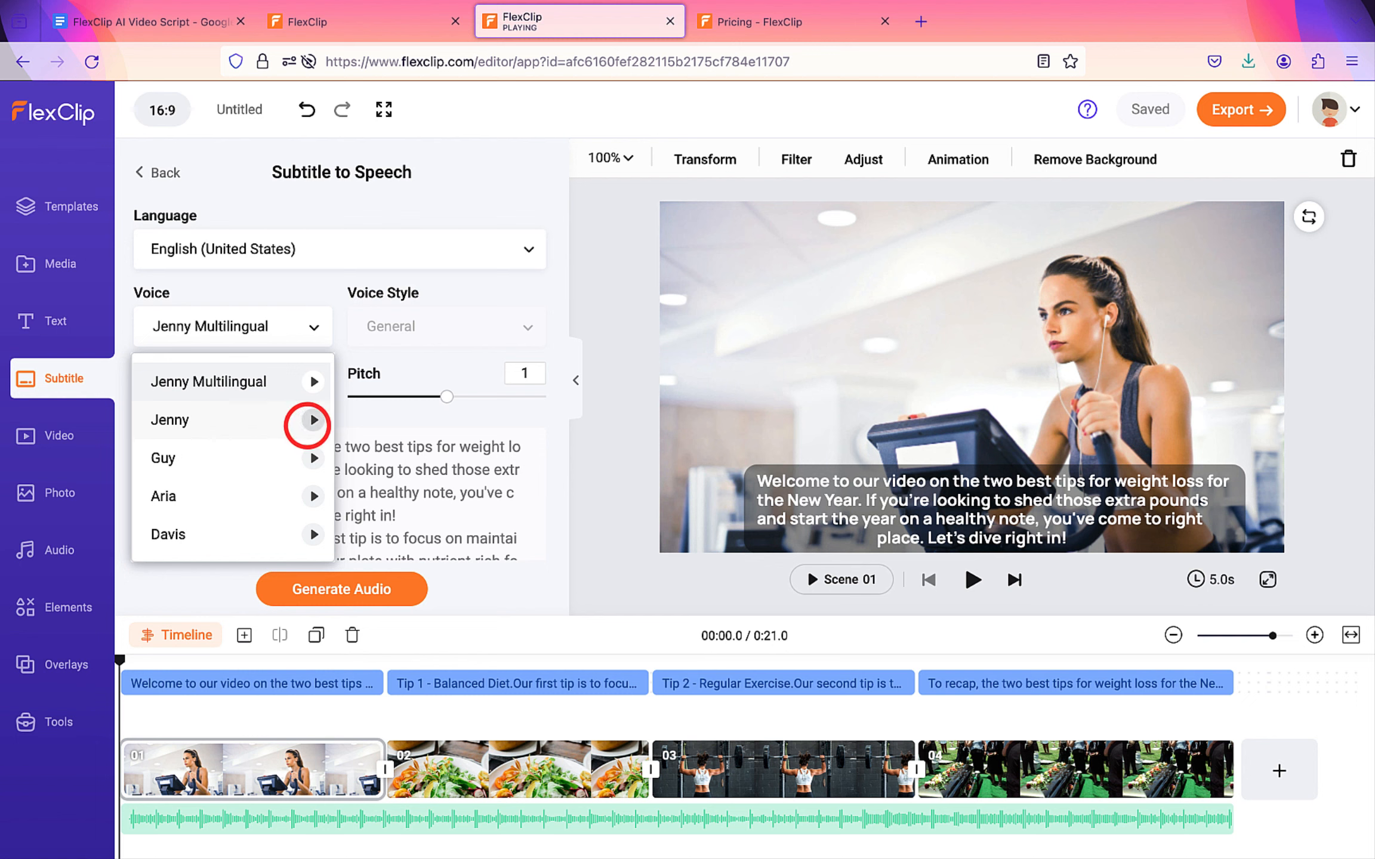
left_click(312, 458)
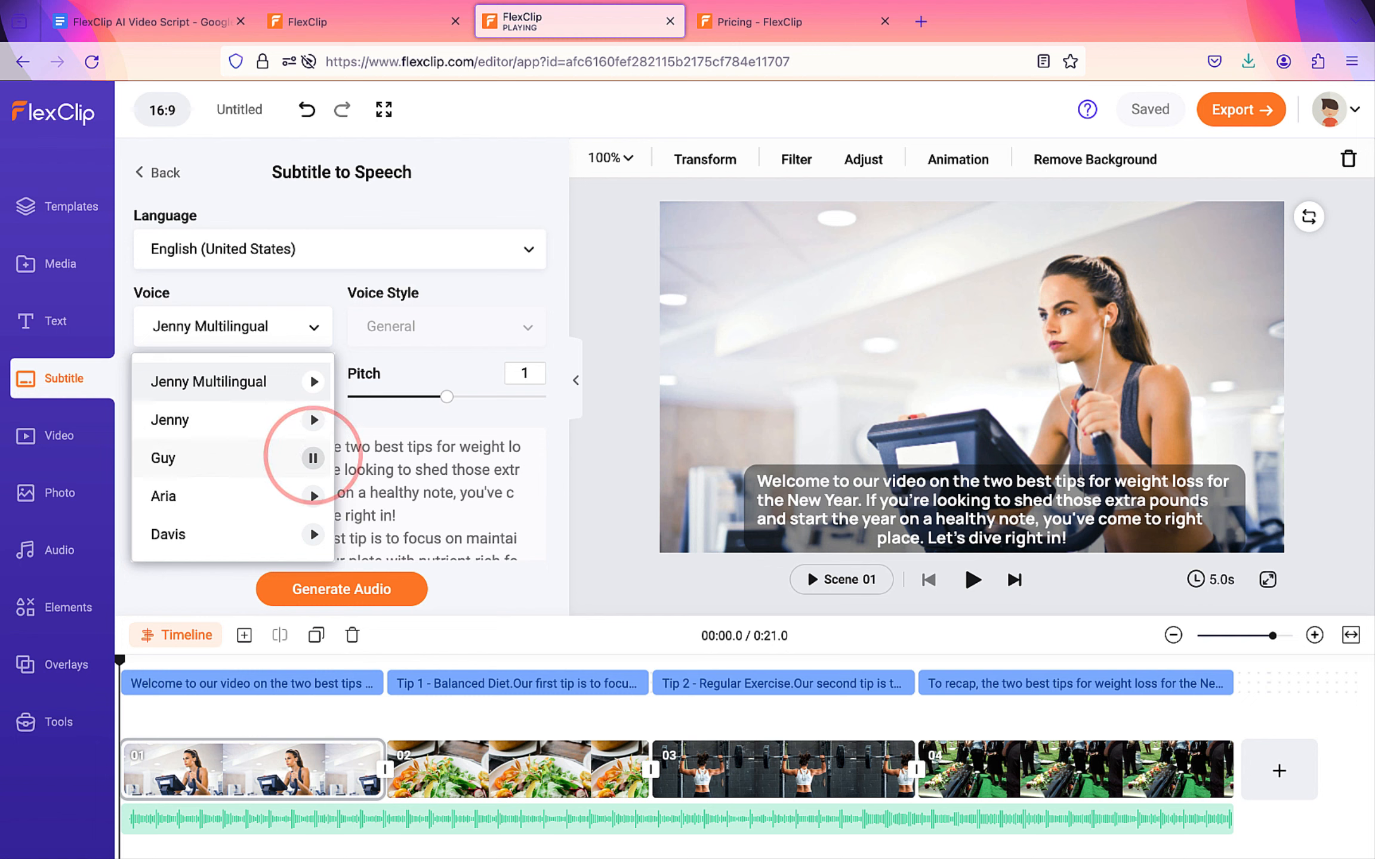
left_click(313, 458)
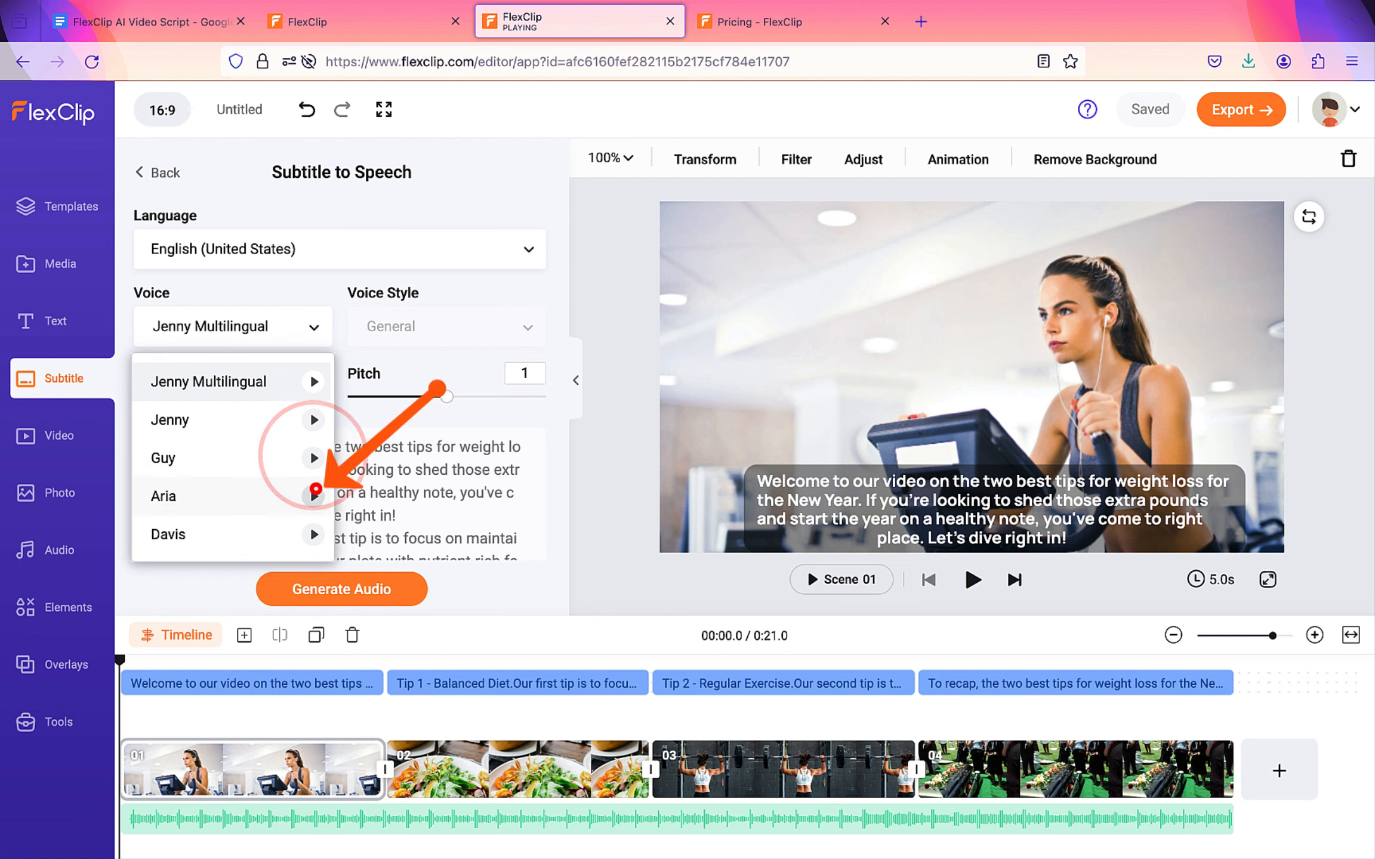
left_click(313, 497)
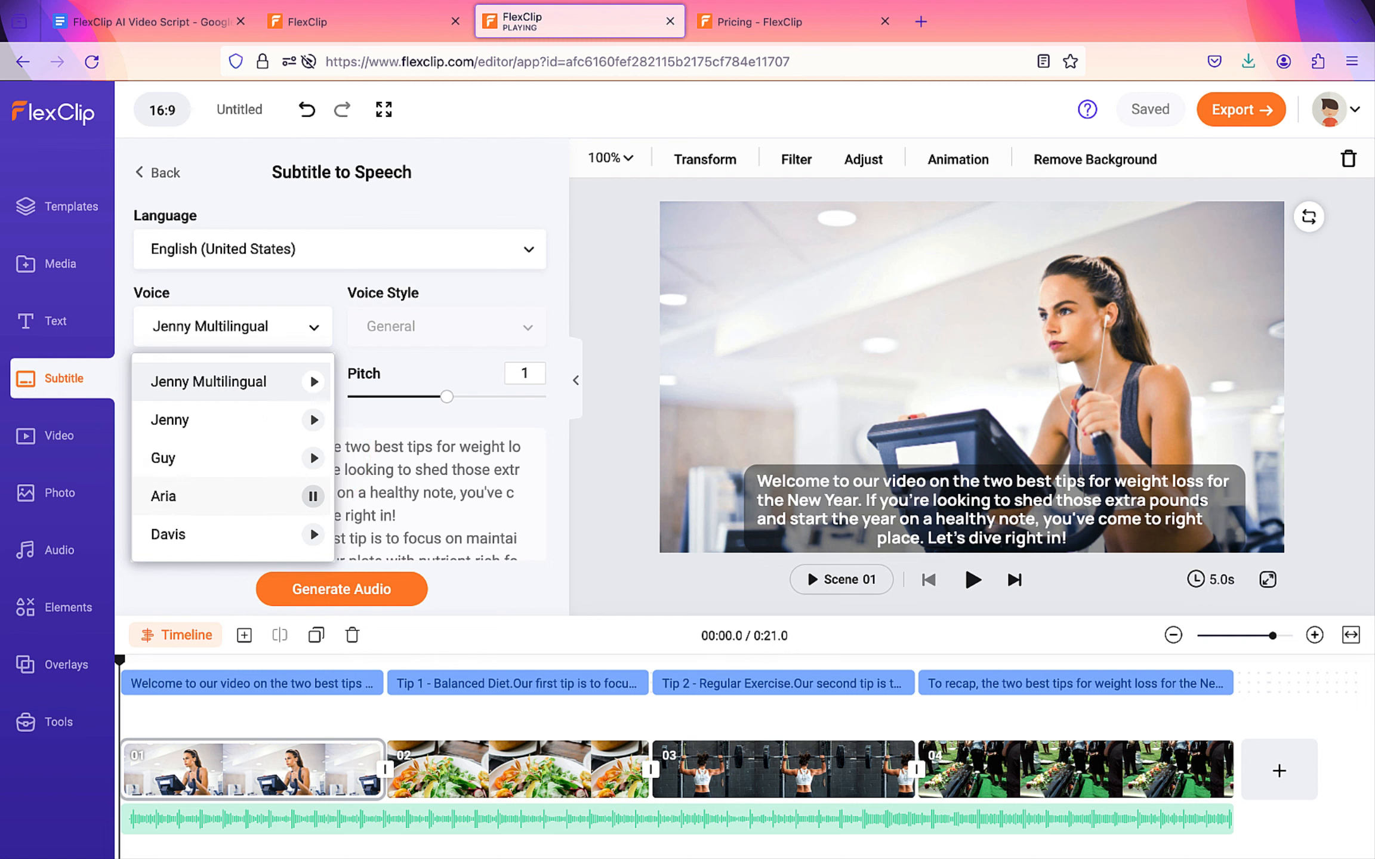
left_click(312, 497)
left_click(312, 533)
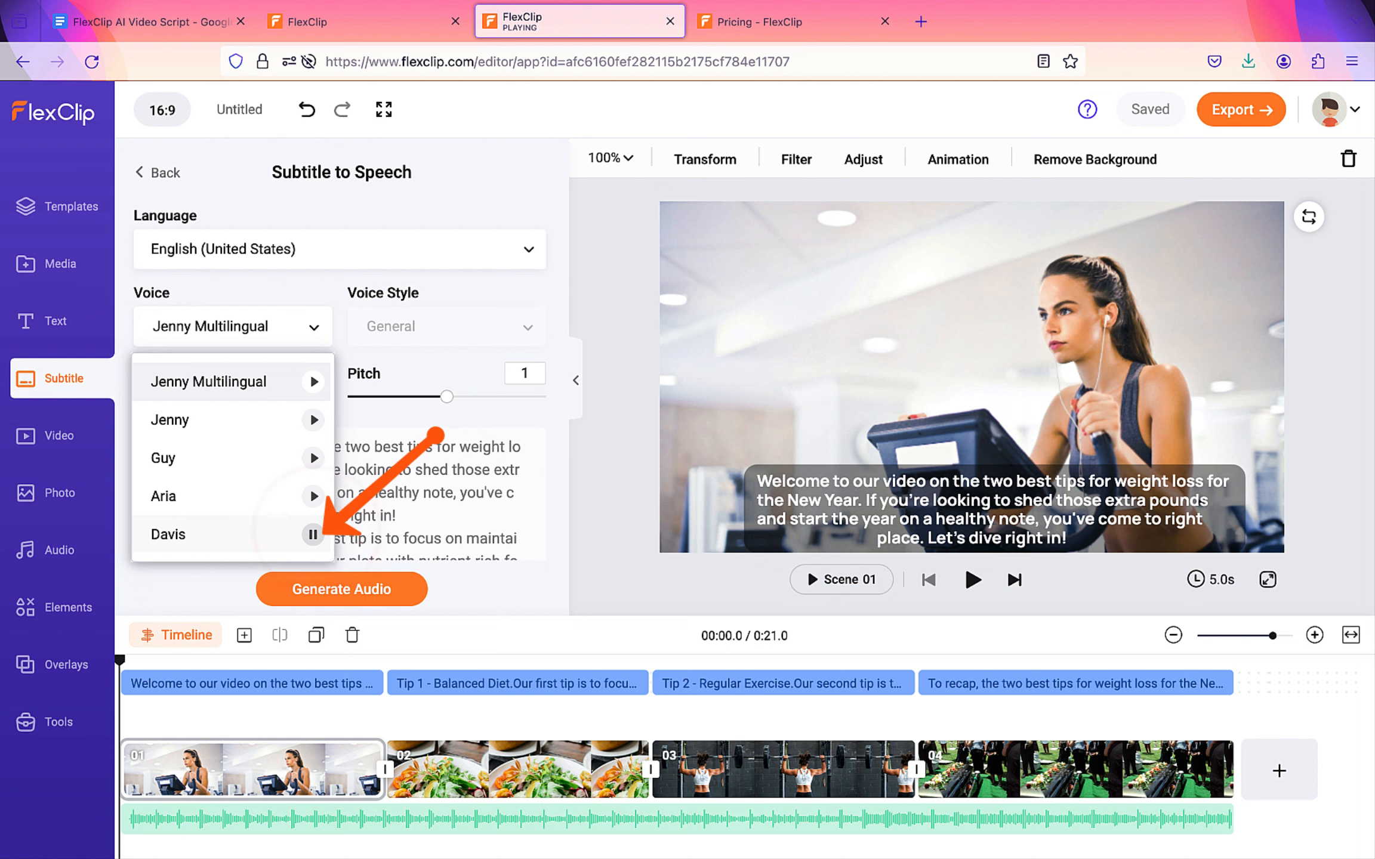
left_click(313, 532)
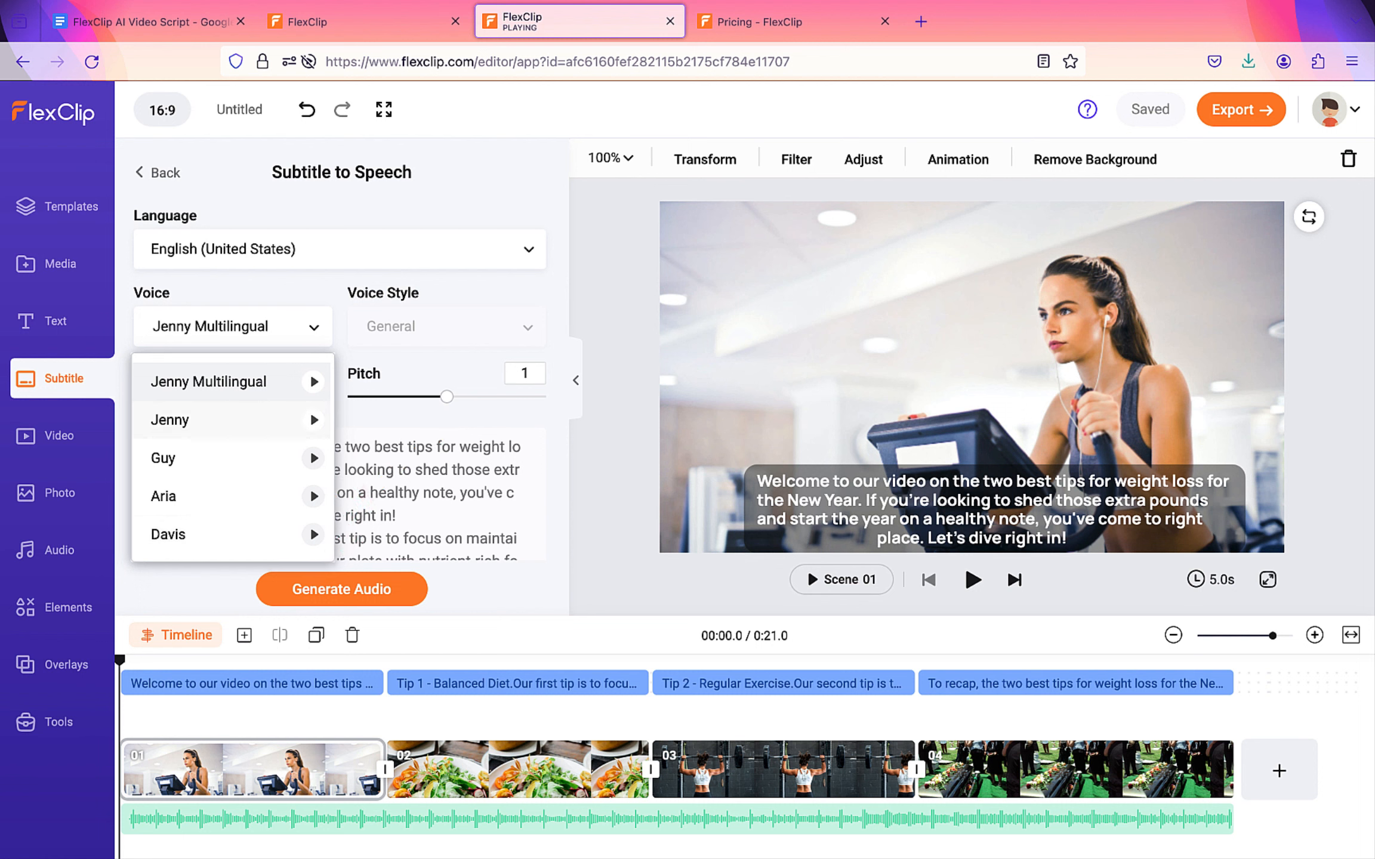
- Generate voice-over audio from the subtitles with the Jenny voice in the Cheerful style
left_click(194, 421)
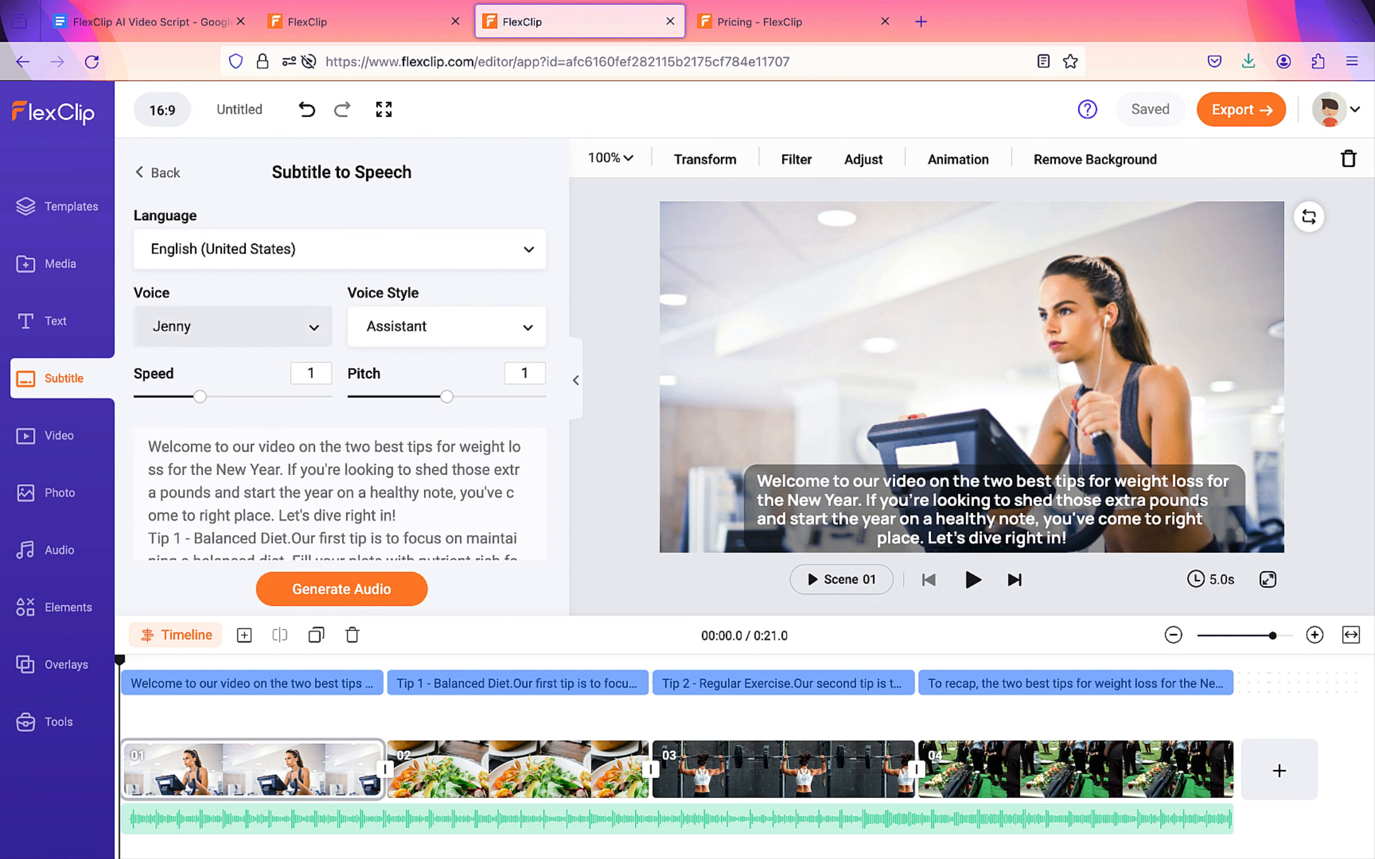
left_click(454, 322)
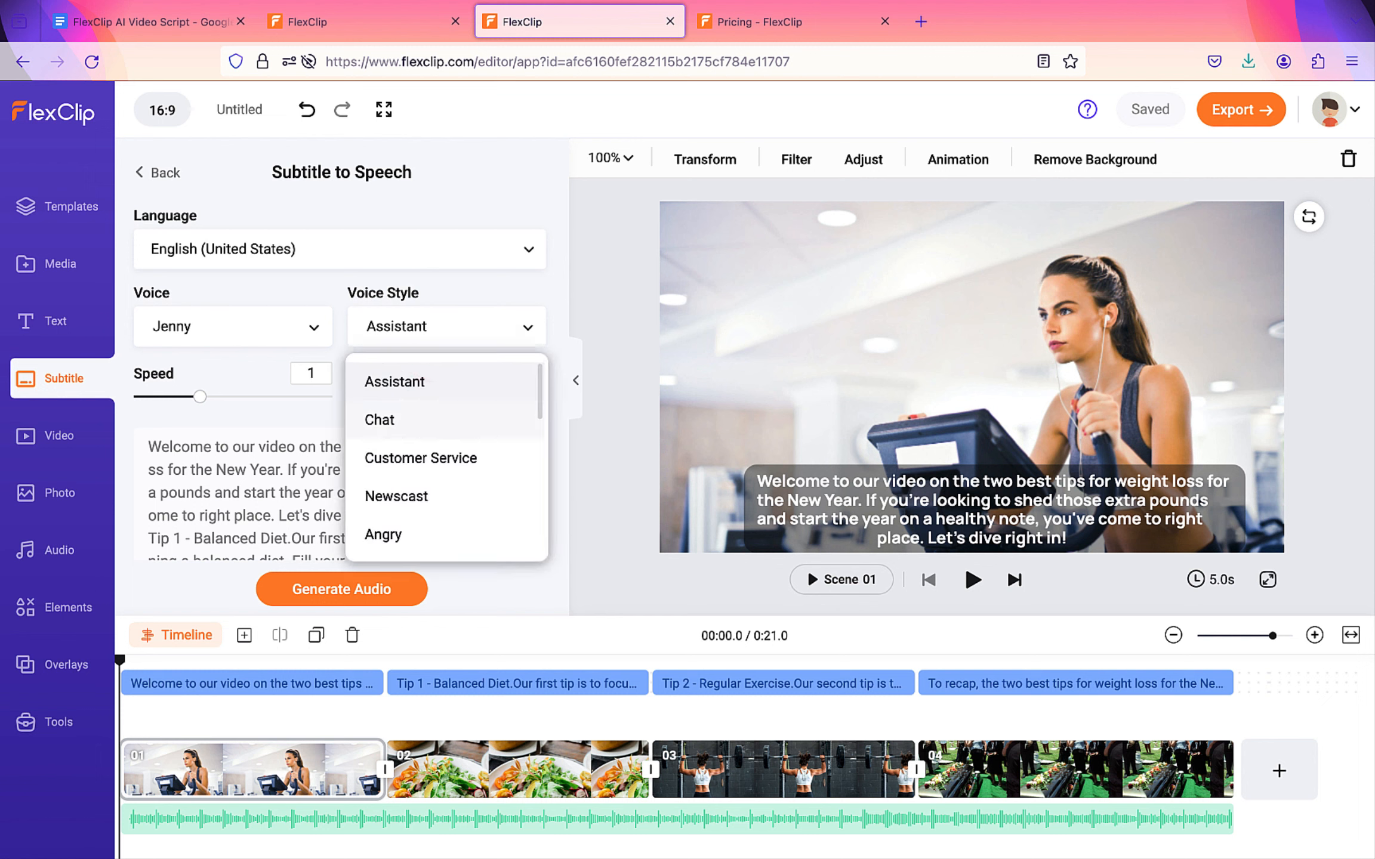
scroll(418, 453, "down", 2)
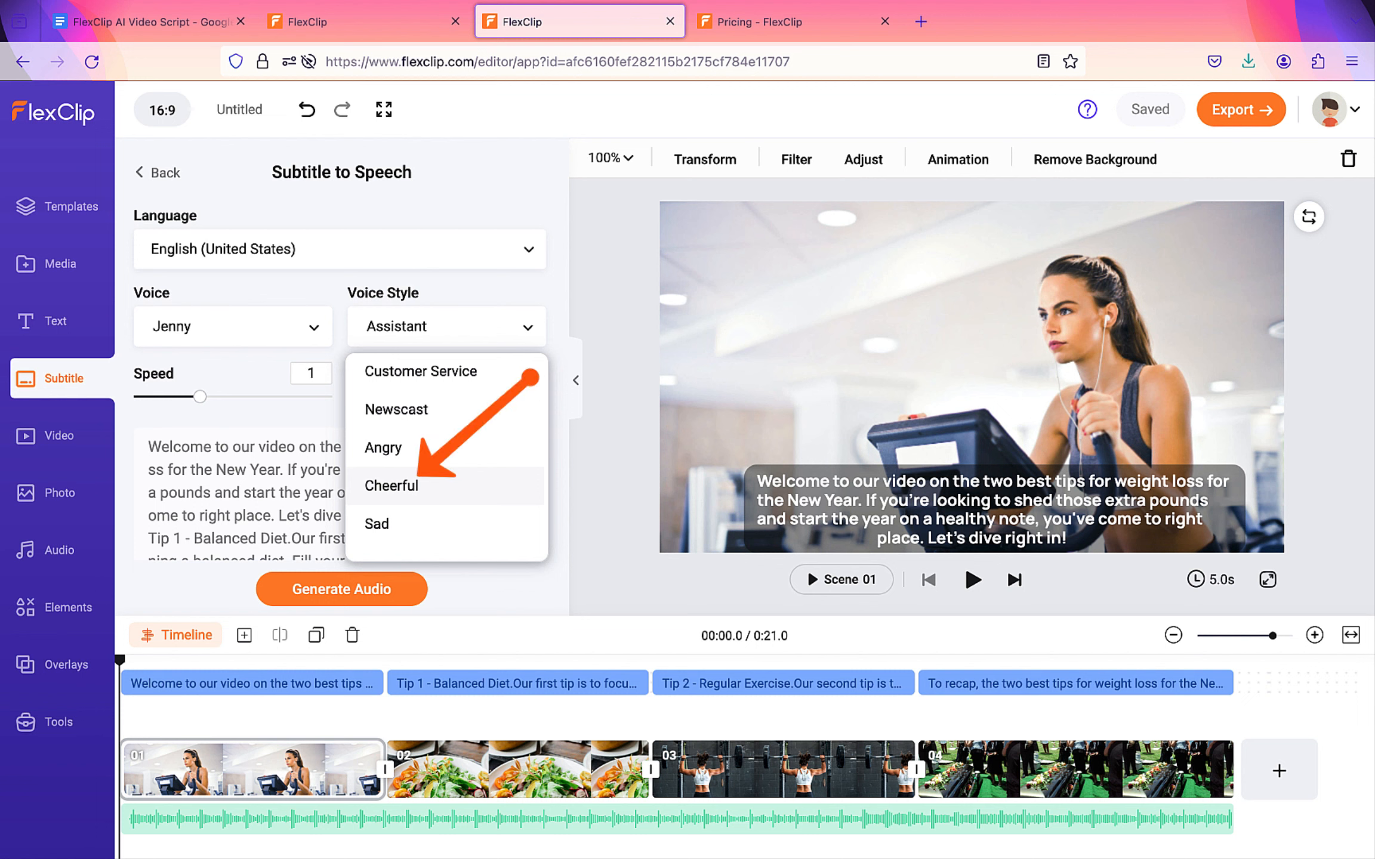
left_click(406, 485)
scroll(334, 489, "down", 3)
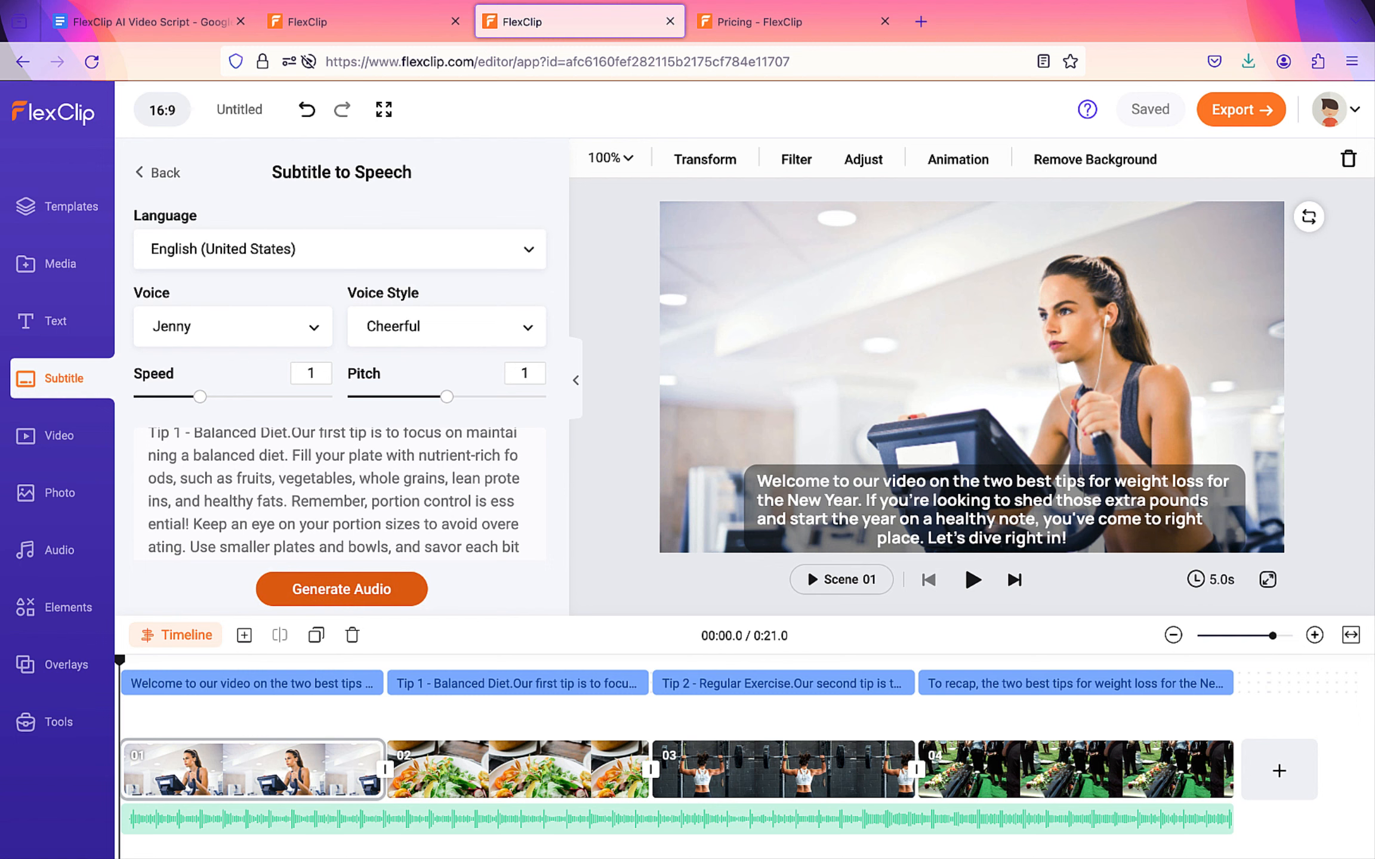
left_click(327, 589)
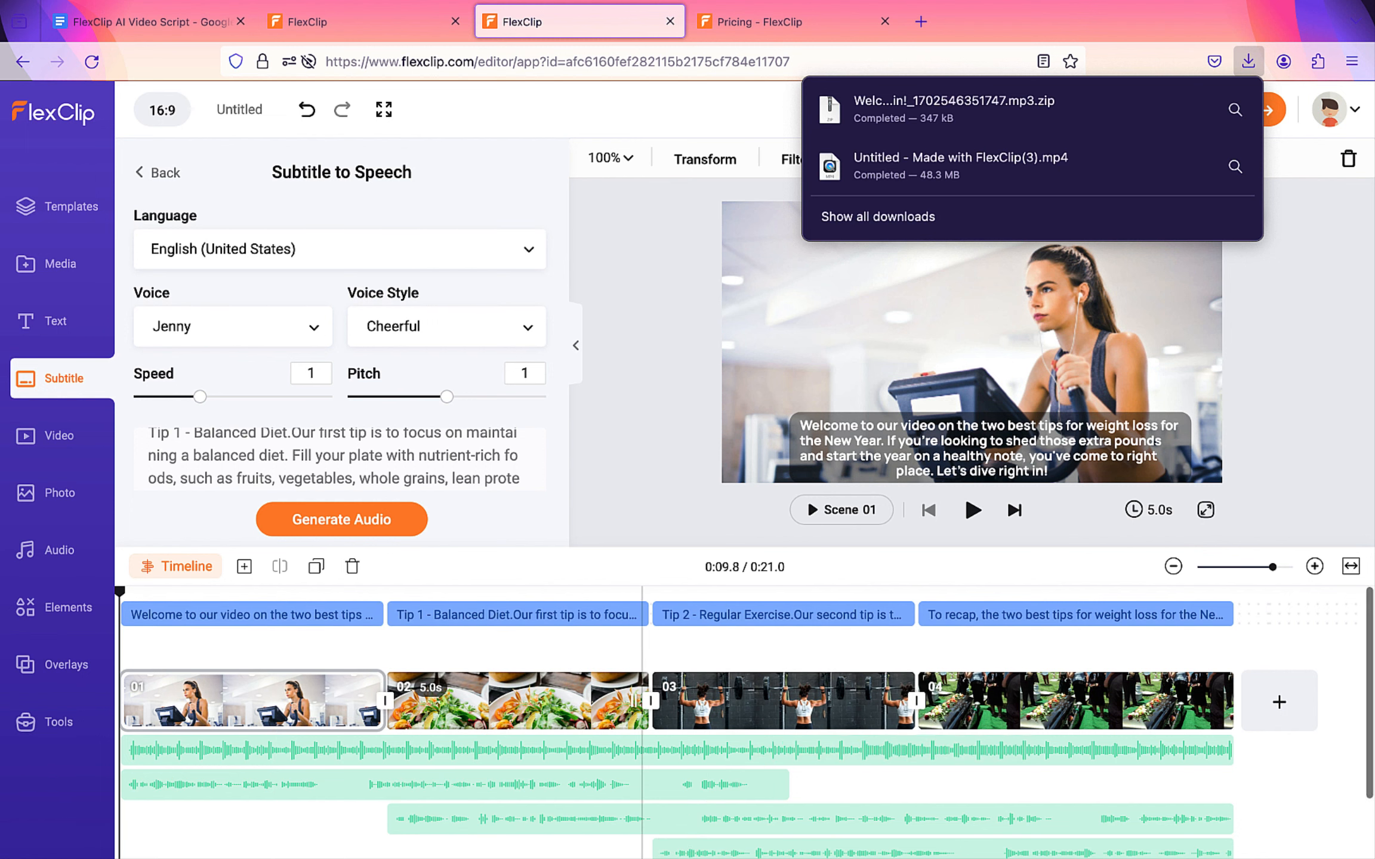
- Check the added voice-over tracks and mute the Upbeat Motivational Rock Advertising music track
scroll(1060, 716, "down", 1)
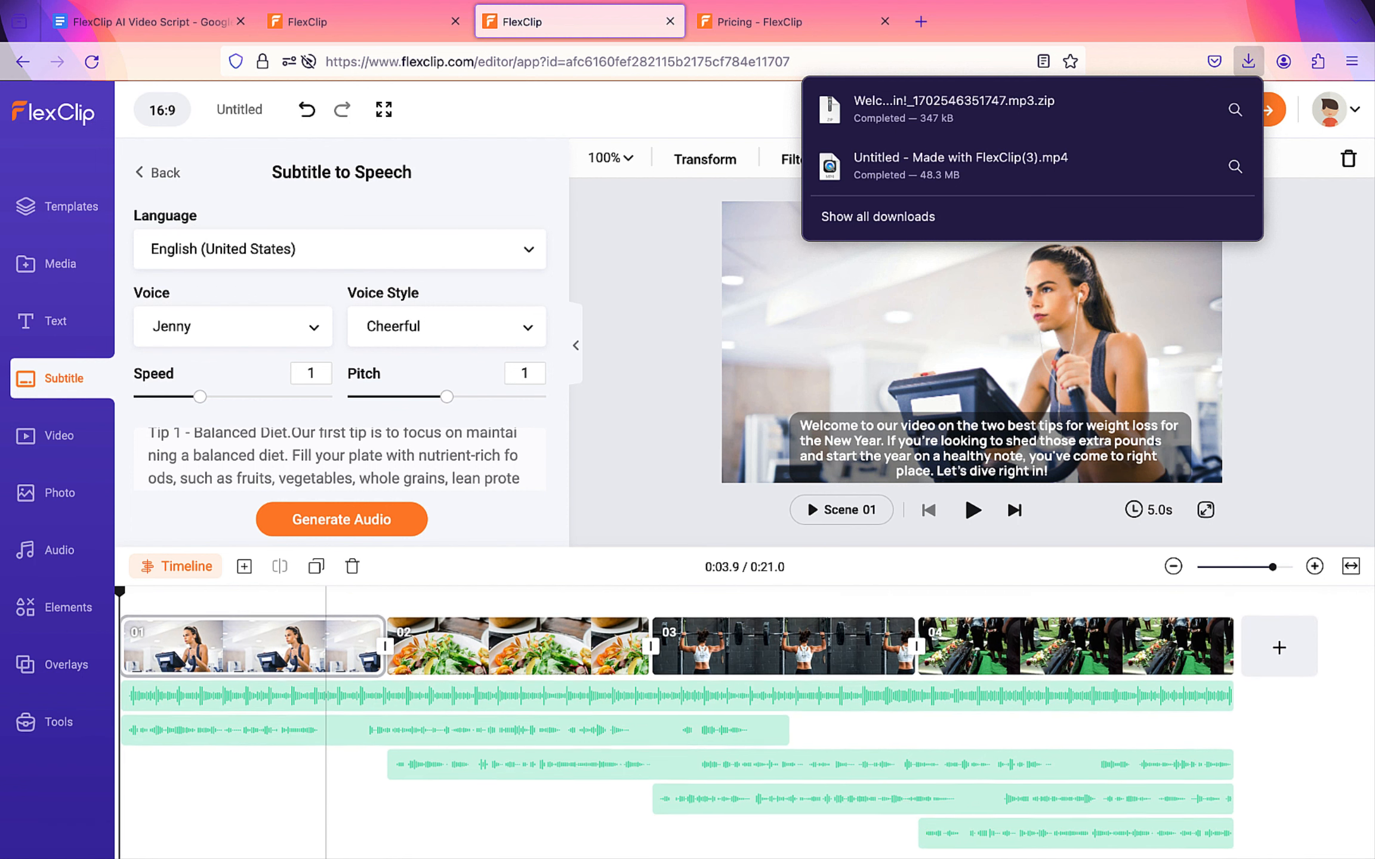
scroll(298, 746, "up", 1)
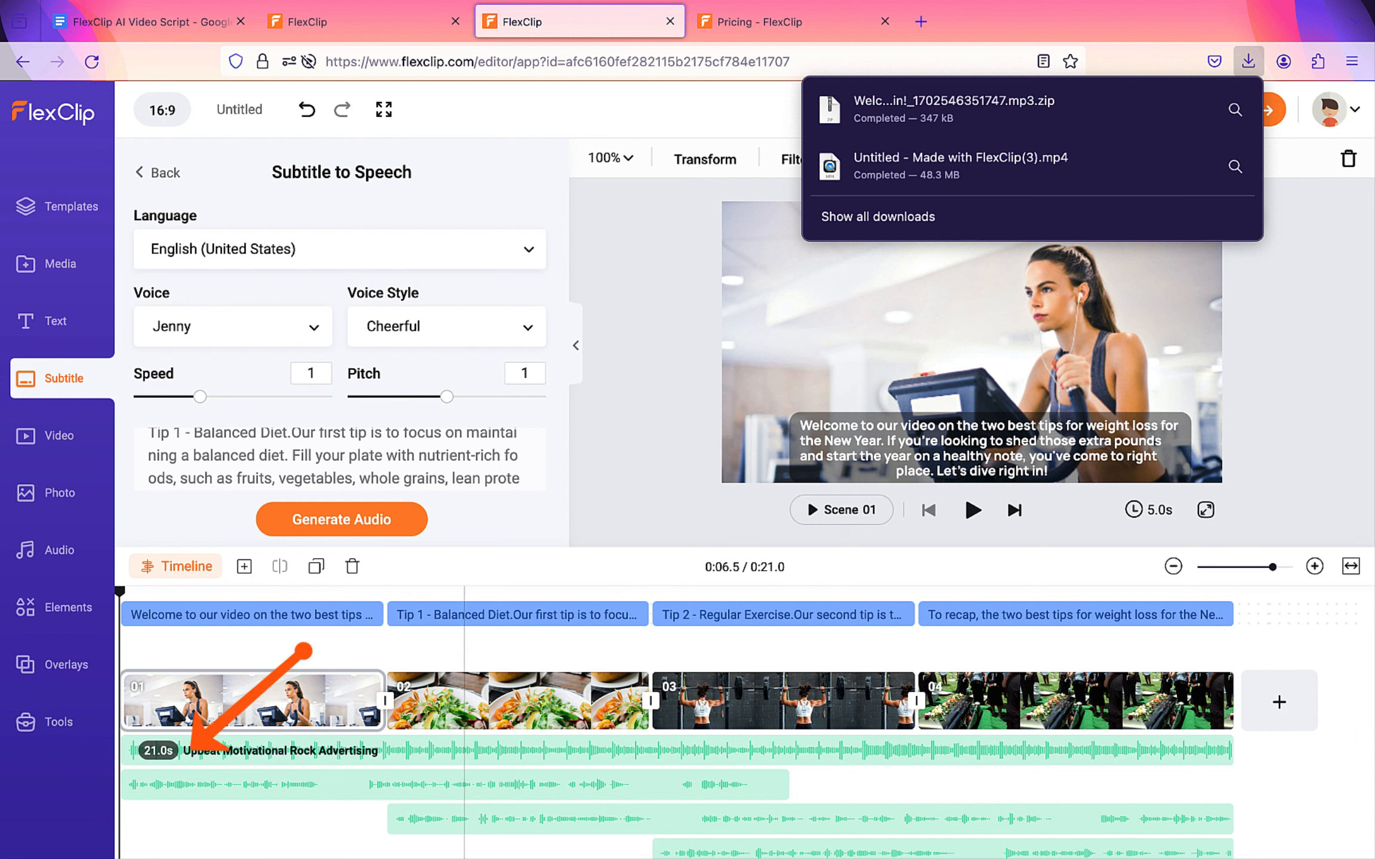
left_click(463, 747)
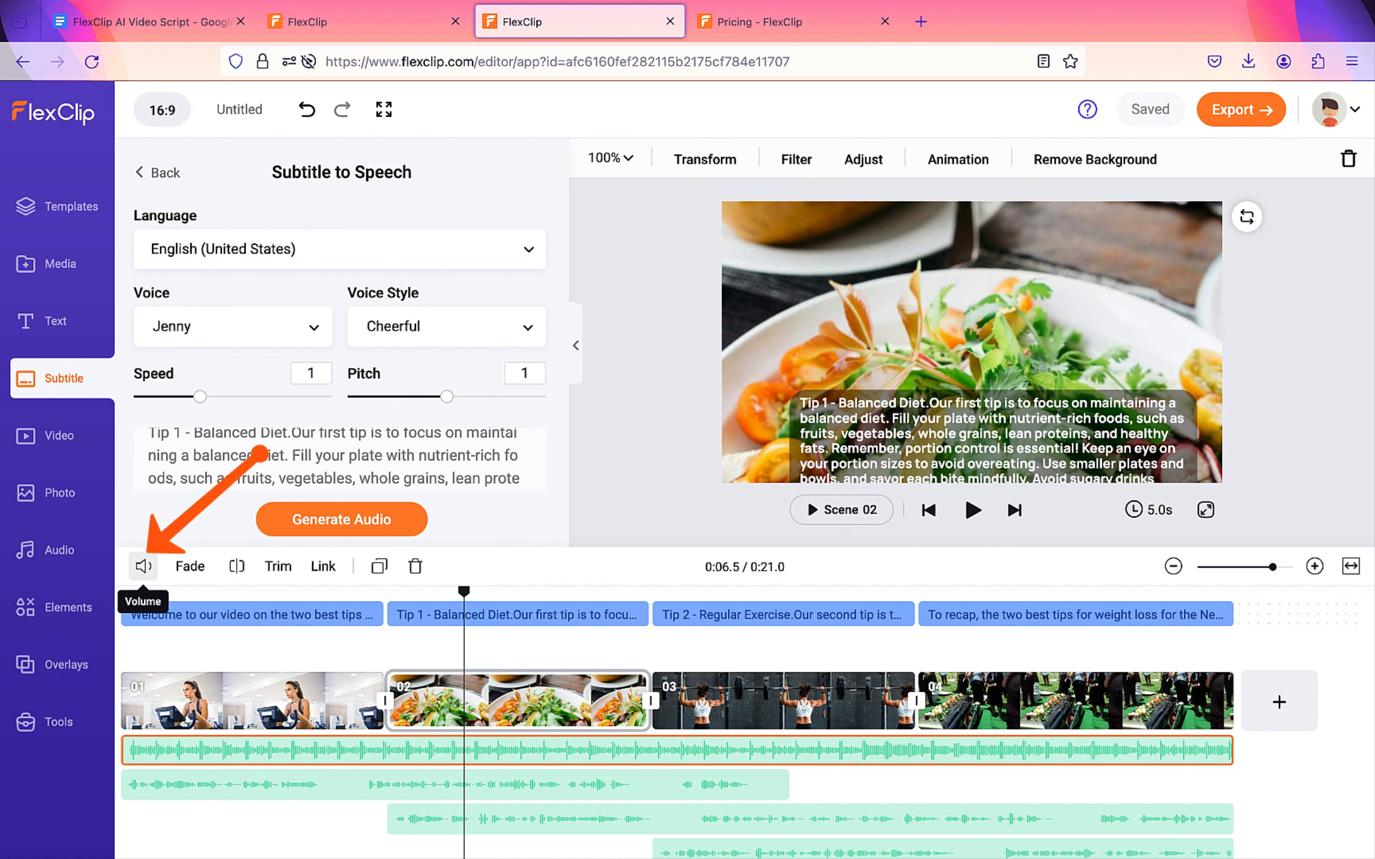
left_click(143, 566)
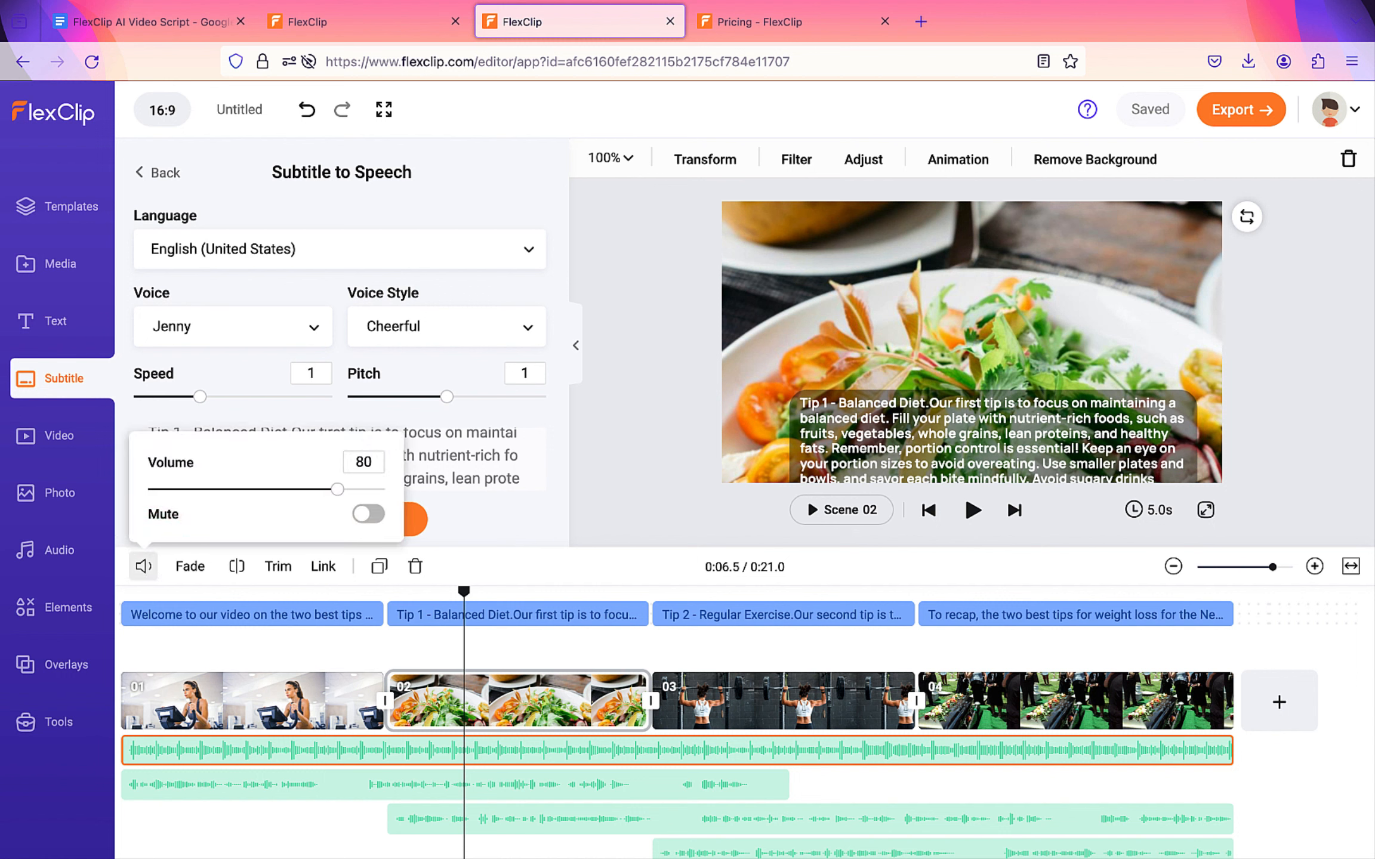
left_click(368, 514)
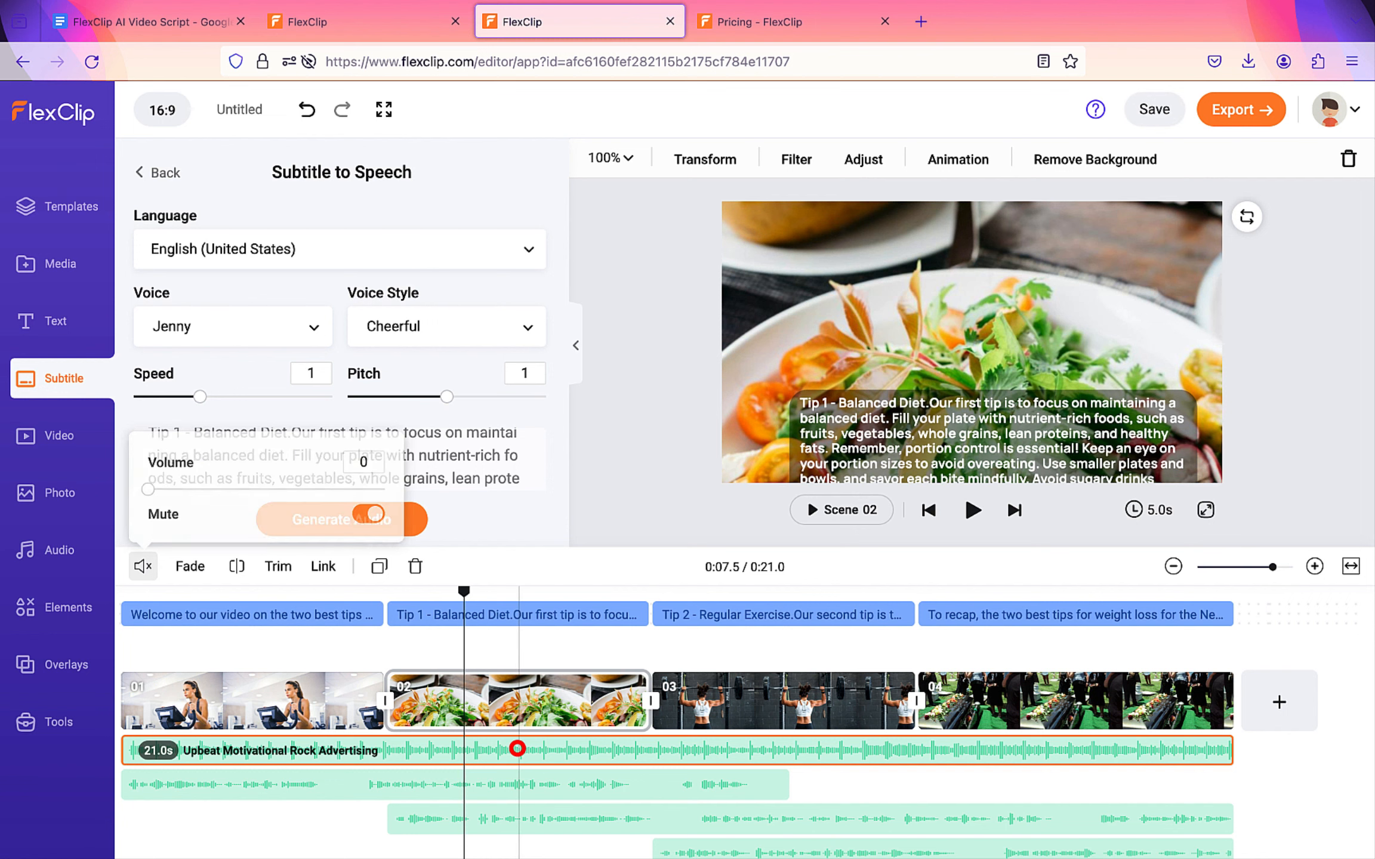
- Move the Upbeat Motivational Rock Advertising music track below all the voice-over tracks on the timeline
left_click(517, 748)
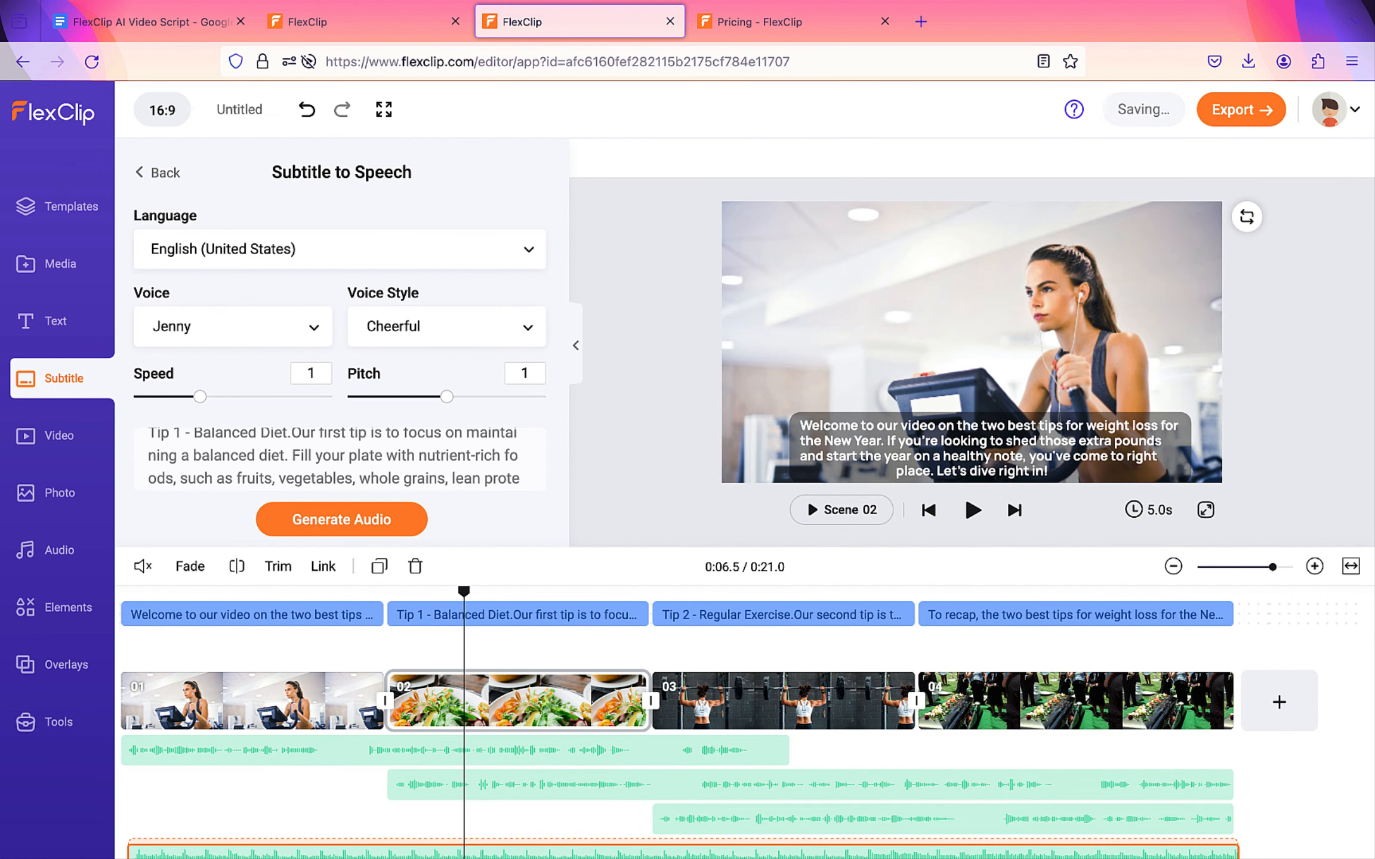
scroll(496, 776, "down", 2)
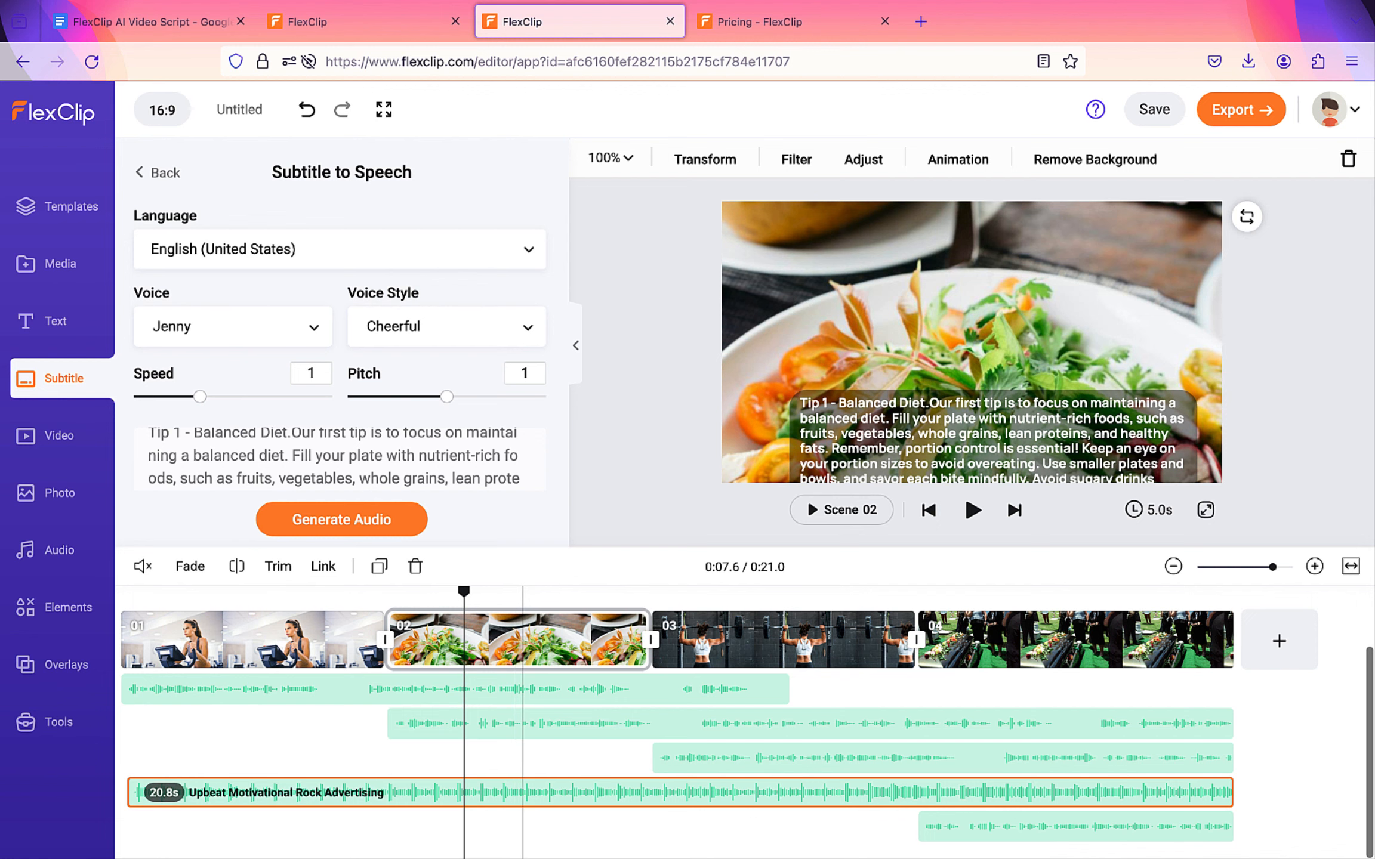
left_click(520, 788)
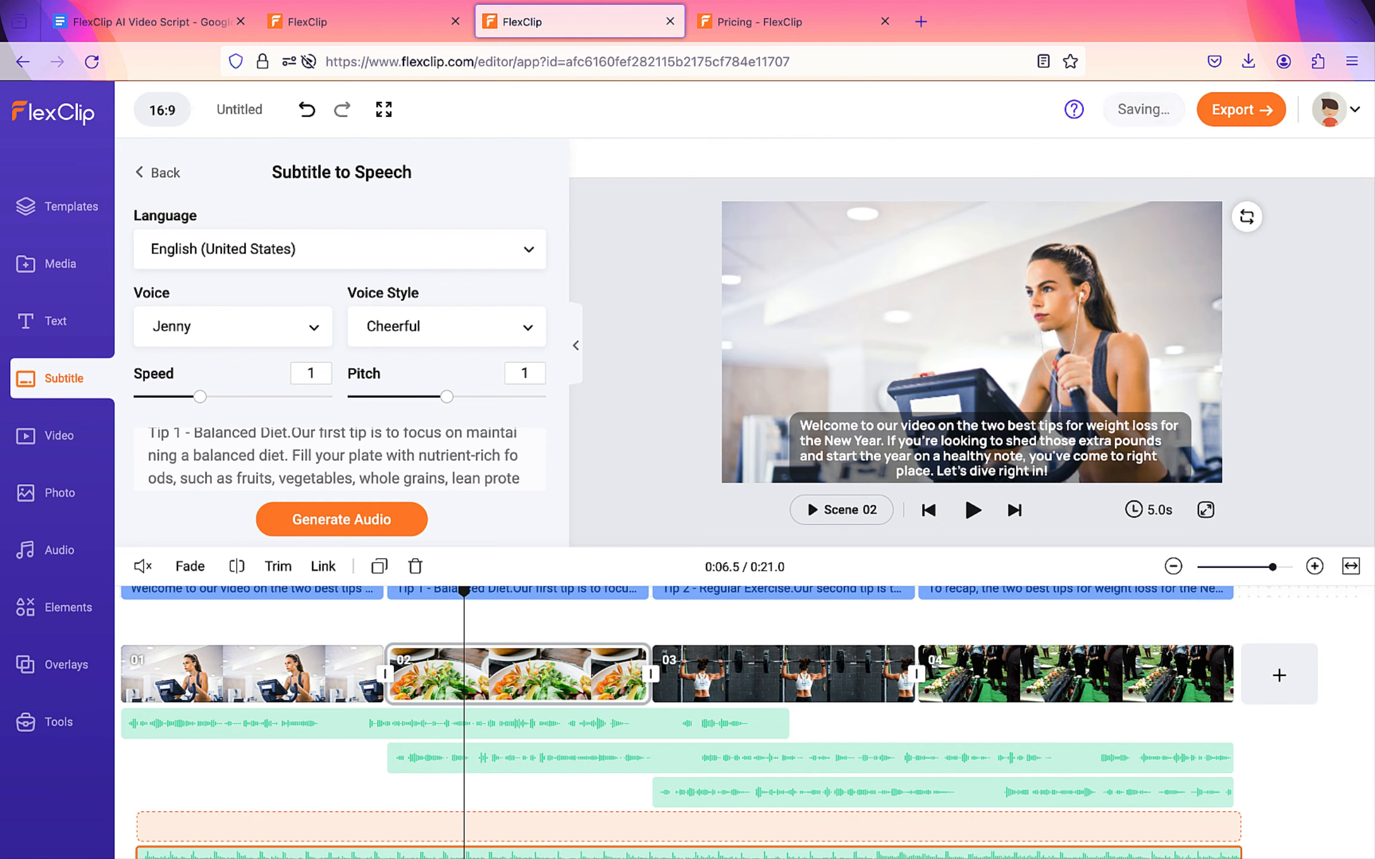
left_click(554, 792)
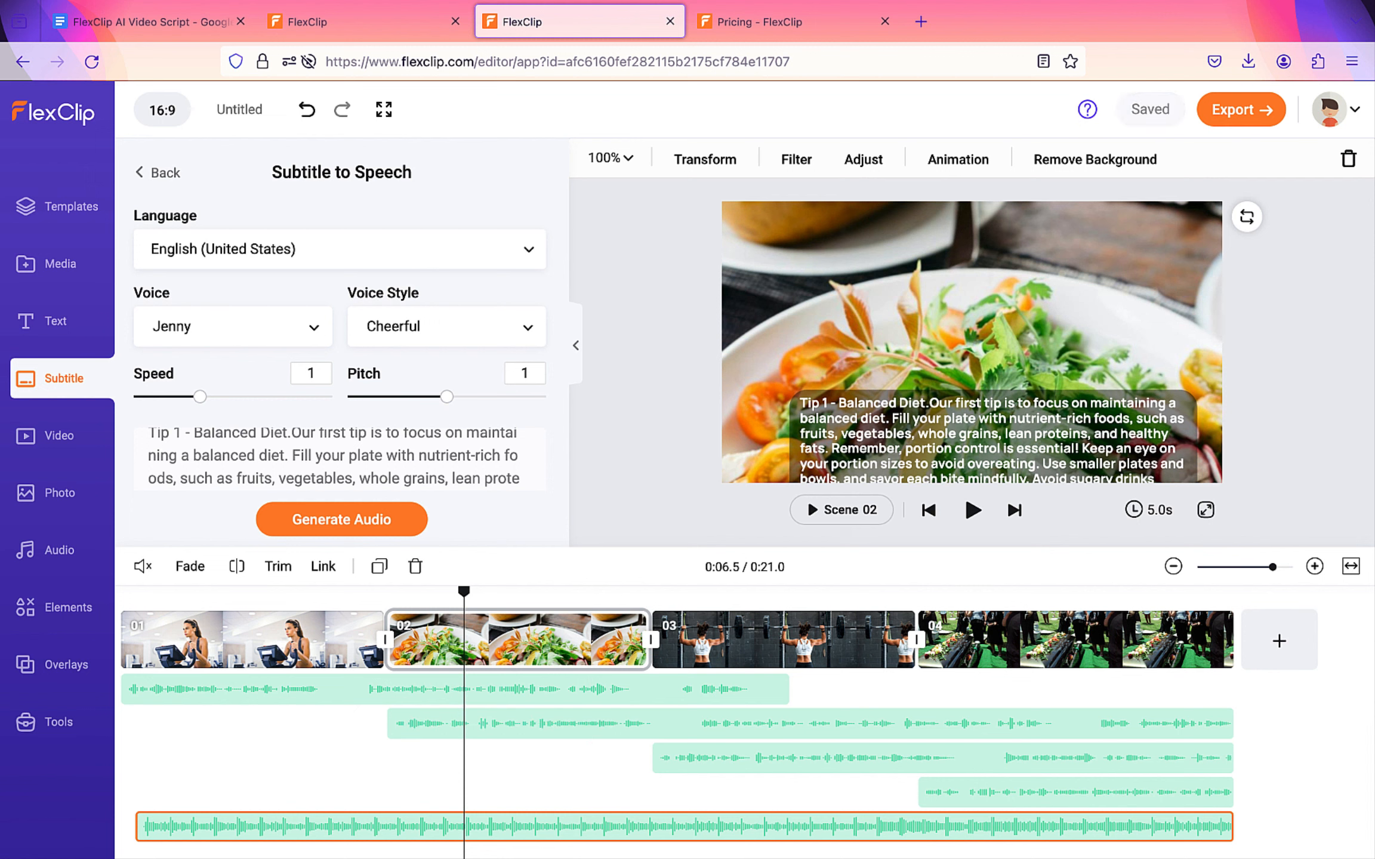
- Play the video from the beginning into scene 02 to hear how the intro and Tip 1 voice-overs overlap
left_click_drag(446, 592, 89, 599)
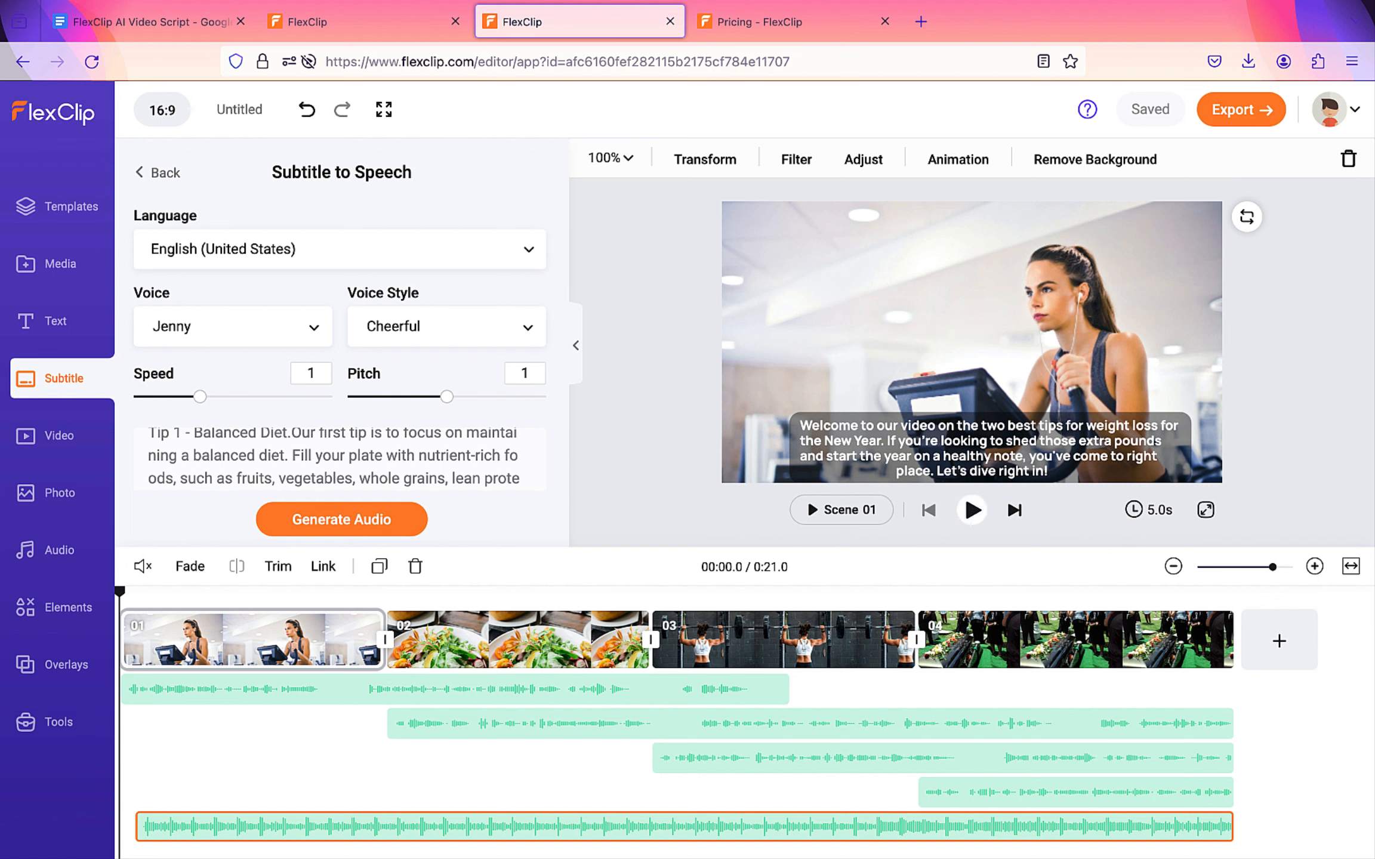
left_click(971, 510)
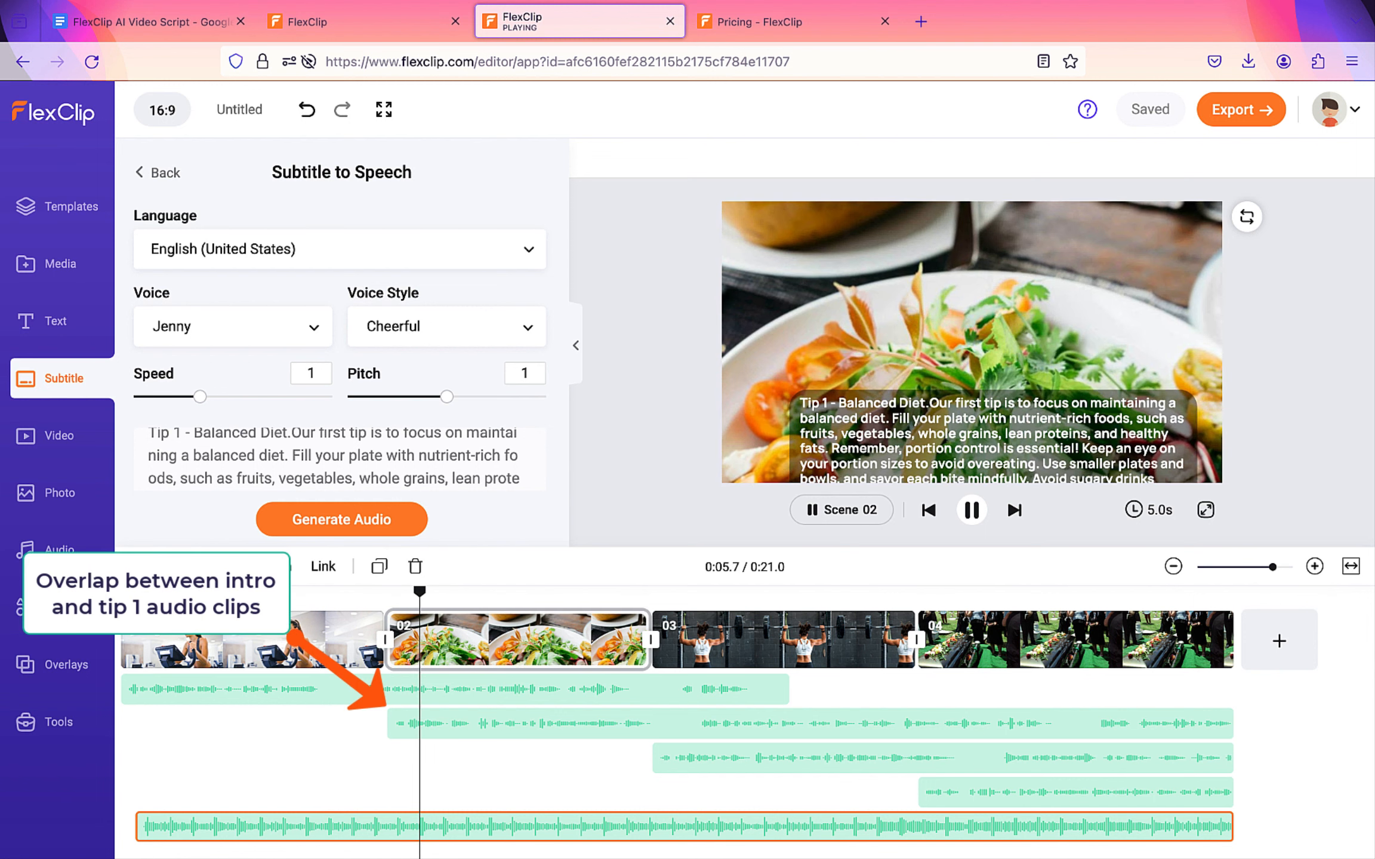
left_click(971, 510)
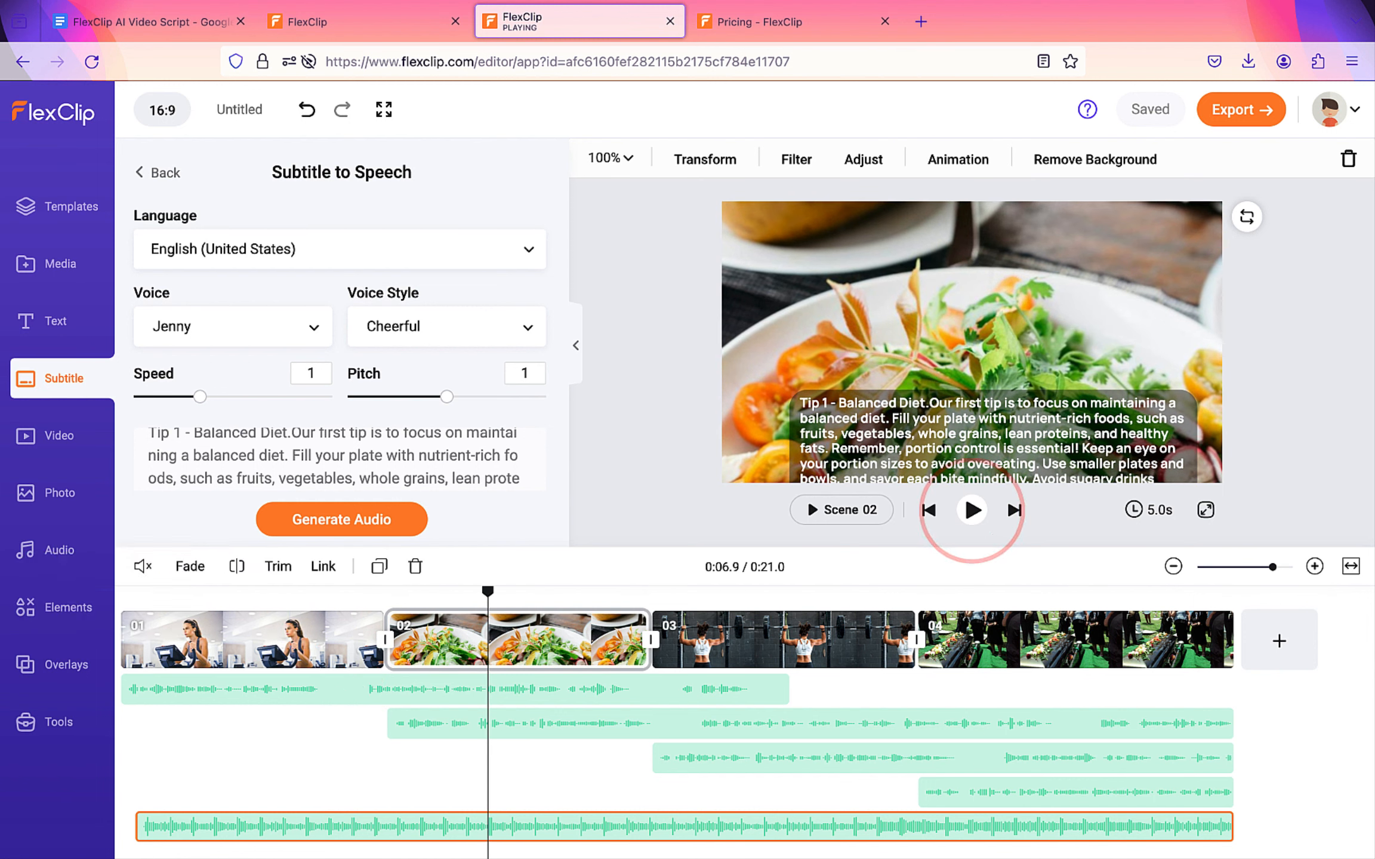
- Extend scene 01 to 12.6 s so it matches the length of the intro voice-over
scroll(304, 716, "up", 2)
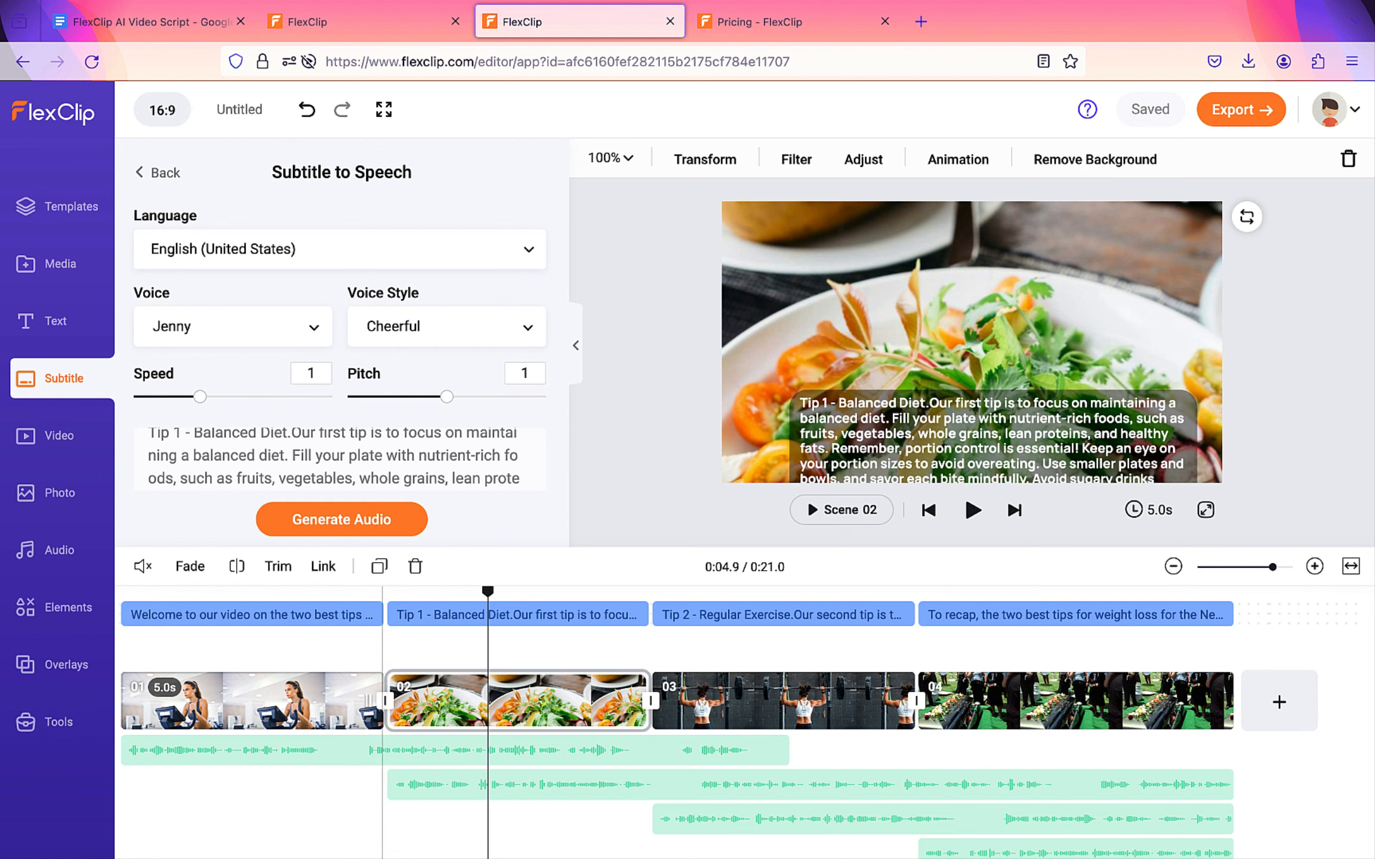
left_click_drag(383, 700, 790, 701)
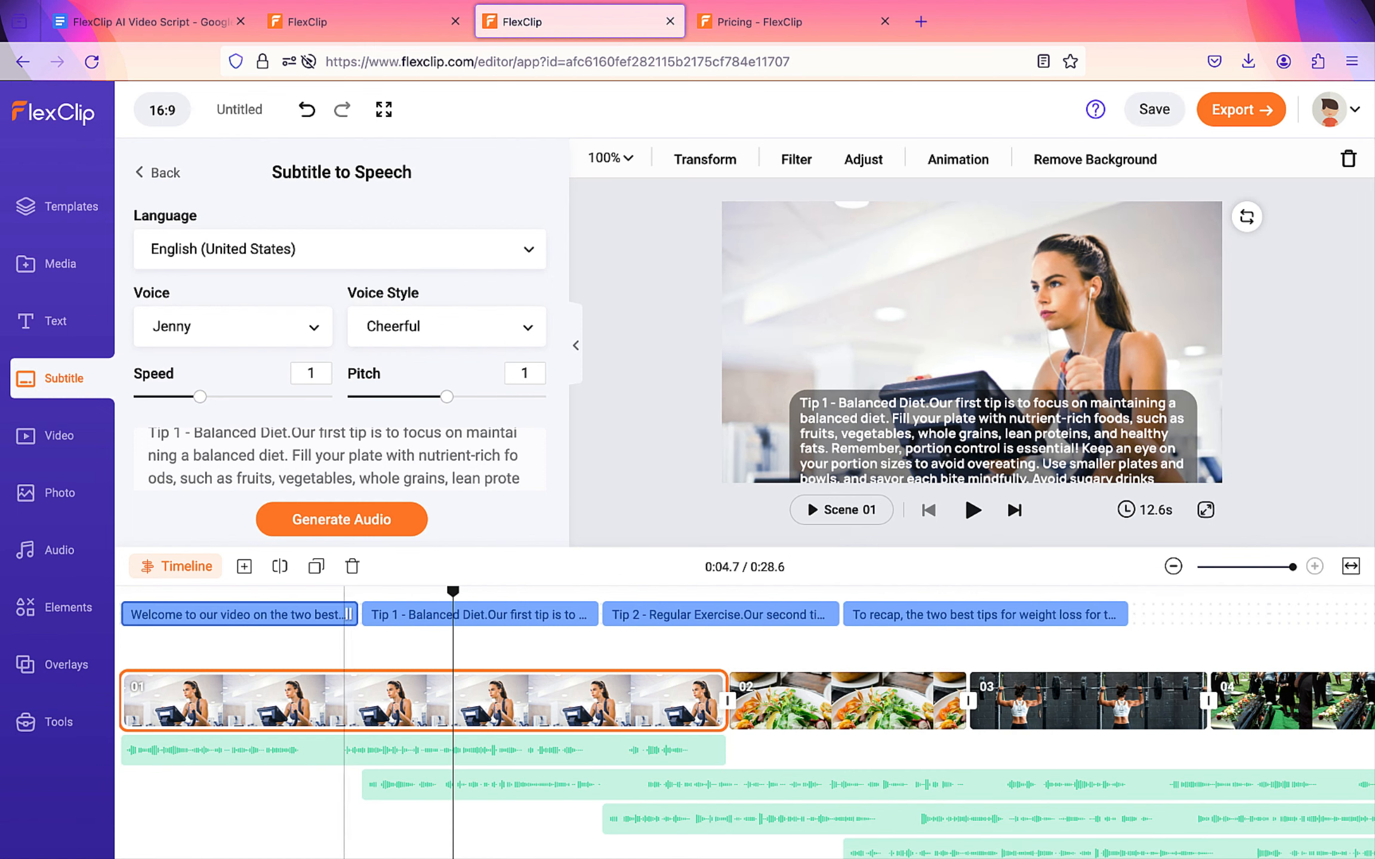
- Align the Tip 1, Tip 2 and recap subtitles with scenes 02, 03 and 04, and stretch the intro subtitle across scene 01
left_click(350, 613)
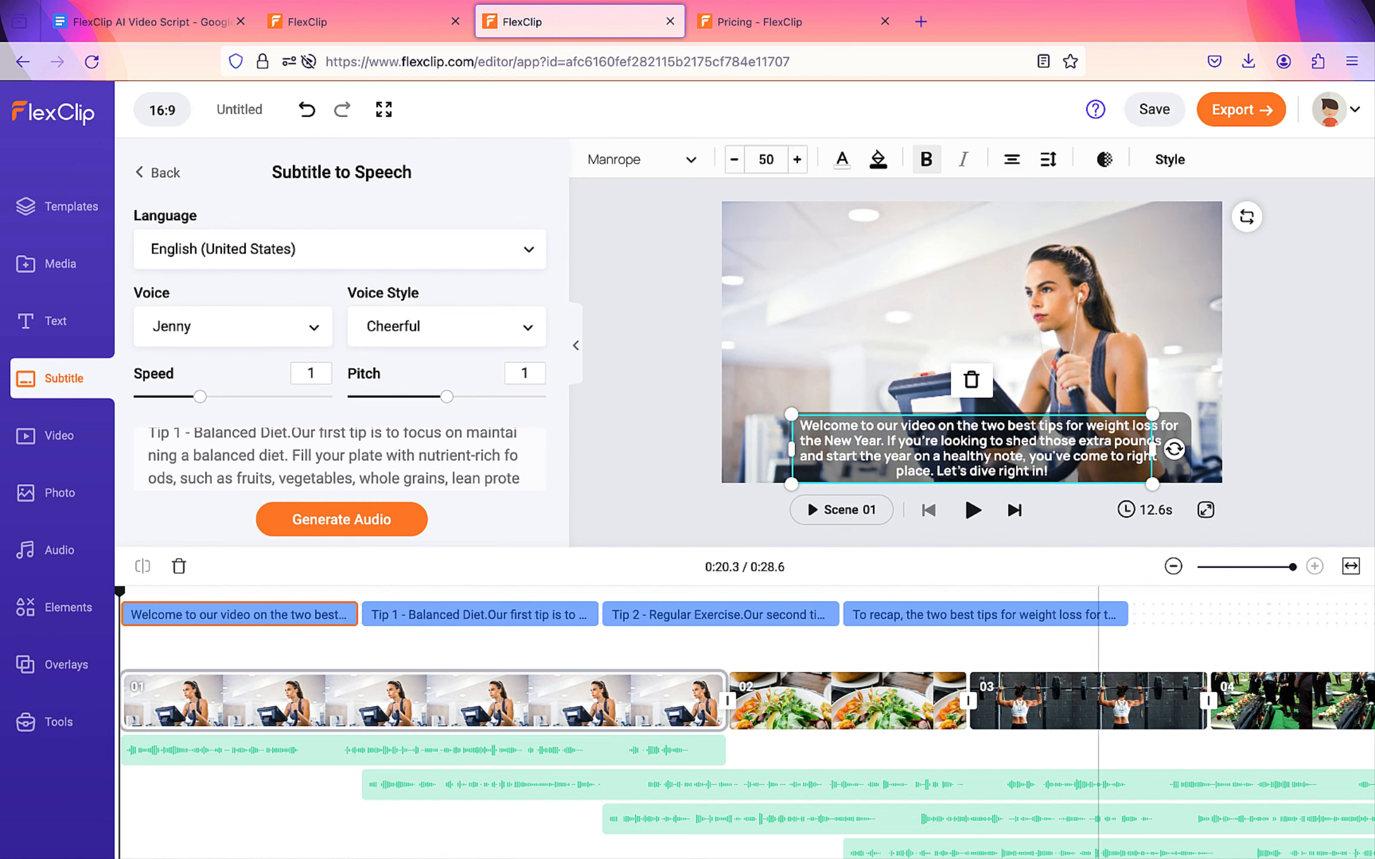
left_click_drag(1068, 611, 1259, 611)
left_click_drag(772, 612, 904, 611)
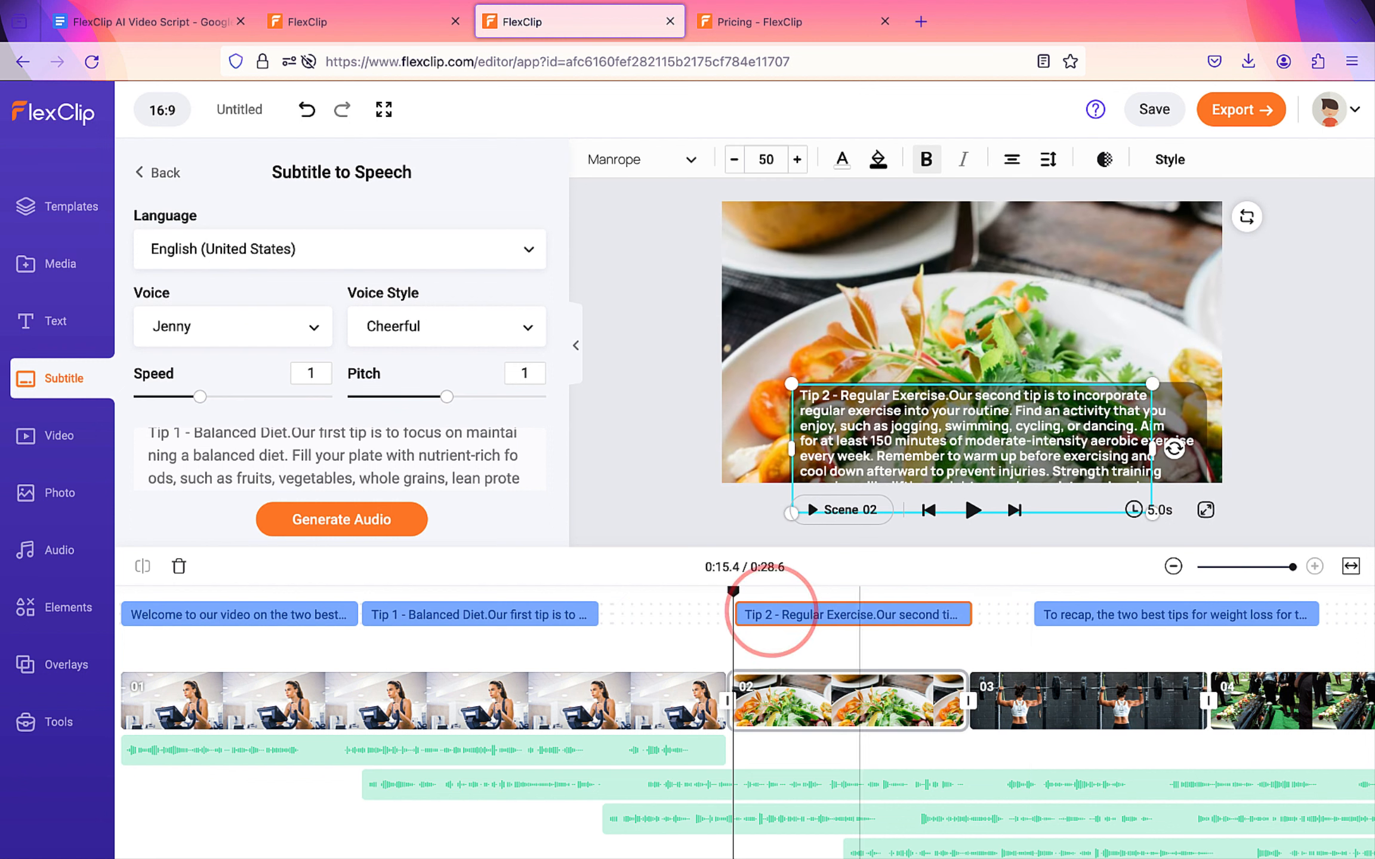
left_click_drag(503, 611, 637, 611)
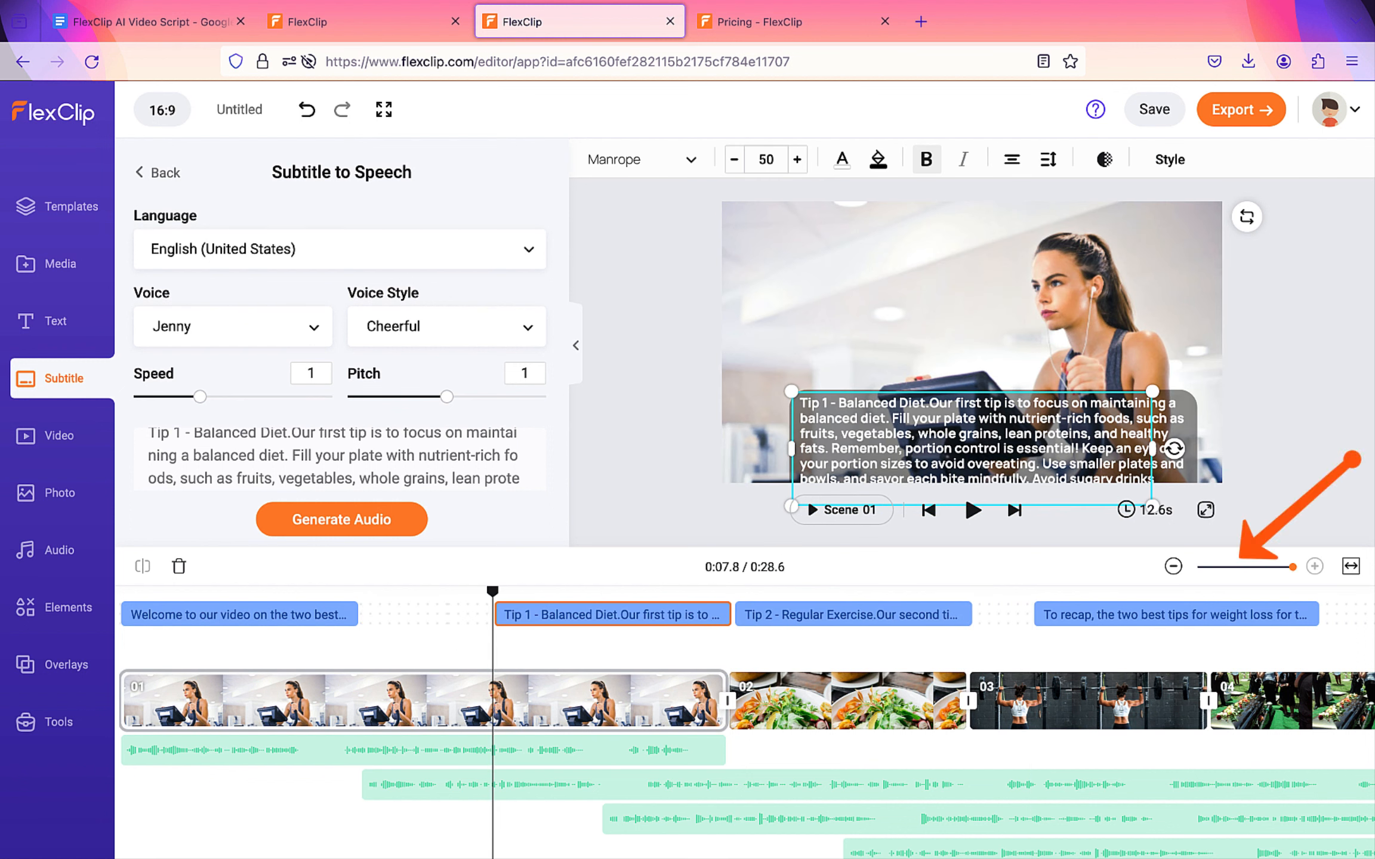
mouse_move(1292, 566)
left_mouse_down()
mouse_move(1220, 567)
mouse_move(1257, 566)
left_mouse_up()
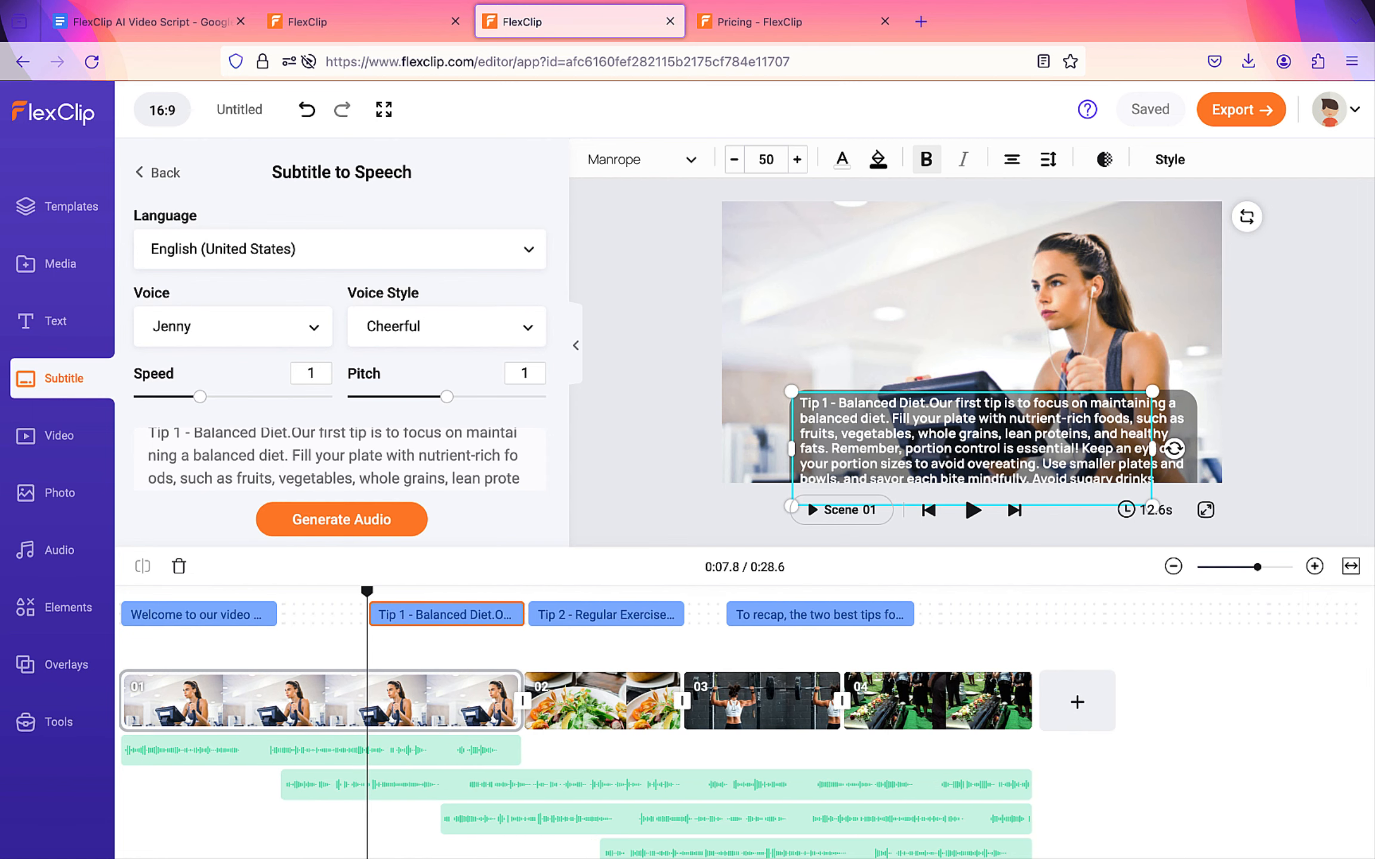
left_click_drag(846, 616, 964, 616)
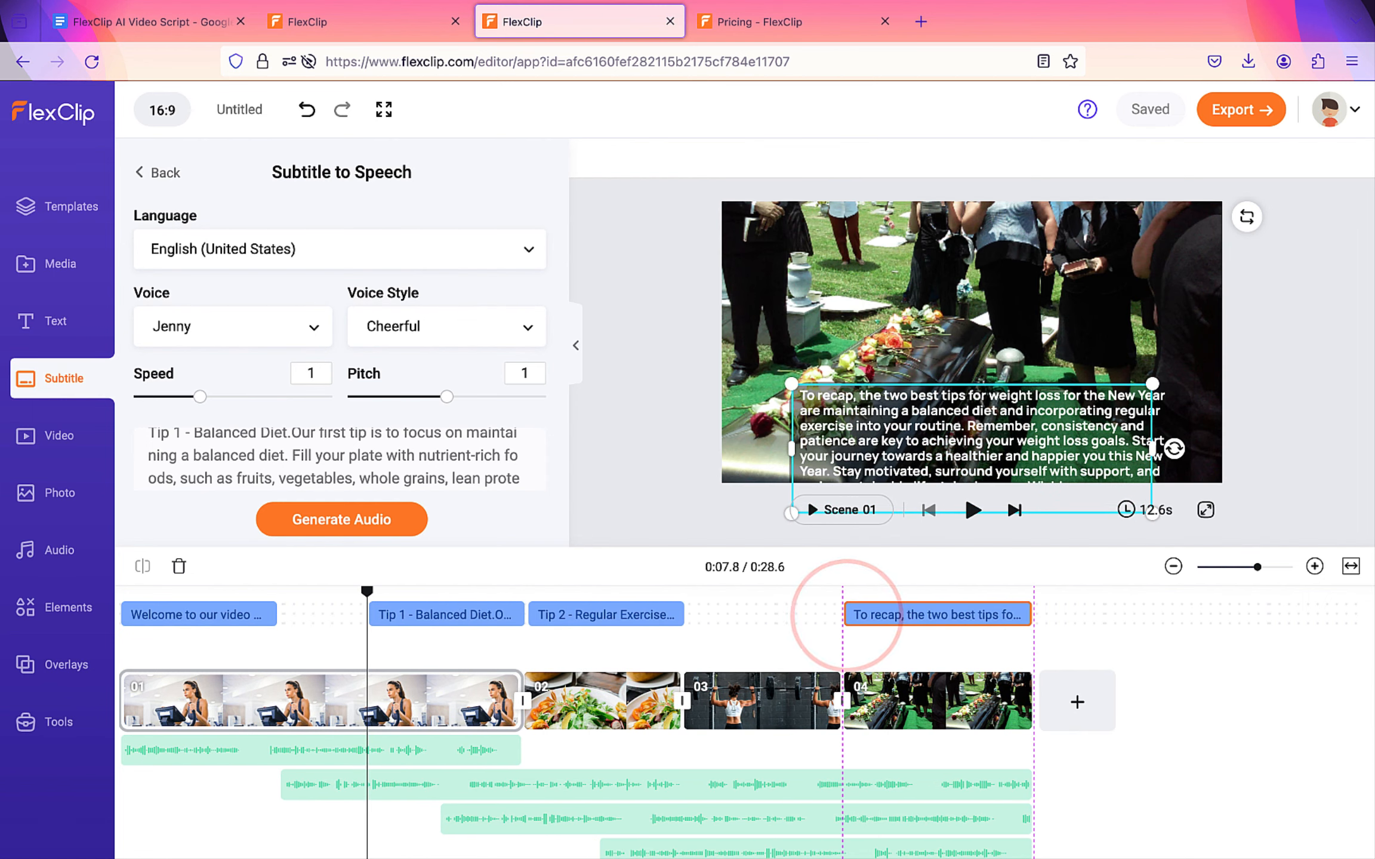
left_click_drag(608, 606, 764, 607)
left_click_drag(500, 613, 656, 613)
left_click_drag(278, 615, 518, 615)
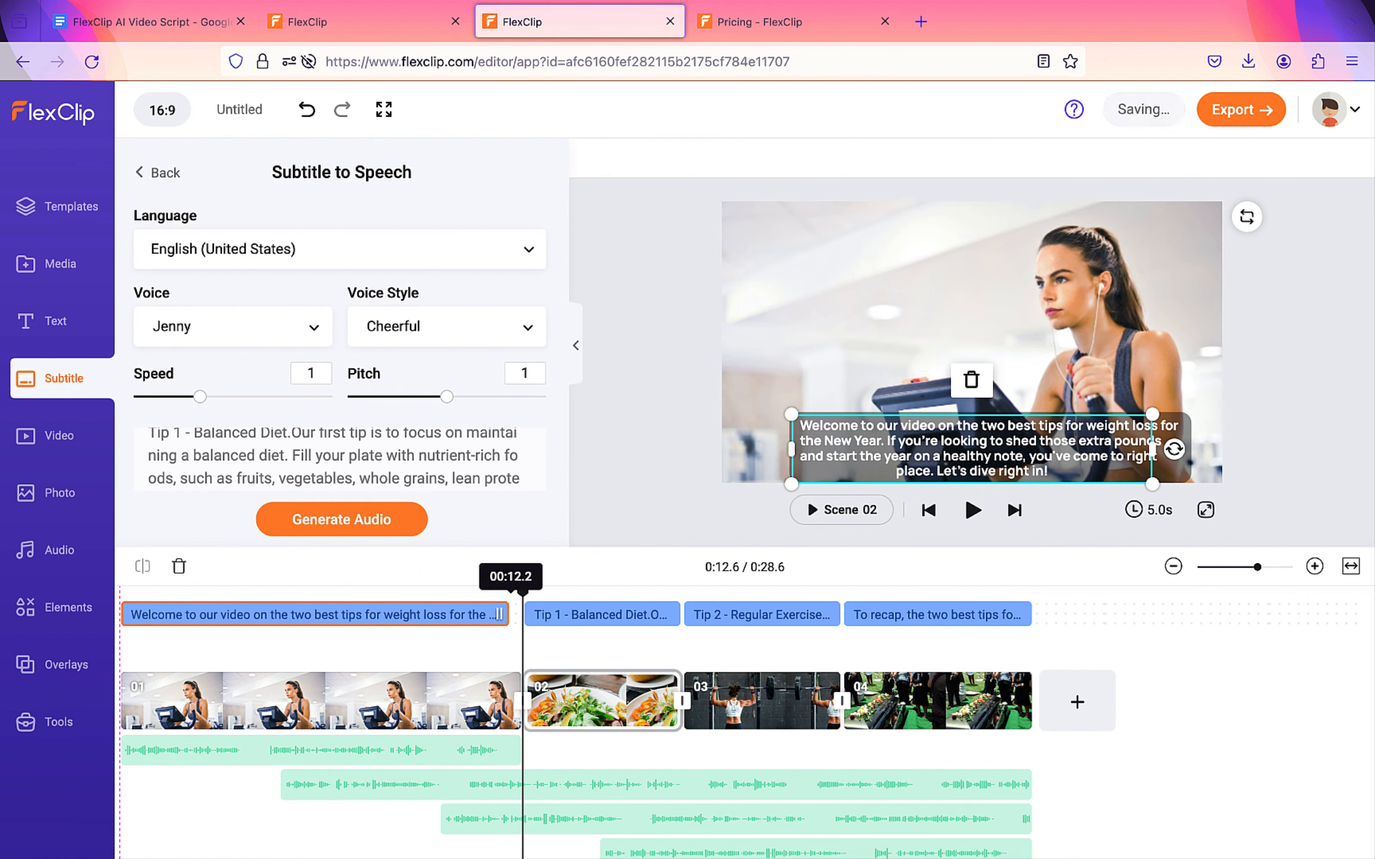
left_click(511, 615)
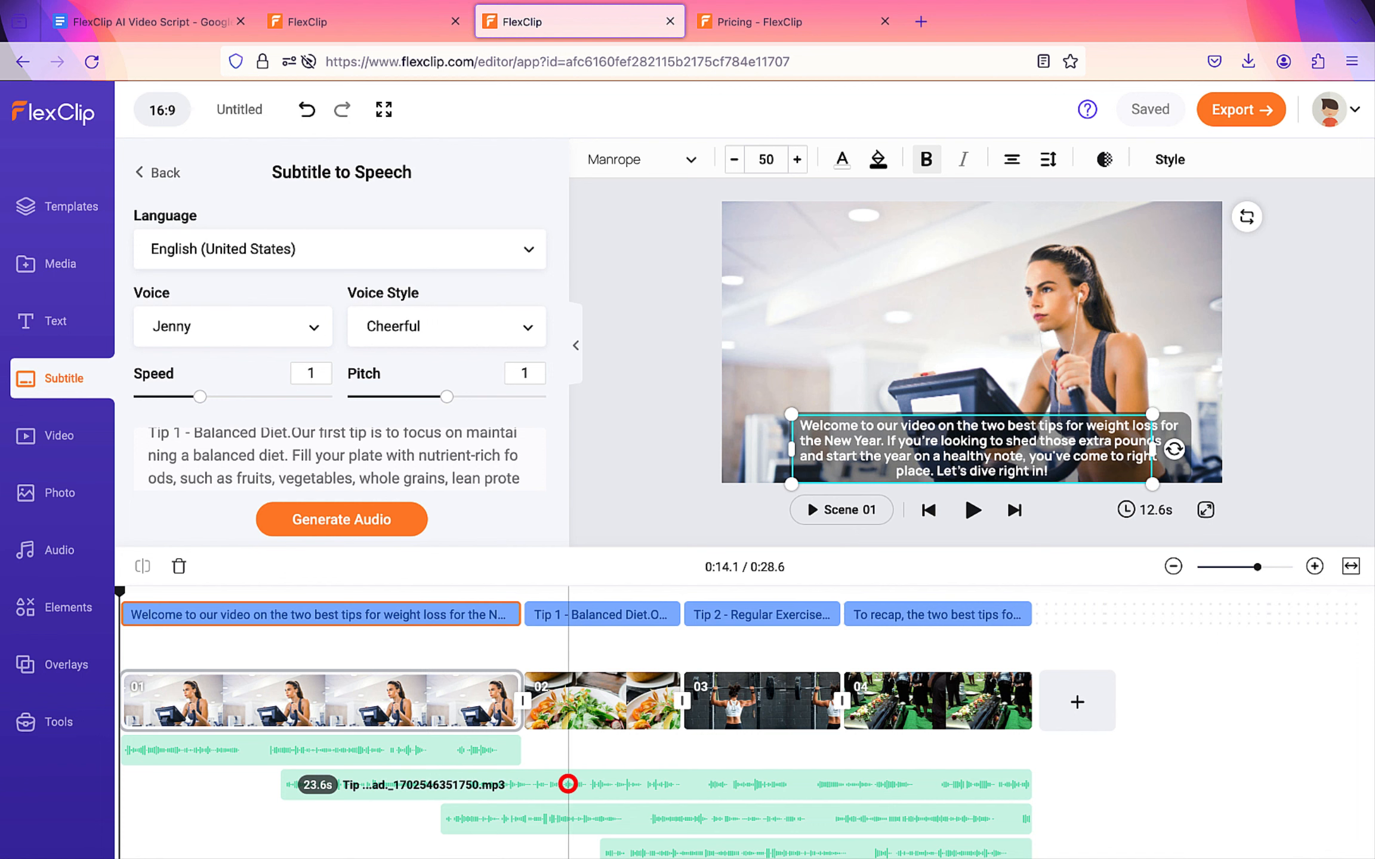
- Place the Tip 1 voice-over directly after the intro voice-over on the same track and extend scene 02 to 29.1 s
left_click_drag(567, 784, 578, 751)
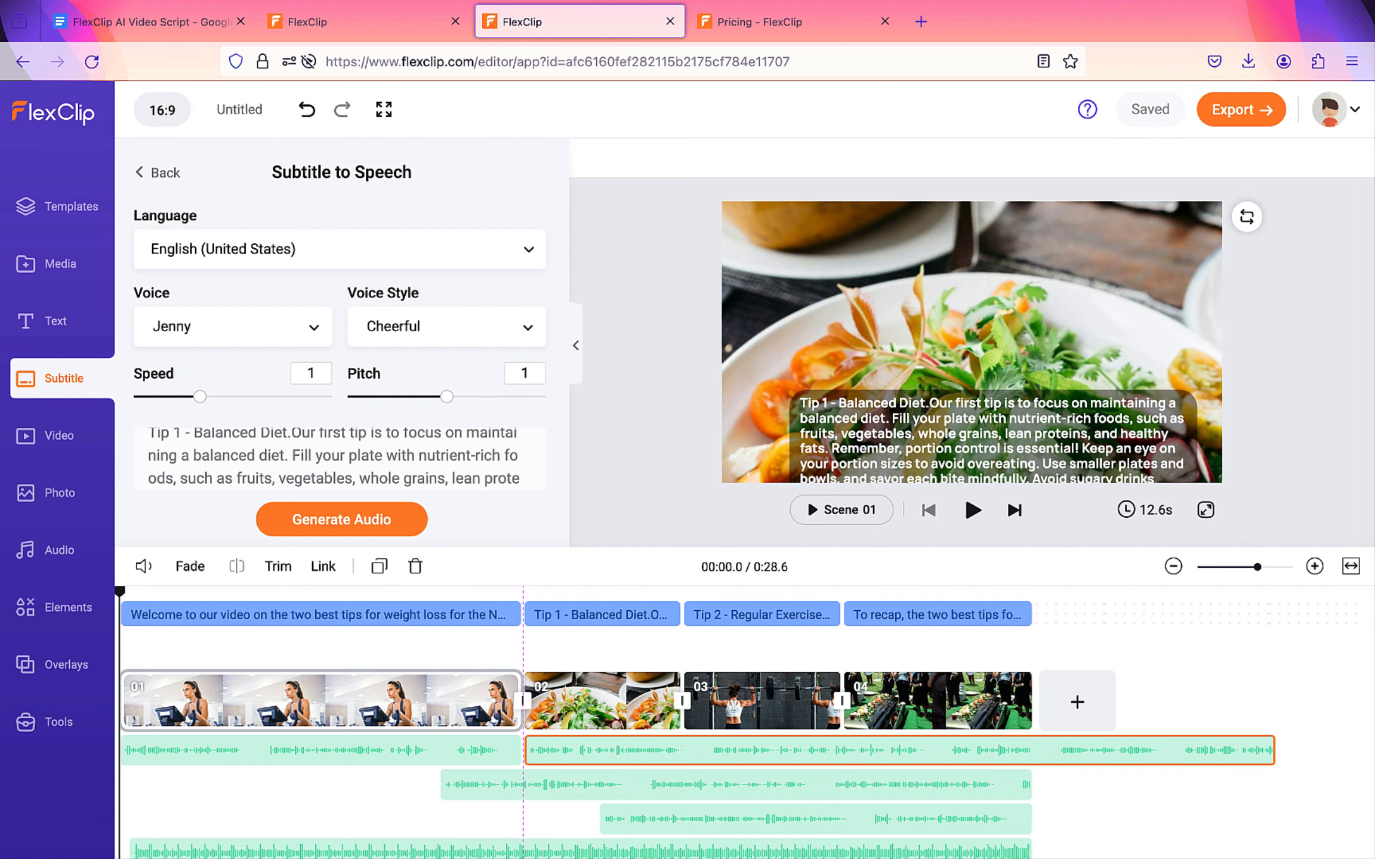
left_click_drag(679, 695, 1160, 695)
left_click(1226, 565)
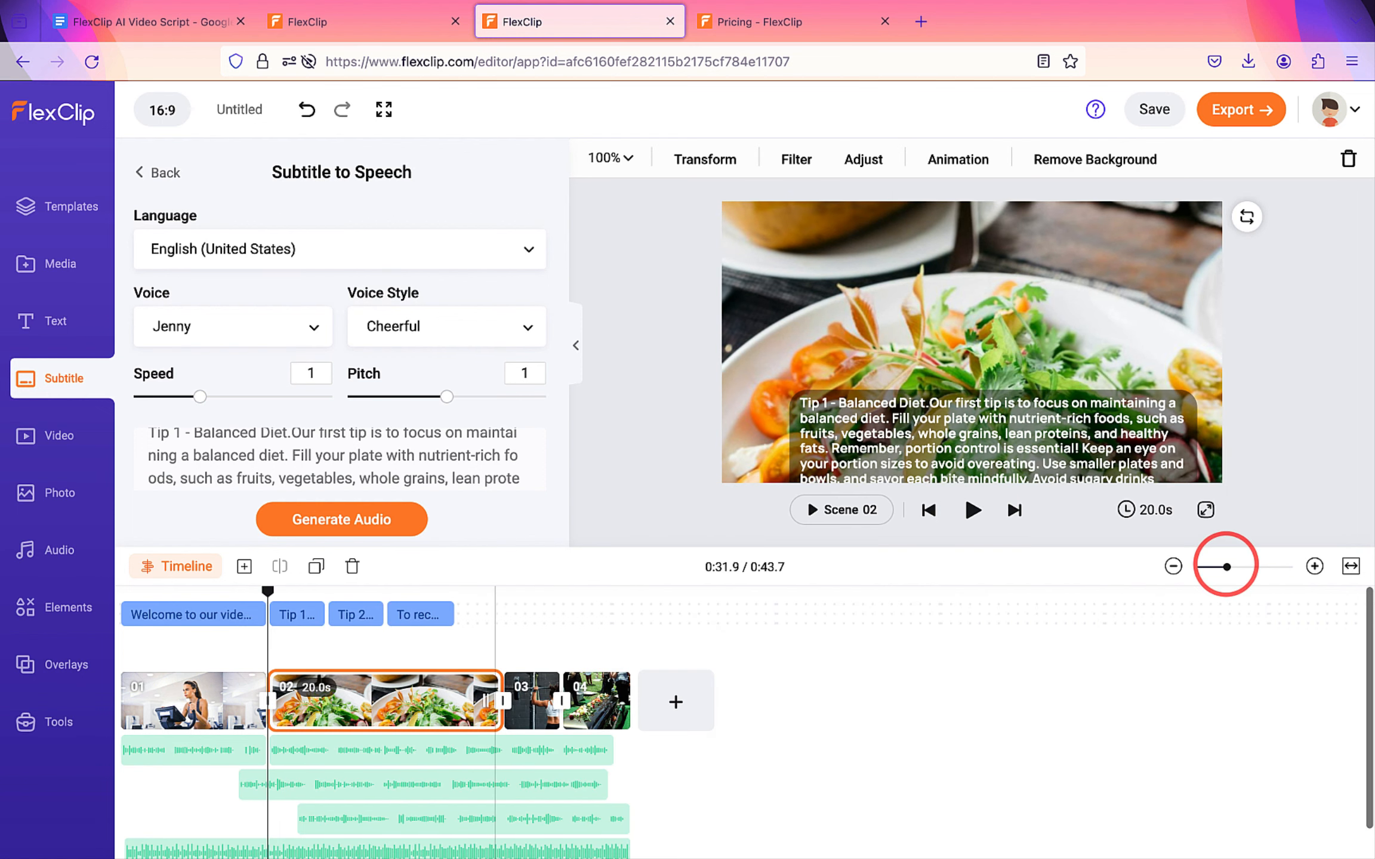
left_click_drag(496, 675, 609, 676)
left_click(610, 744)
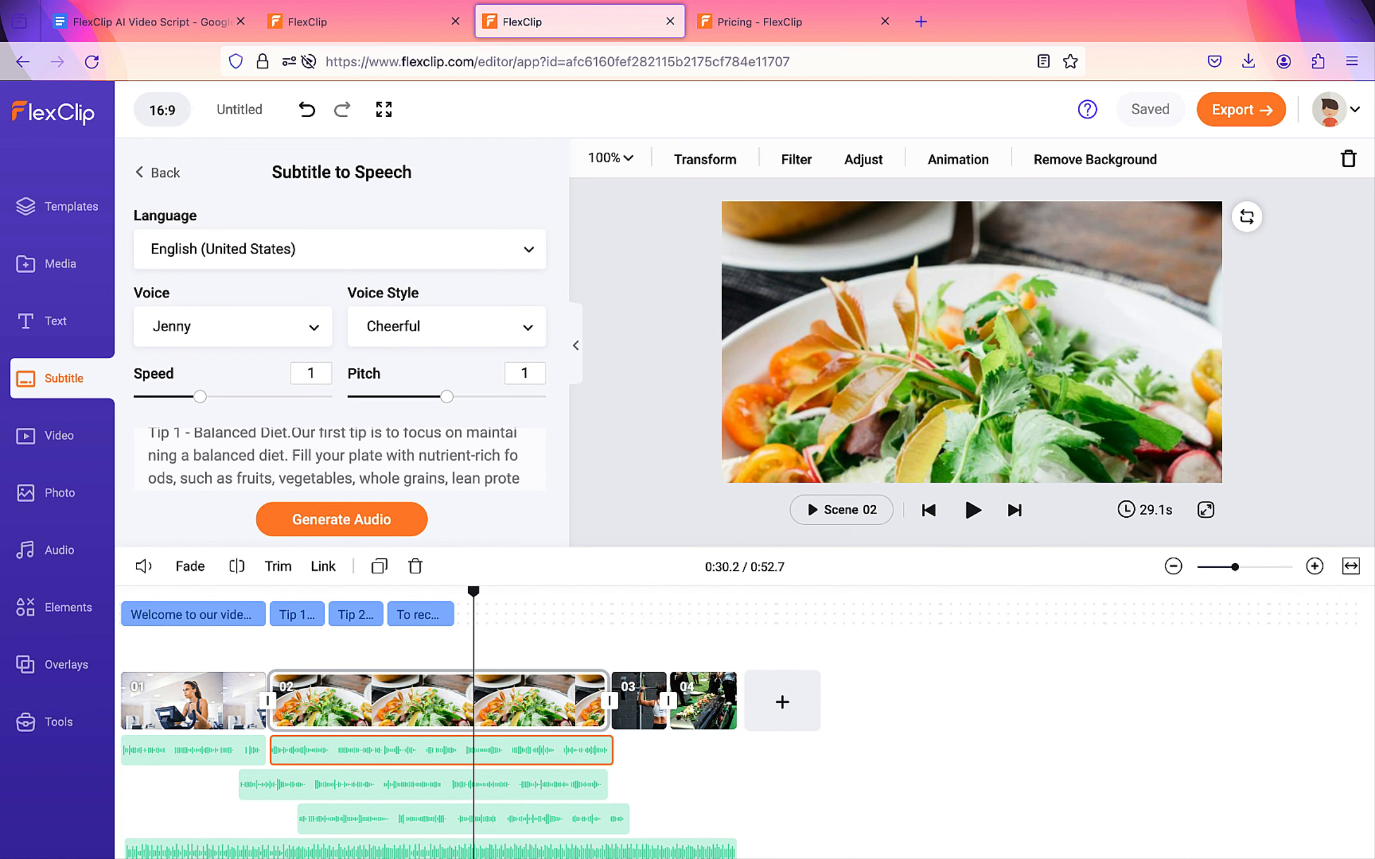
- Realign the recap and Tip 2 subtitles with scenes 04 and 03, and stretch the Tip 1 subtitle across scene 02
left_click_drag(473, 591, 609, 590)
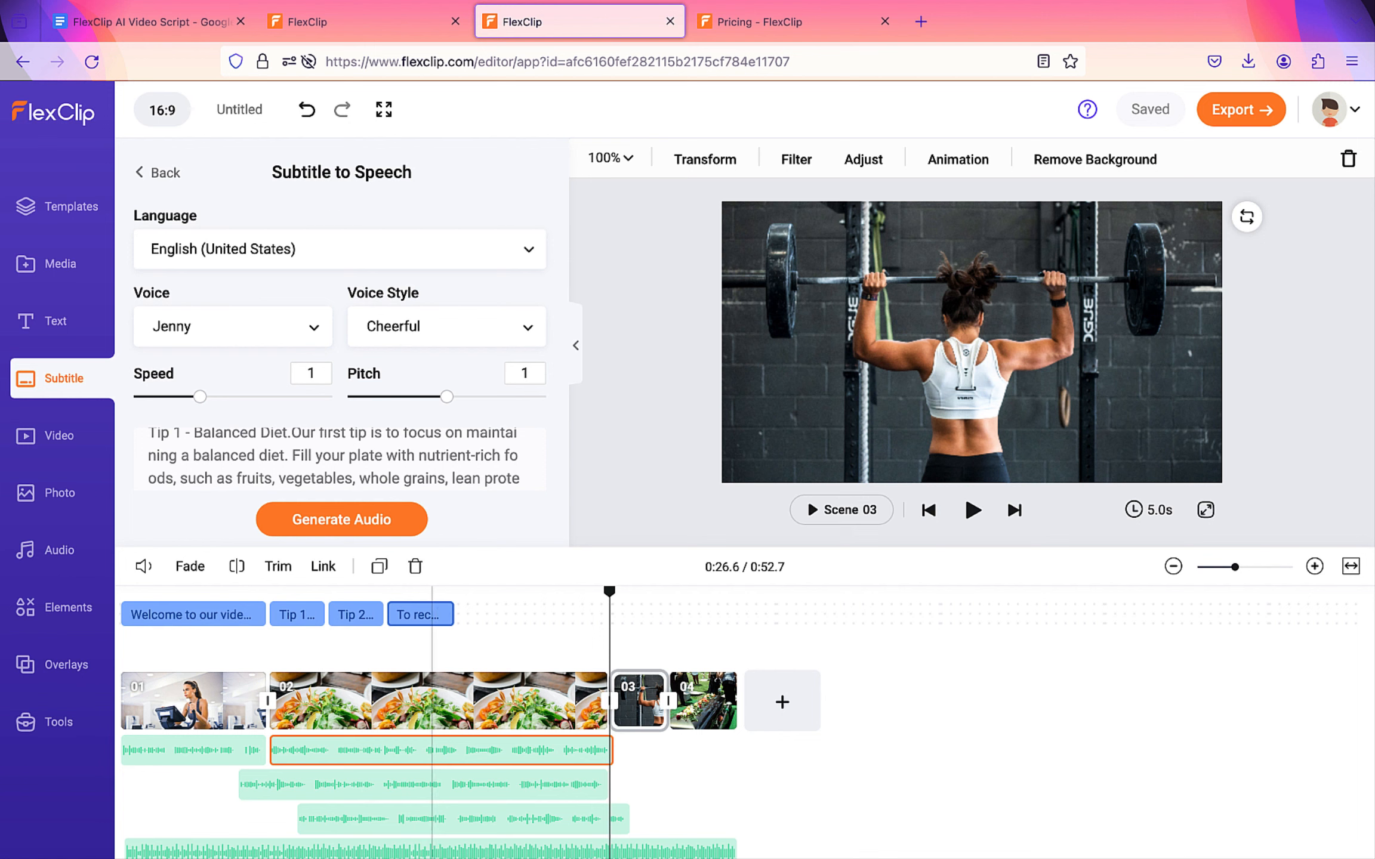
left_click_drag(432, 608, 715, 608)
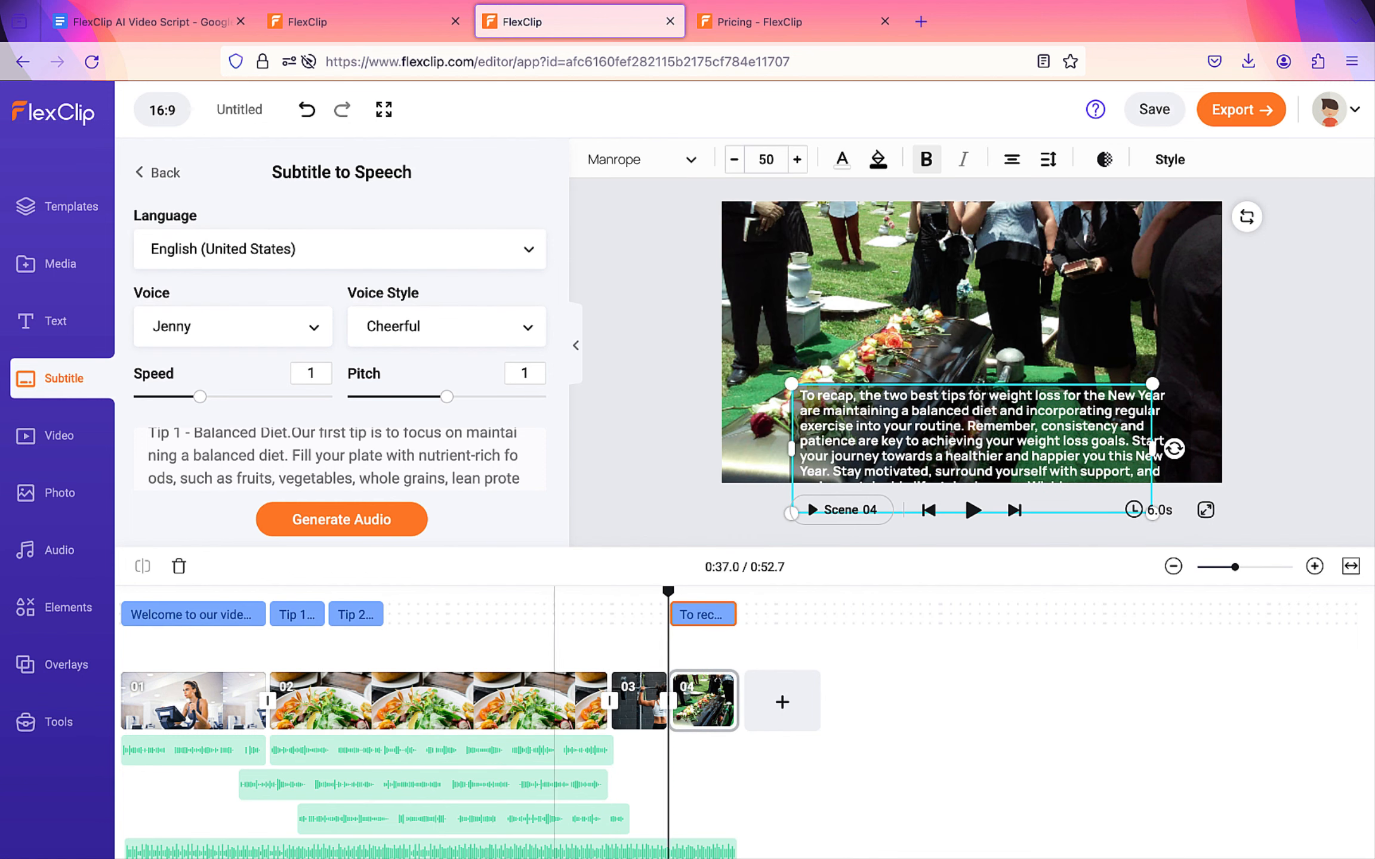
left_click_drag(352, 613, 638, 613)
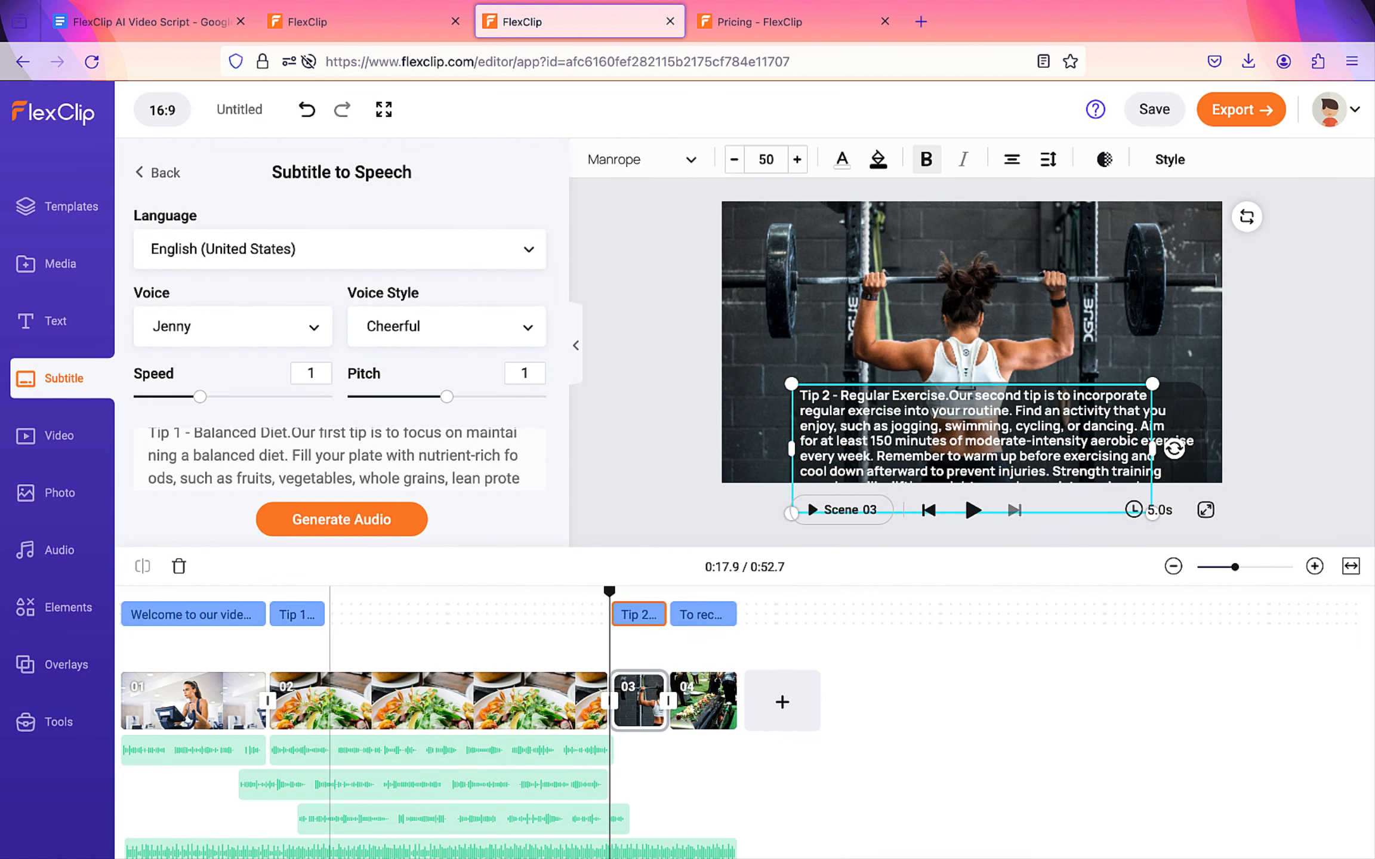
left_click_drag(325, 613, 599, 614)
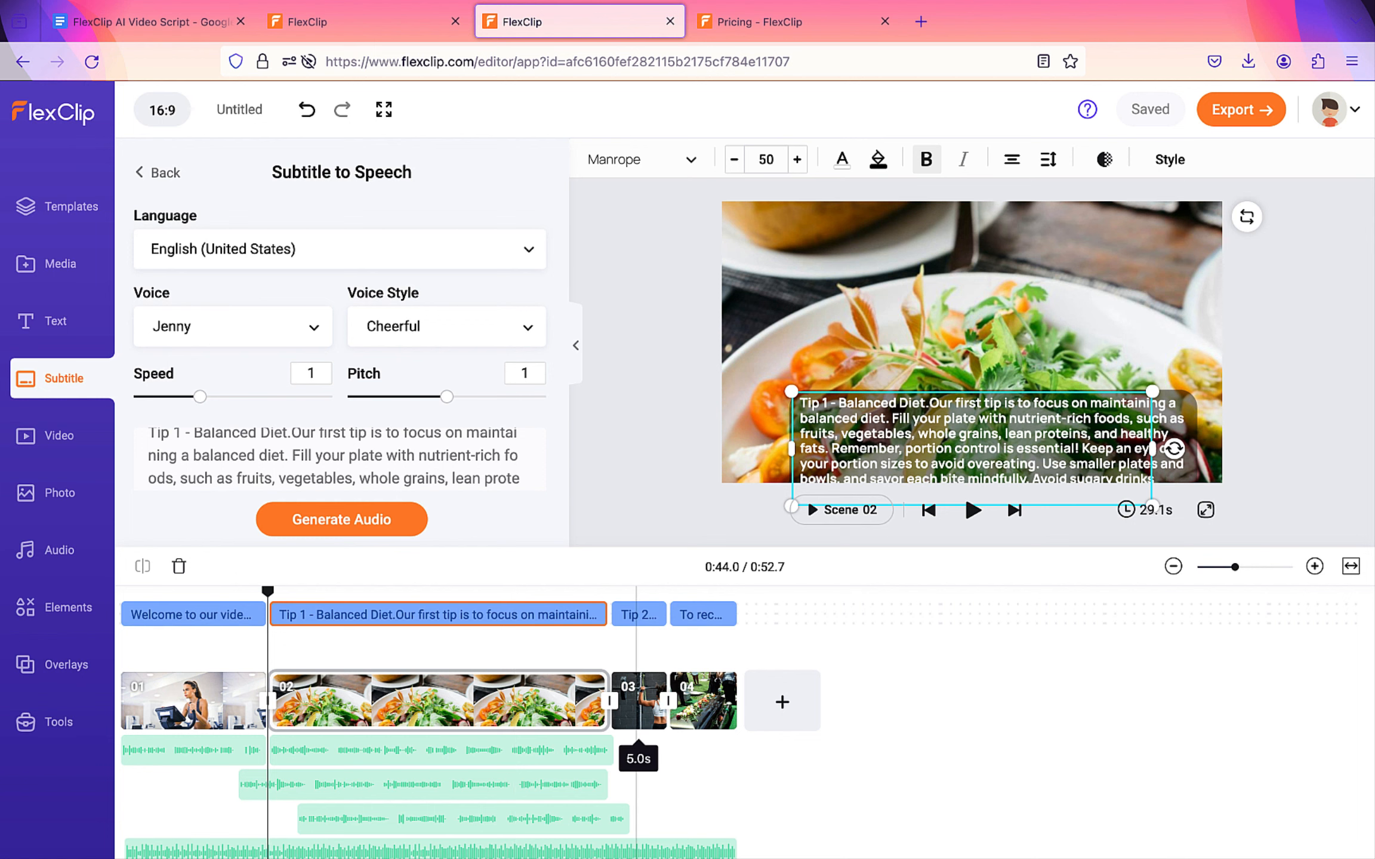
- Extend scene 03 to 31.7 s and scene 02 to 29.6 s, aligning the Tip 2 voice-over with scene 03
scroll(664, 647, "down", 1)
left_click(663, 647)
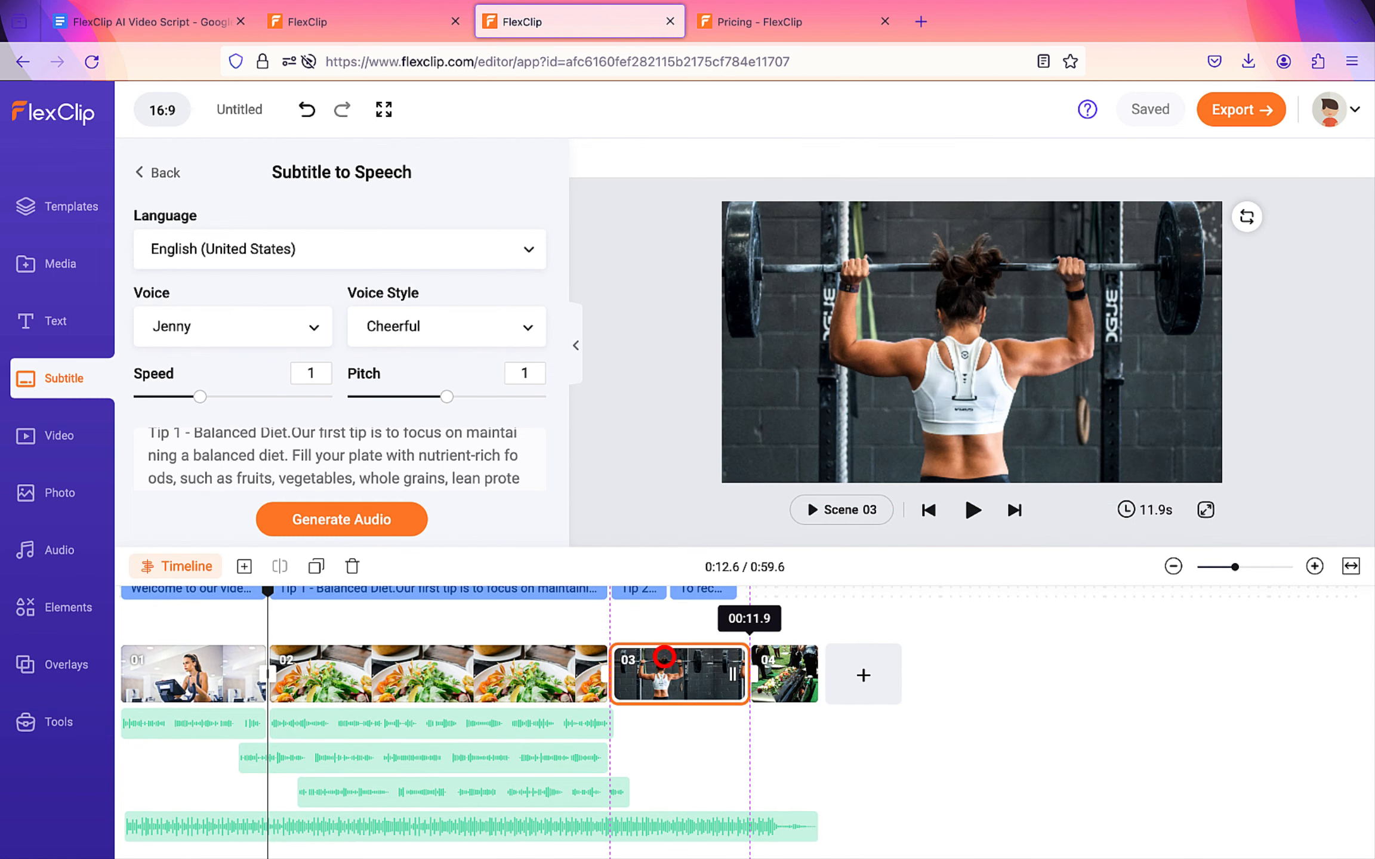
left_click_drag(472, 761, 833, 720)
mouse_move(825, 718)
left_mouse_down()
mouse_move(840, 718)
mouse_move(825, 720)
left_mouse_up()
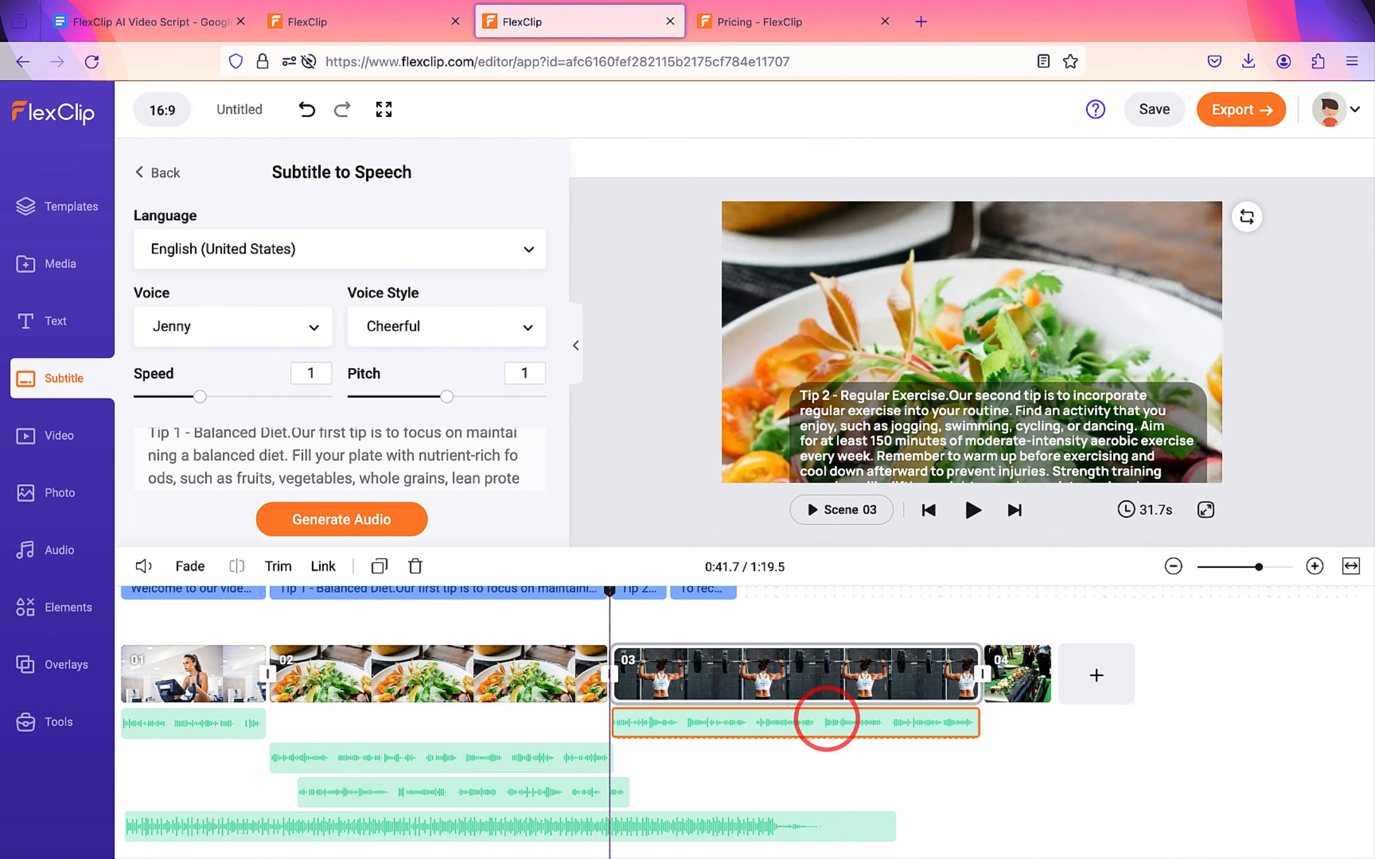
left_click_drag(630, 723, 609, 686)
left_click_drag(665, 740, 646, 739)
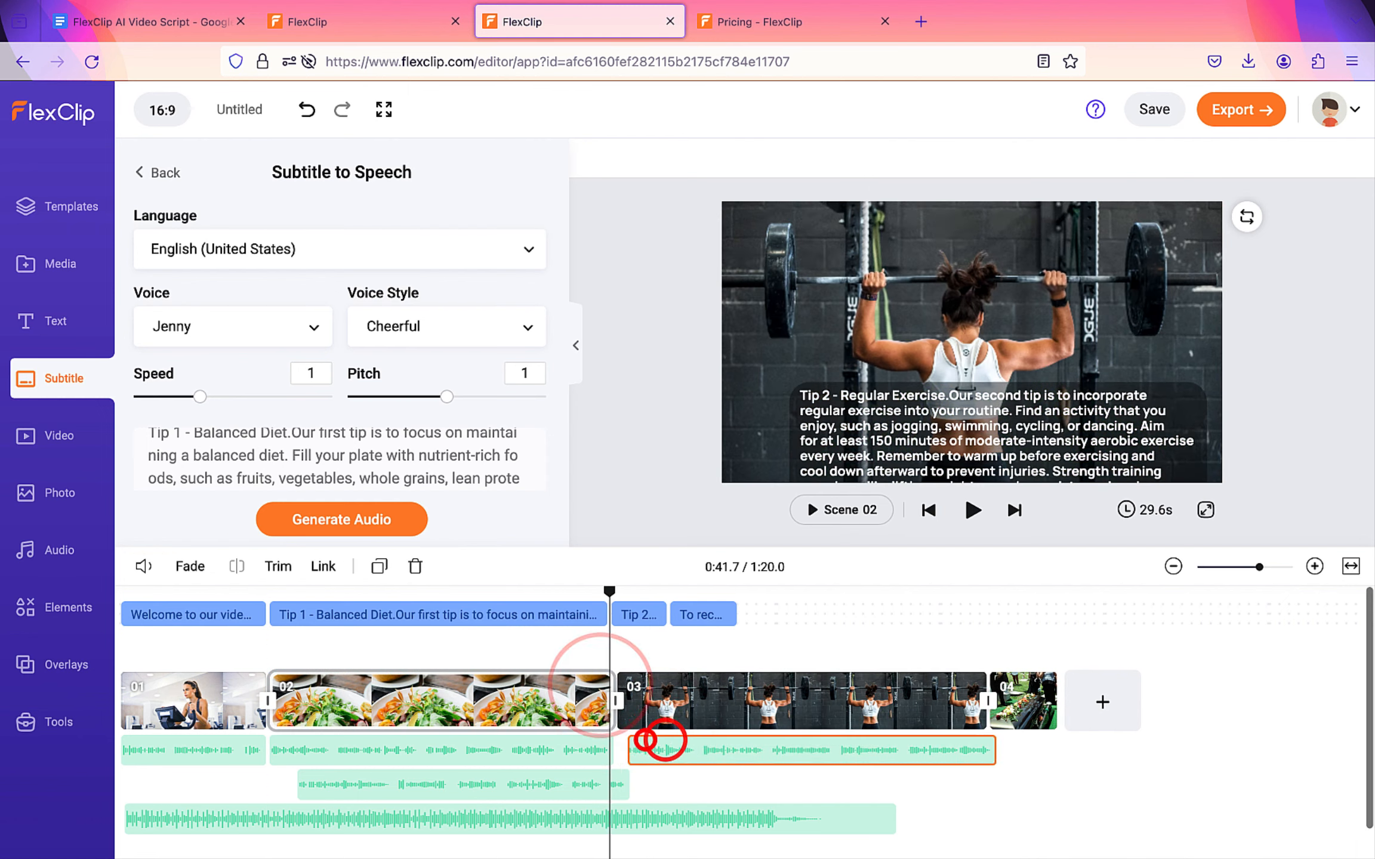
- Extend scene 04 to 28.6 s and place the recap voice-over beneath it, after the Tip 2 voice-over
left_click_drag(1051, 680, 1218, 681)
left_click_drag(584, 780, 1260, 729)
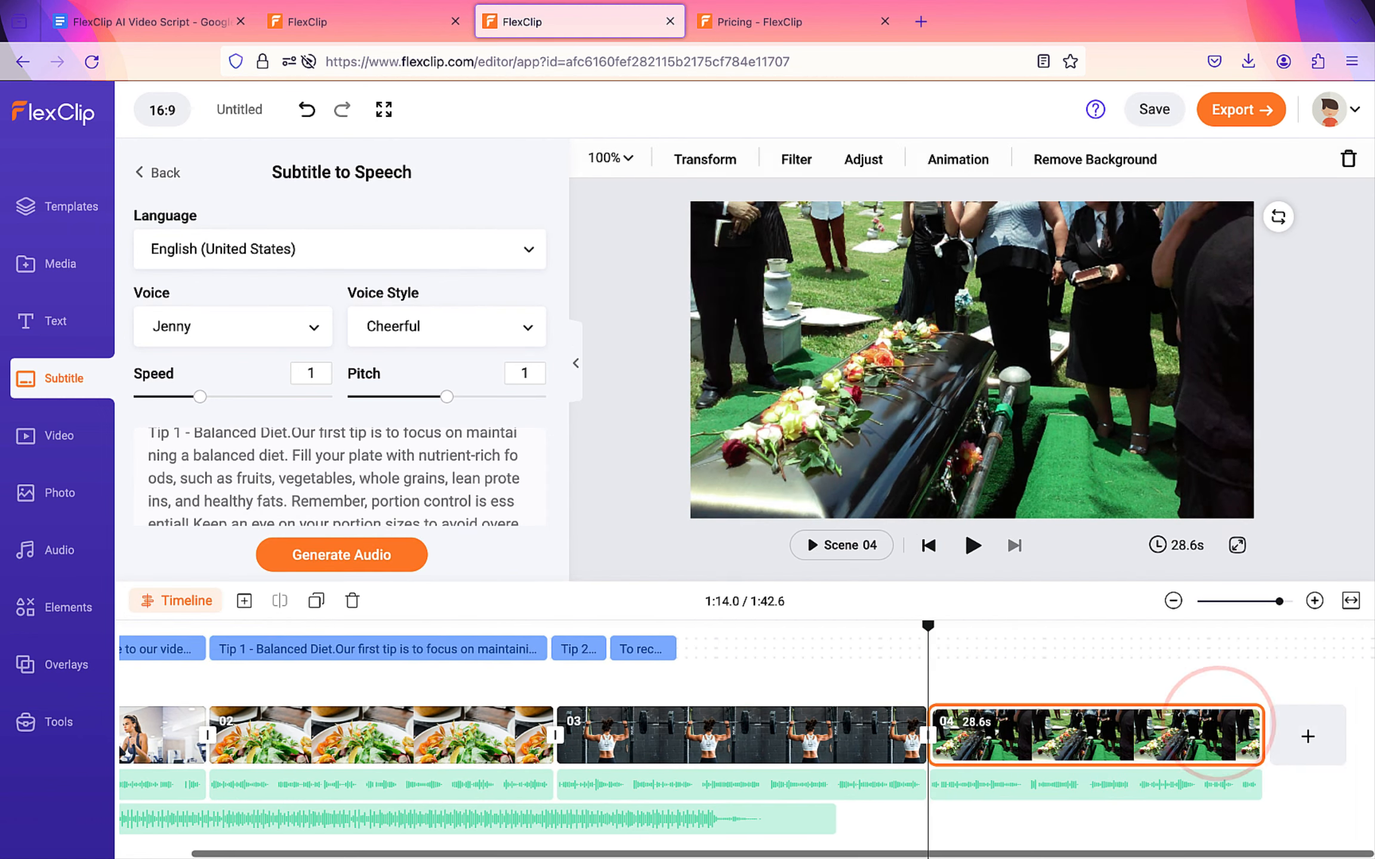
- Move the recap subtitle to scene 04, stretch it and the Tip 2 subtitle across their scenes, and play the video to check
left_click(650, 649)
left_click_drag(651, 649, 1259, 647)
left_click(955, 645)
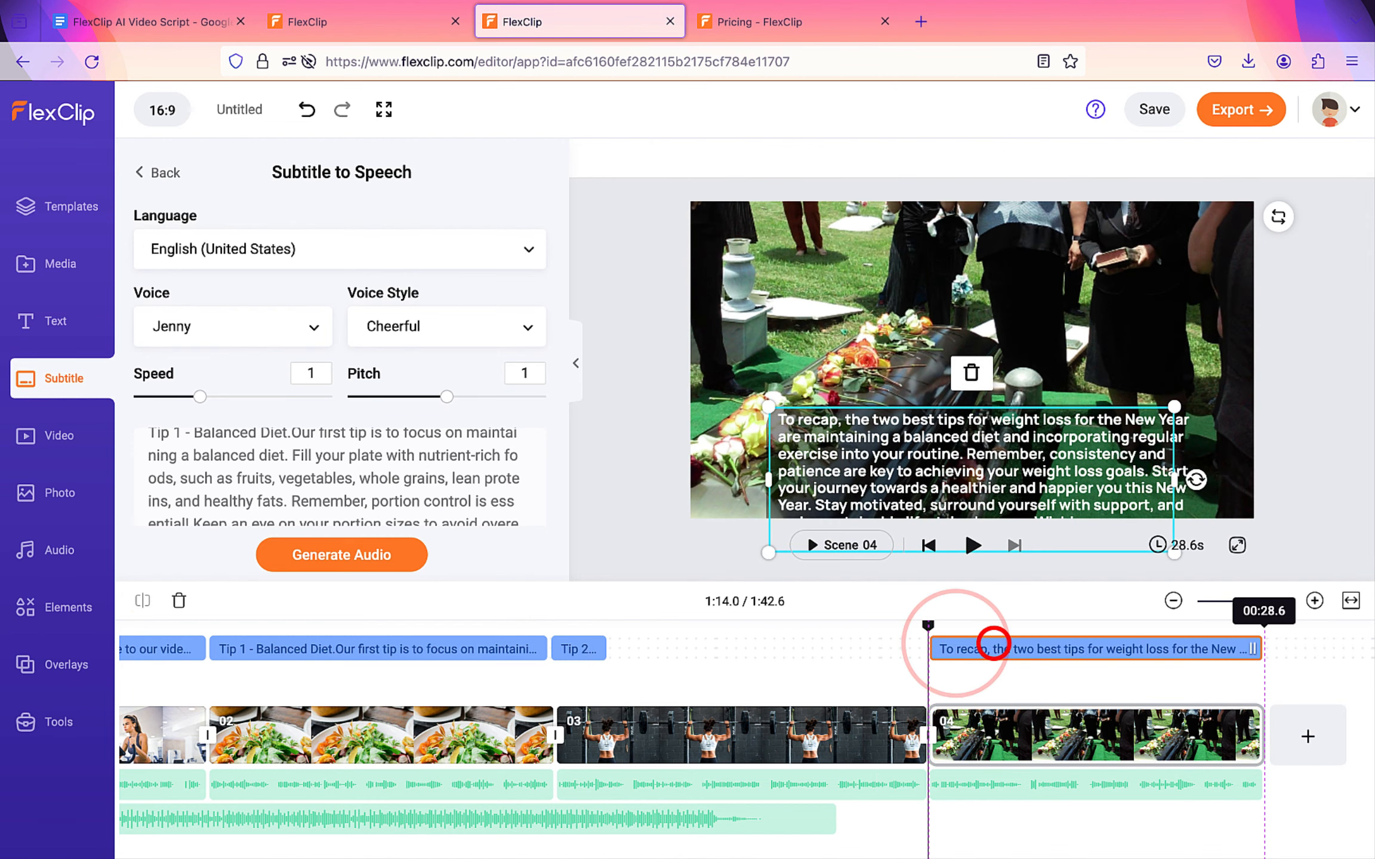
left_click_drag(599, 644, 927, 648)
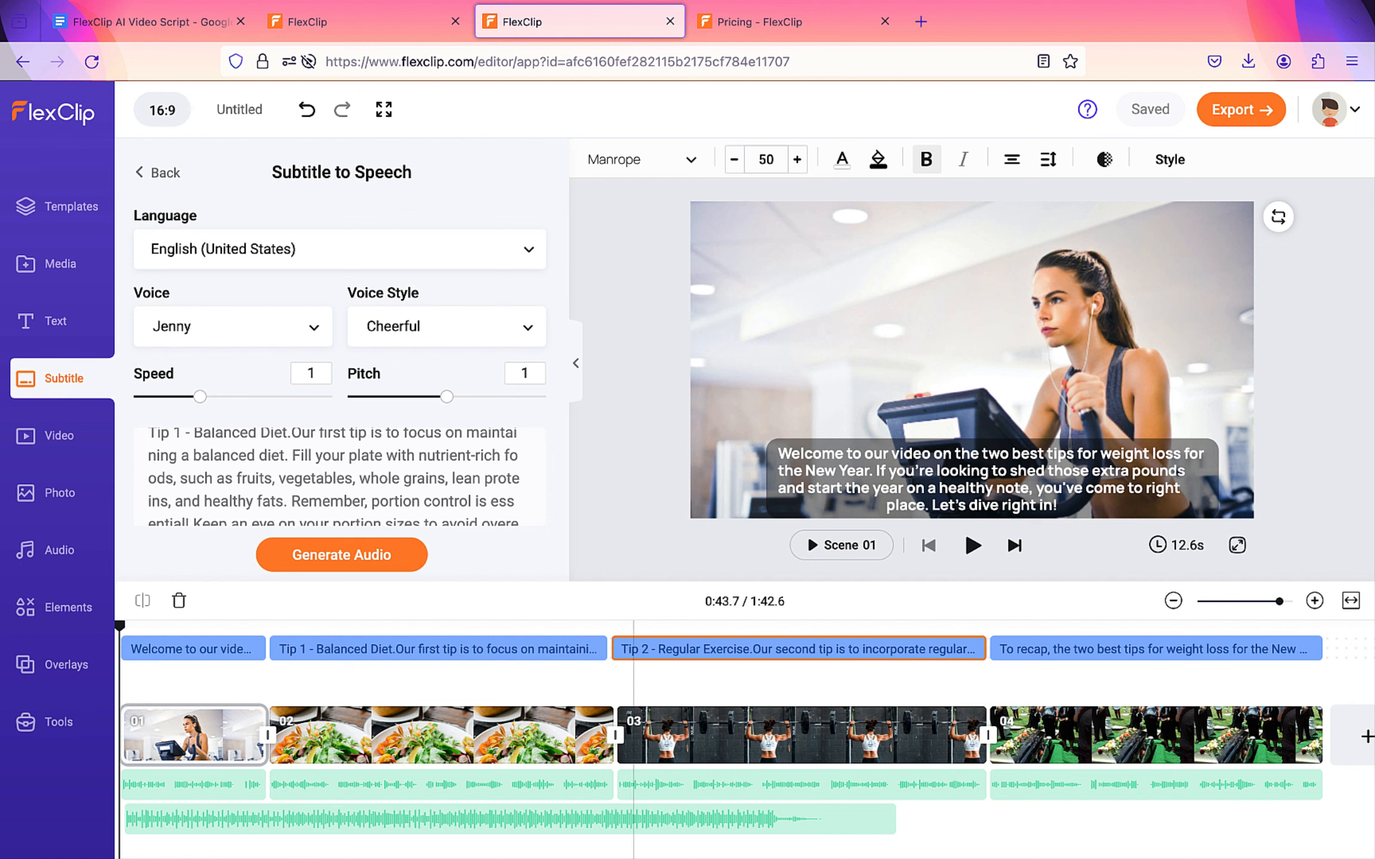
left_click(971, 545)
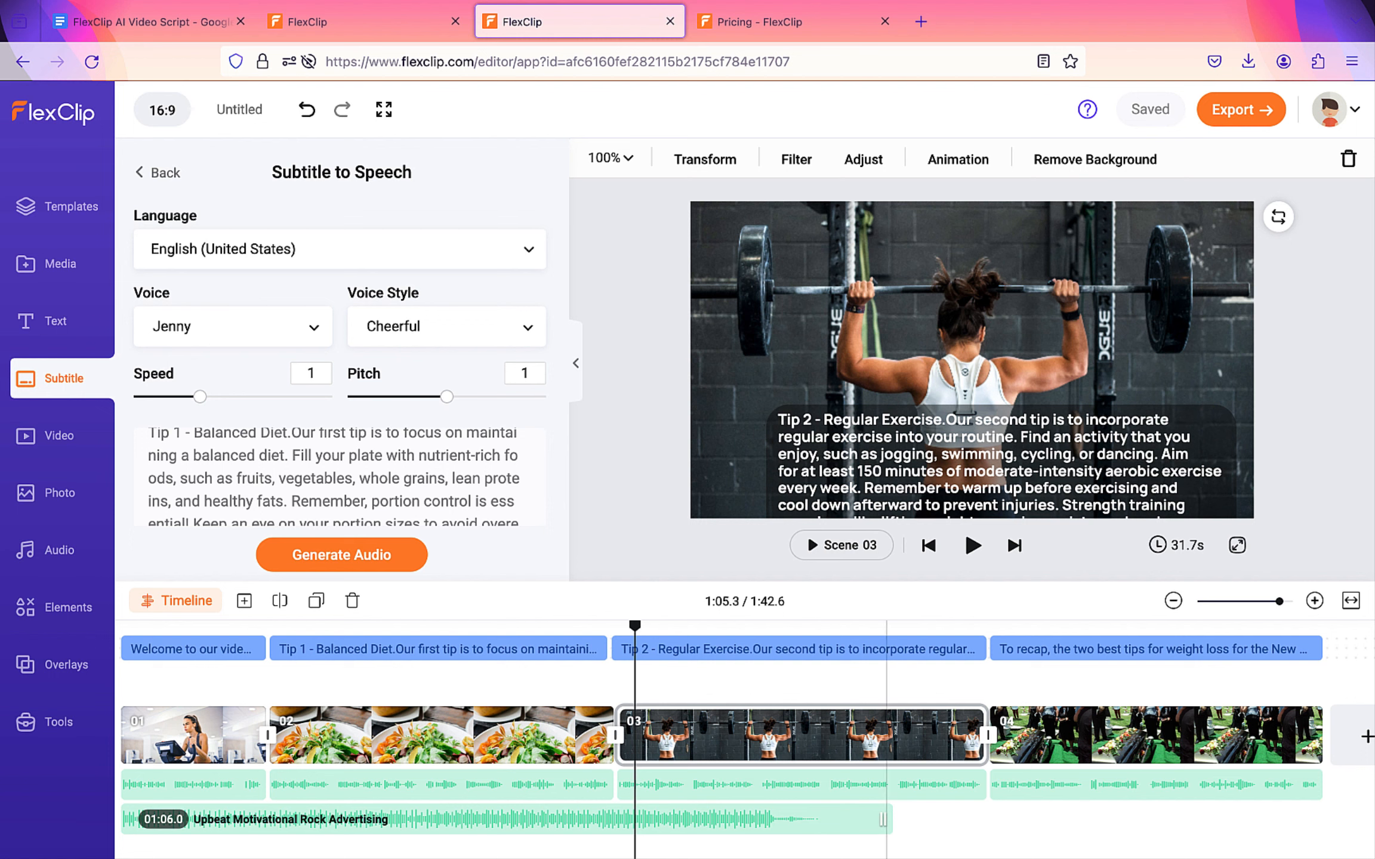
- Trim the fading end off the music track to 56.8 s, duplicate it, and place the copy directly after the original
left_click_drag(882, 819, 783, 819)
right_click(700, 716)
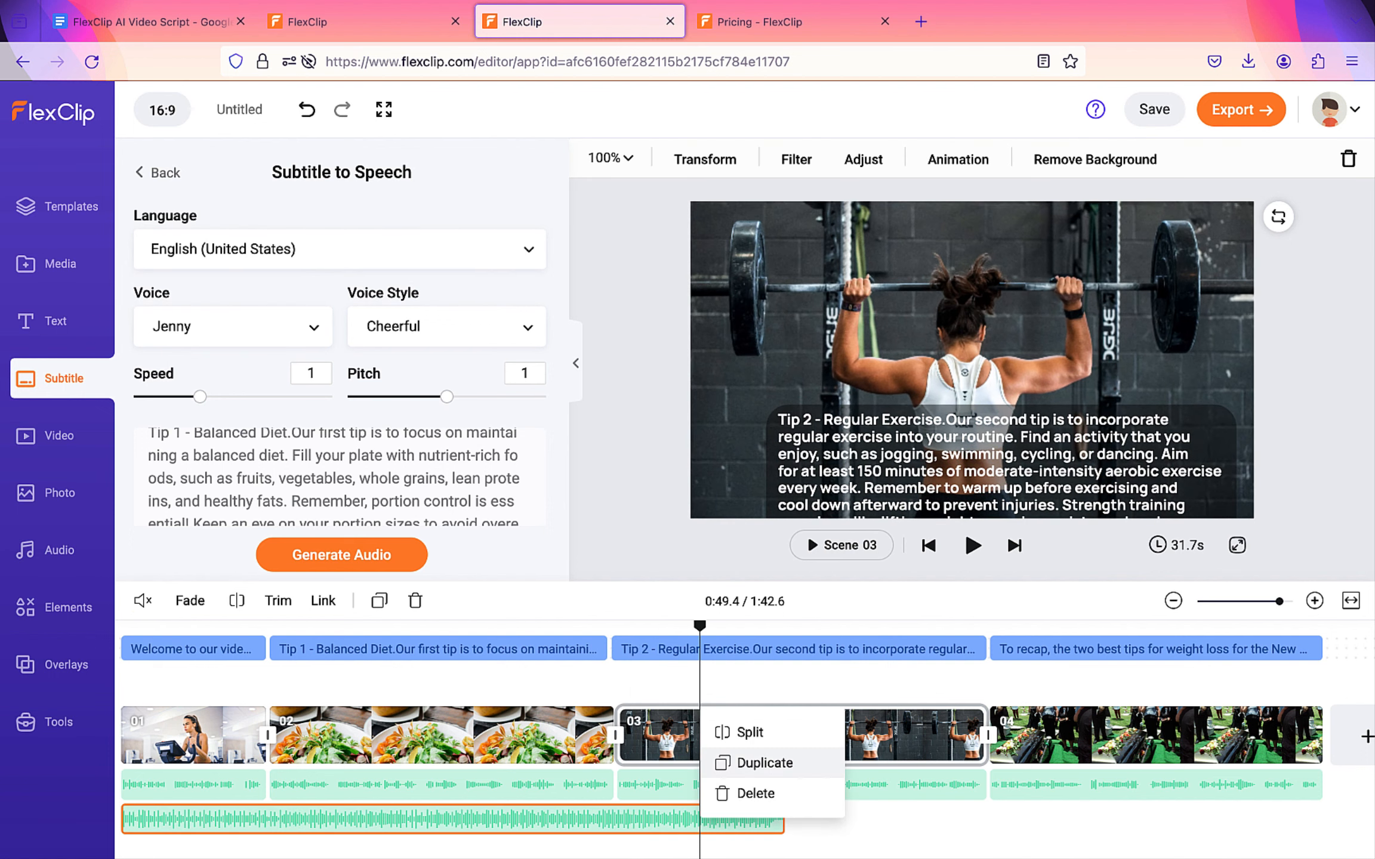
left_click(746, 760)
left_click_drag(777, 817, 852, 785)
scroll(786, 735, "right", 1)
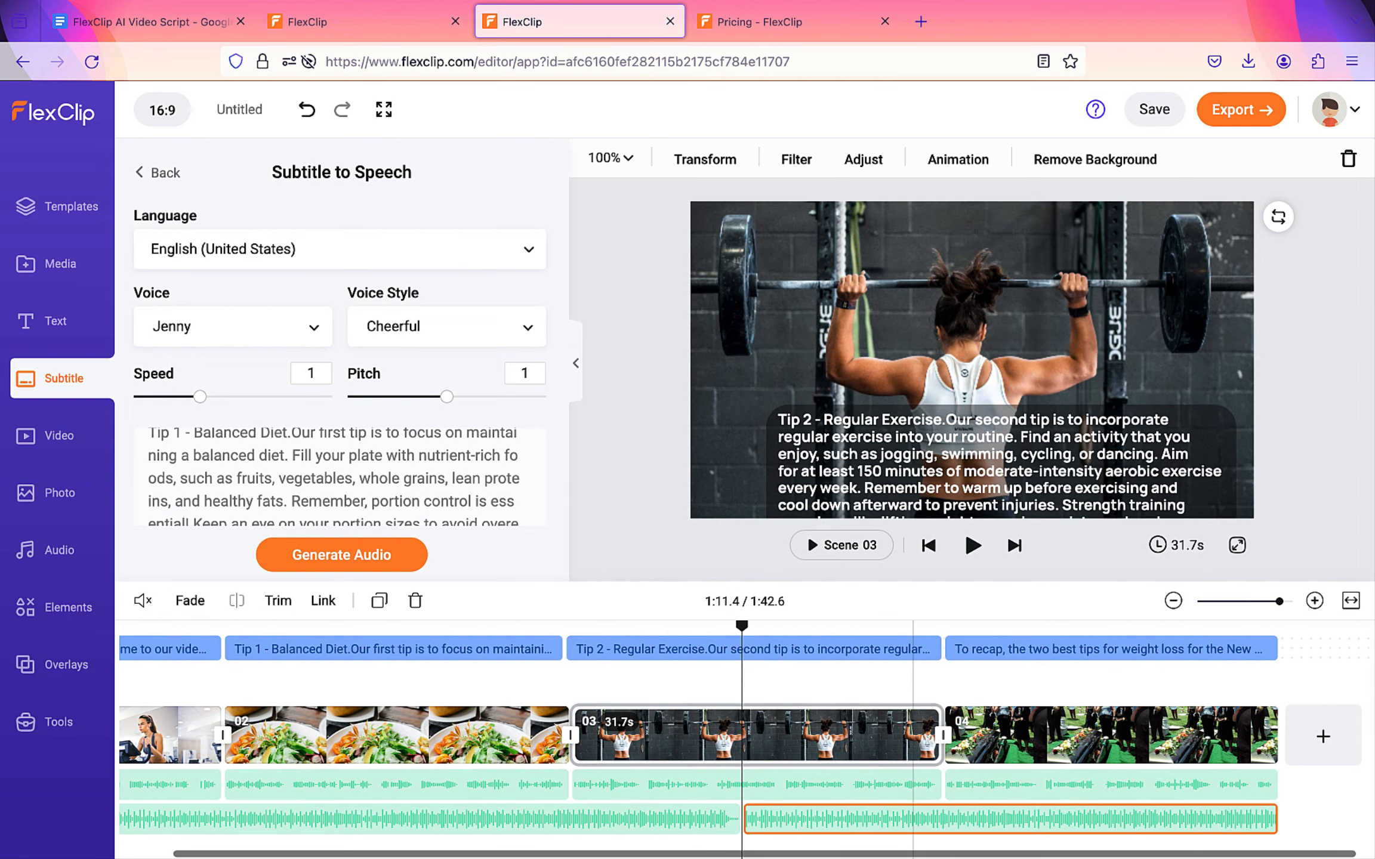
scroll(787, 784, "left", 1)
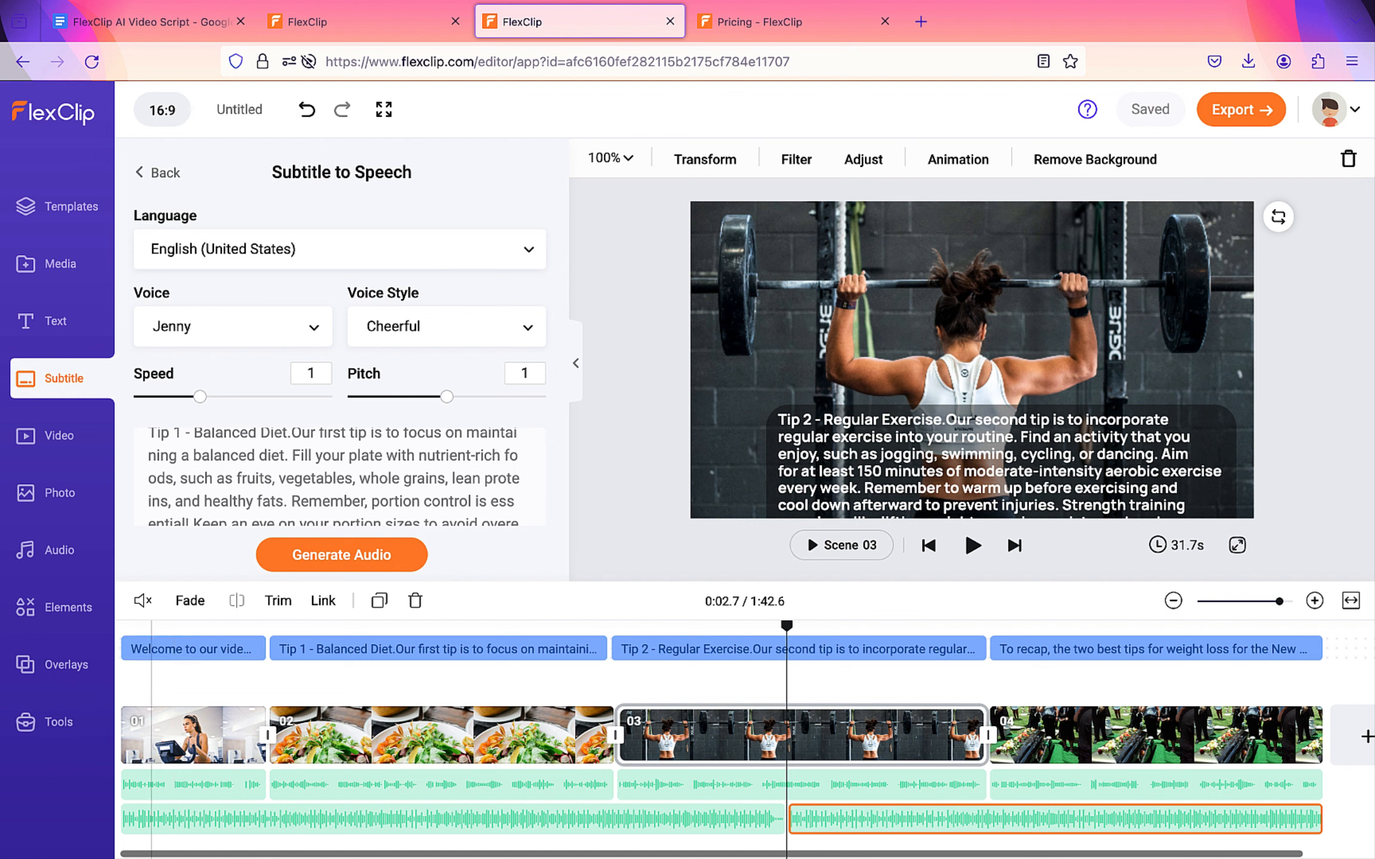
- Unmute the first background music clip and lower its volume to 14
left_click(250, 814)
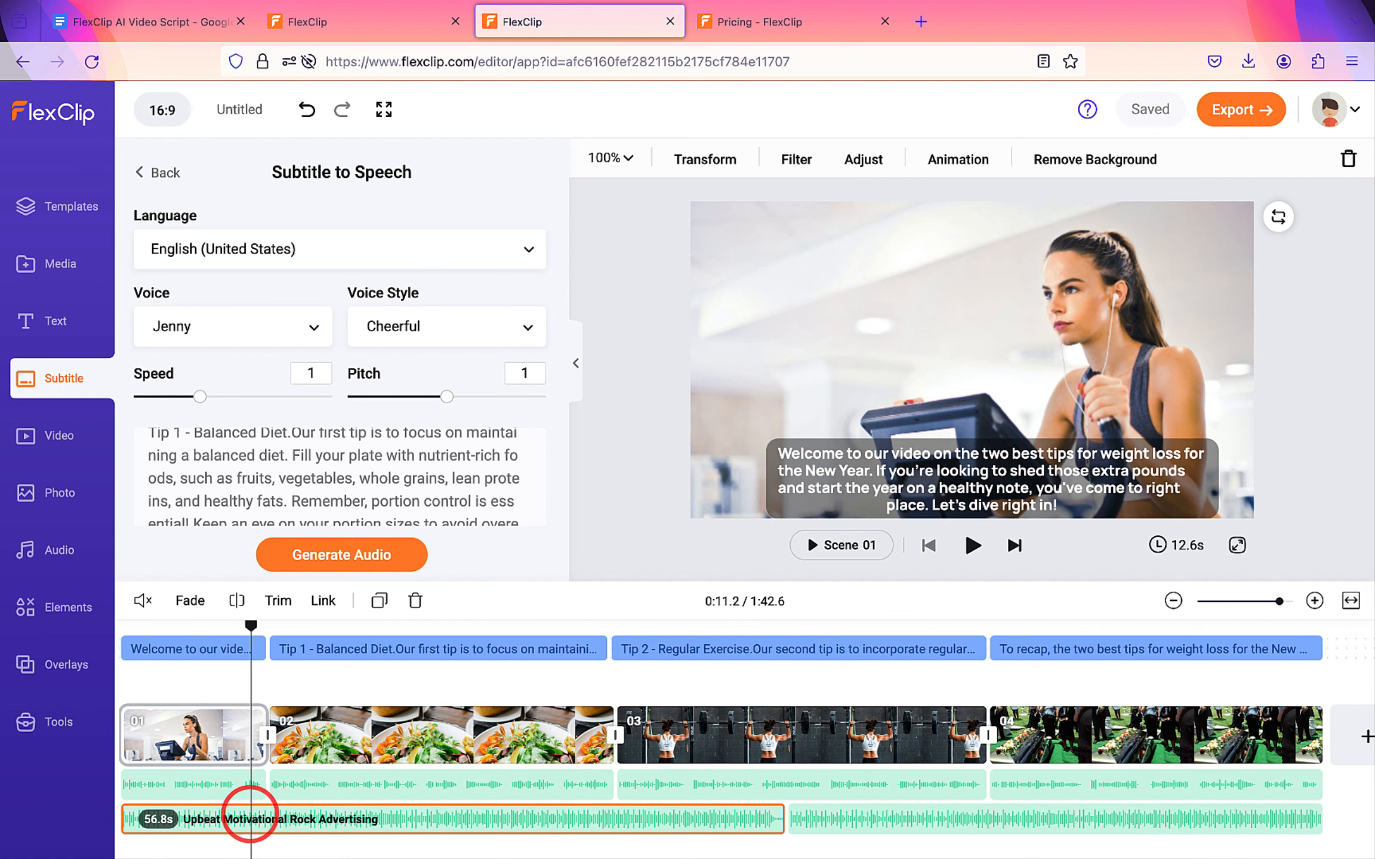
left_click(142, 600)
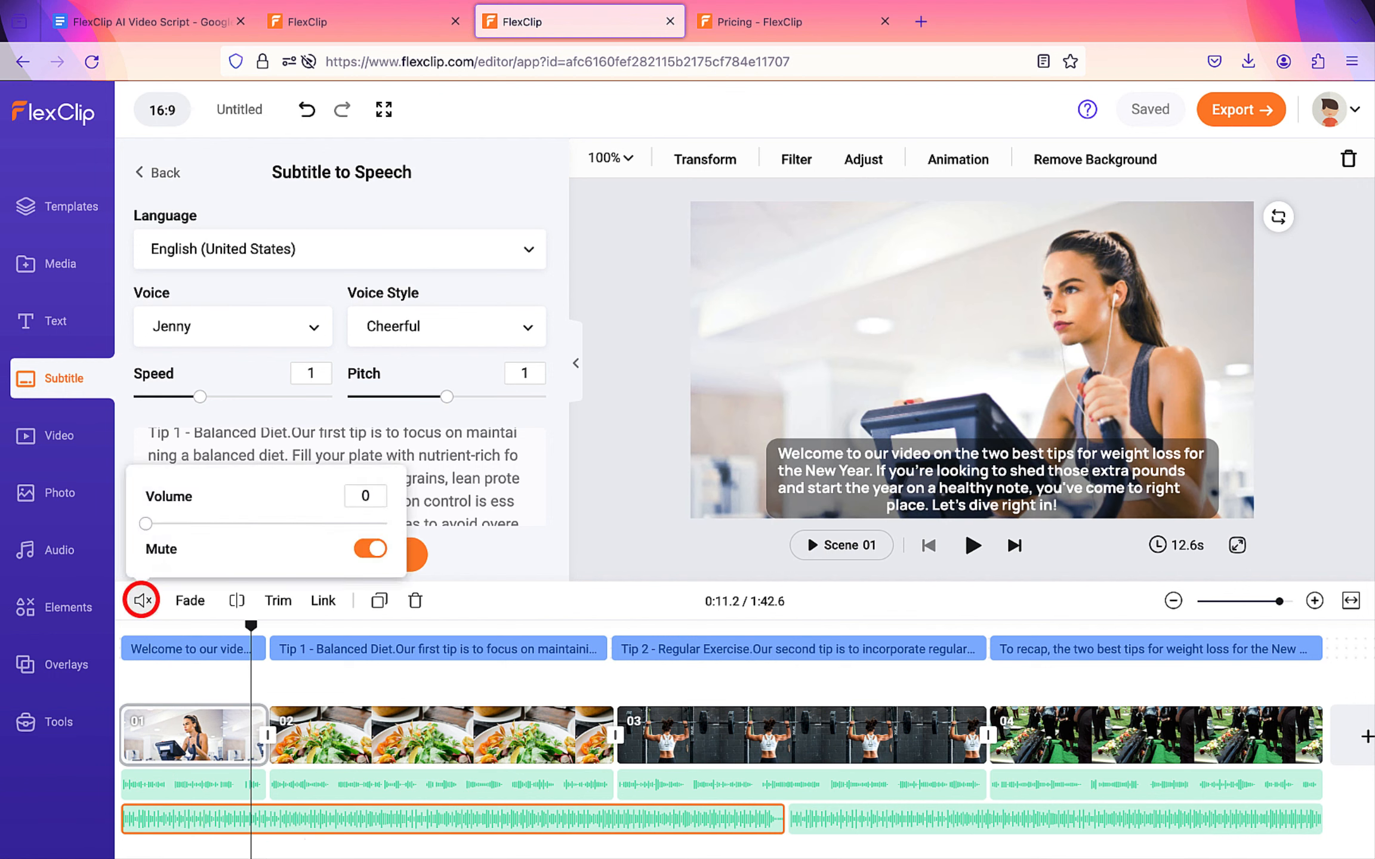
left_click(372, 548)
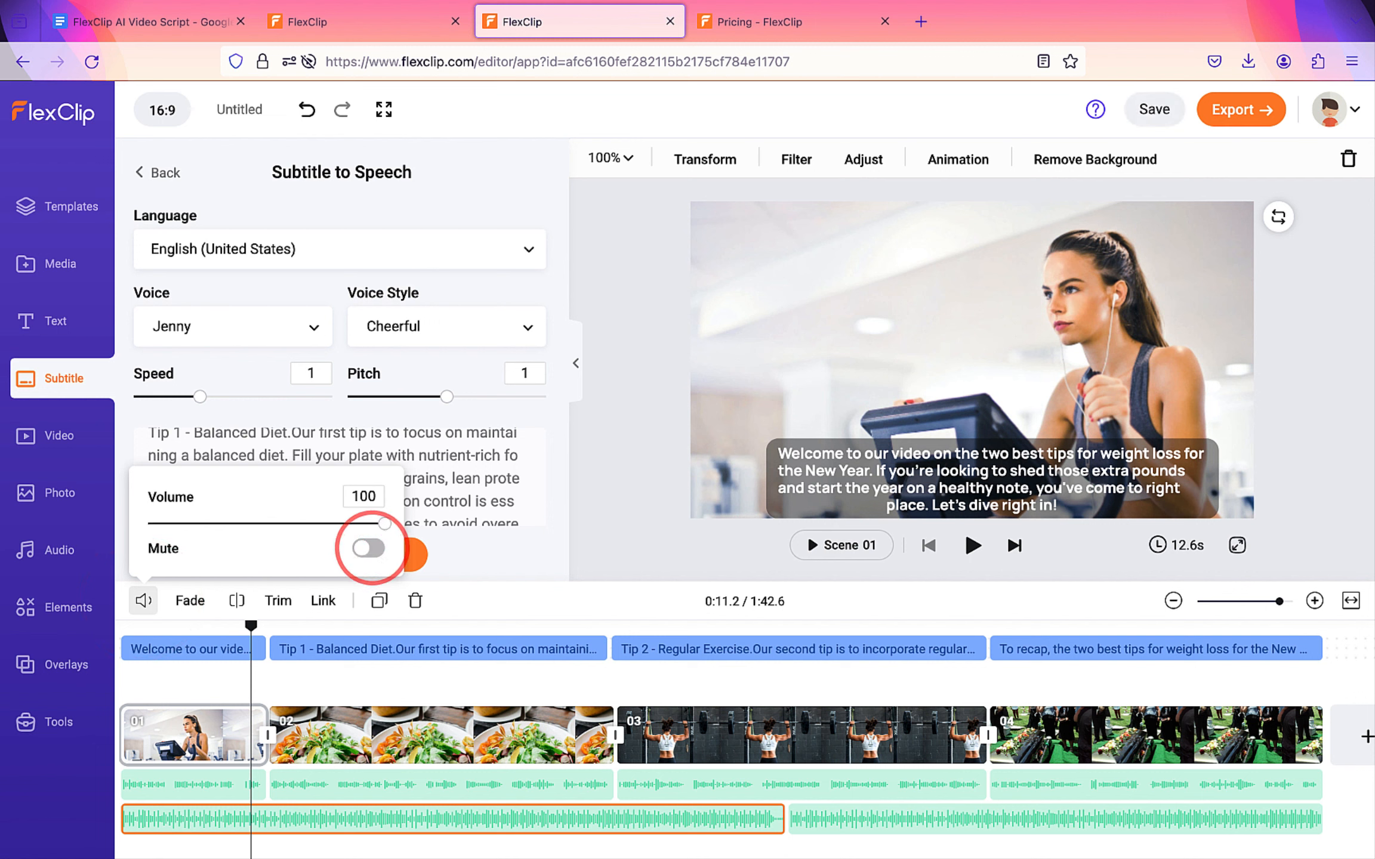
left_click_drag(384, 523, 188, 524)
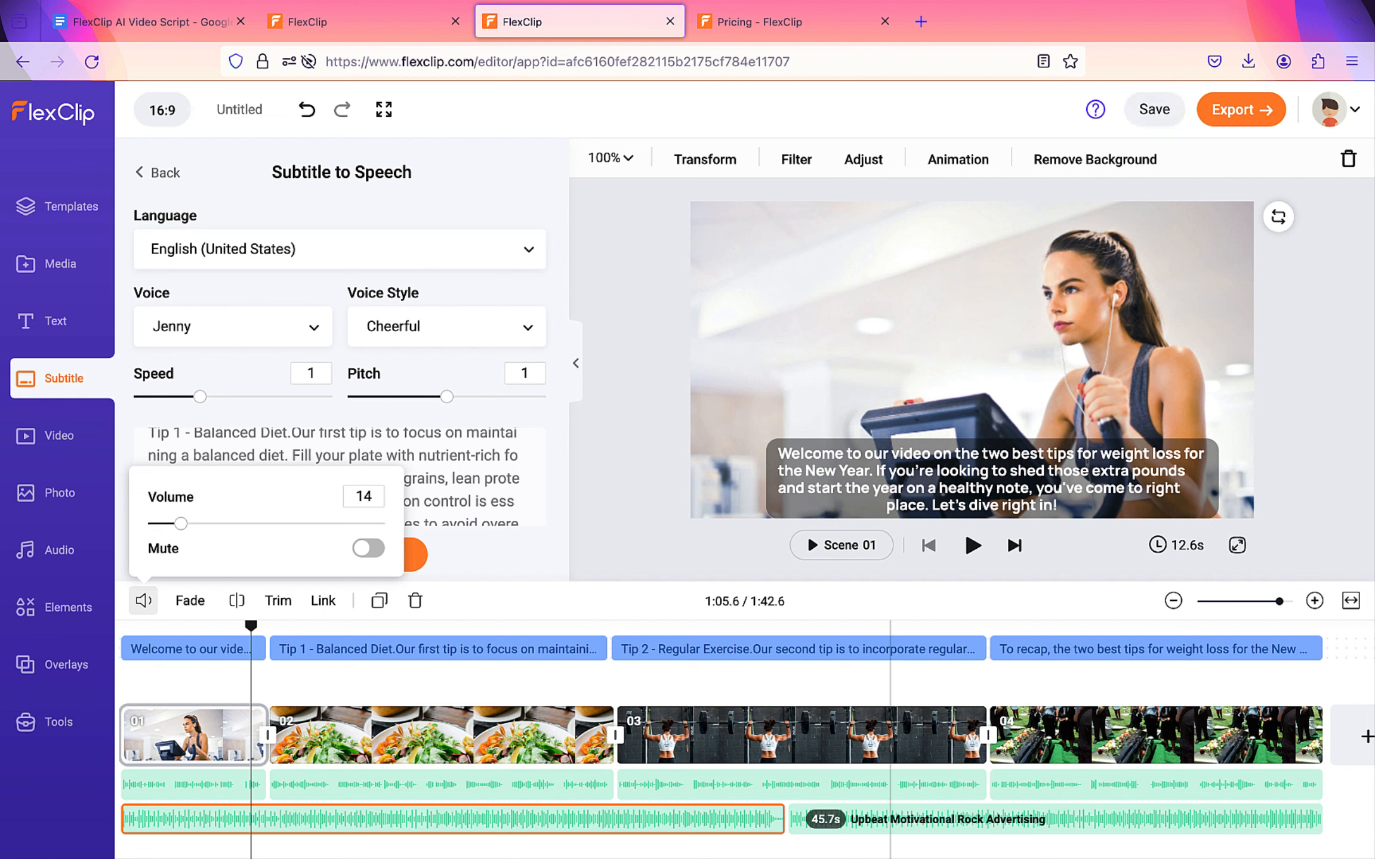
- Unmute the second background music clip and set its volume to 14 as well
left_click(889, 819)
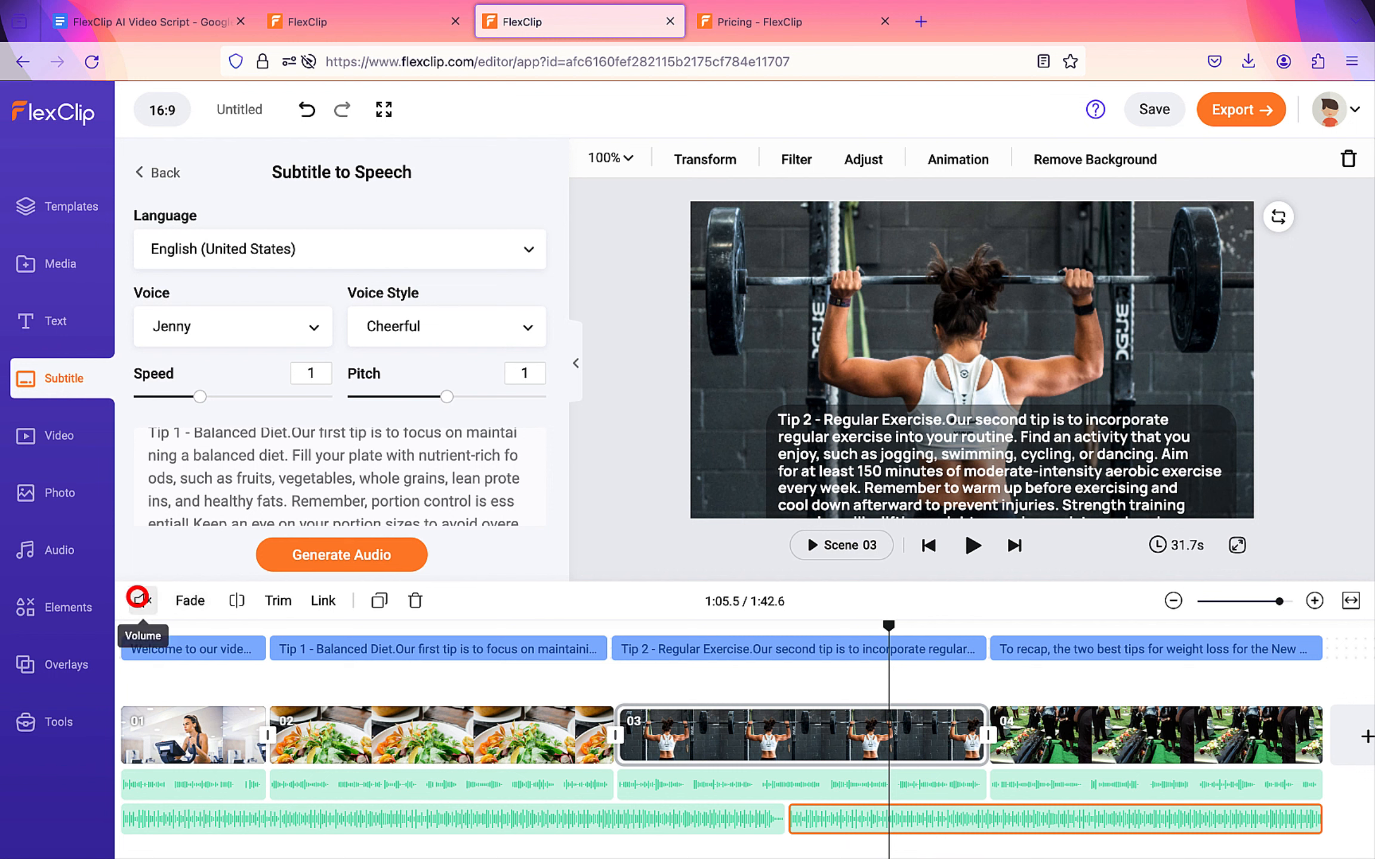
left_click(143, 600)
left_click(368, 548)
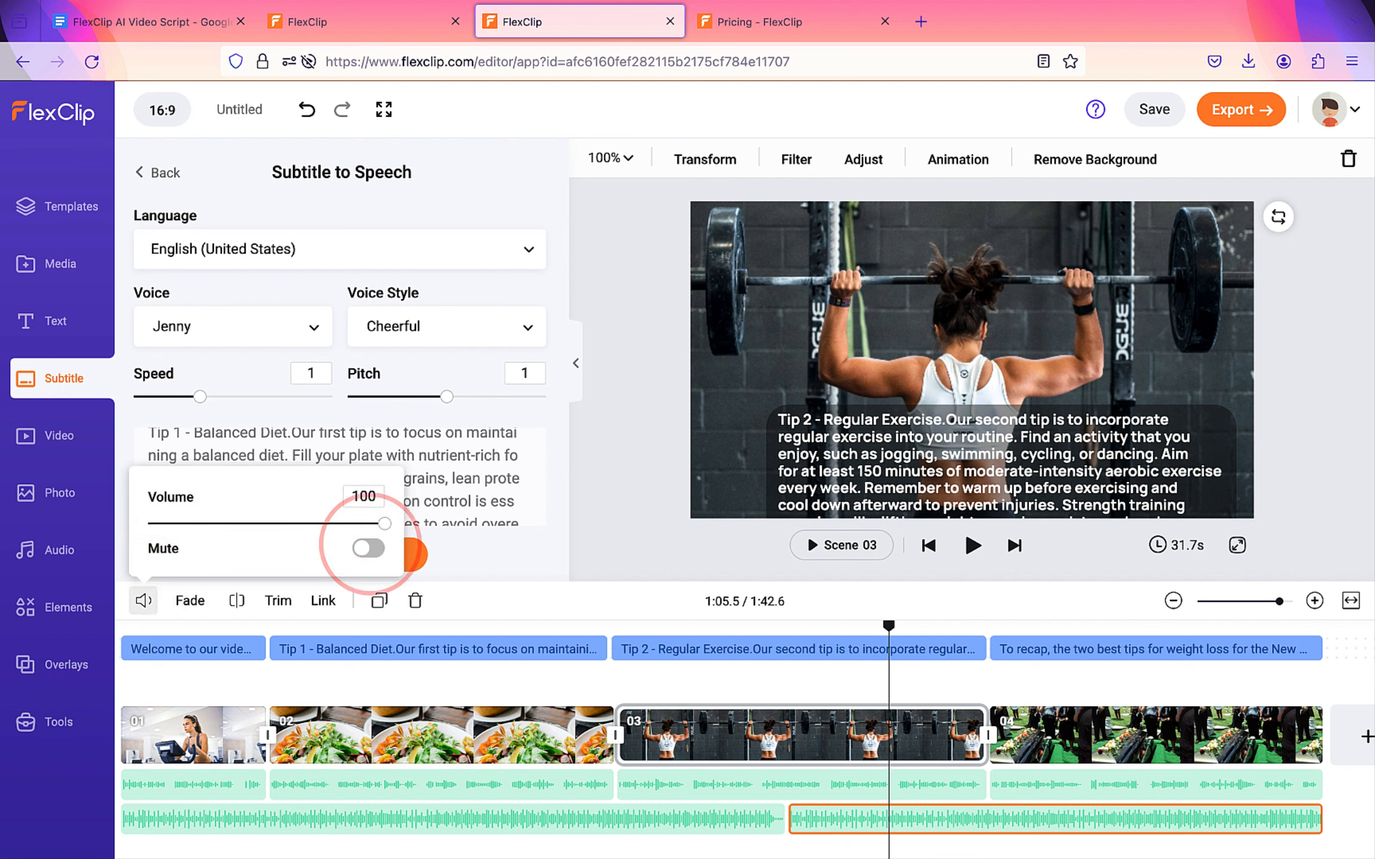
left_click(374, 496)
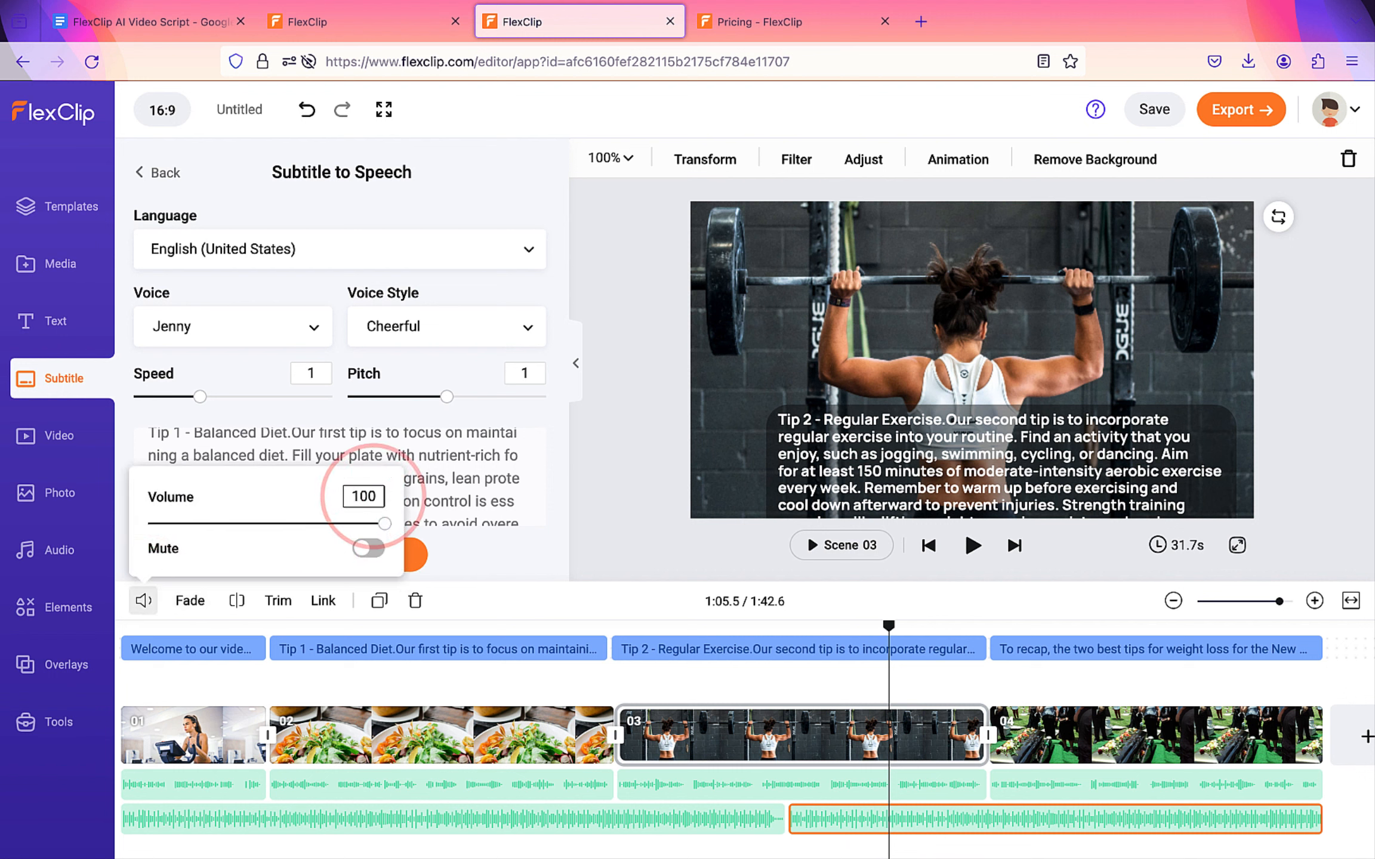
left_click(373, 496)
key("BackSpace")
key("BackSpace")
type("4")
- Play the opening of scene 01 to check how the music balances with the voice-over
left_click(131, 625)
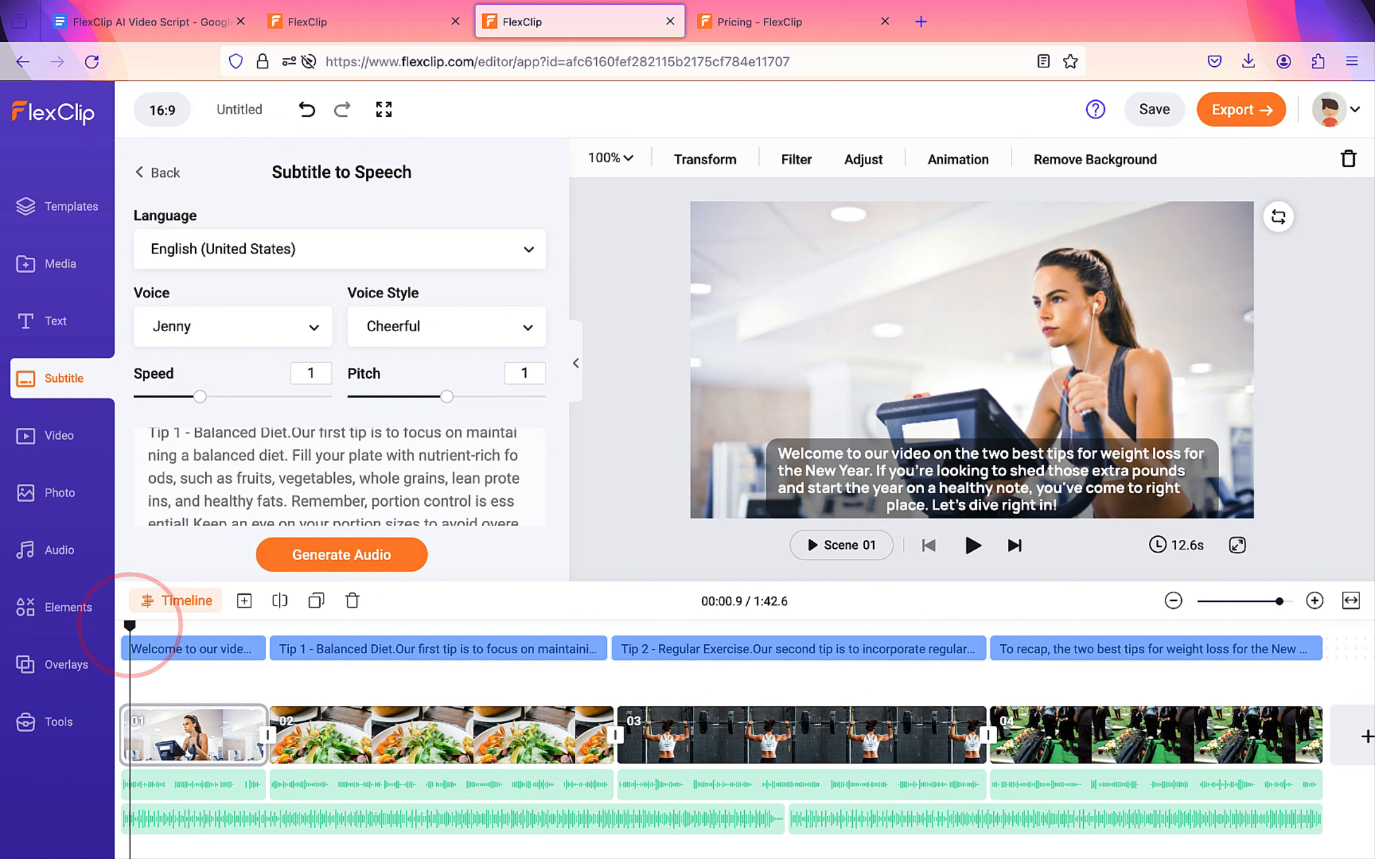
key("space")
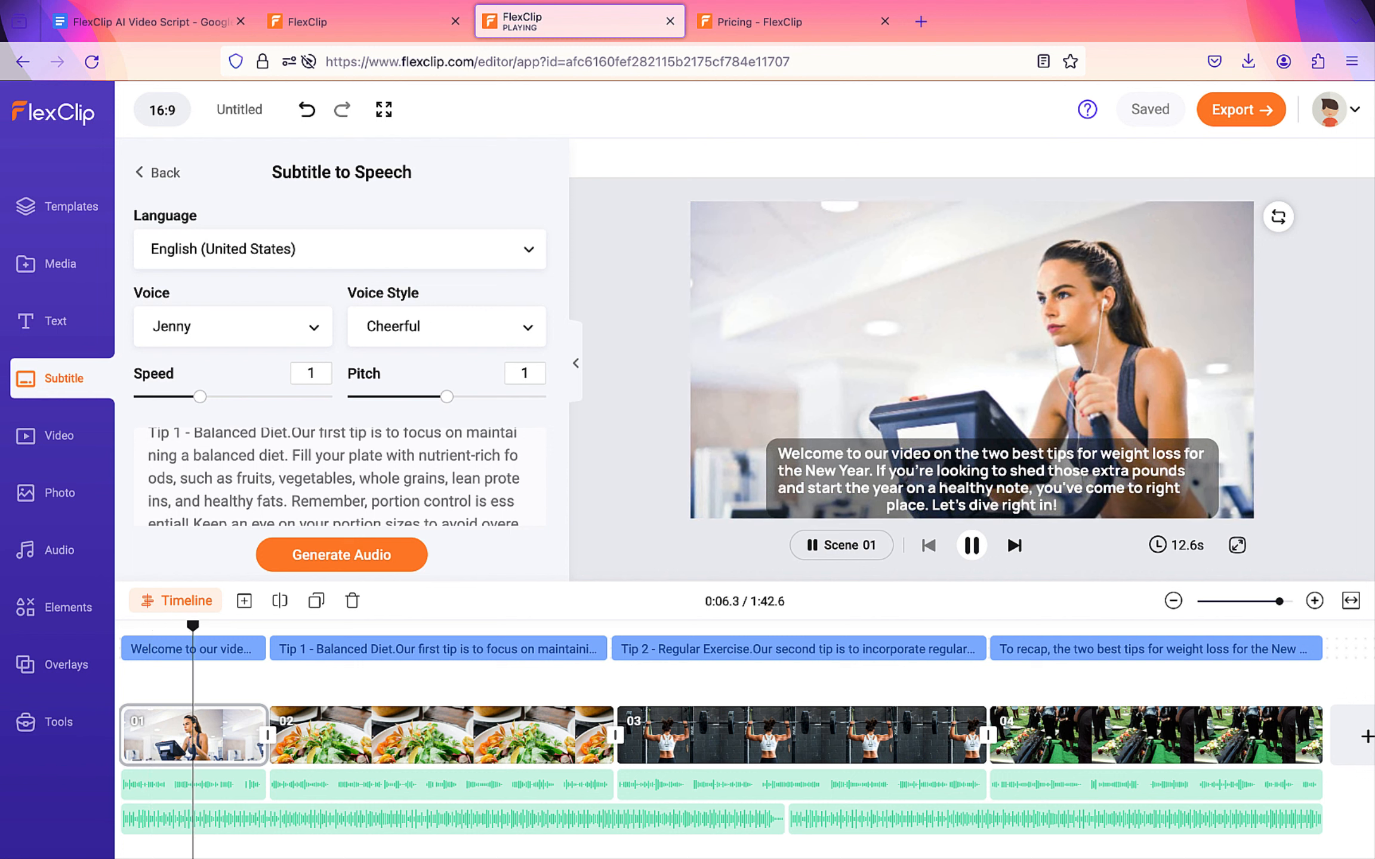
key("space")
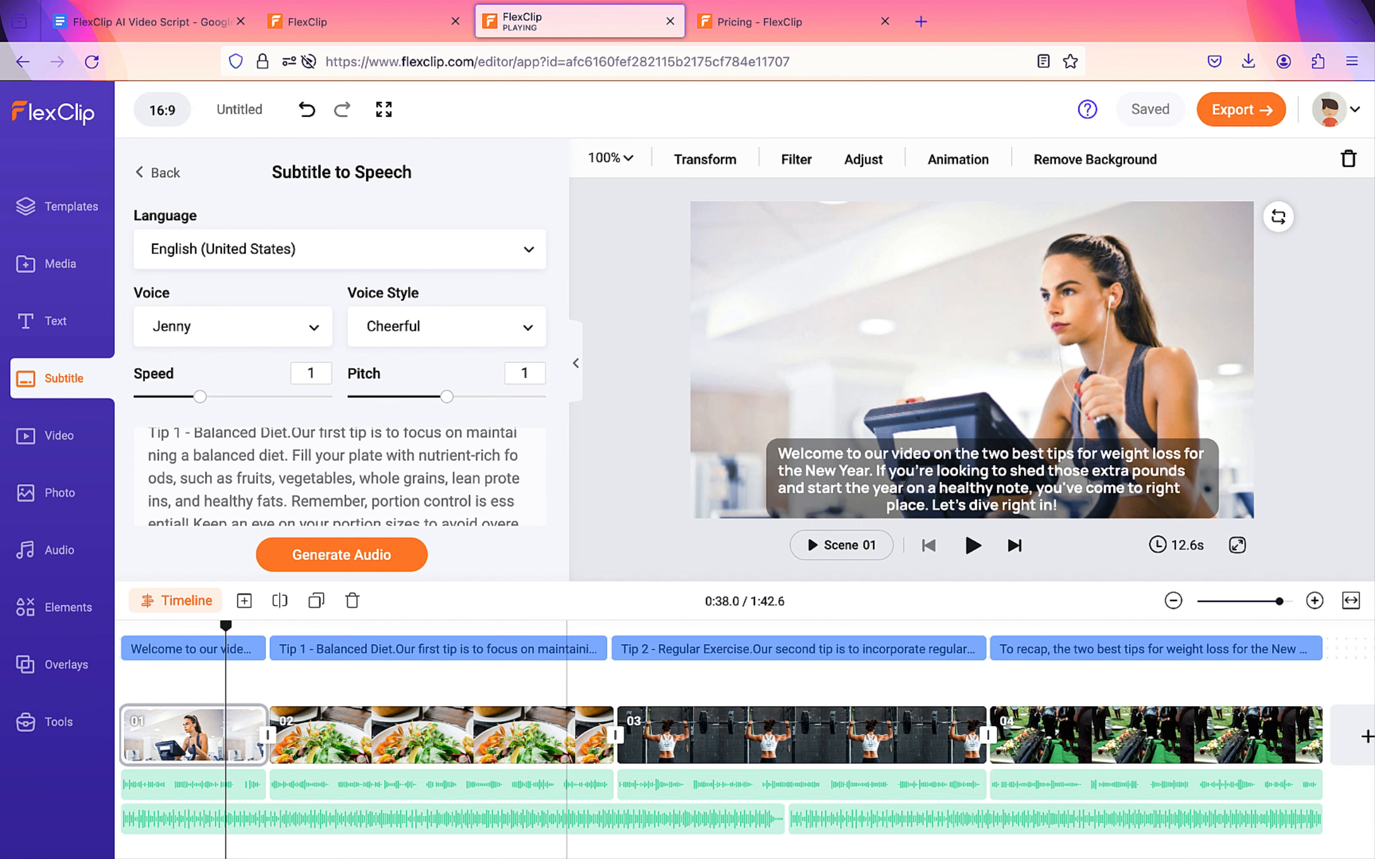
- Search the audio library for "motivation" and preview the first four tracks, from Broken Wings to Inspiring Emotional Epic Piano
left_click(522, 817)
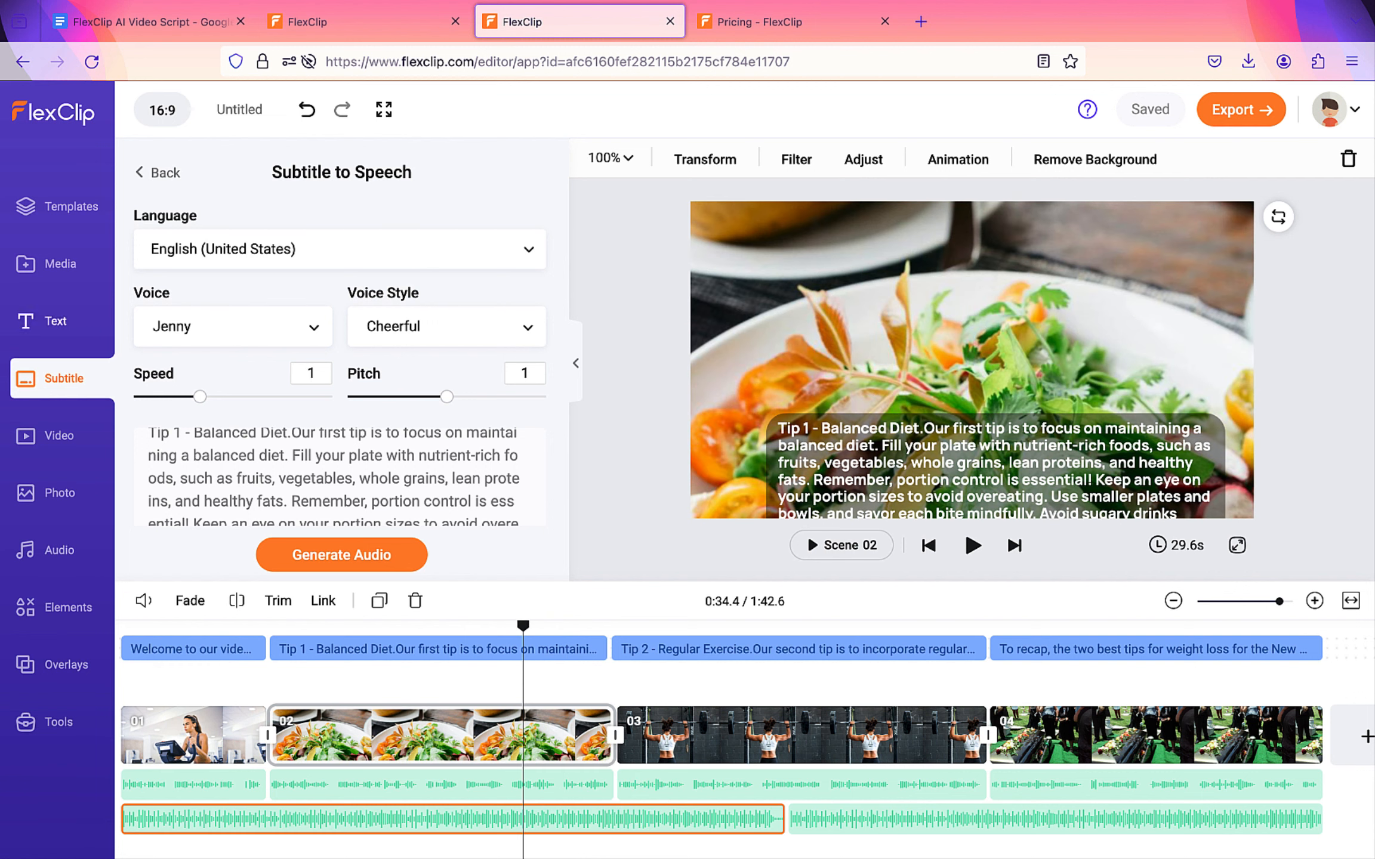
left_click(58, 548)
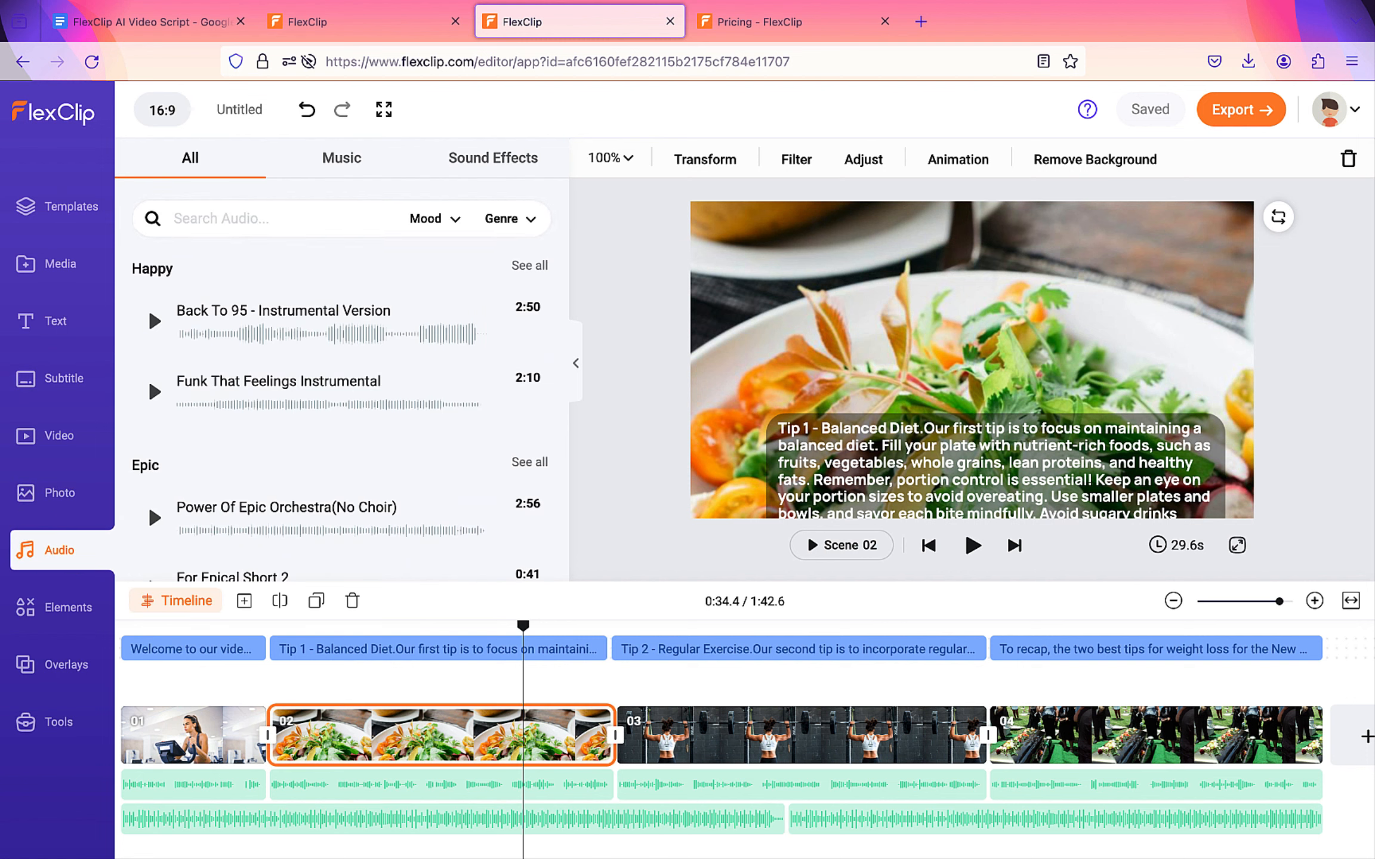
left_click(209, 217)
type("motivation")
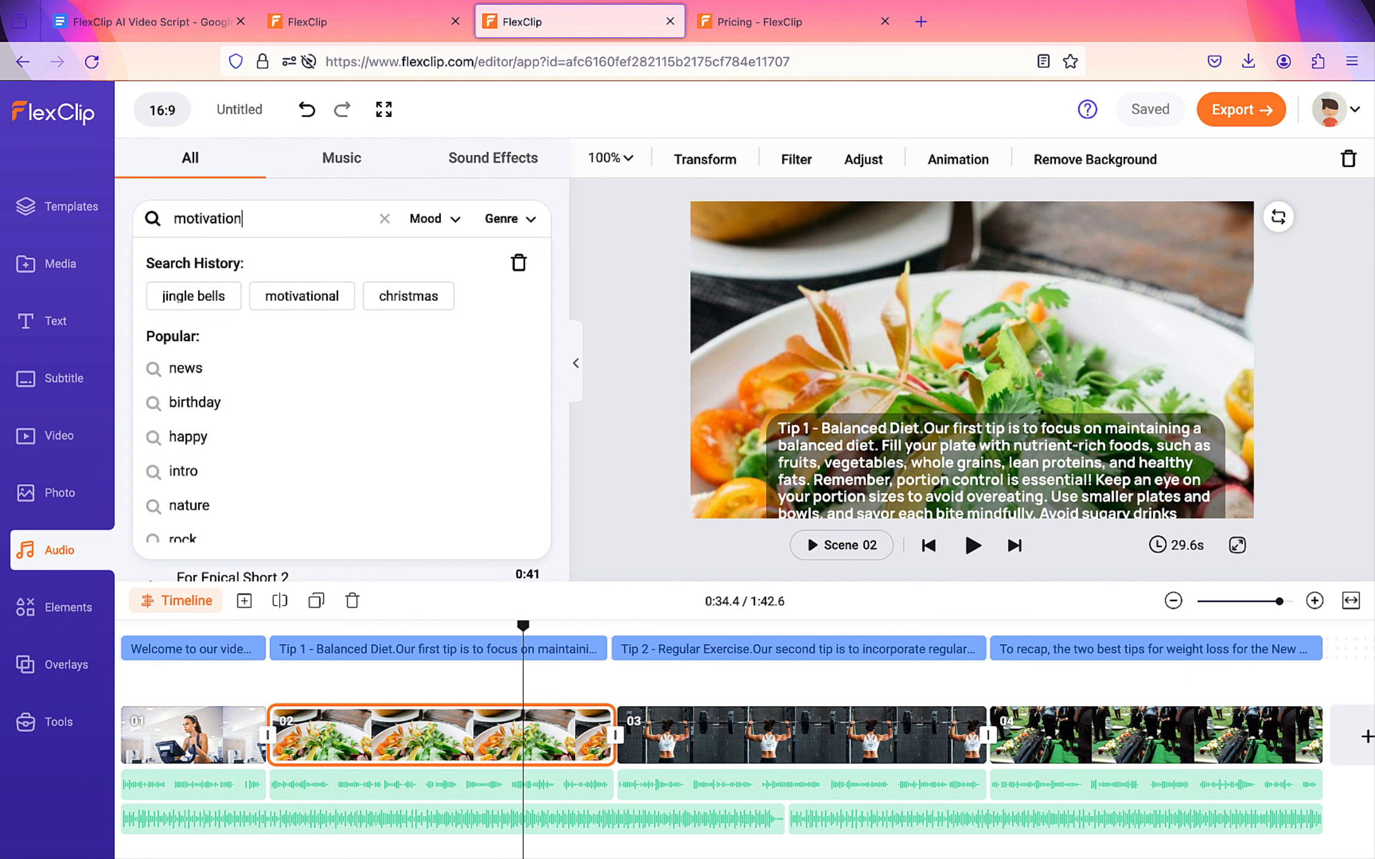
key("Return")
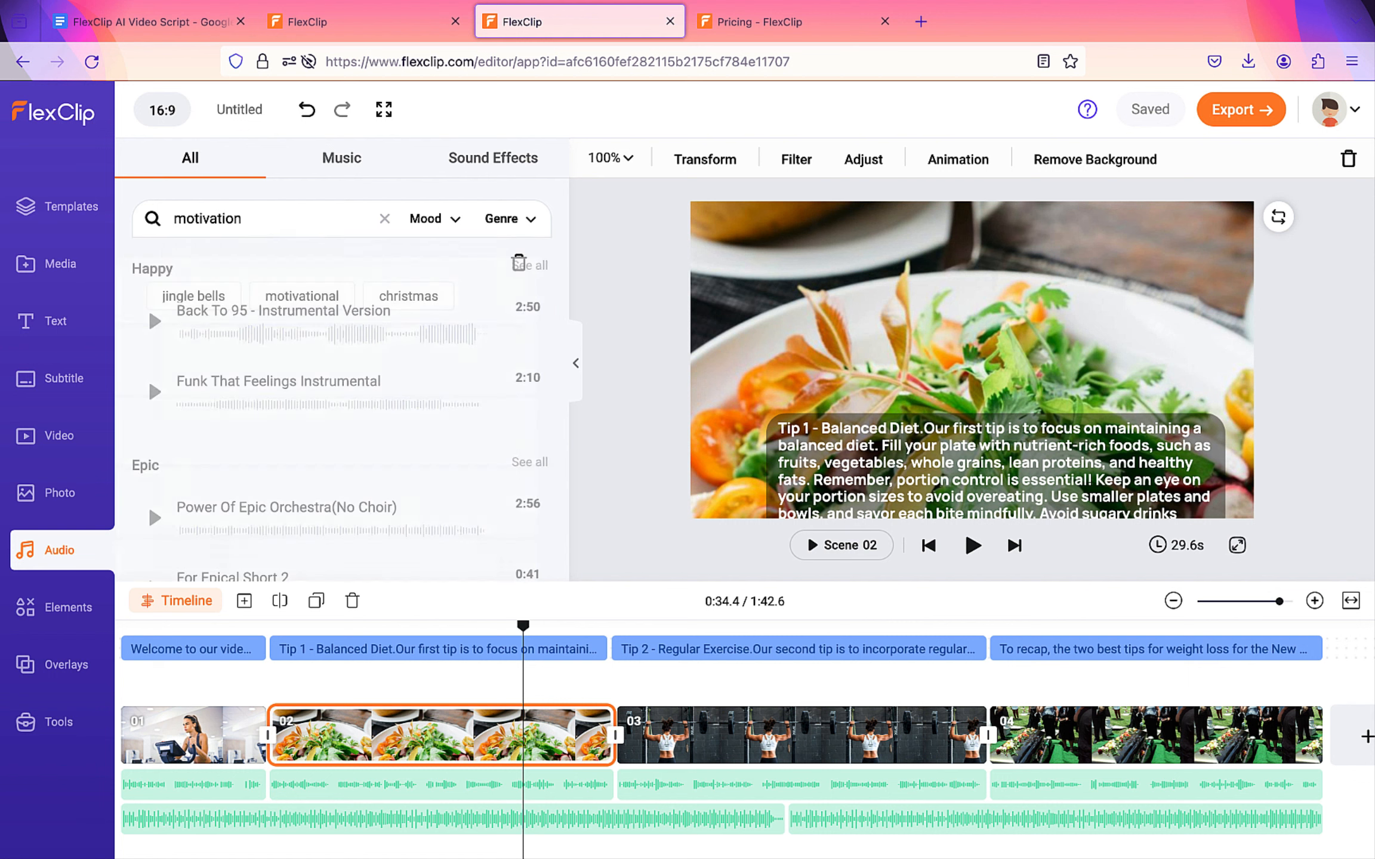
left_click(153, 290)
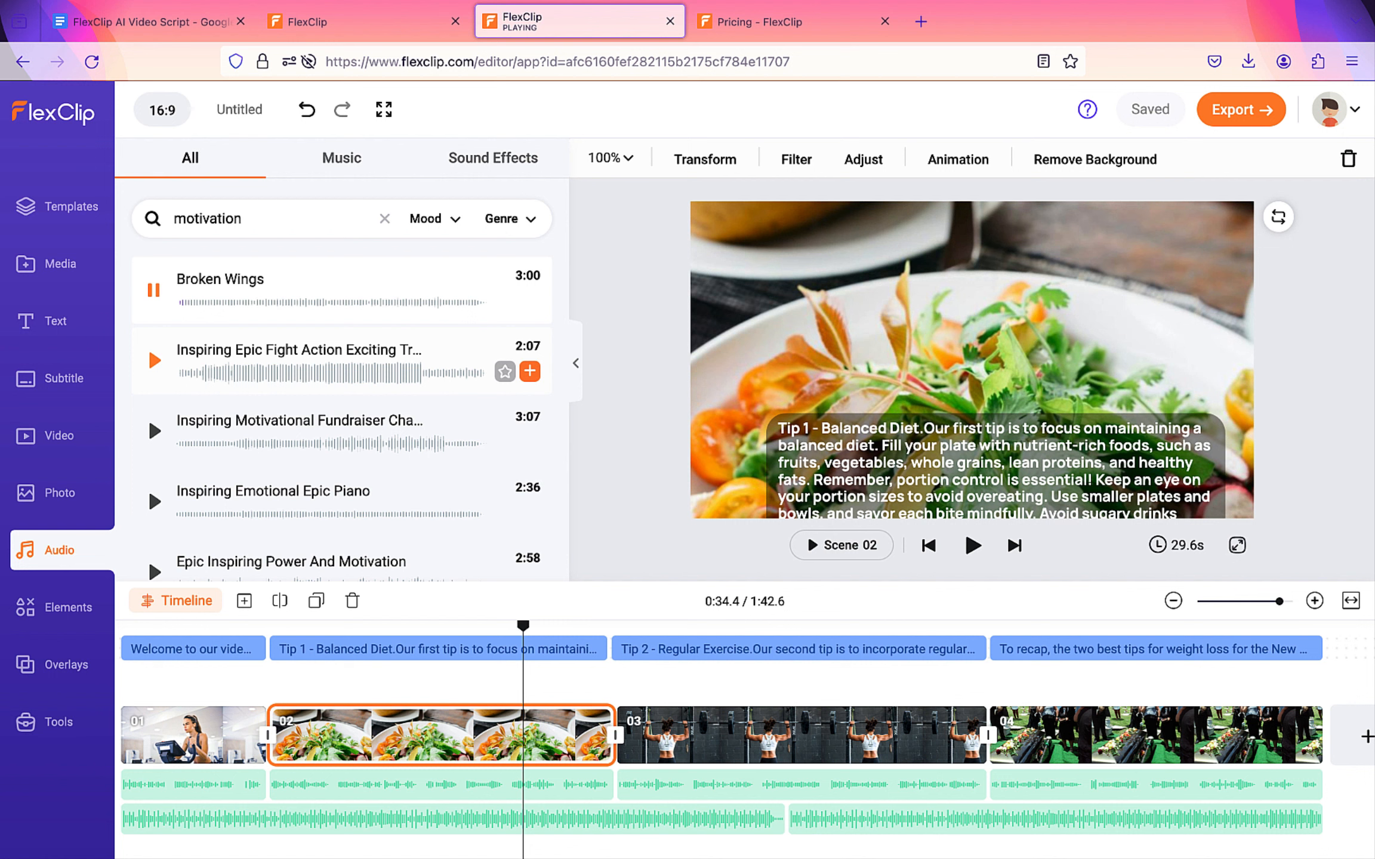
left_click(154, 360)
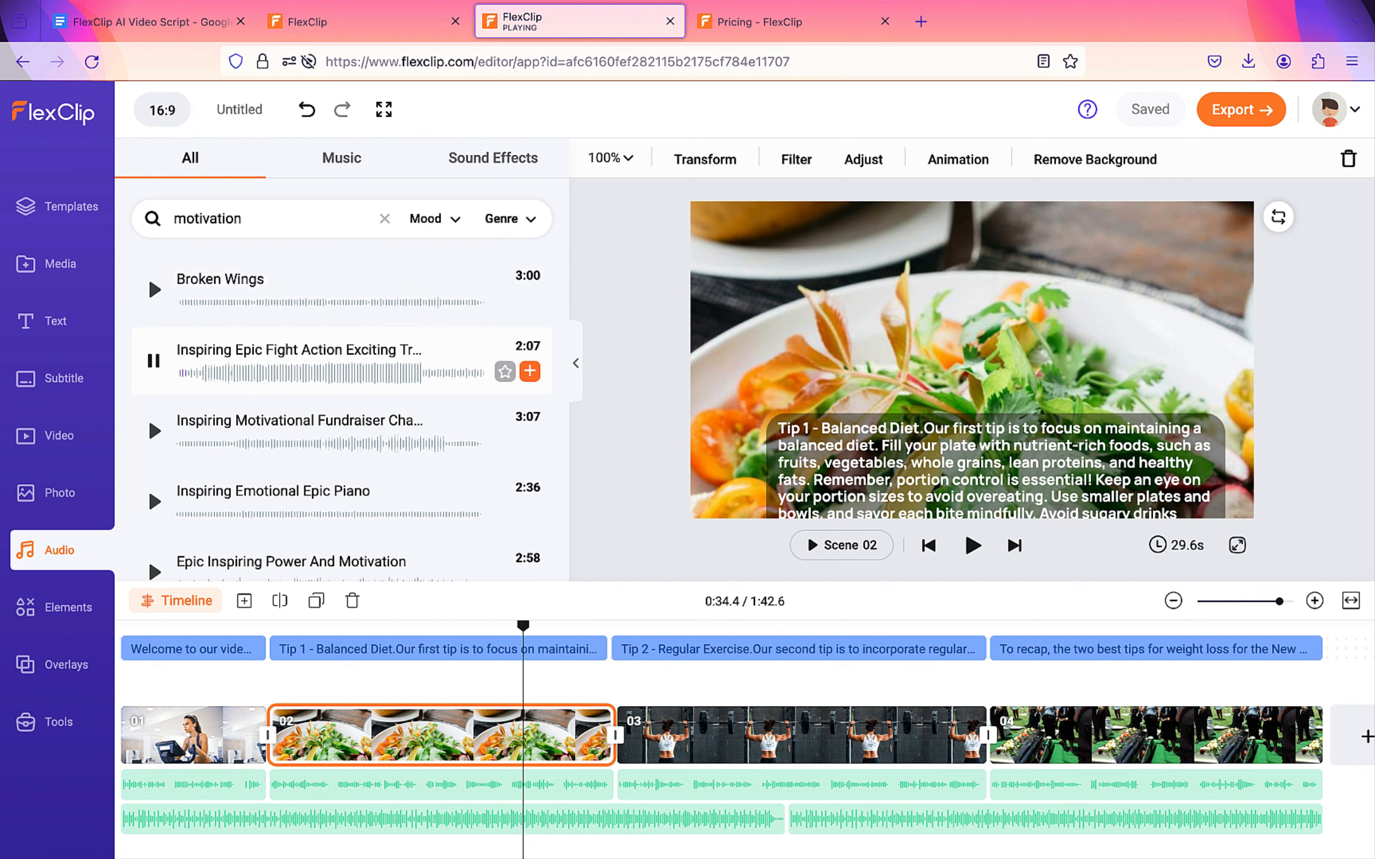
left_click(154, 431)
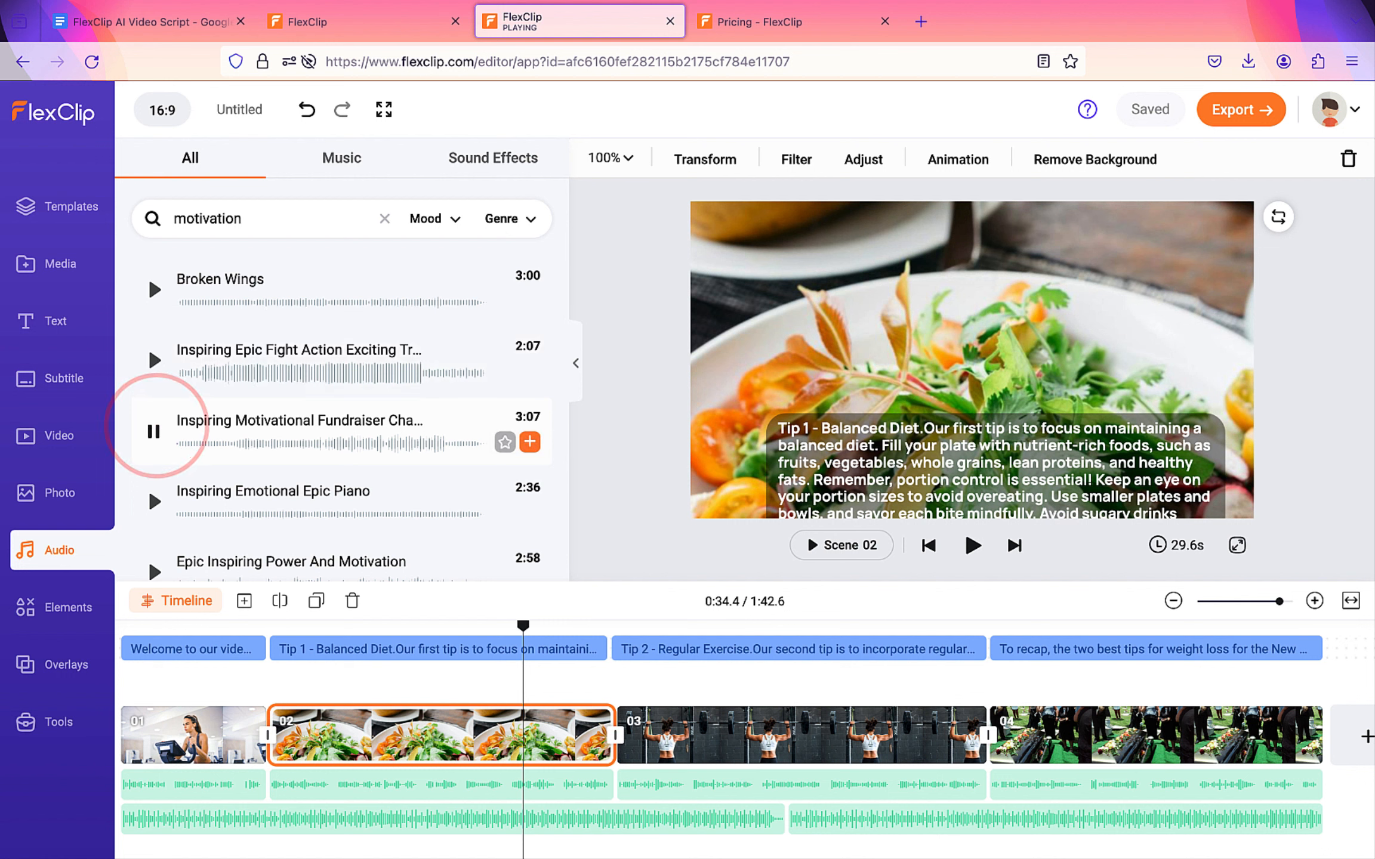
left_click(154, 501)
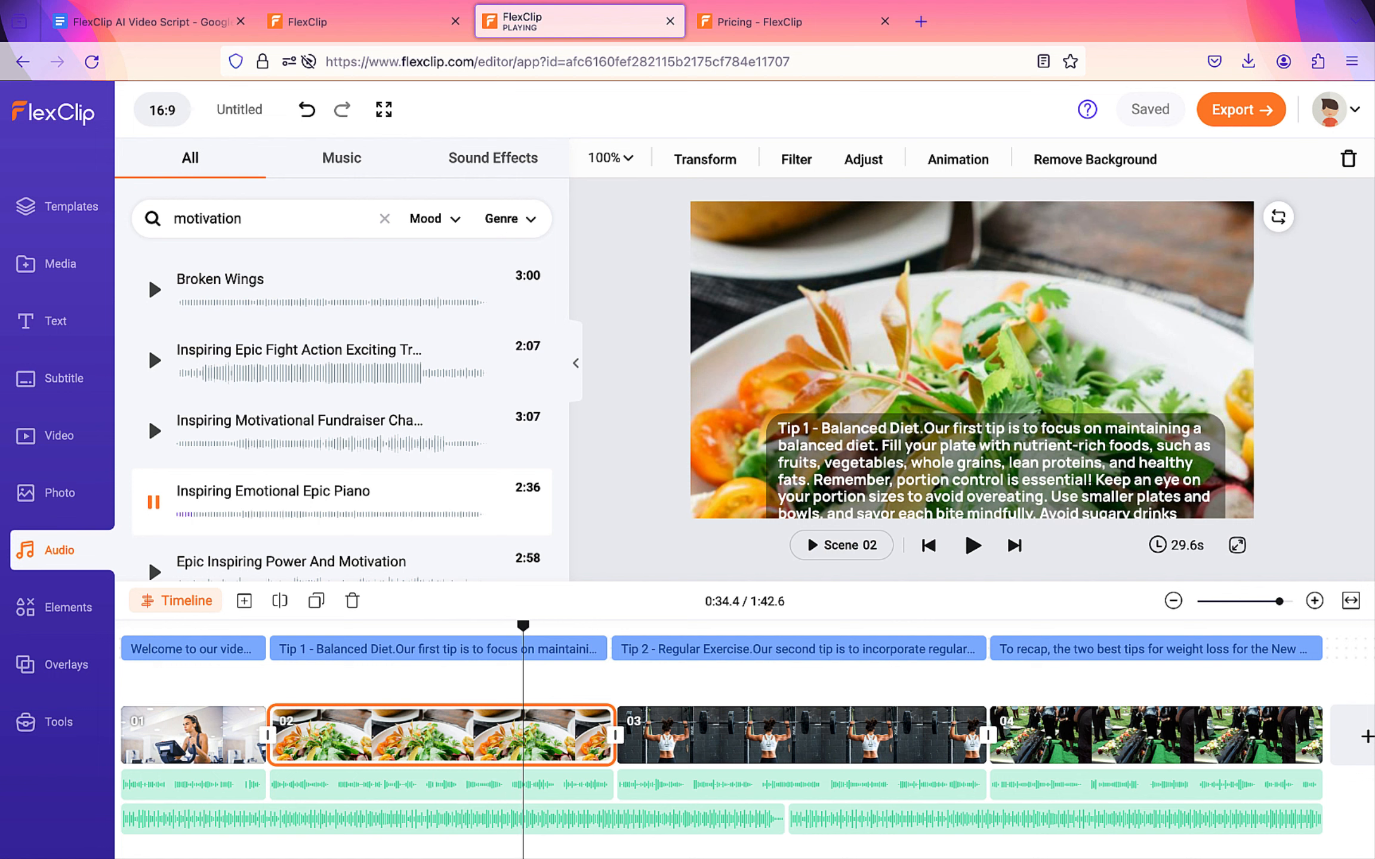
left_click(153, 502)
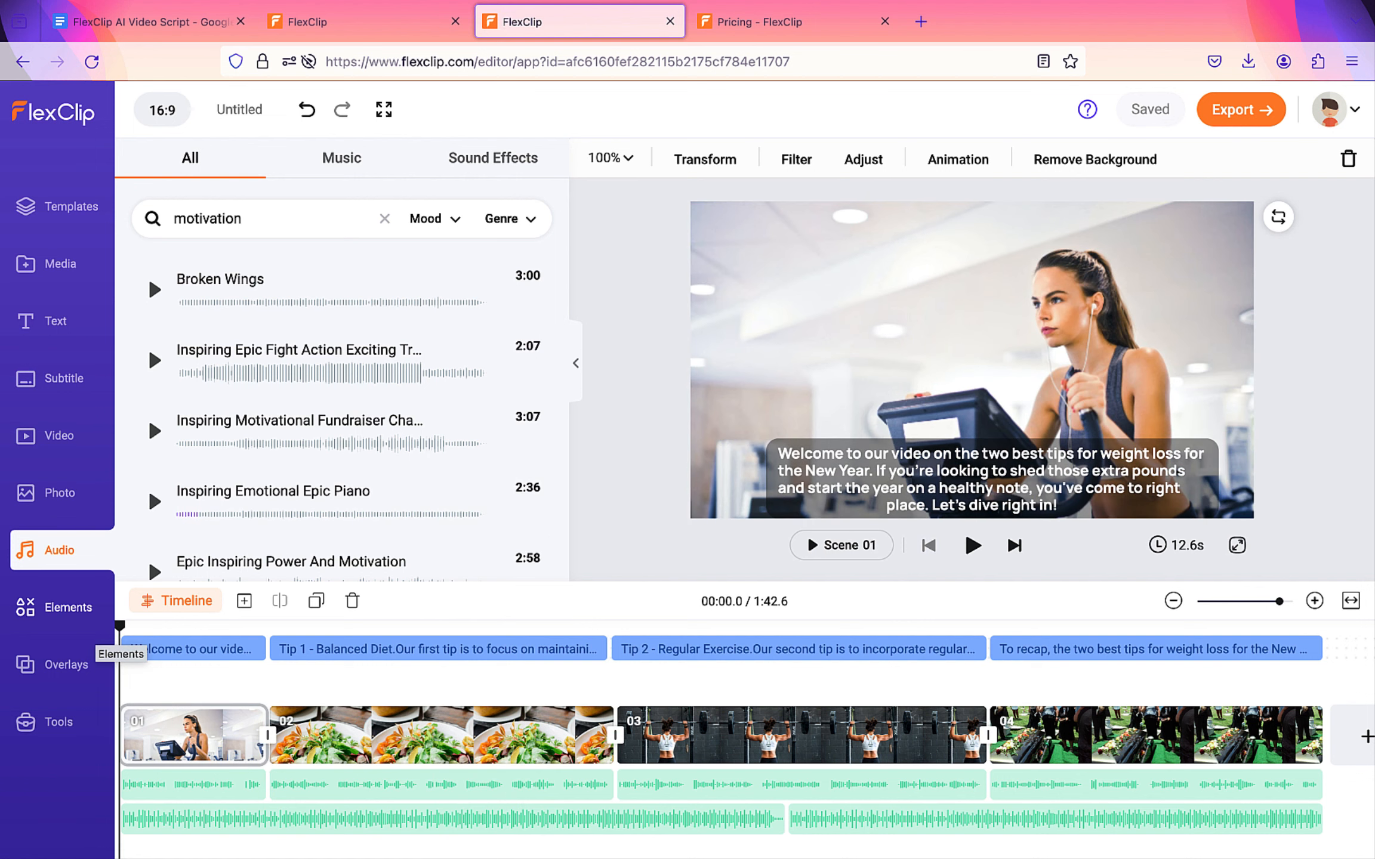
- Add the slashed Creative Designs modern title to scene 01 and make its first line "Weight Loss" at font size 129
mouse_move(148, 487)
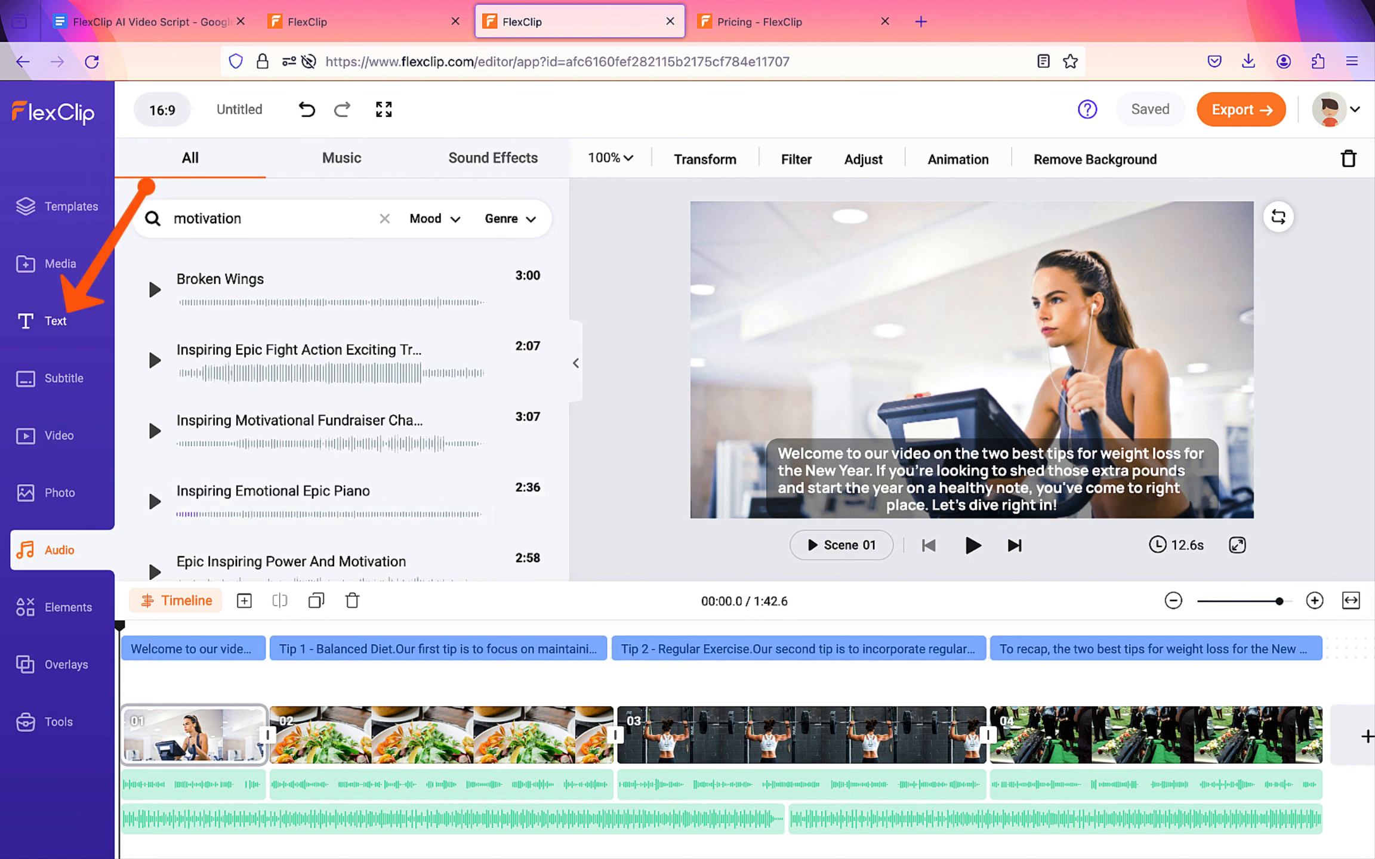
left_click(55, 321)
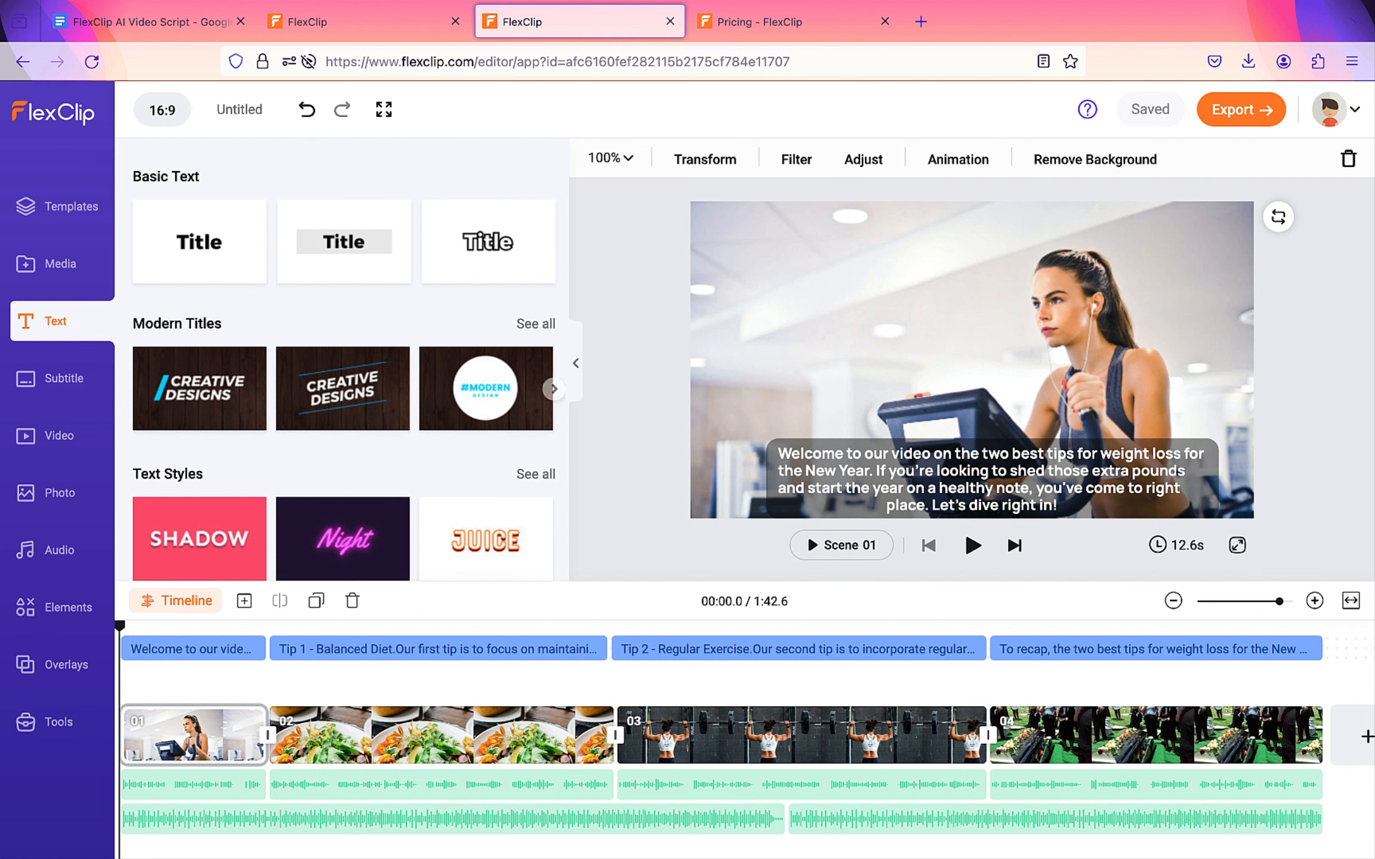
left_click(200, 384)
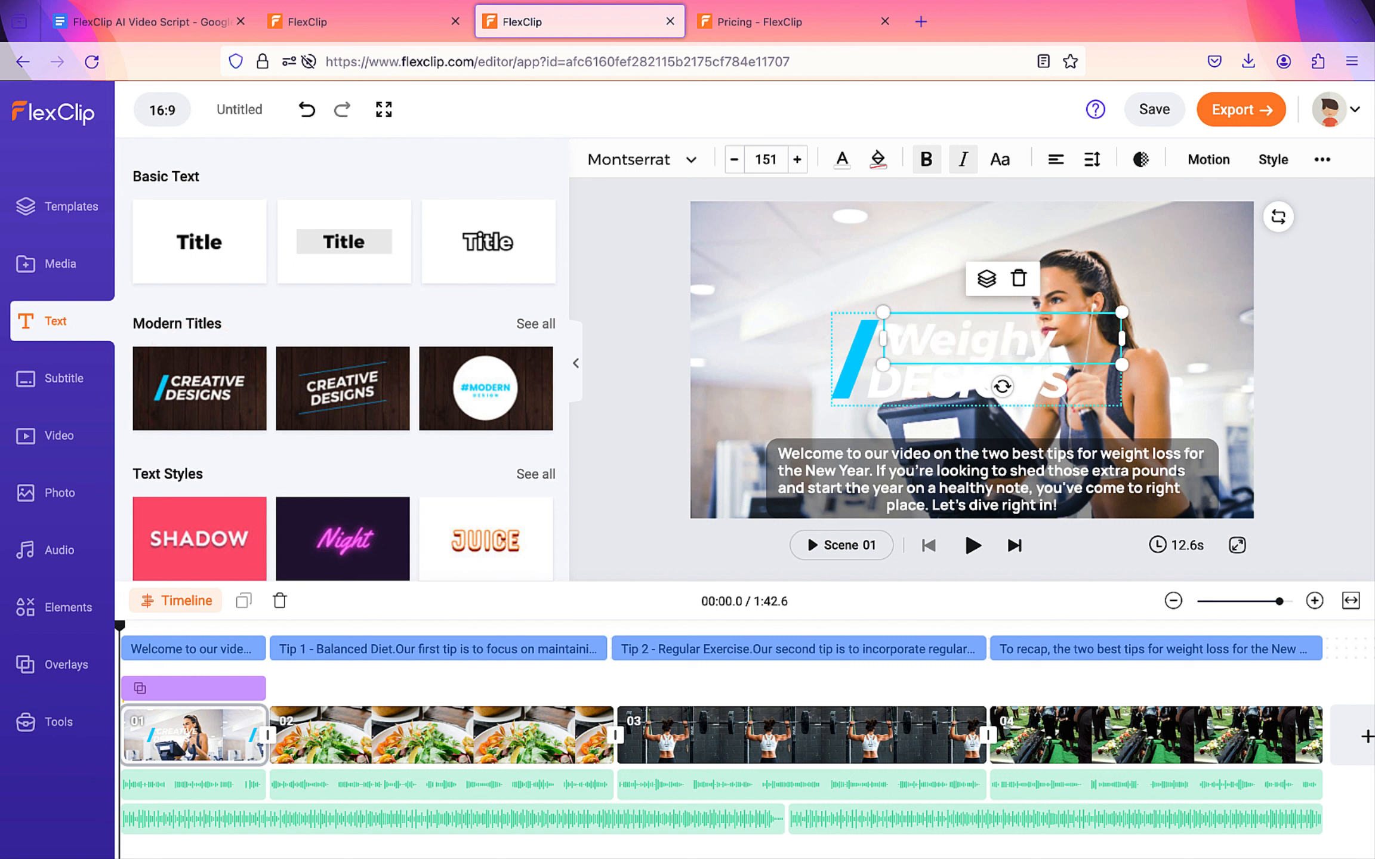
key("BackSpace")
type("t Loss")
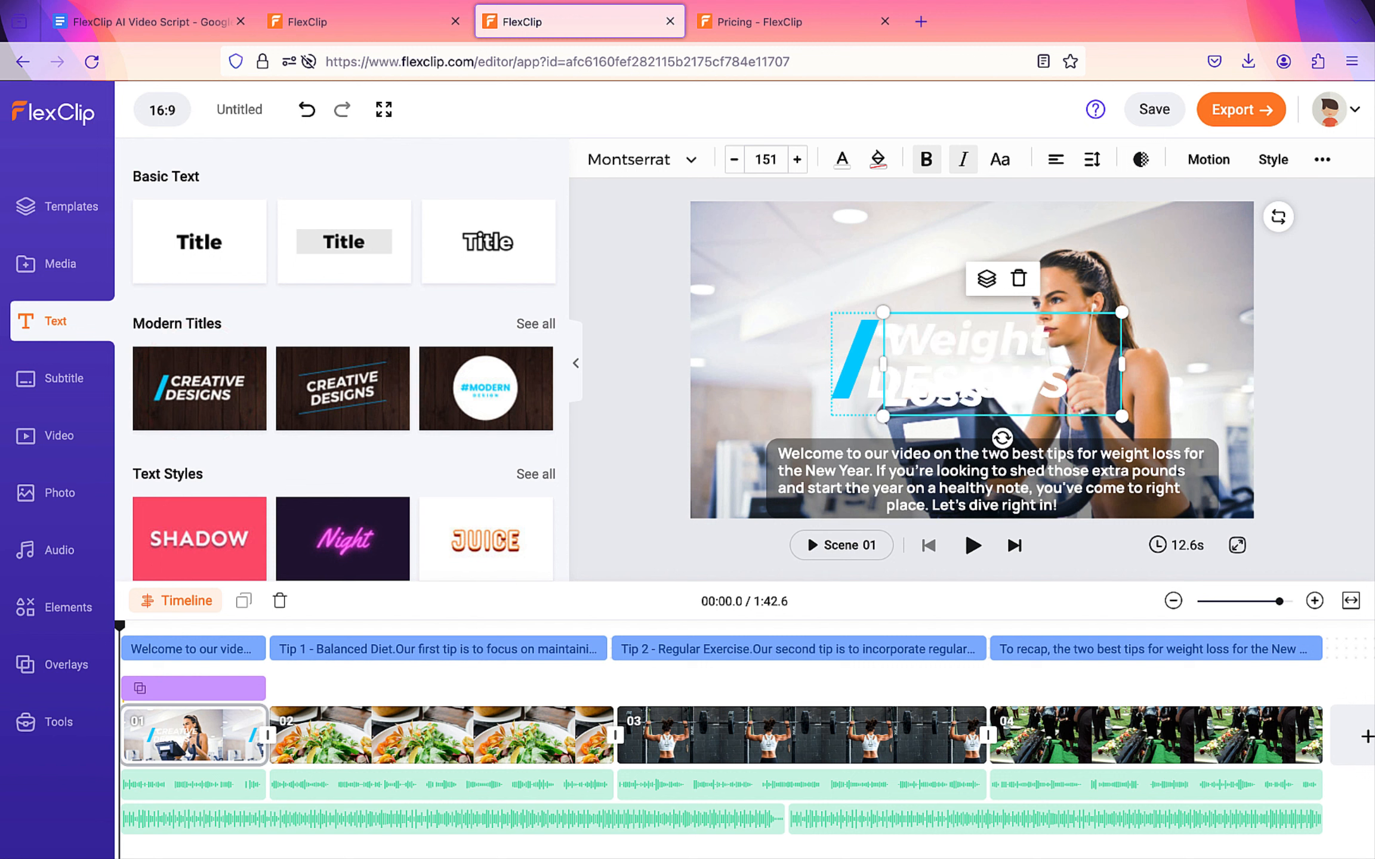
triple_click(890, 332)
left_click(734, 159)
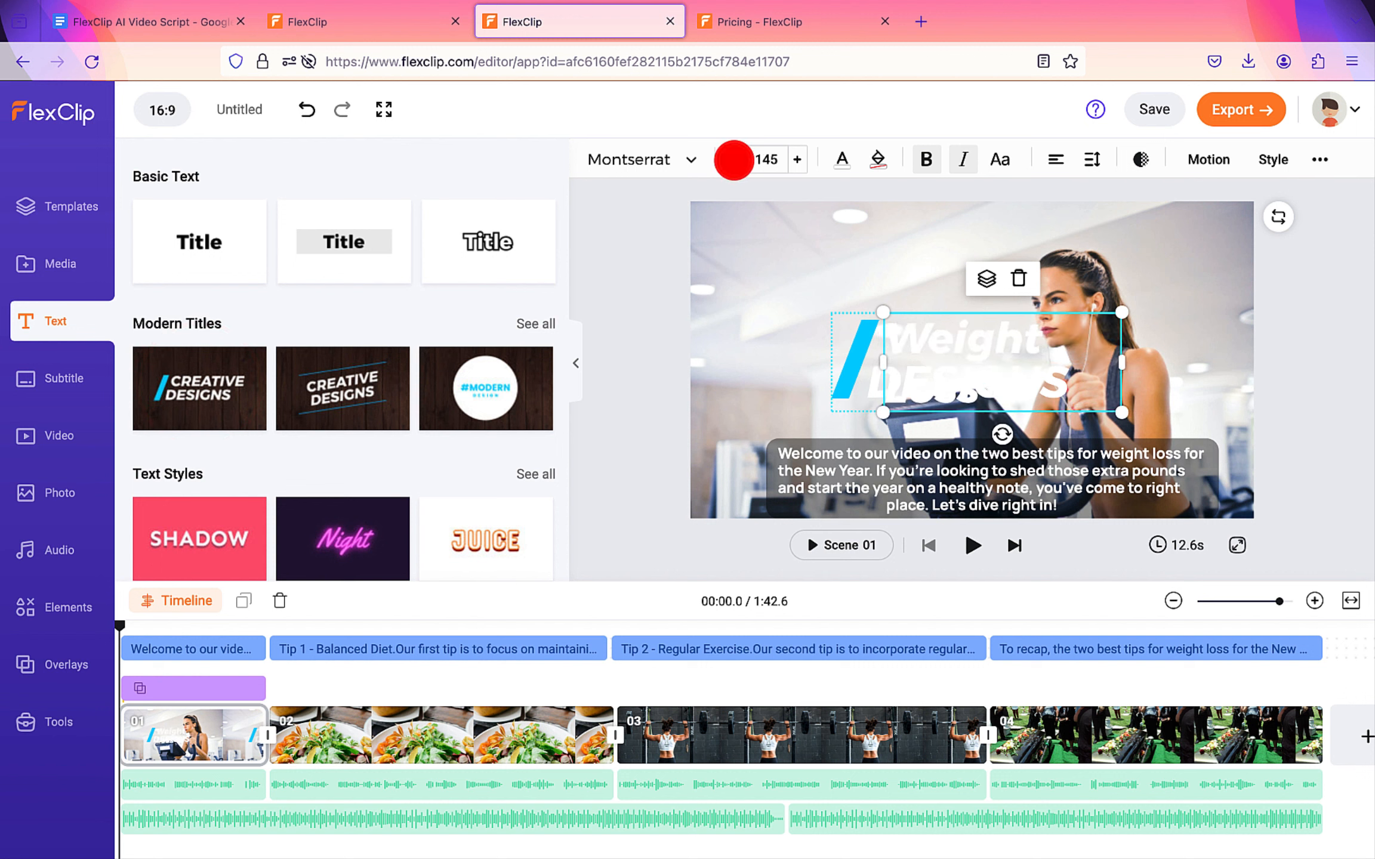
- Replace the title's second line with "Tips"
left_click(1003, 373)
left_click_drag(1068, 381, 878, 381)
type("Tips")
left_click(838, 306)
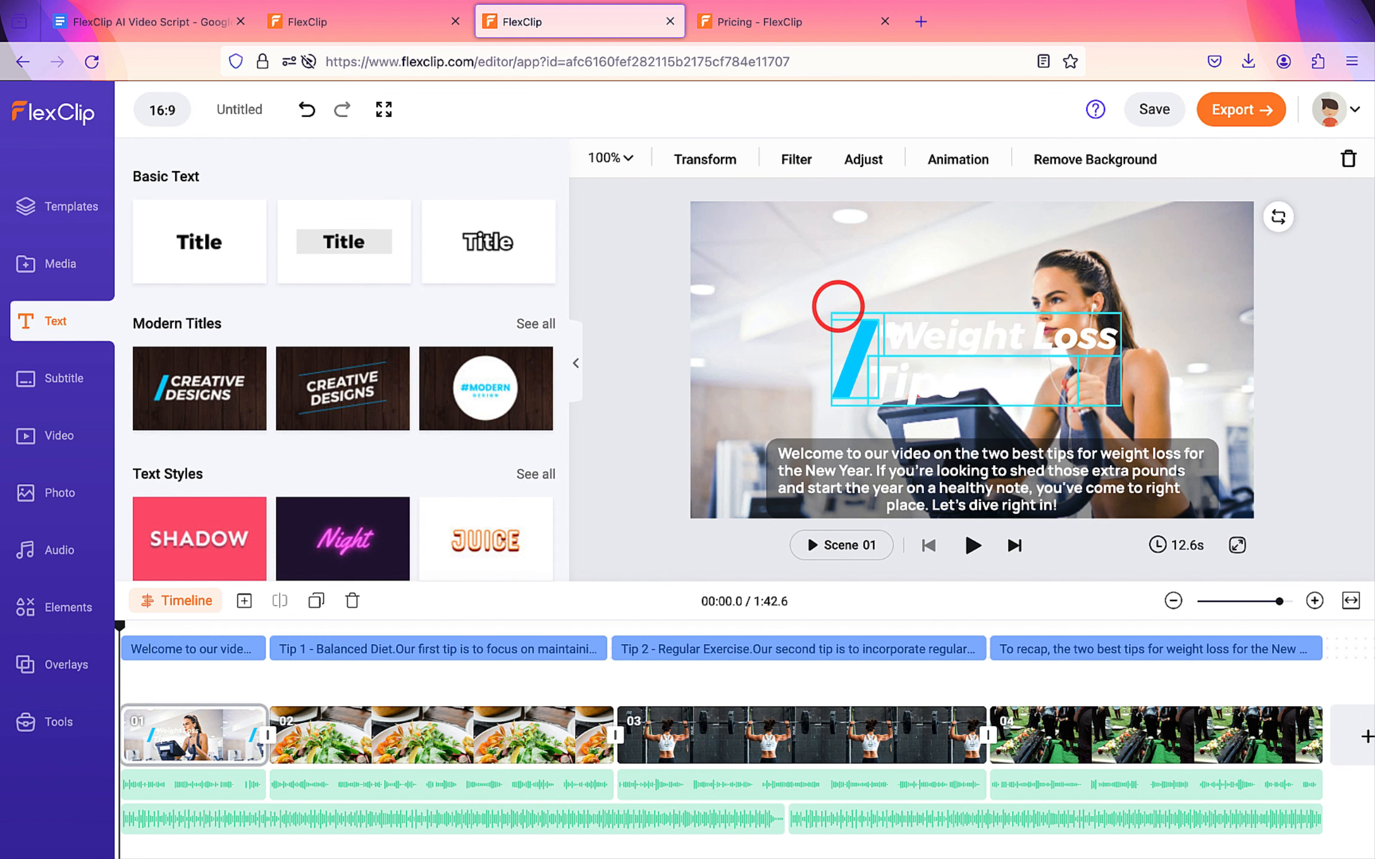
- Colour the title line "Weight Loss" with the medium purple preset
left_click(896, 336)
double_click(951, 384)
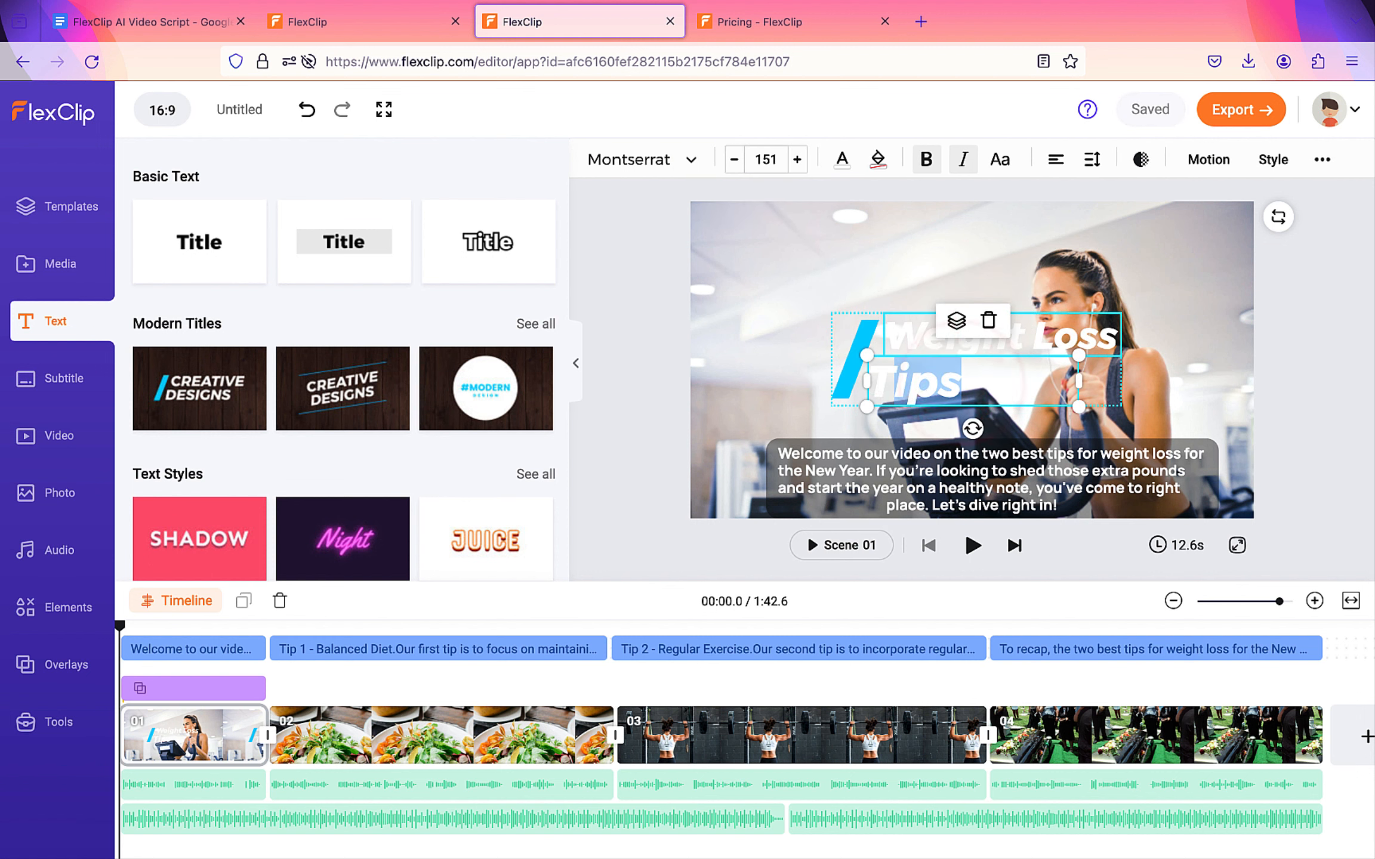
left_click(893, 333)
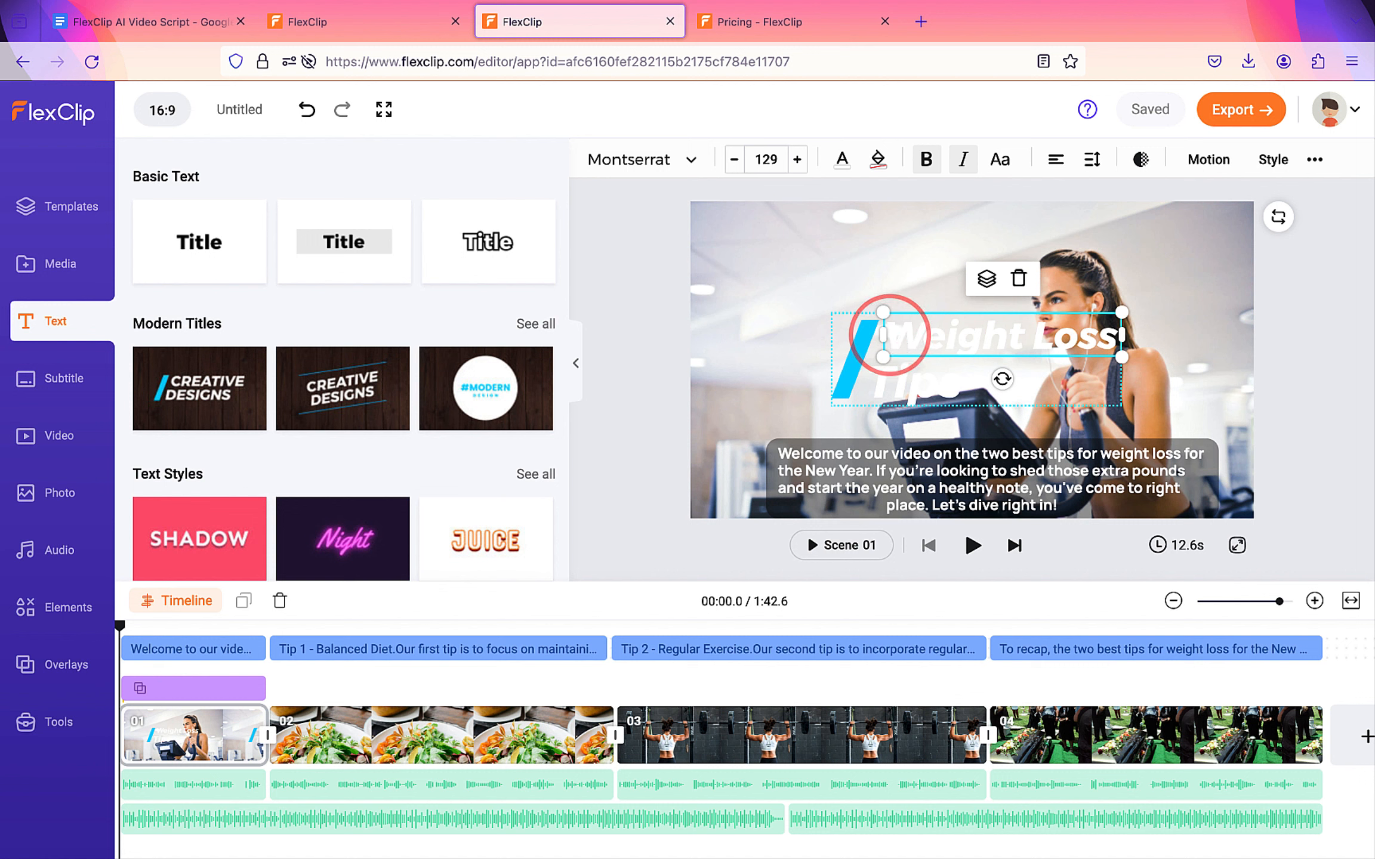
double_click(899, 333)
left_click_drag(1113, 334, 888, 334)
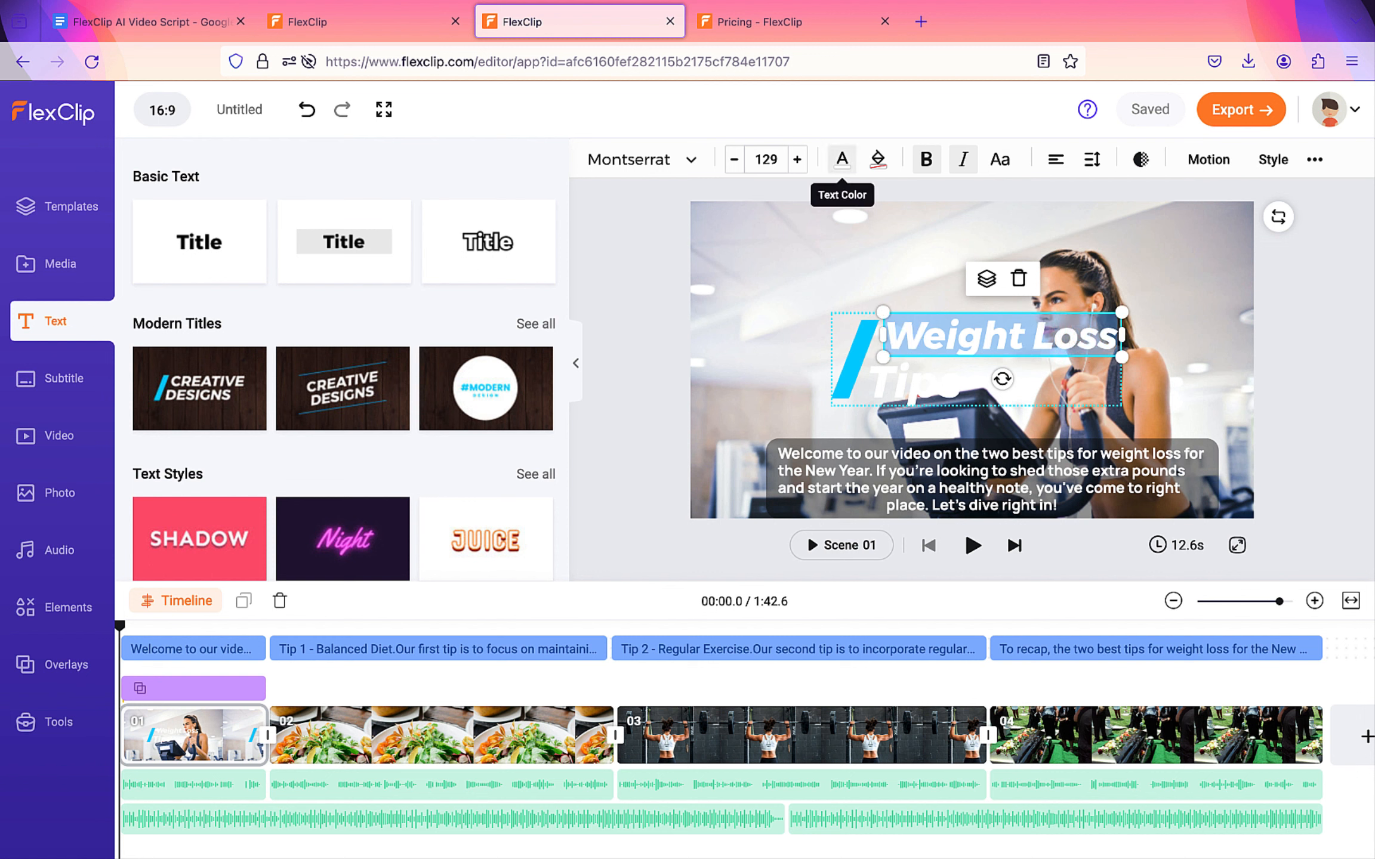
left_click(841, 159)
left_click(922, 333)
- Colour the title line "Tips" with the same medium purple preset
left_click(984, 388)
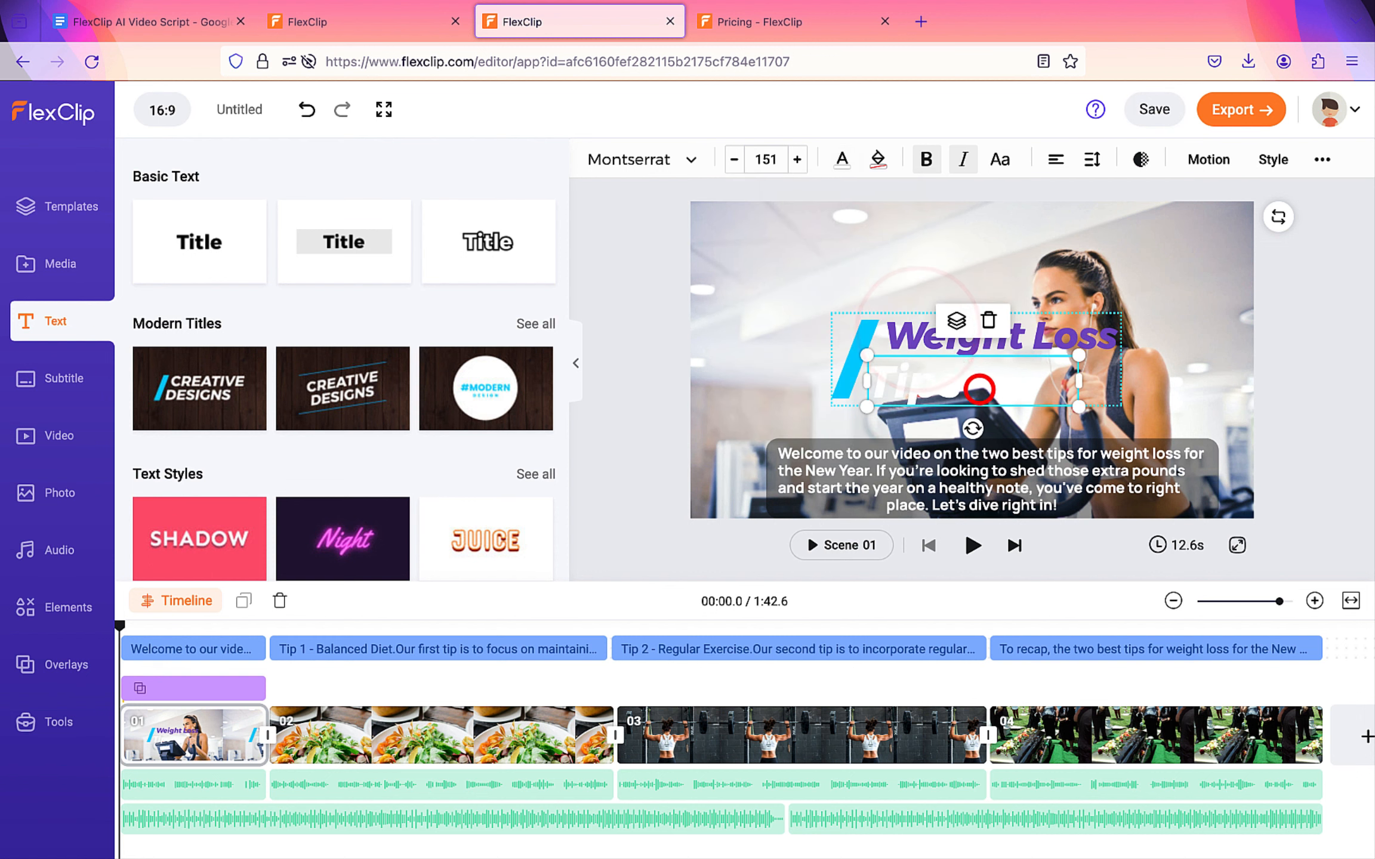
double_click(958, 382)
left_click(839, 161)
left_click(928, 332)
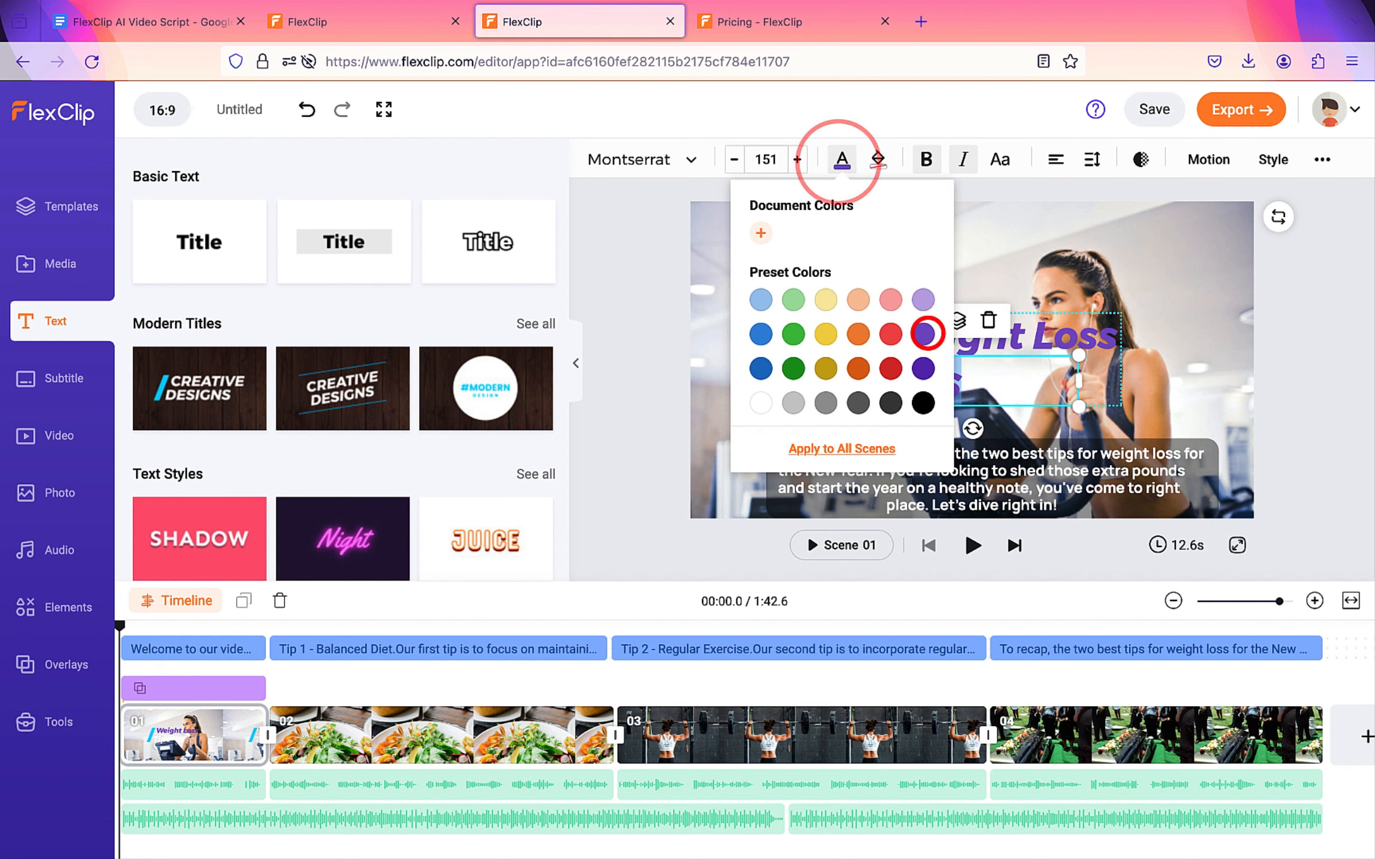
left_click(705, 347)
- Change the title's blue slash to the medium red preset colour
left_click(856, 355)
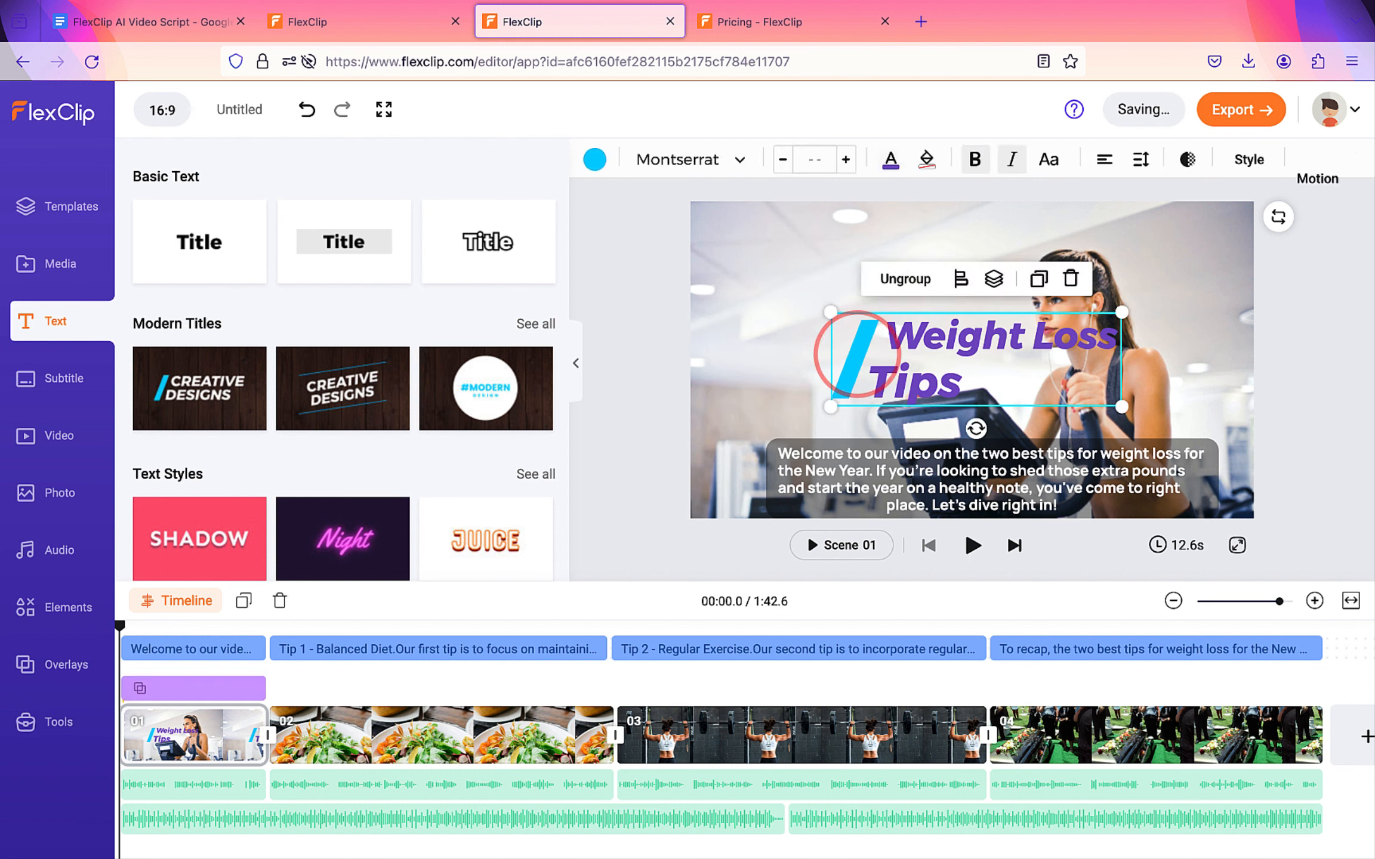
left_click(594, 160)
left_click(638, 331)
left_click(801, 304)
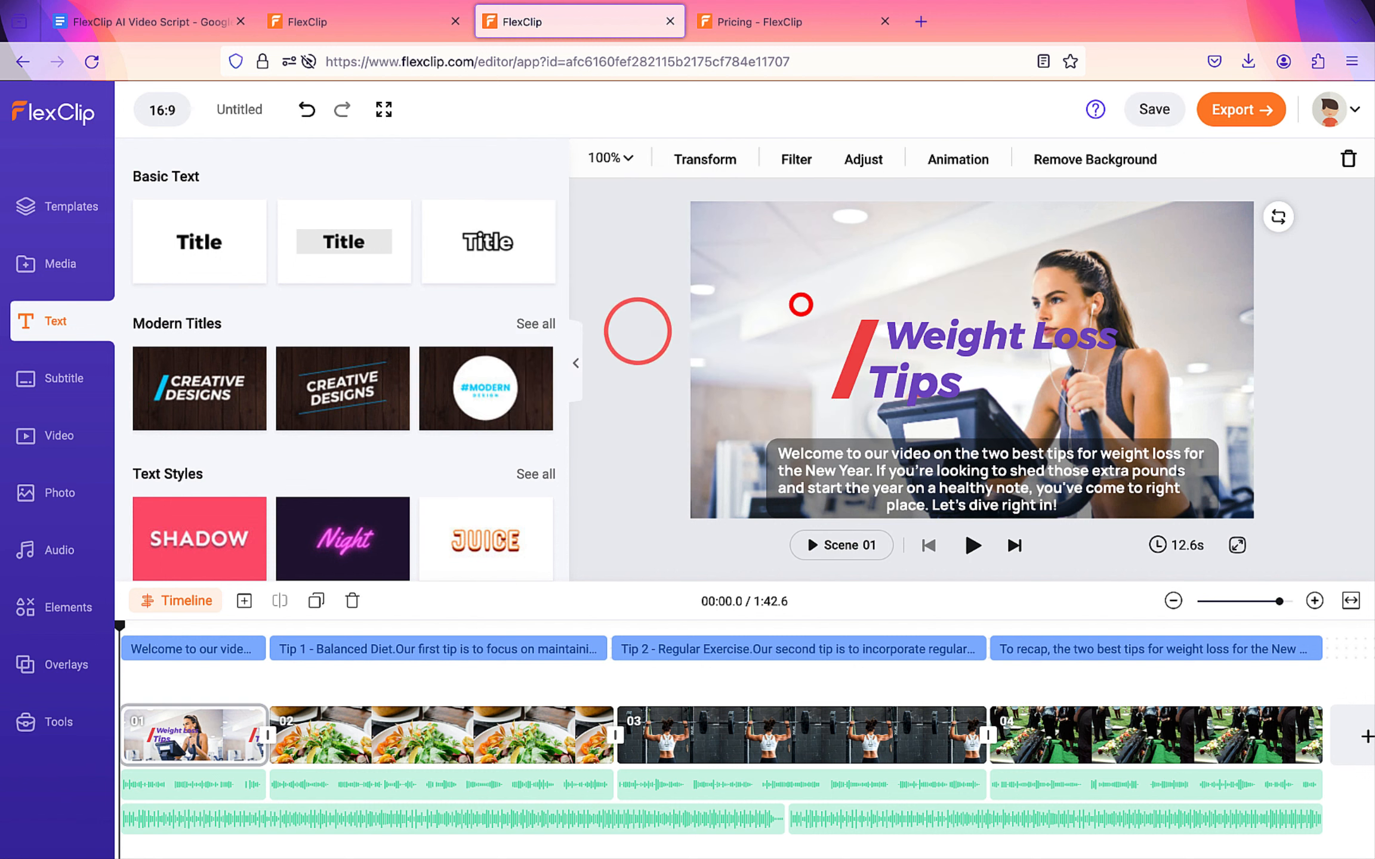
- Shift the subtitle slightly up and left, move the title up into the free area beside the woman's head, and play the scene
left_click(951, 471)
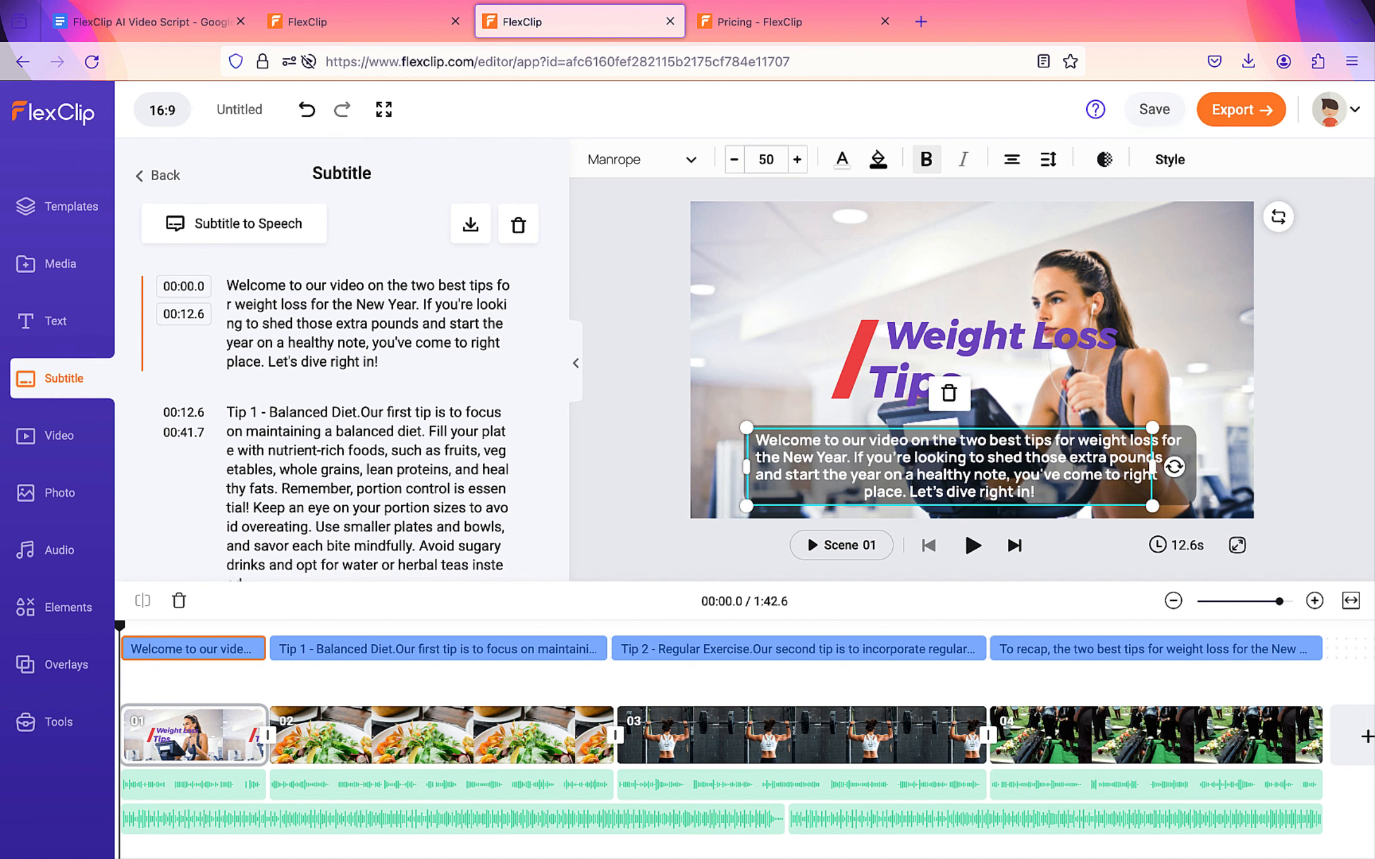
left_click(922, 351)
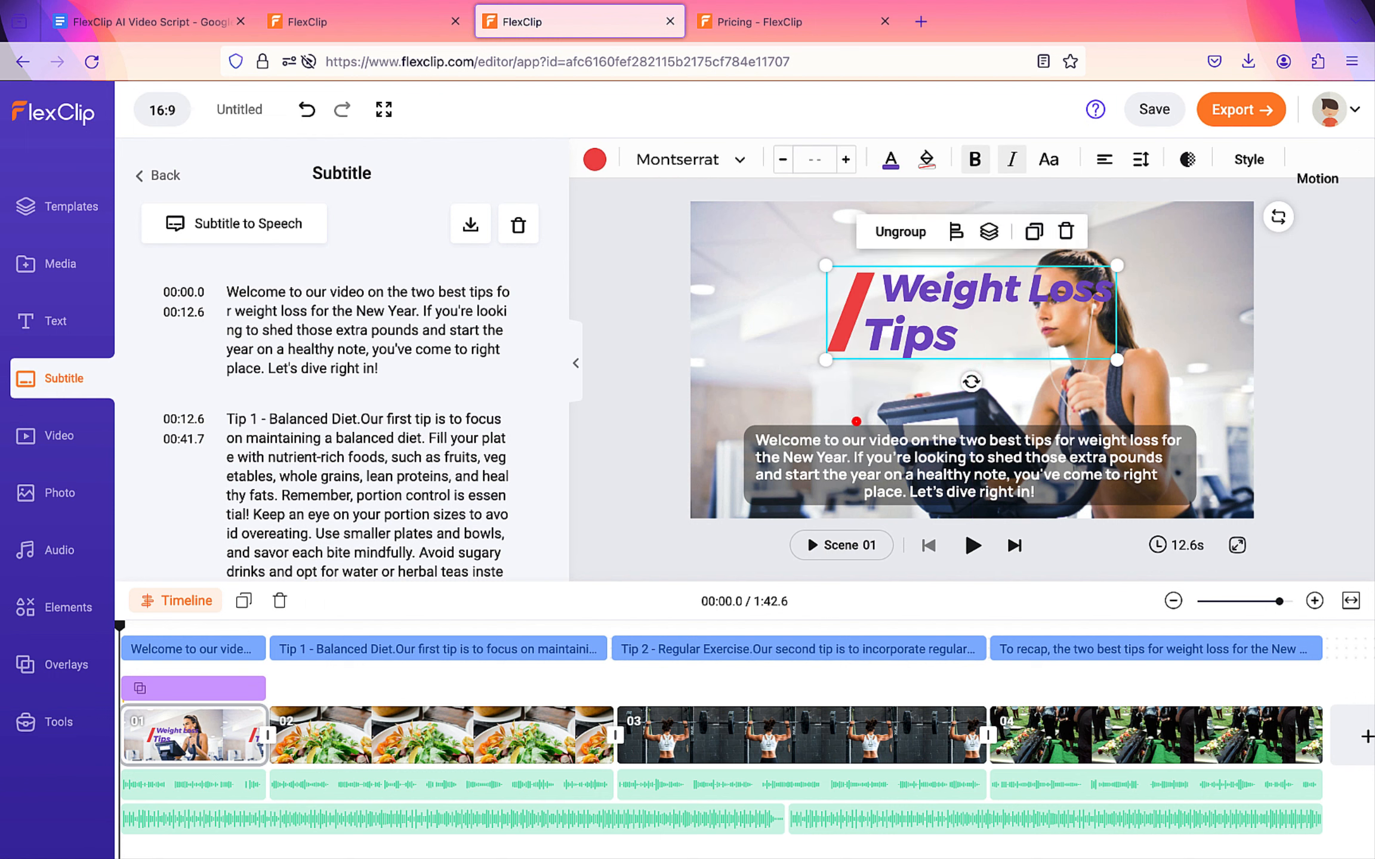
left_click(972, 545)
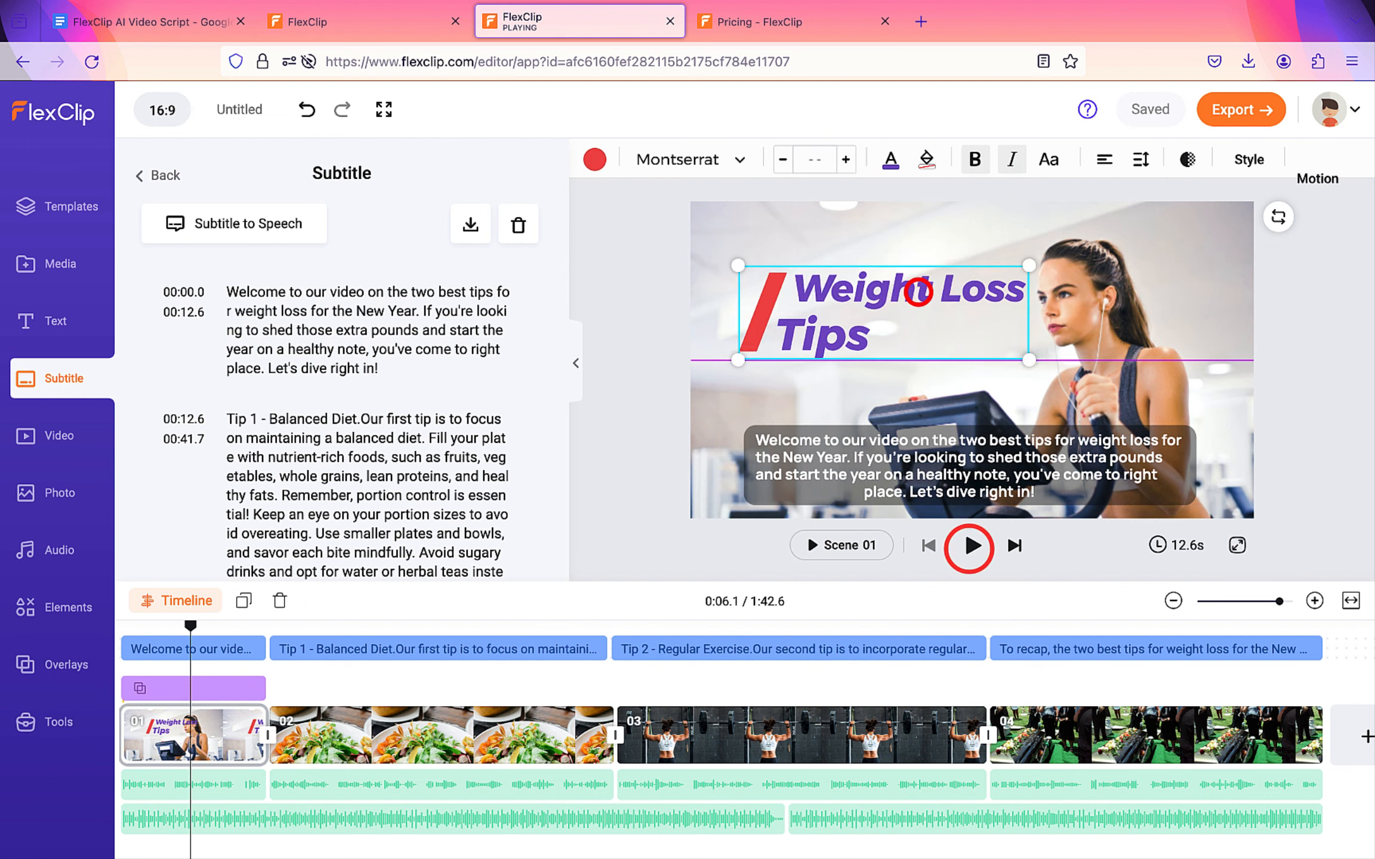
- Move the title further up and left, clear of the woman and the subtitle, and play the opening scene
left_click_drag(918, 292, 895, 258)
left_click(970, 545)
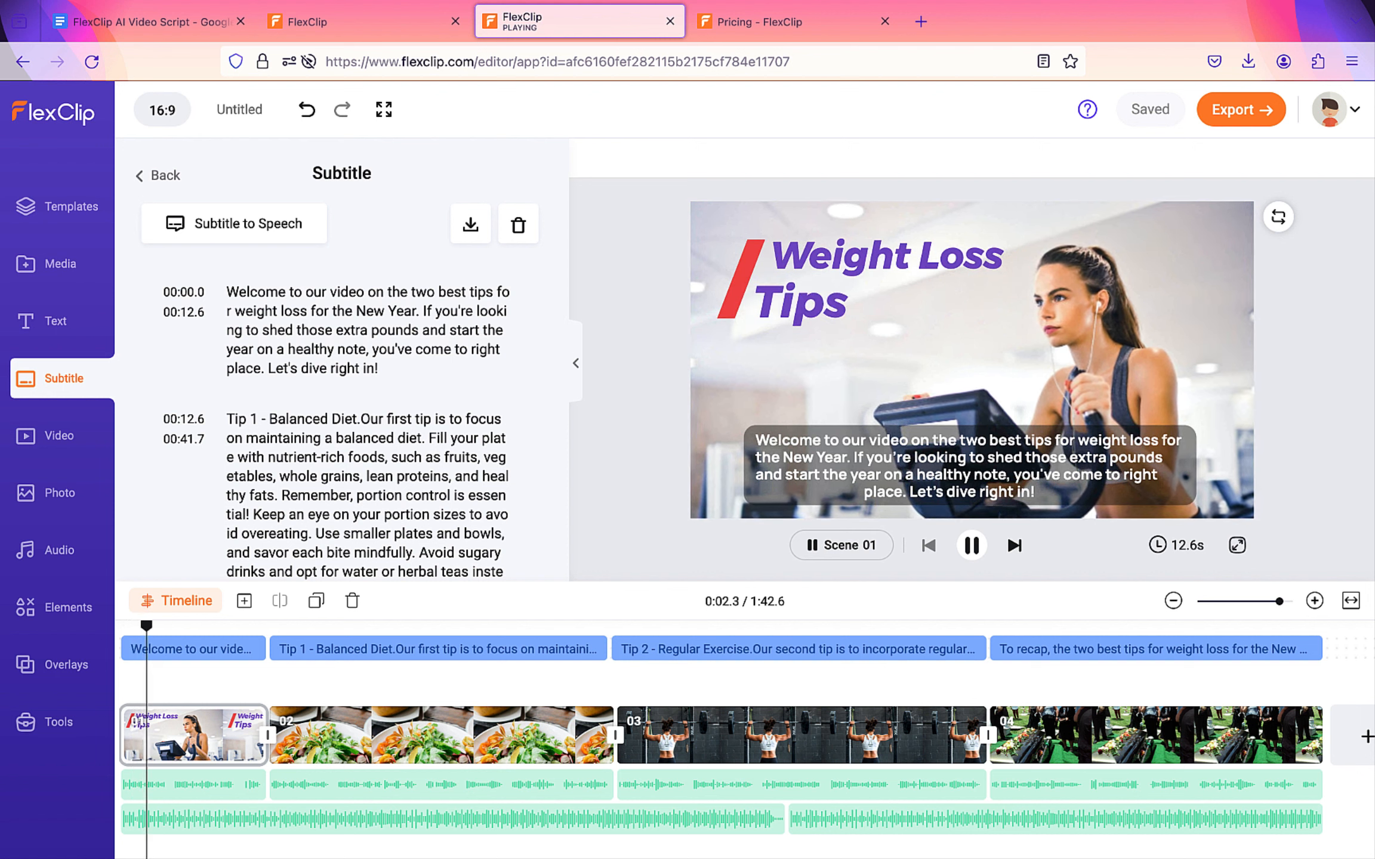
left_click(674, 188)
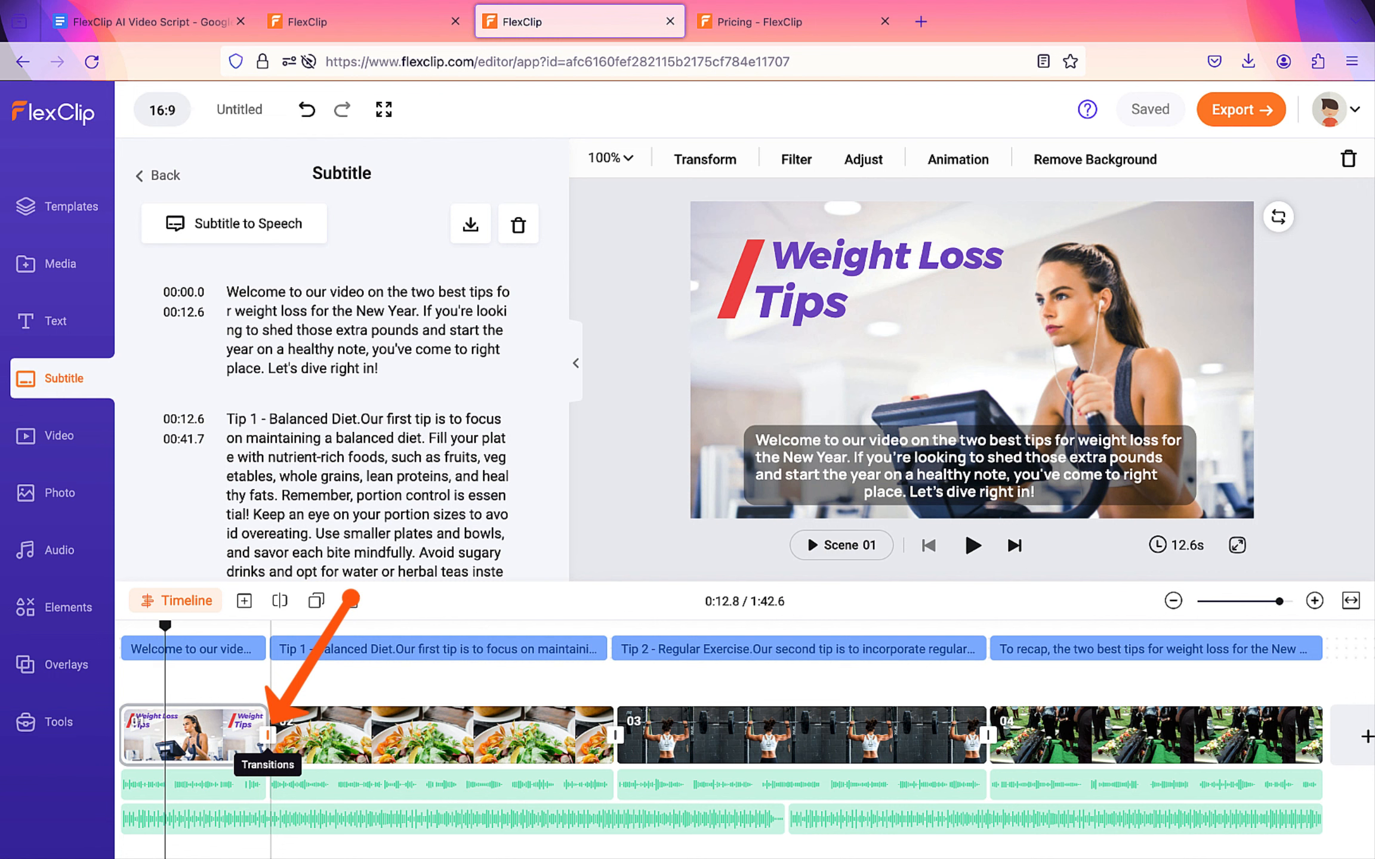
- Add the Wipe transition between scenes 01 and 02 and play across the cut to preview it
left_click(267, 734)
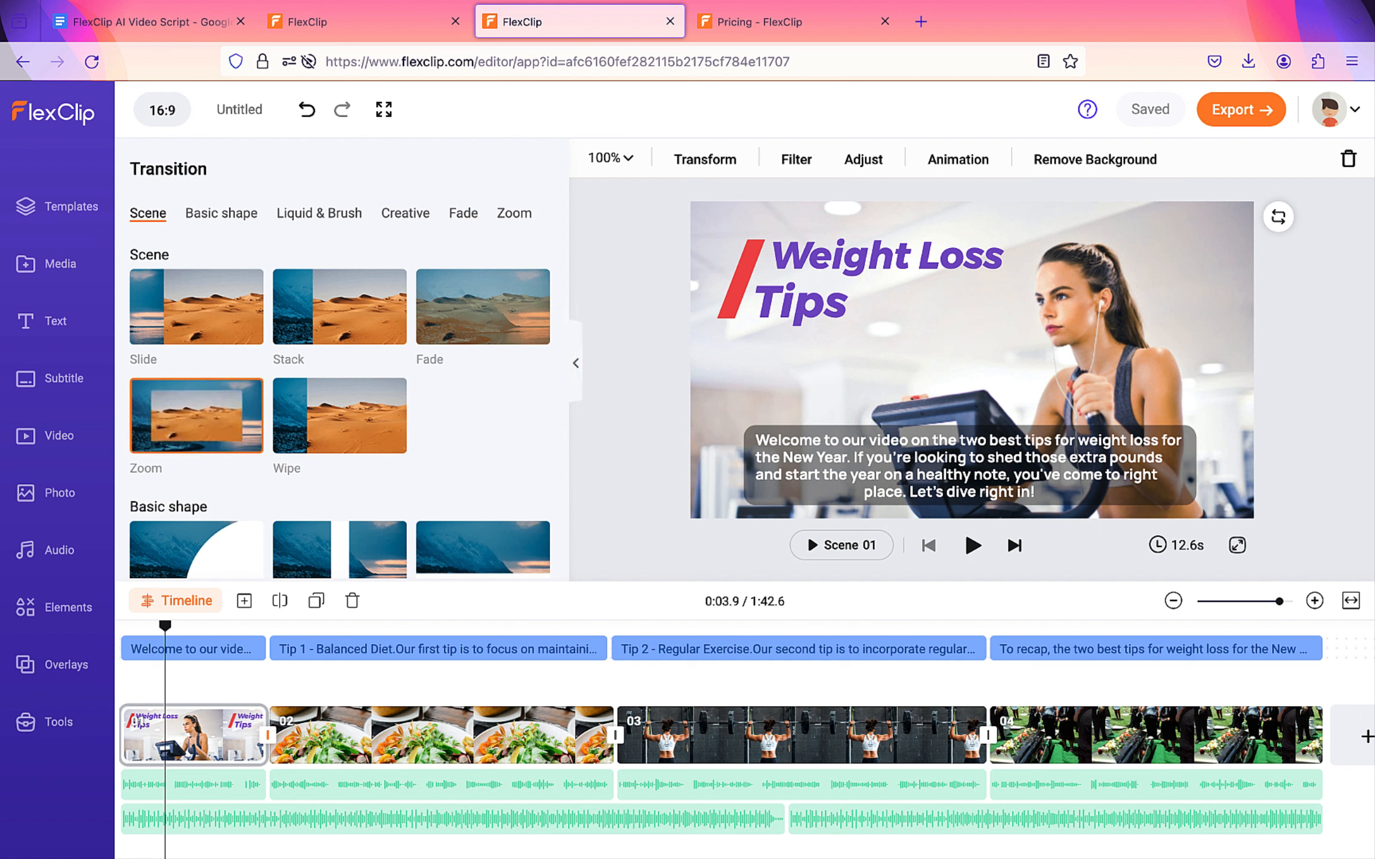
scroll(340, 388, "down", 2)
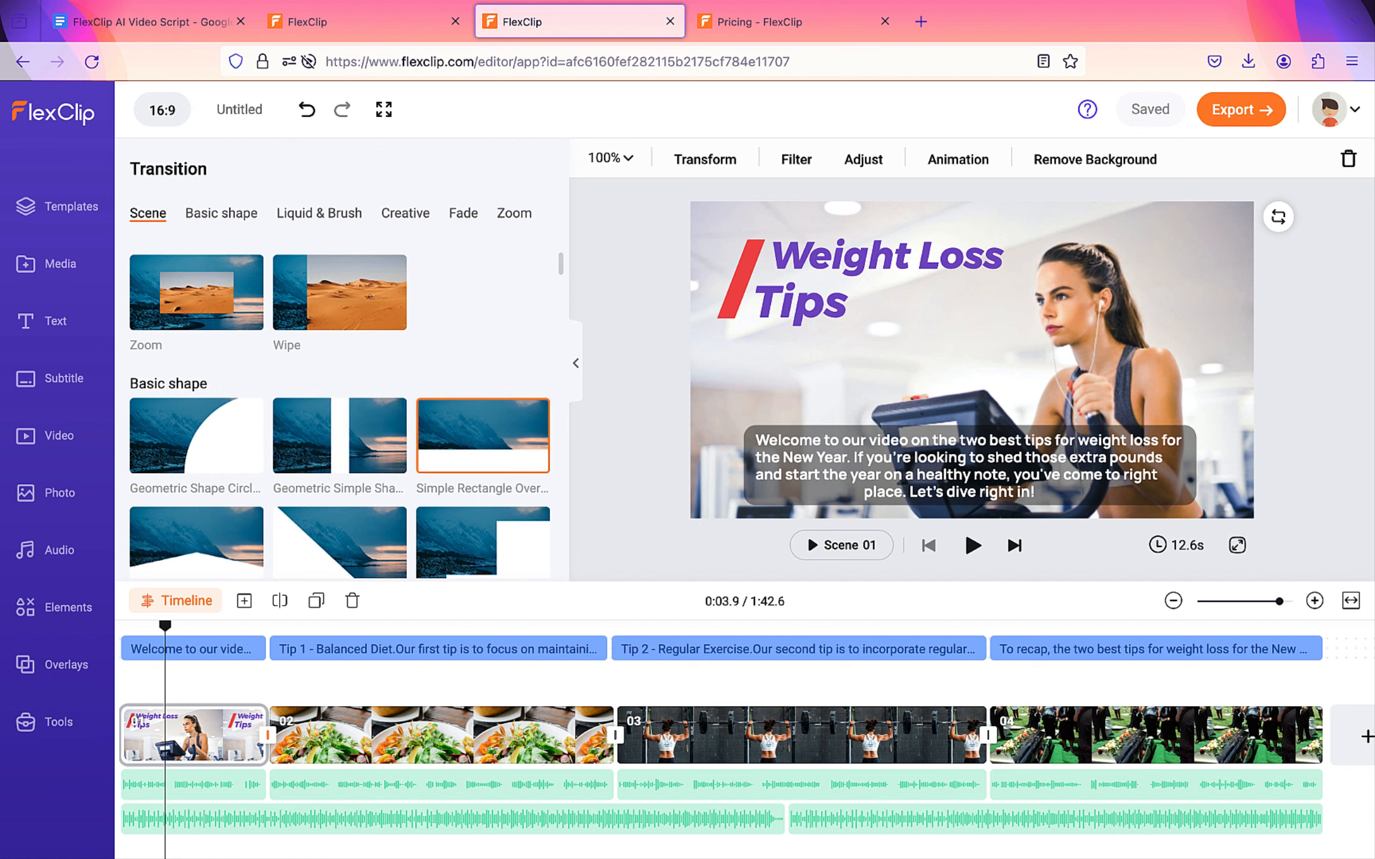
scroll(340, 412, "down", 8)
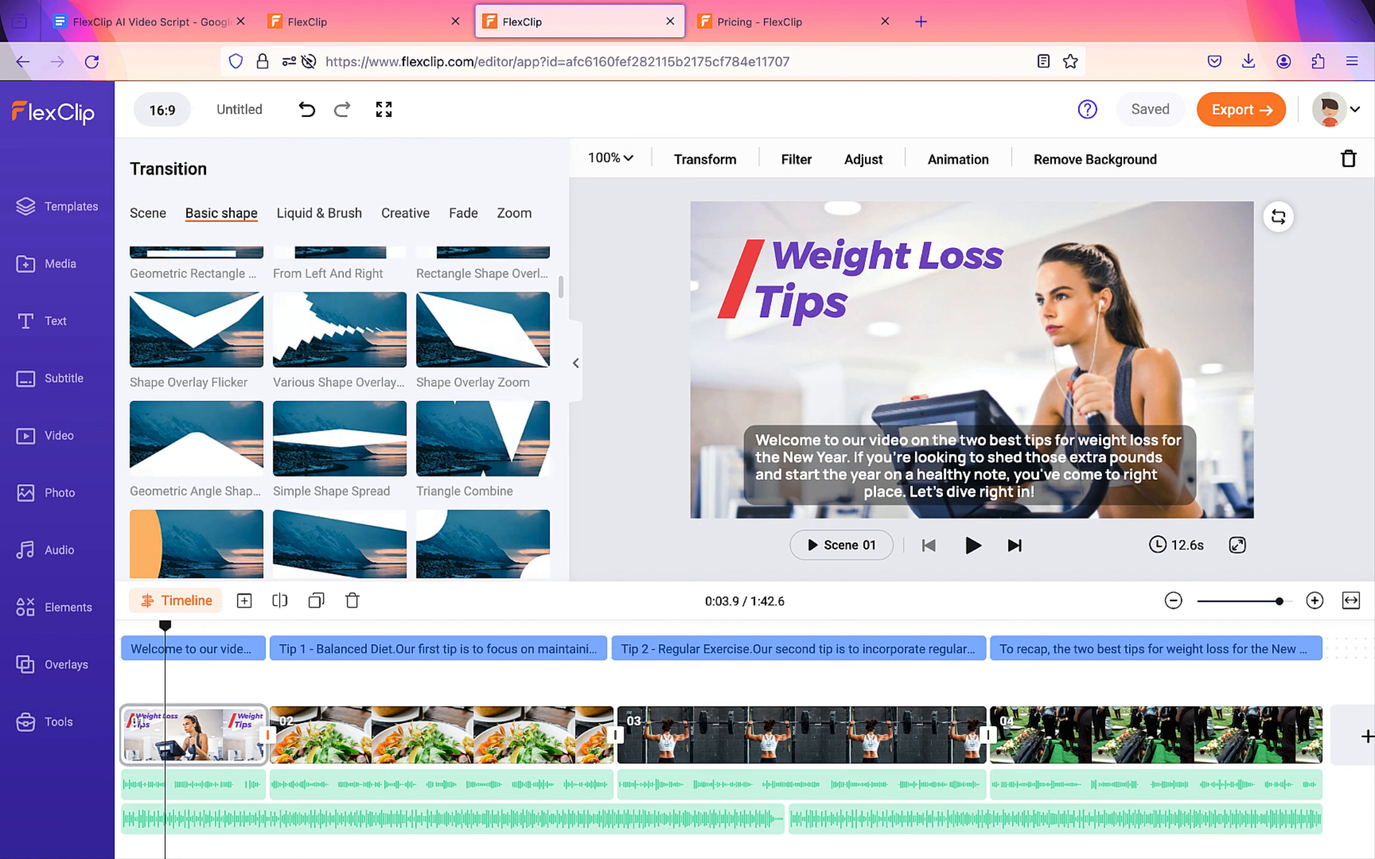
scroll(340, 412, "up", 7)
scroll(340, 411, "up", 3)
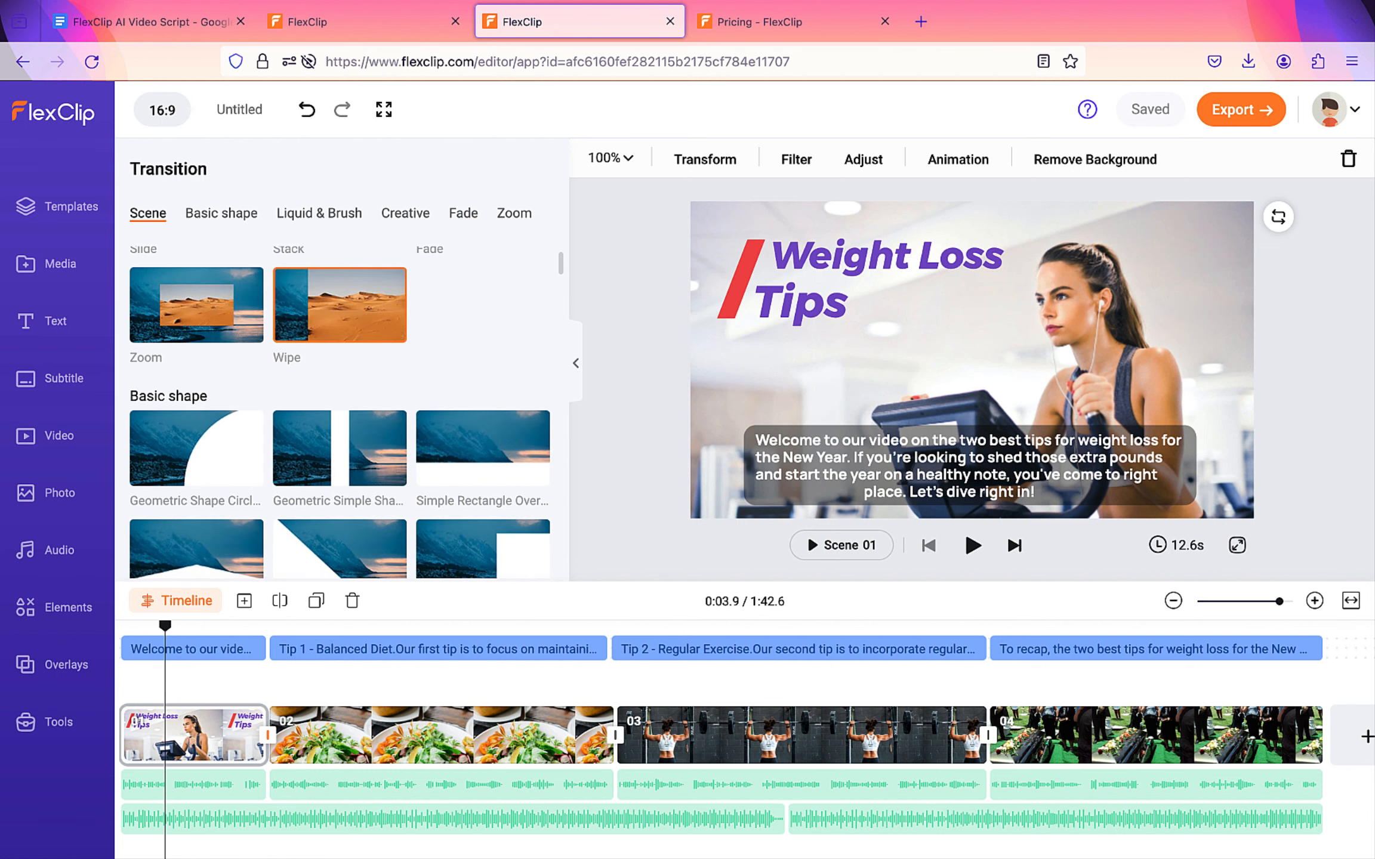
left_click(307, 307)
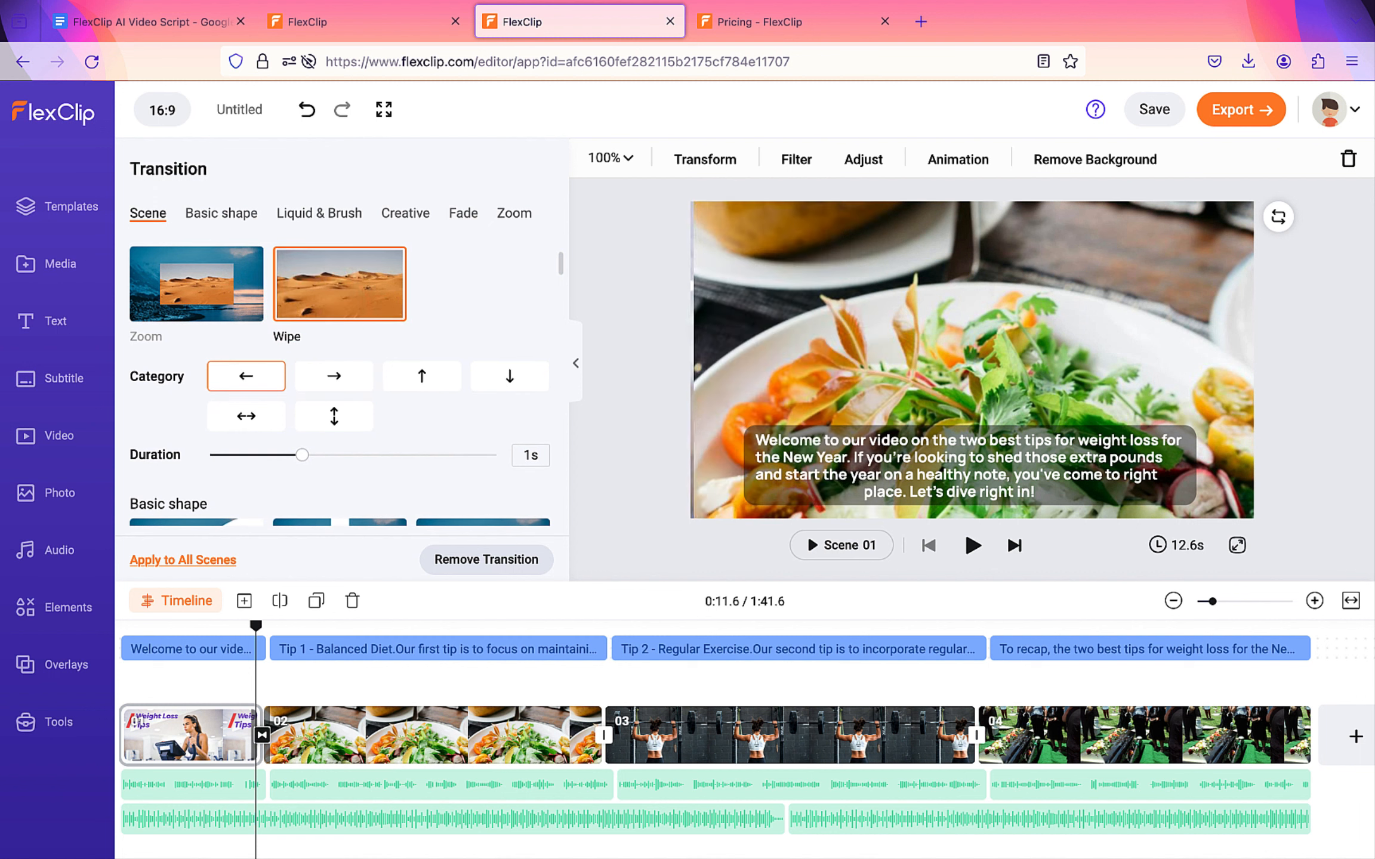
left_click(971, 545)
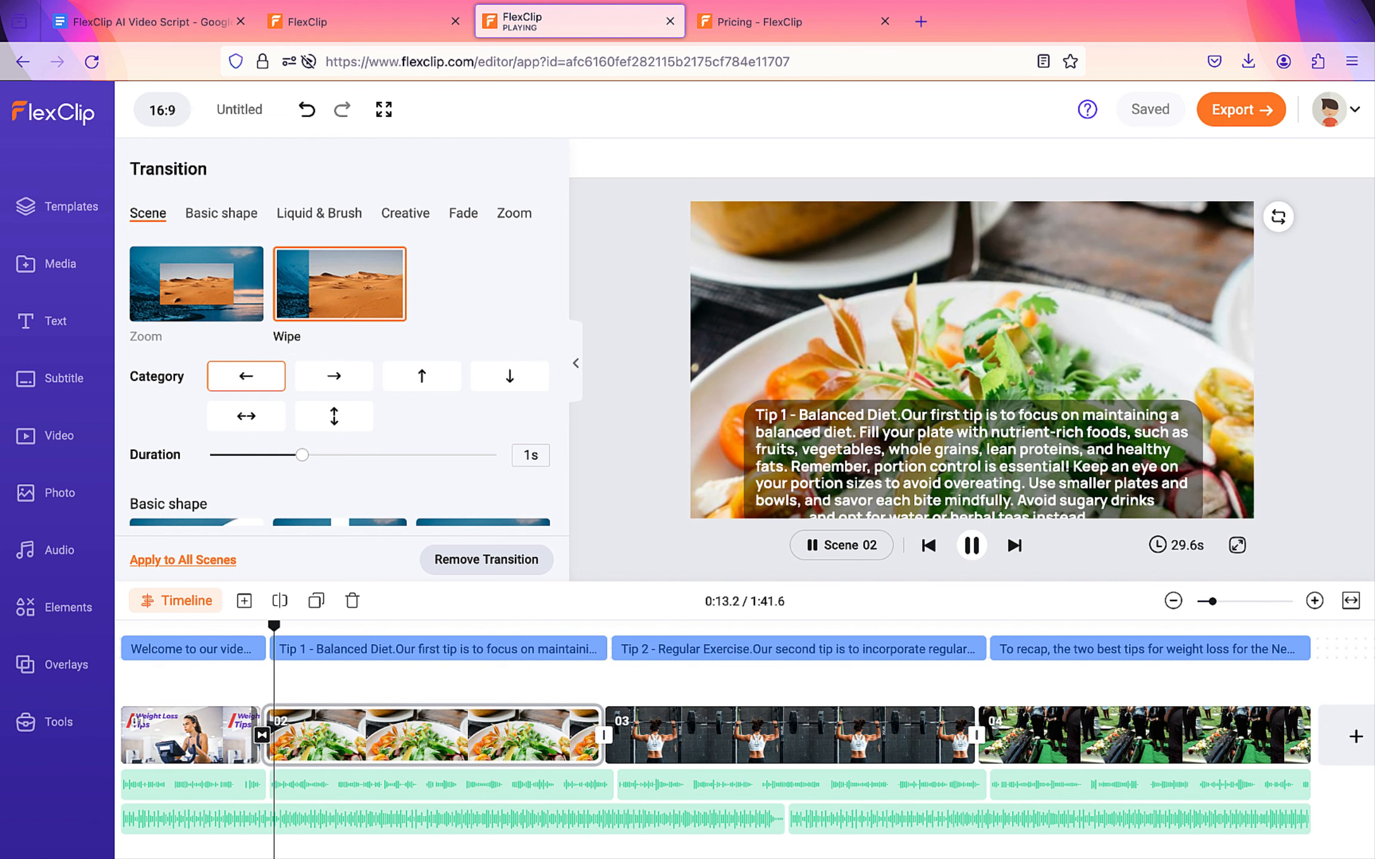
left_click(971, 545)
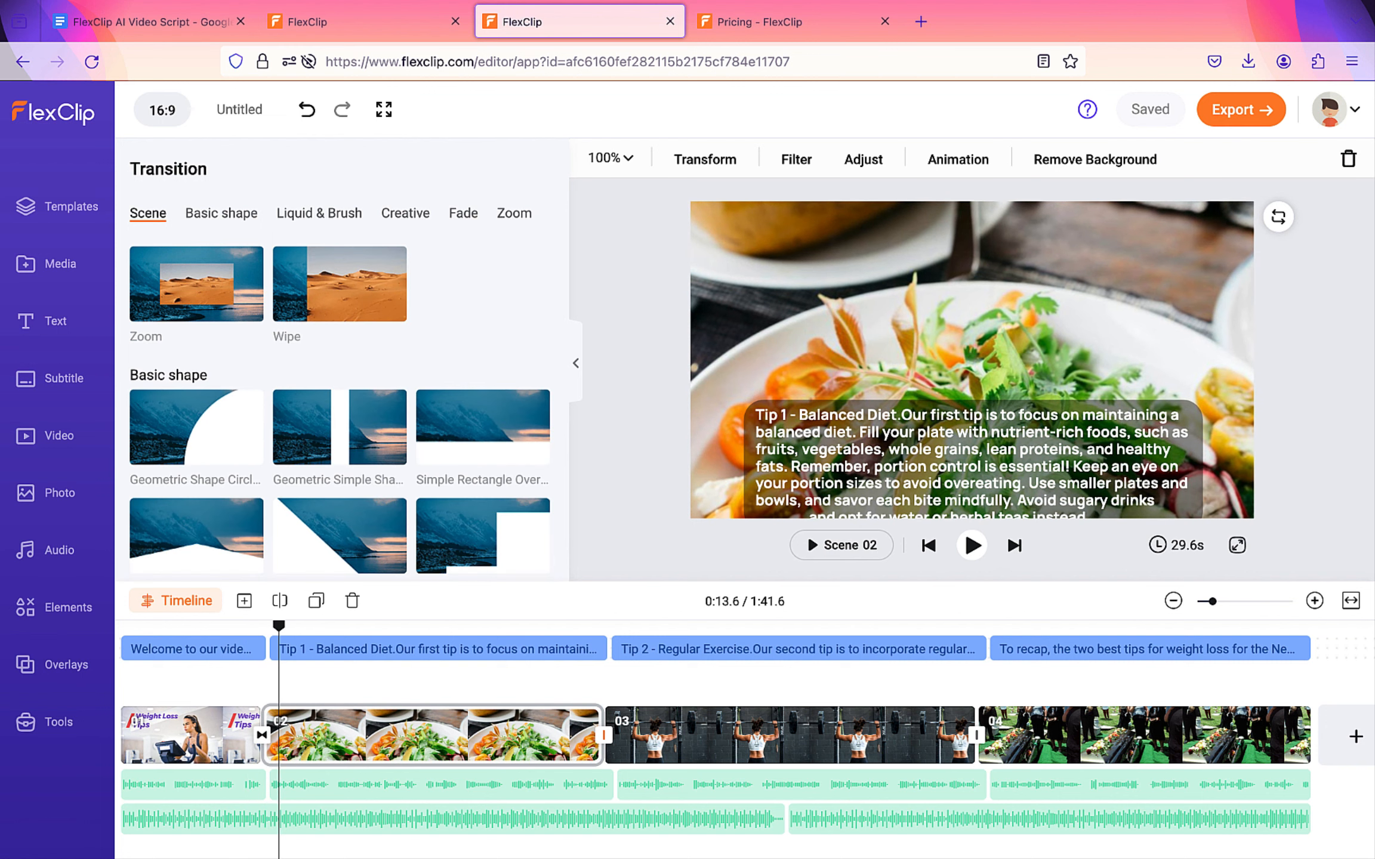
- Move the Tip 1 subtitle up in scene 02 so the whole text fits inside the frame
left_click_drag(279, 625, 370, 625)
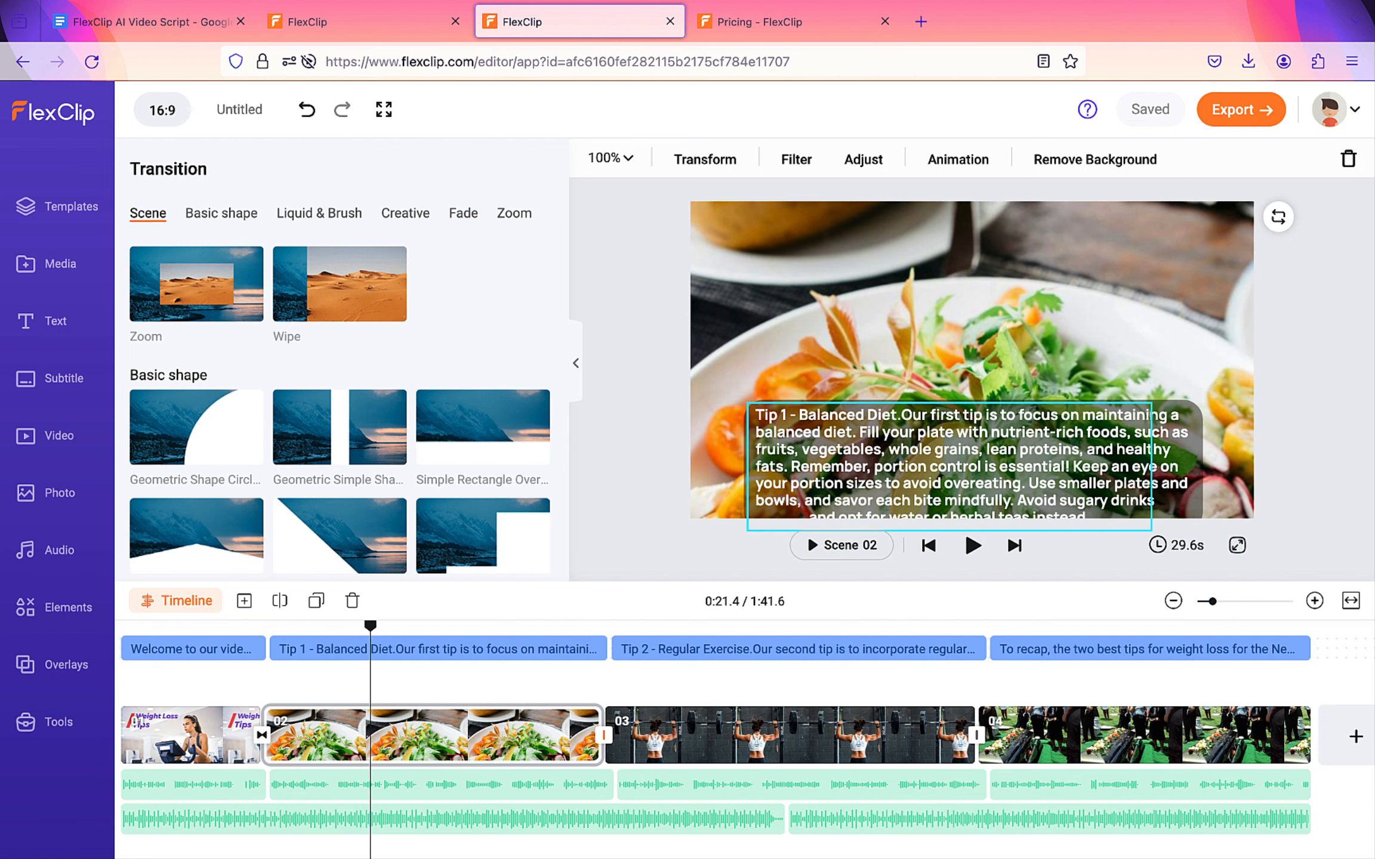
left_click_drag(929, 441, 918, 402)
left_click(665, 436)
key("space")
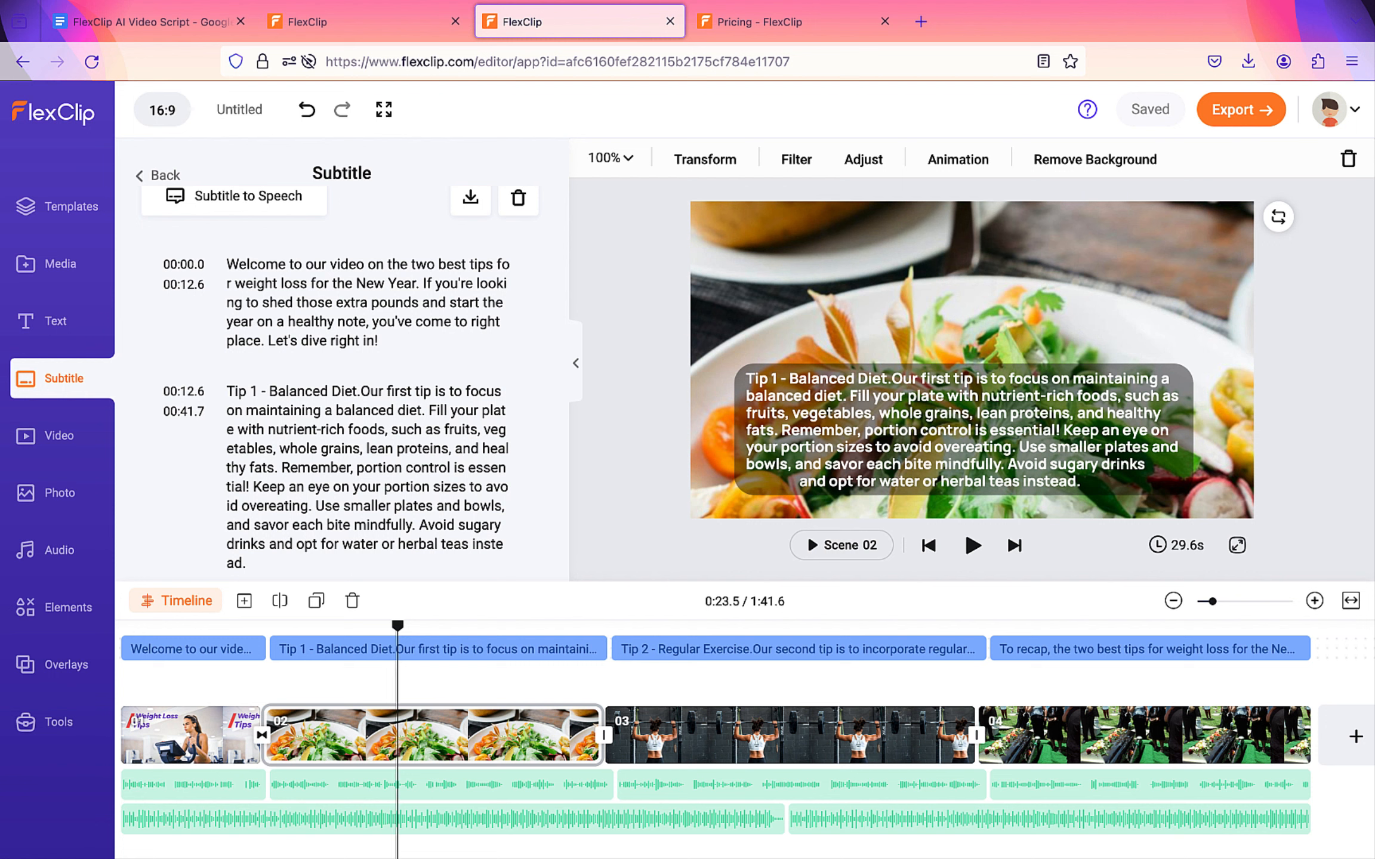
- Go to scene 04 and open its duration setting
left_click_drag(395, 624, 877, 625)
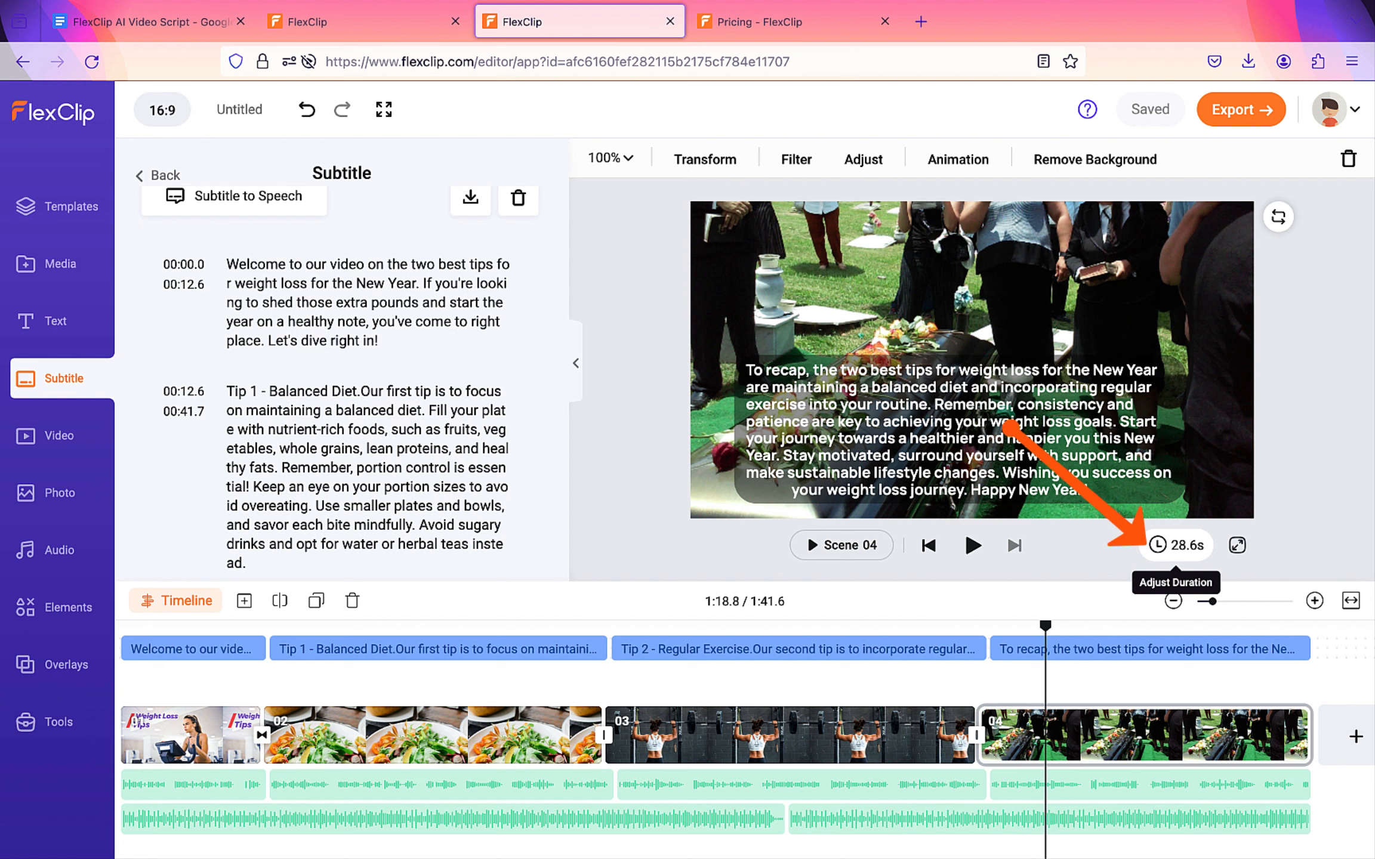
left_click(1175, 545)
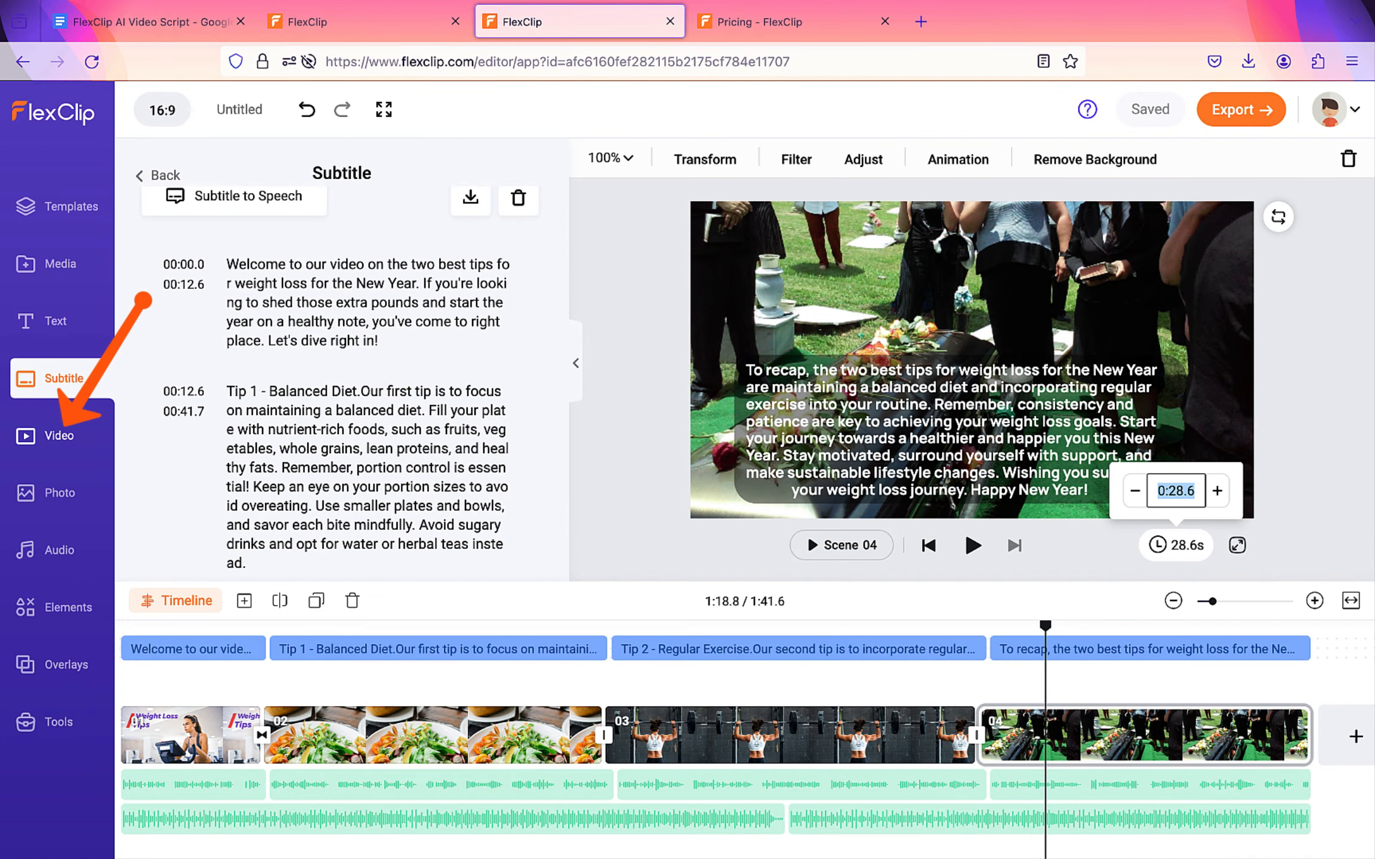
- Search the stock videos for "motivation" and browse the results for a clip that suits scene 04
left_click(53, 435)
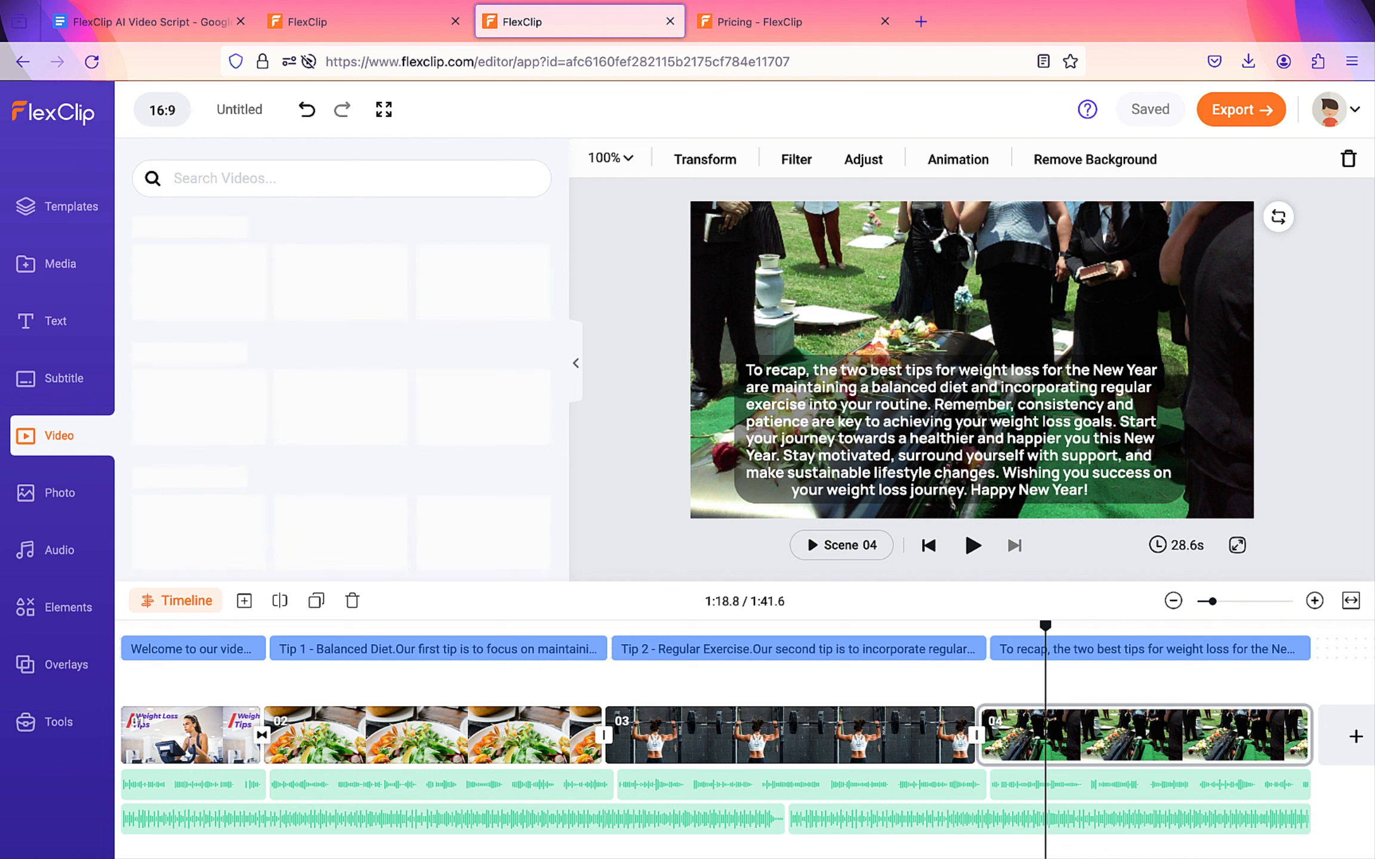
left_click(206, 179)
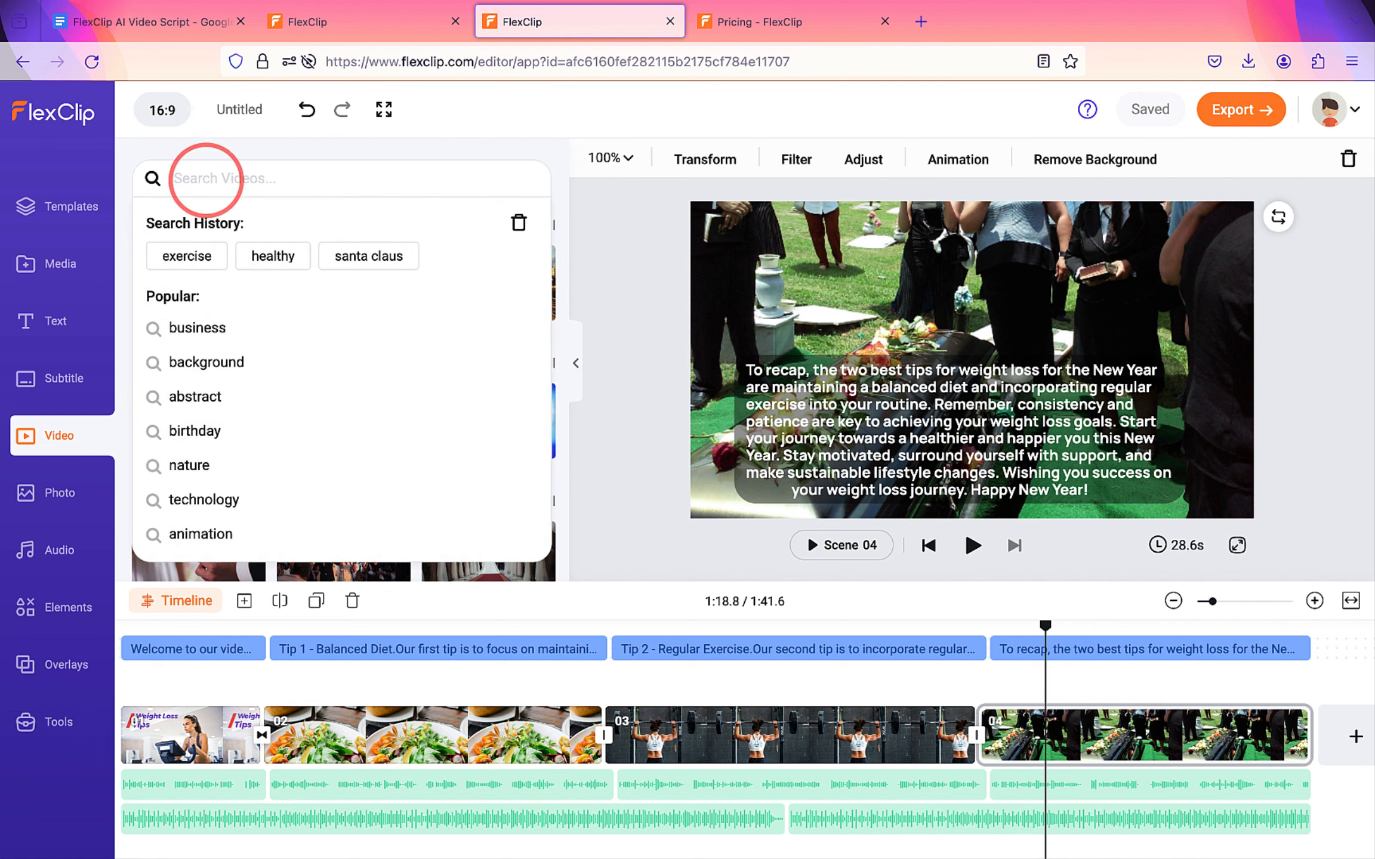
type("moti")
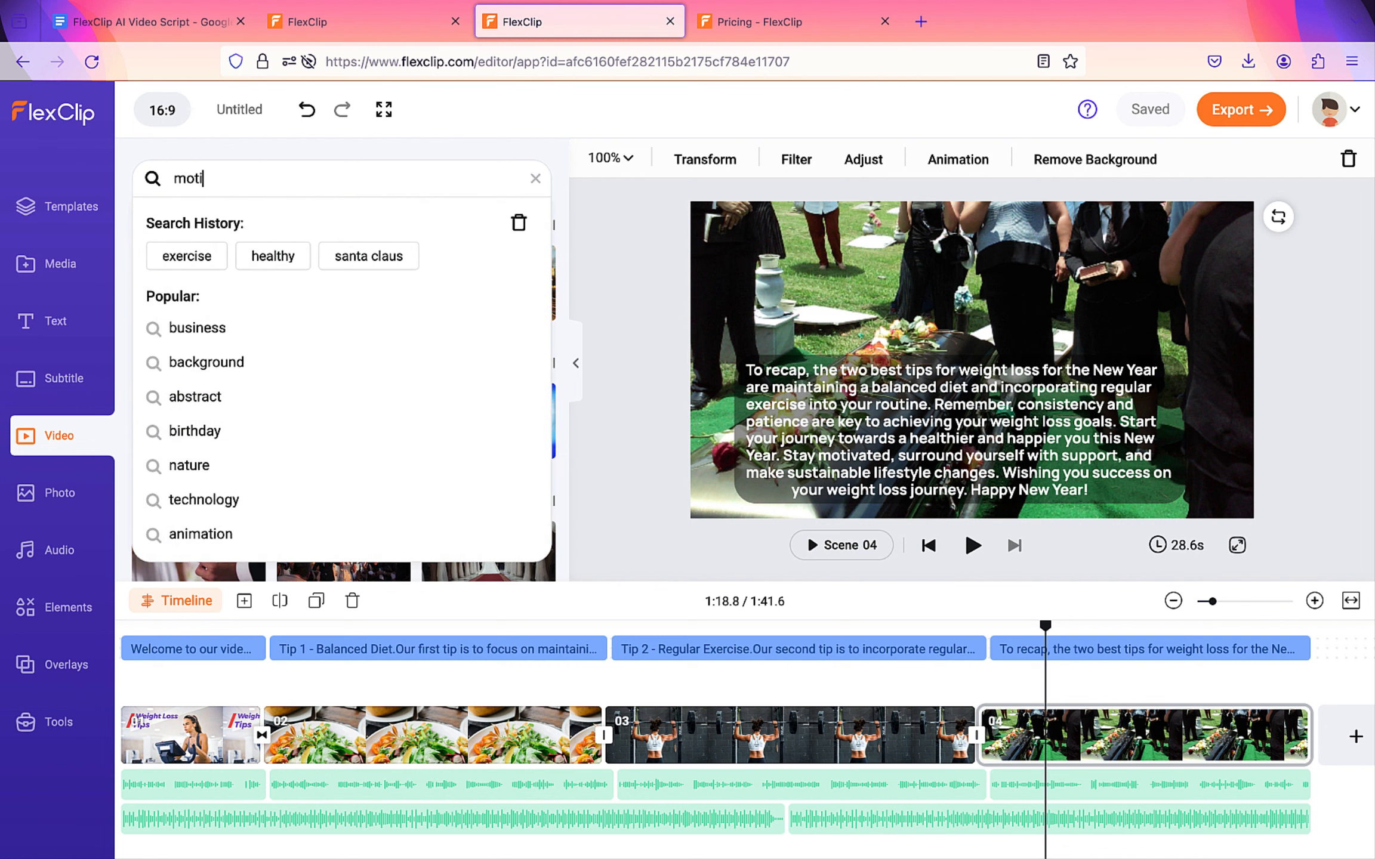
type("vation")
key("Return")
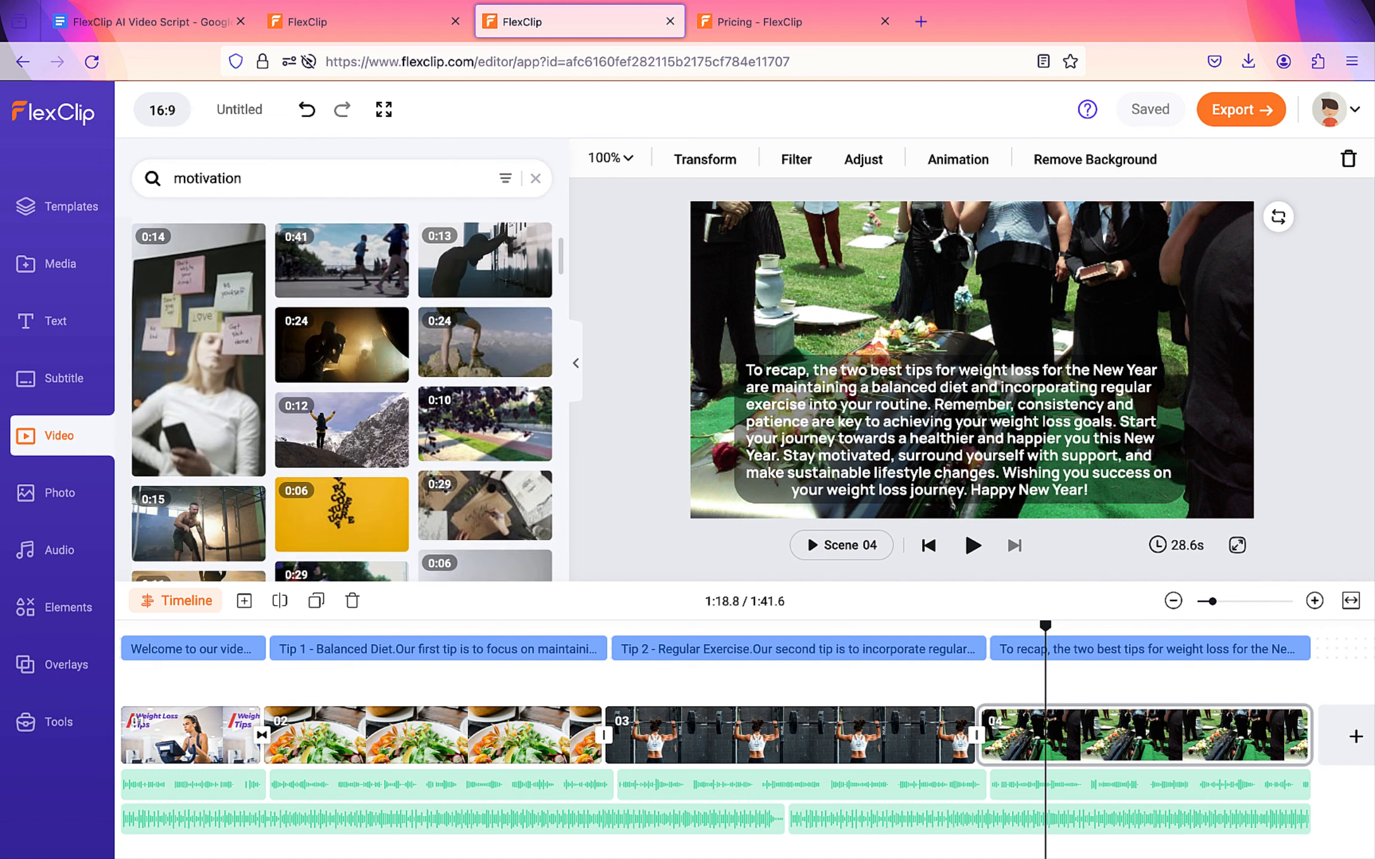
scroll(342, 355, "down", 3)
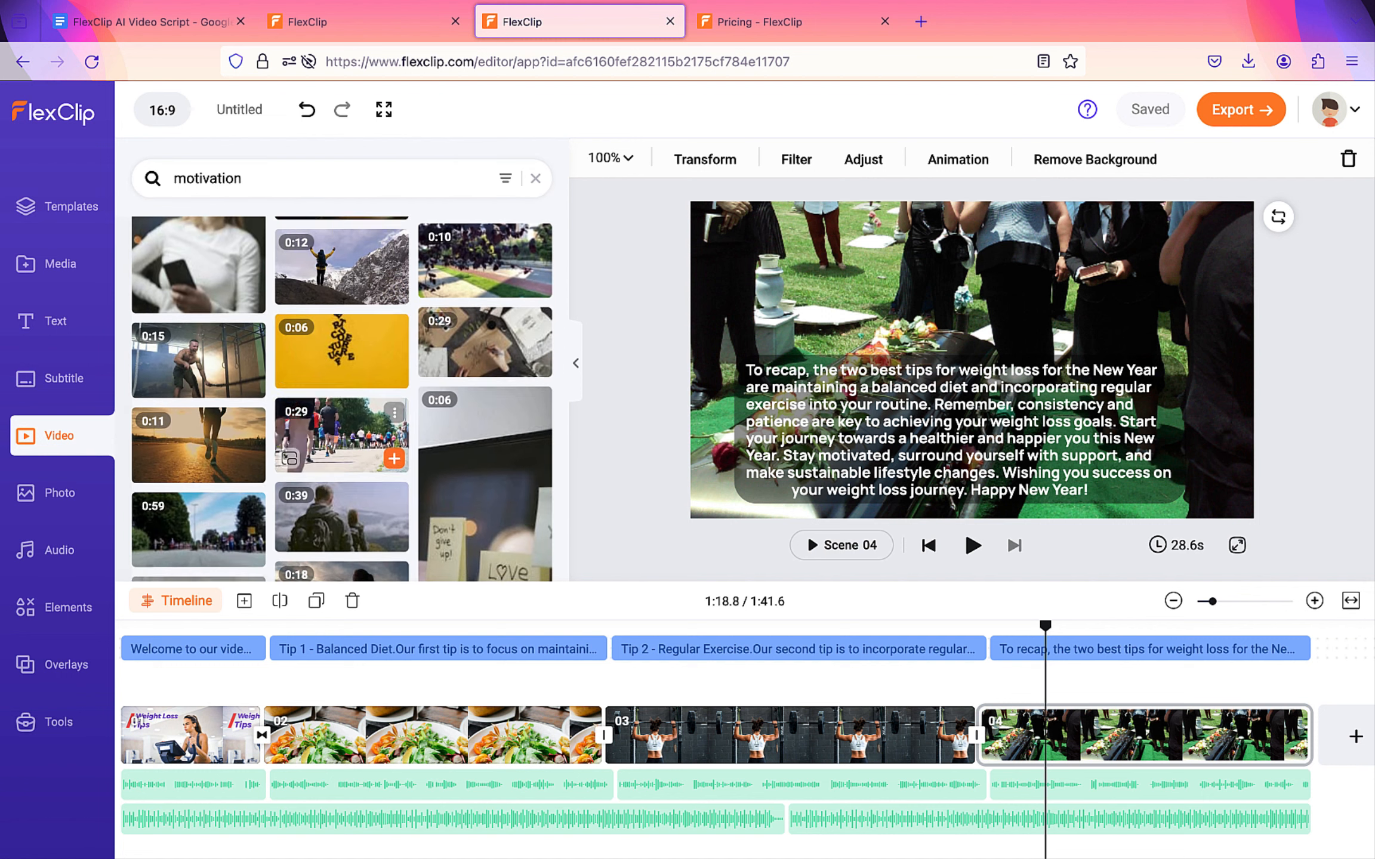
scroll(341, 376, "down", 3)
scroll(341, 435, "down", 3)
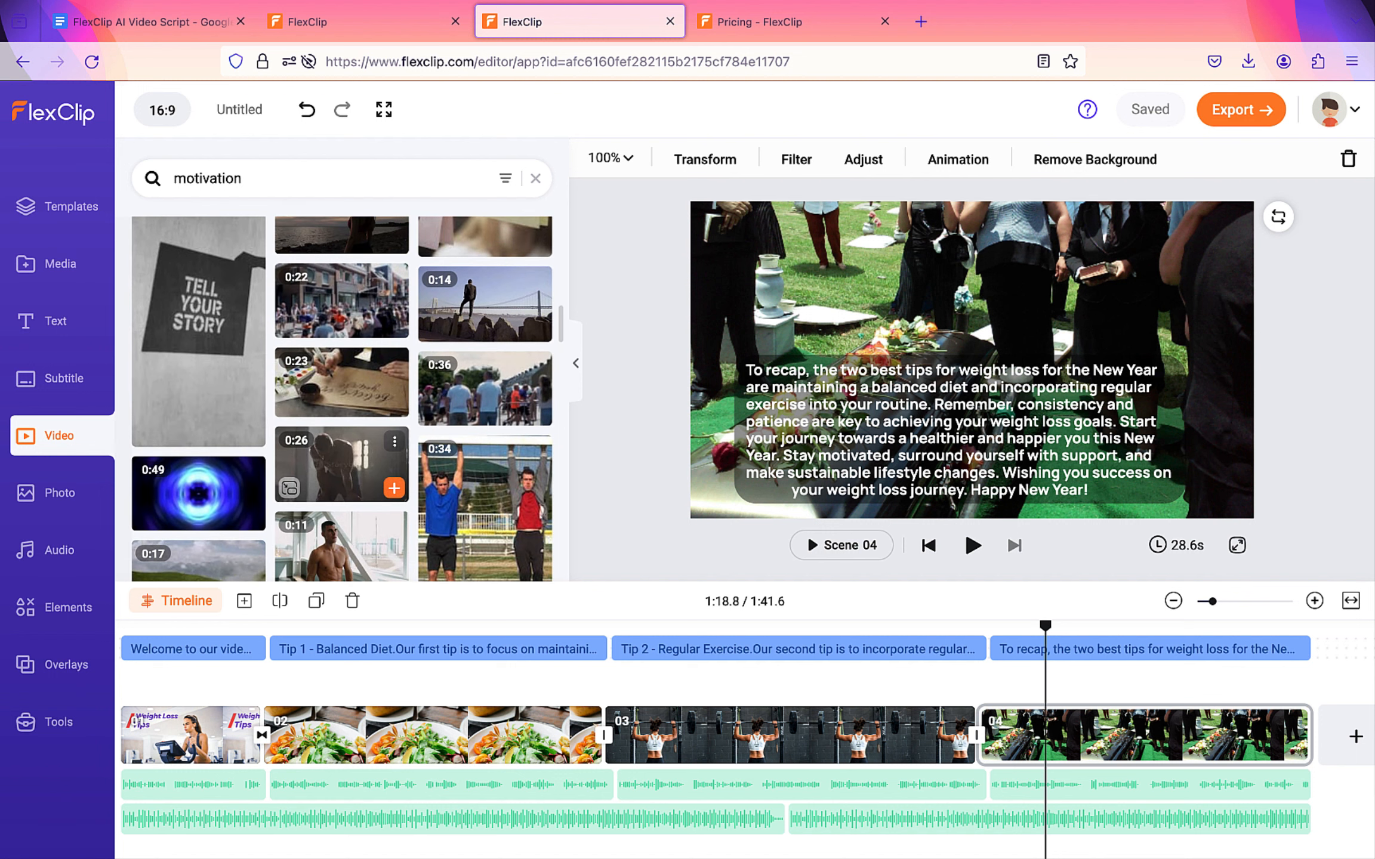
scroll(341, 465, "down", 2)
scroll(485, 453, "down", 5)
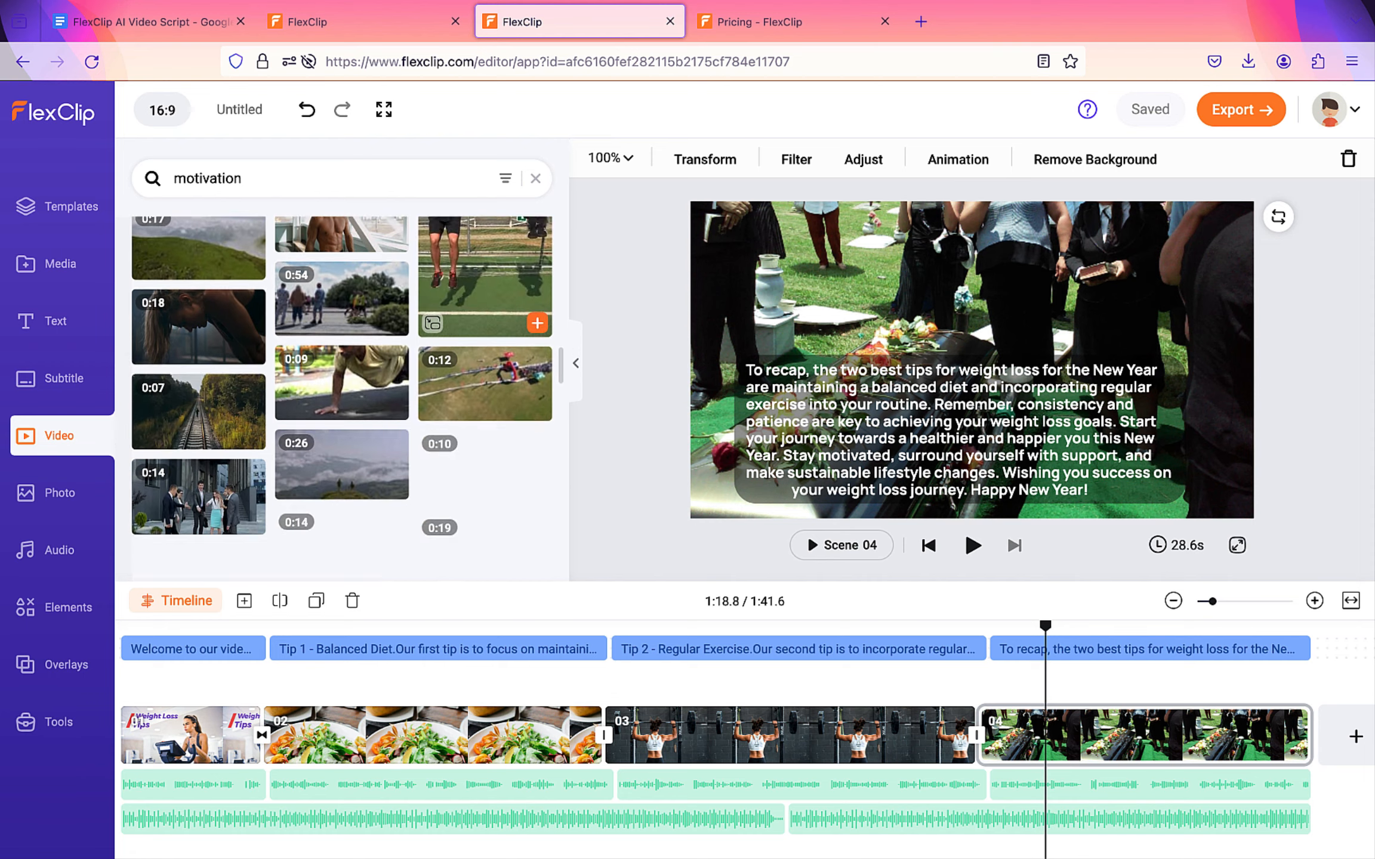
scroll(341, 394, "down", 5)
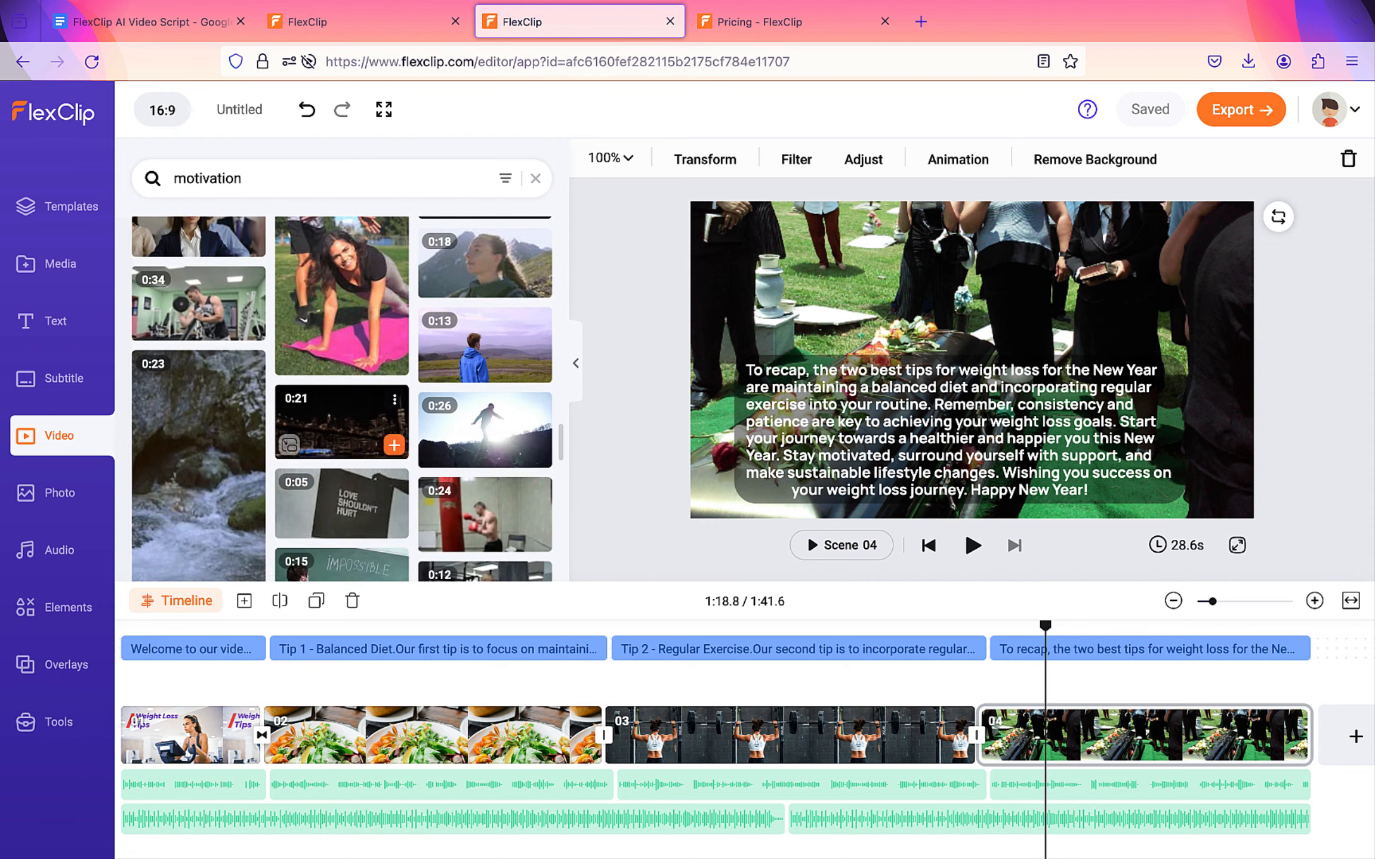
- Search the stock videos for "healthy" and look for a clip to replace the scene 04 image
double_click(255, 177)
type("healthy")
key("Return")
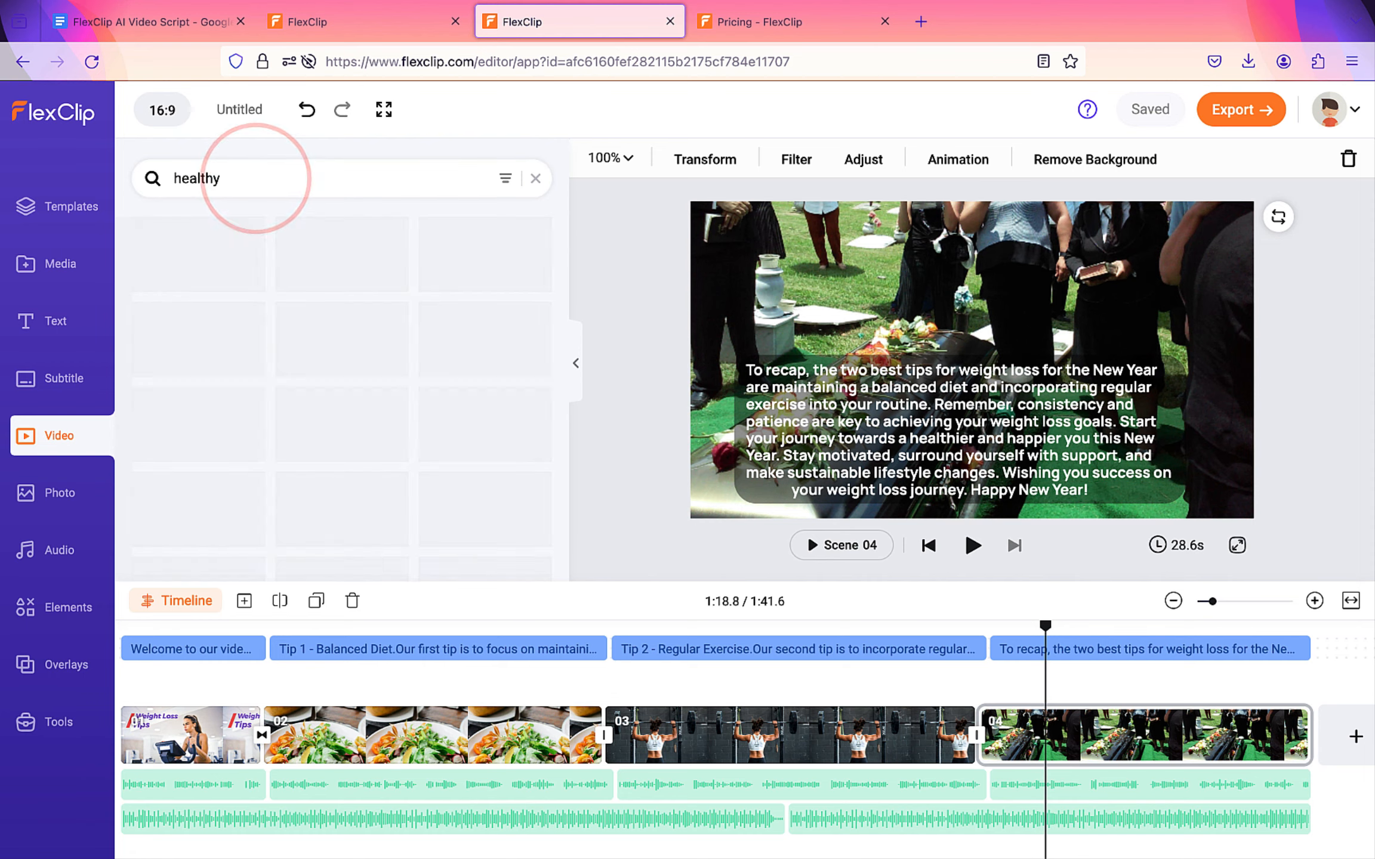
scroll(341, 393, "down", 5)
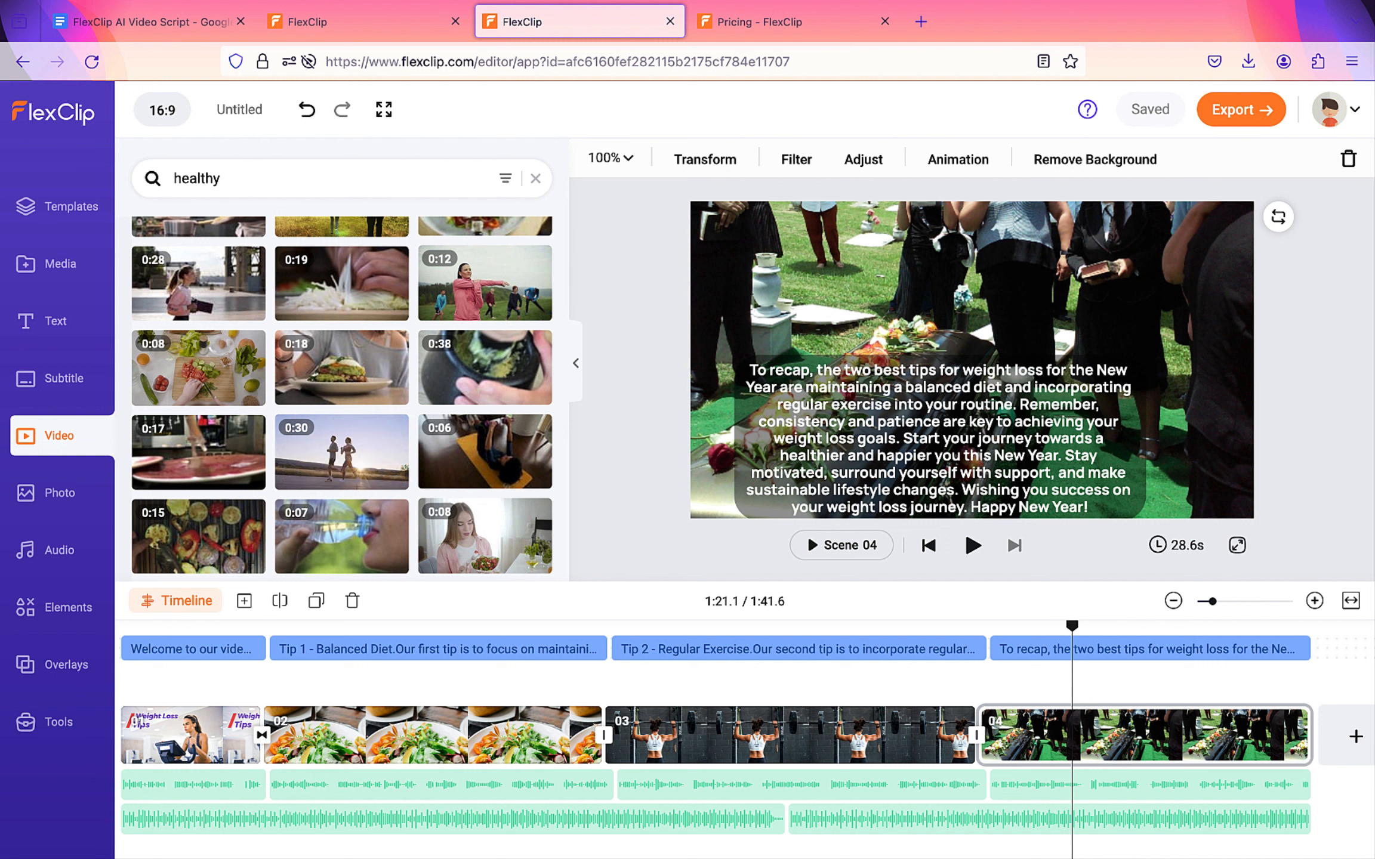
- Detach and delete scene 04's funeral background image, and fill the scene with the 0:30 clip of two runners
right_click(868, 249)
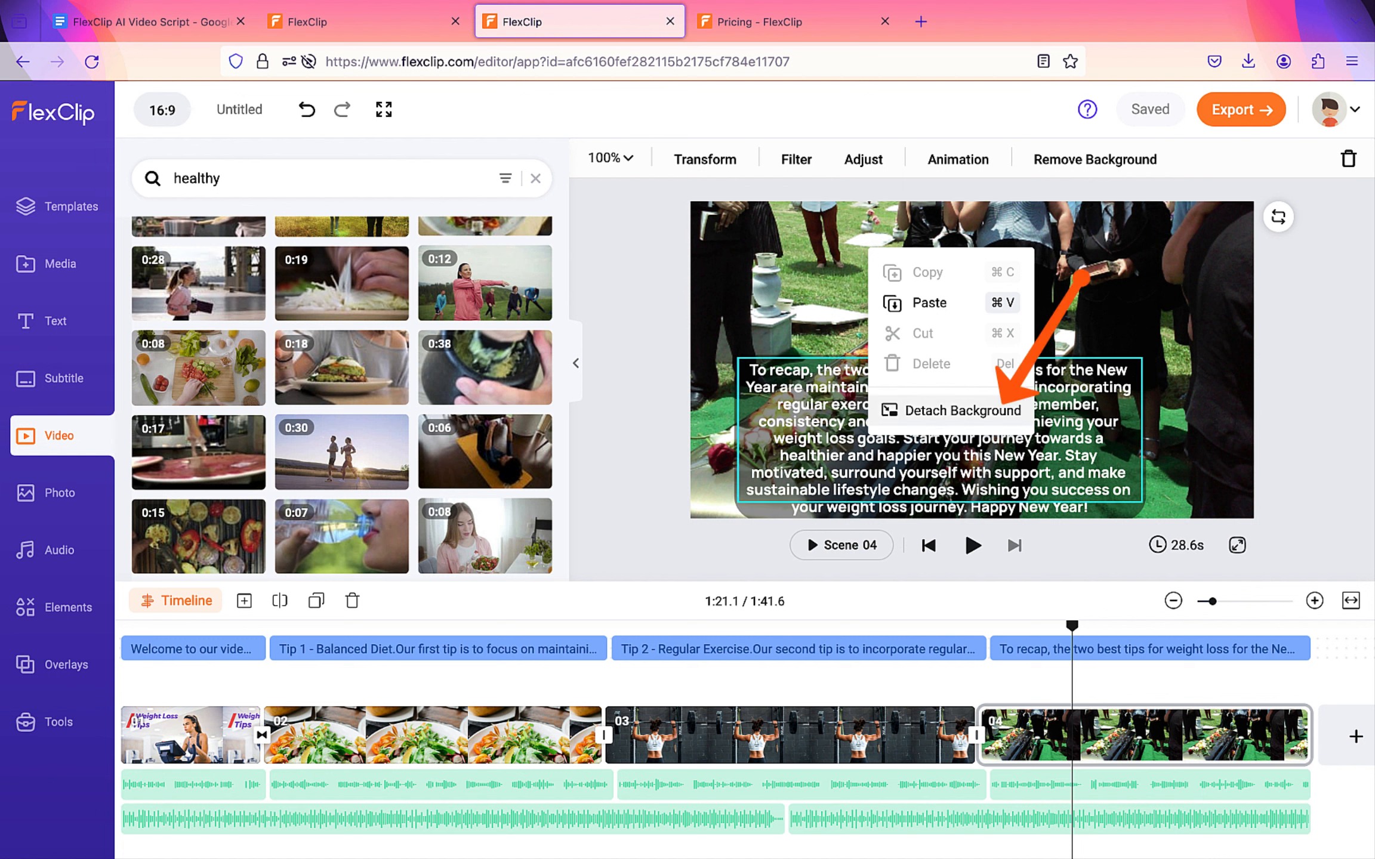
left_click(962, 411)
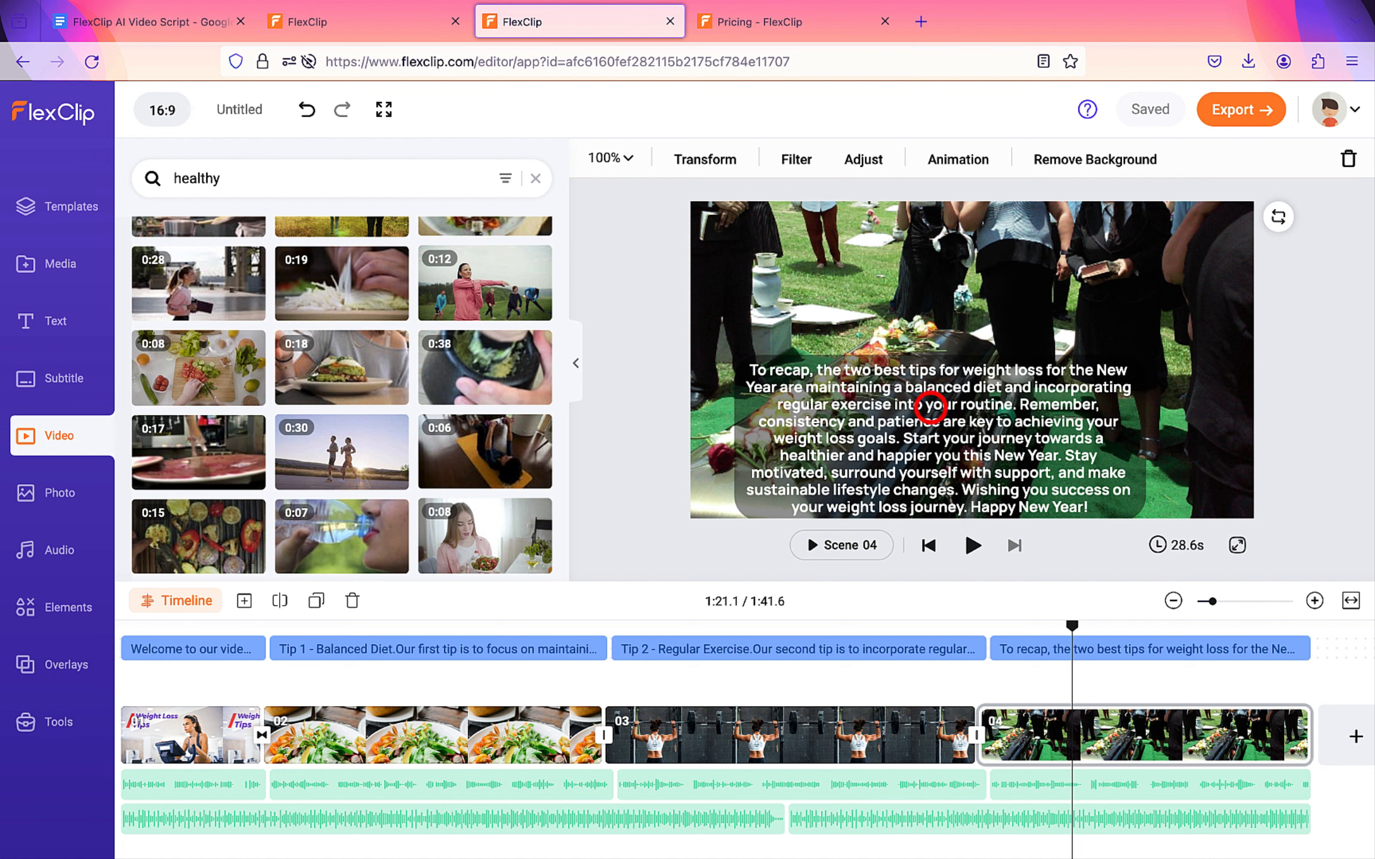
left_click(953, 304)
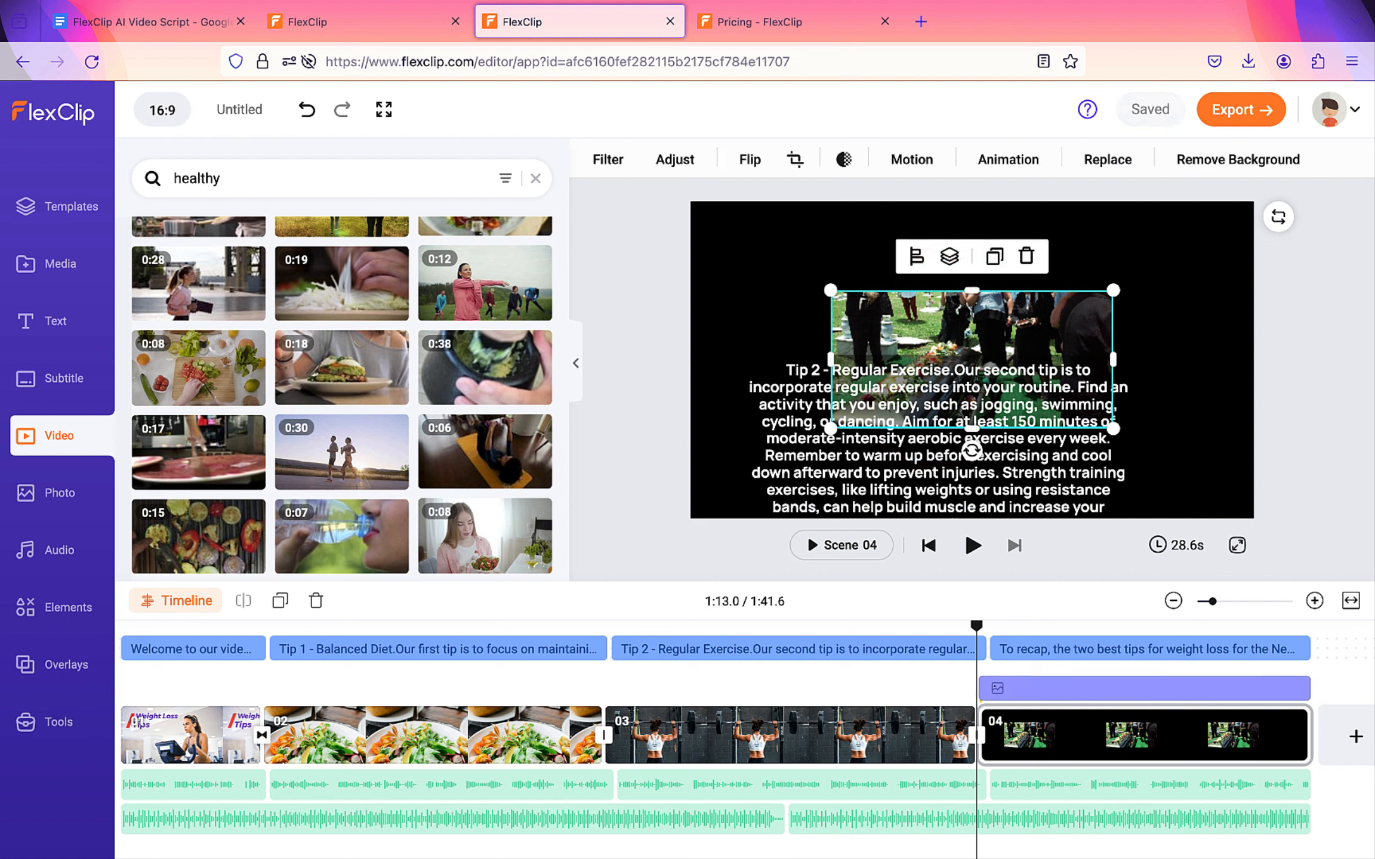
key("Delete")
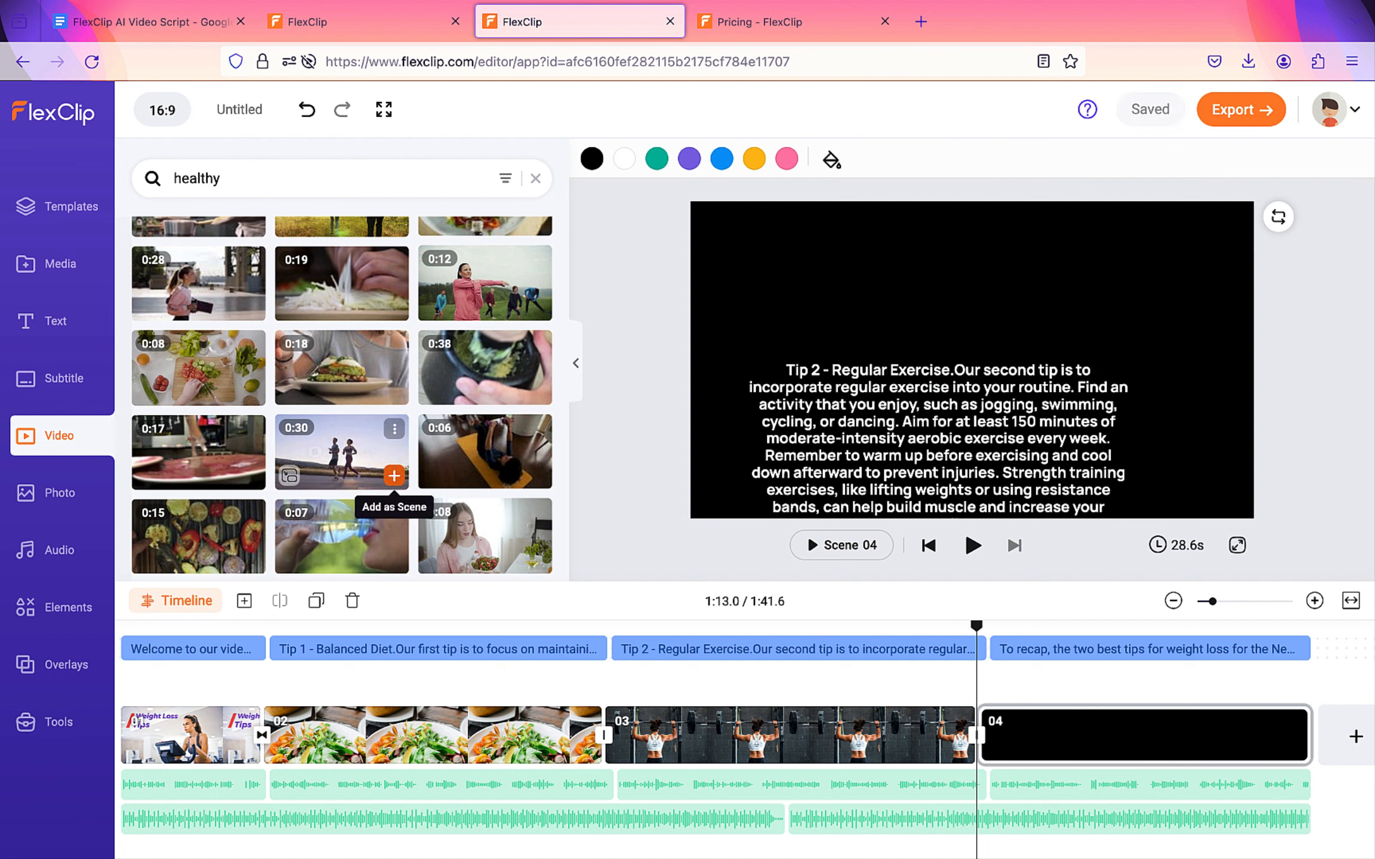
left_click(394, 475)
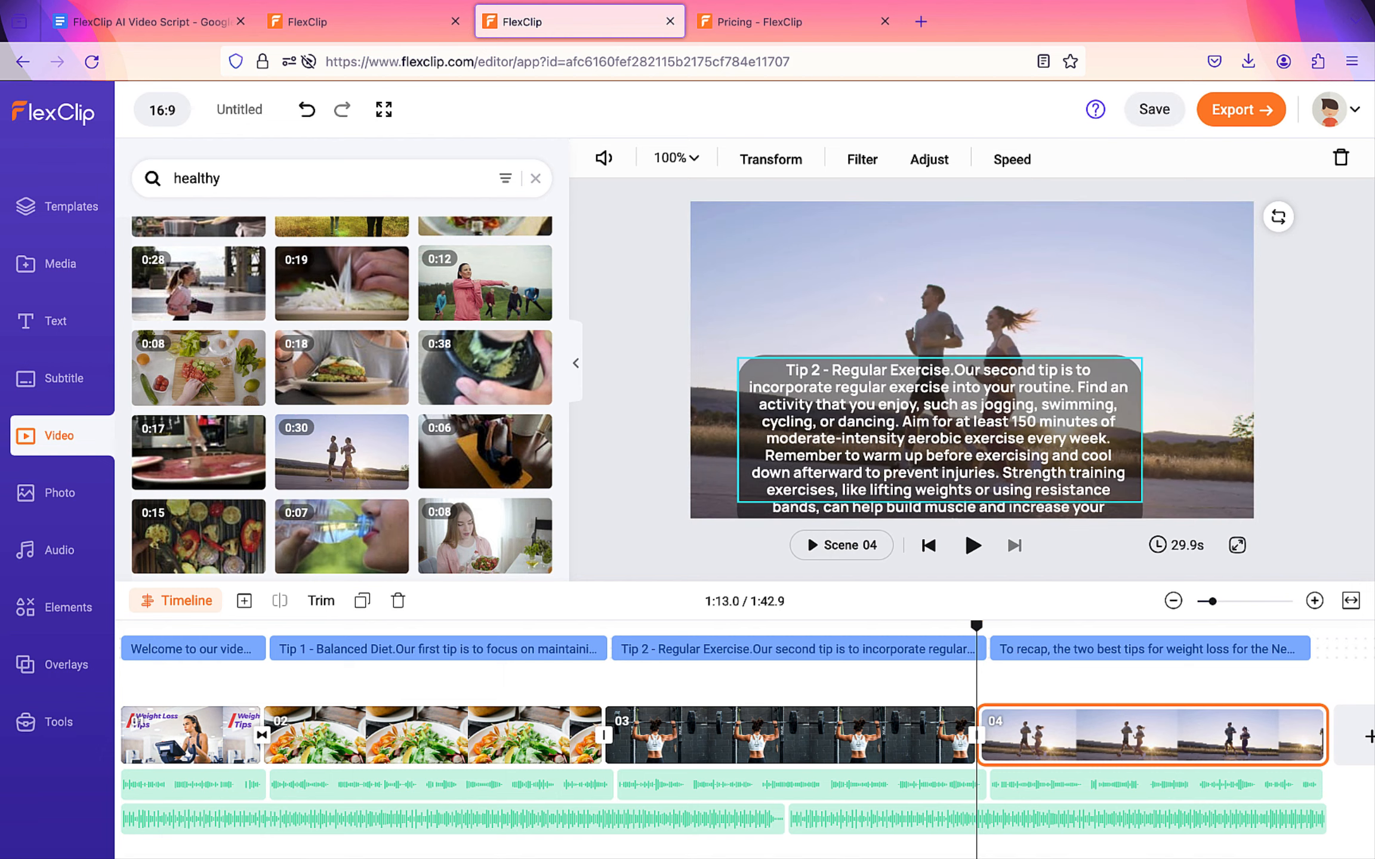
- Raise and widen the subtitle over the runners so its full text fits the frame, and preview scene 04
left_click_drag(952, 404, 992, 370)
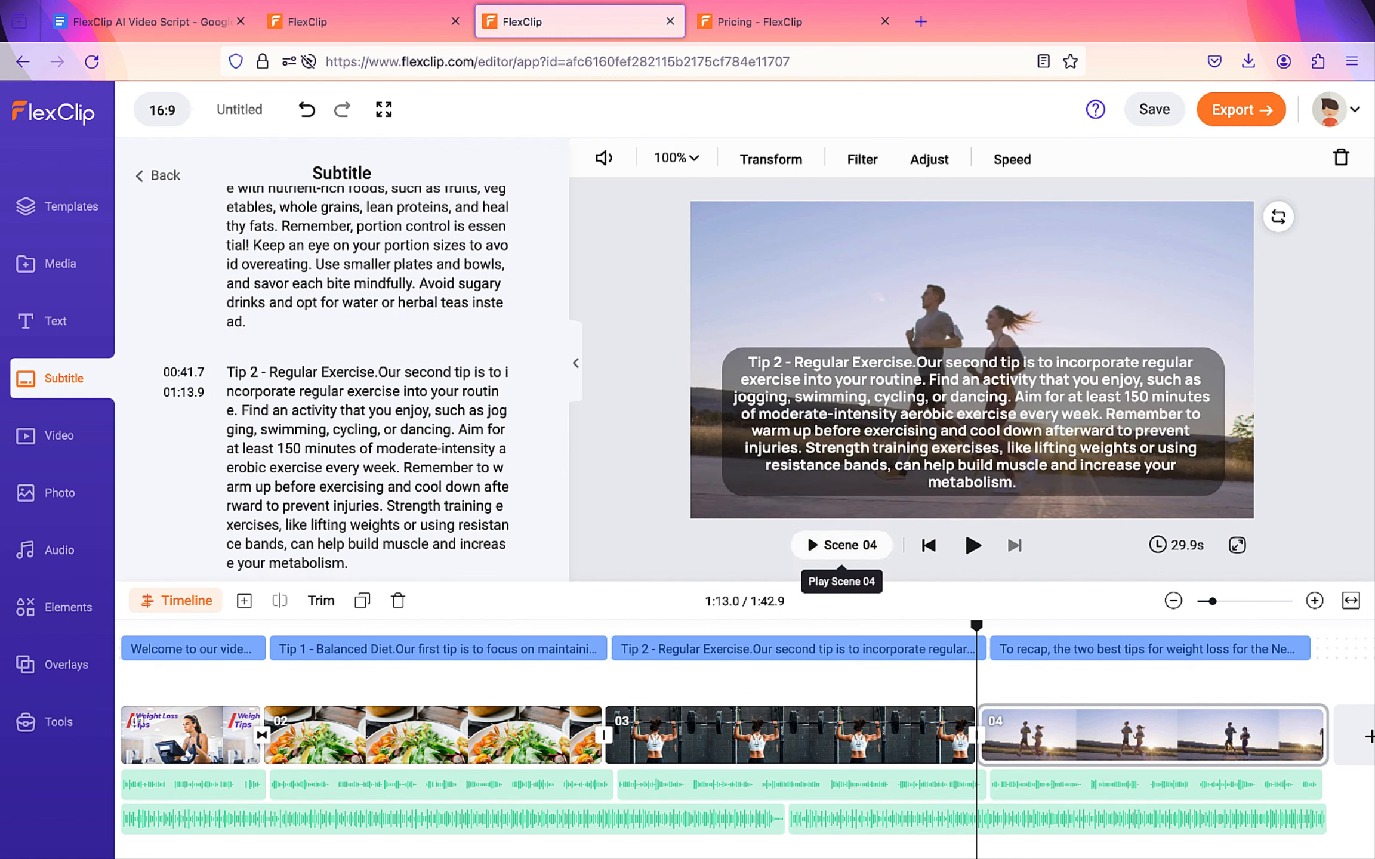
left_click(971, 545)
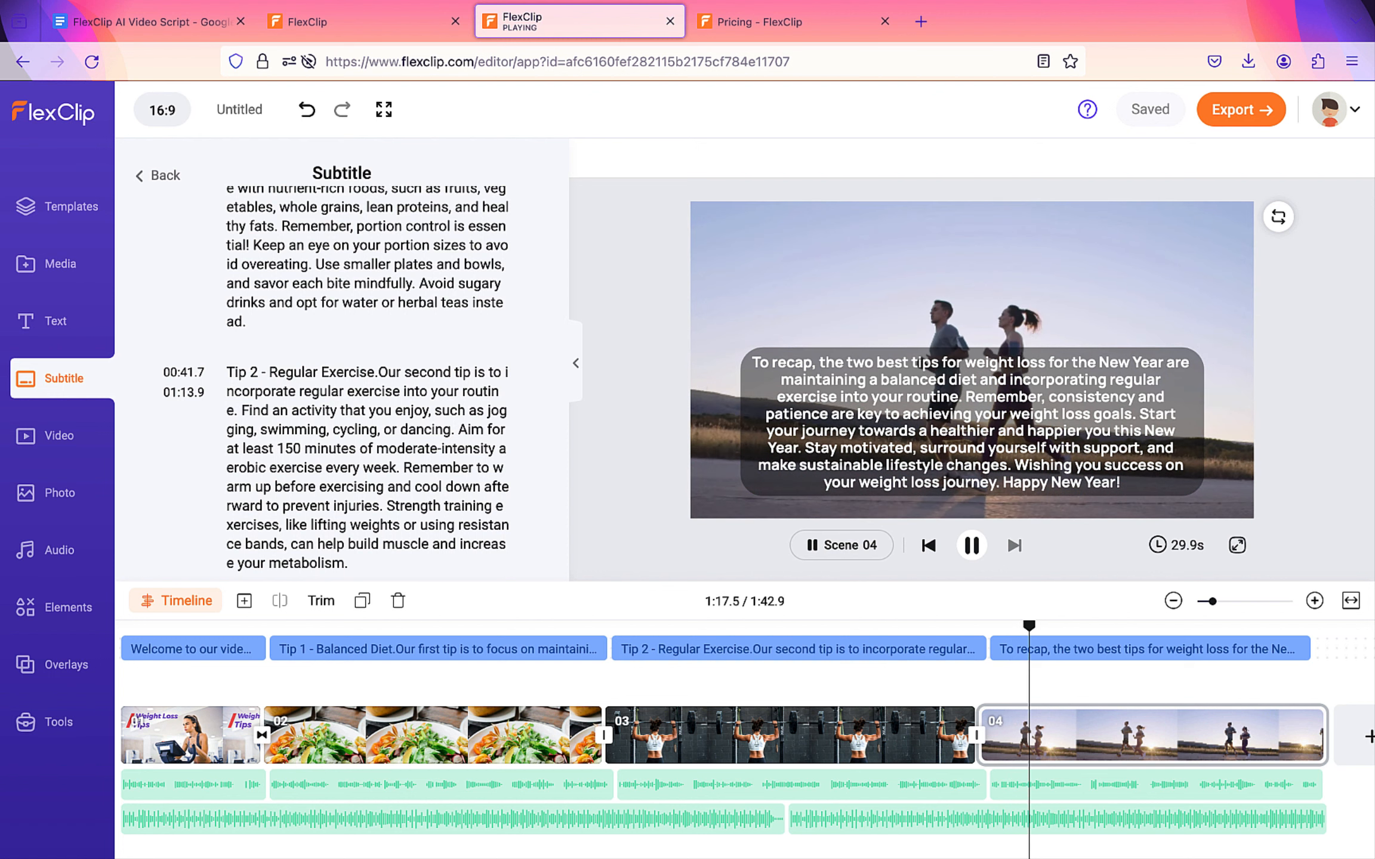
left_click(971, 546)
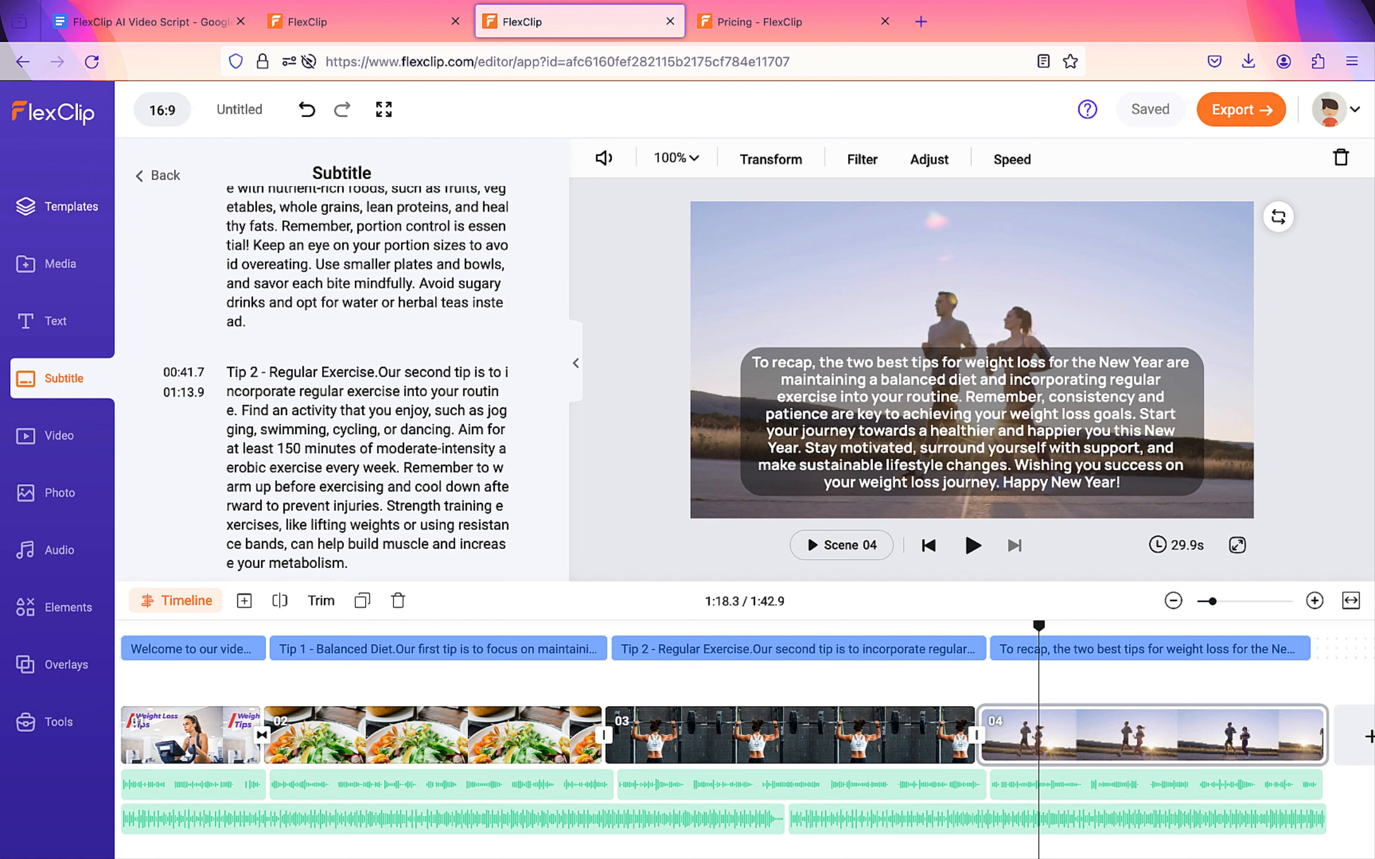
- Show the project's media files and open the My Recording options
left_click(60, 263)
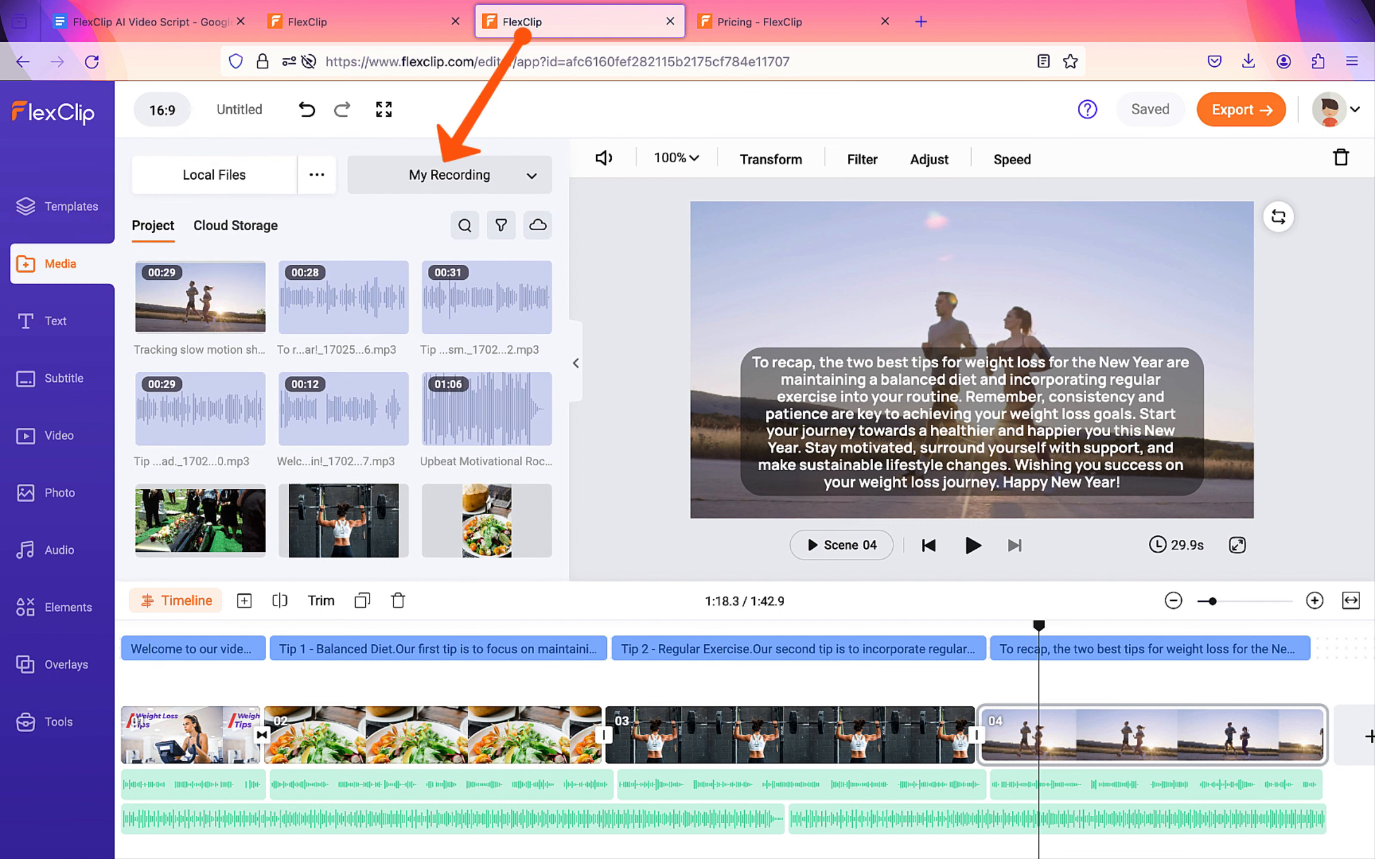
left_click(430, 175)
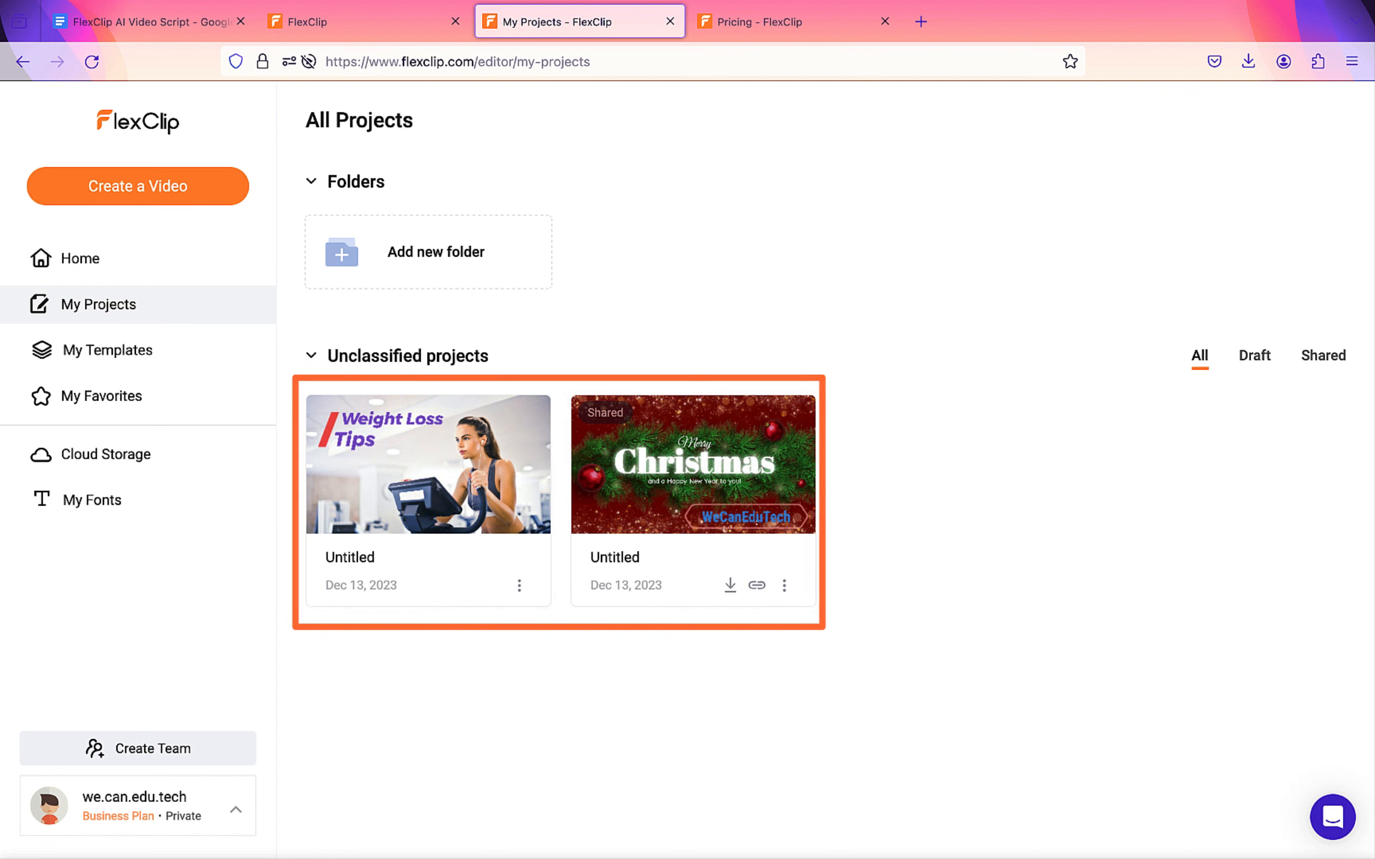
- Return to the home page and open the shared Merry Christmas project for editing
left_click(72, 252)
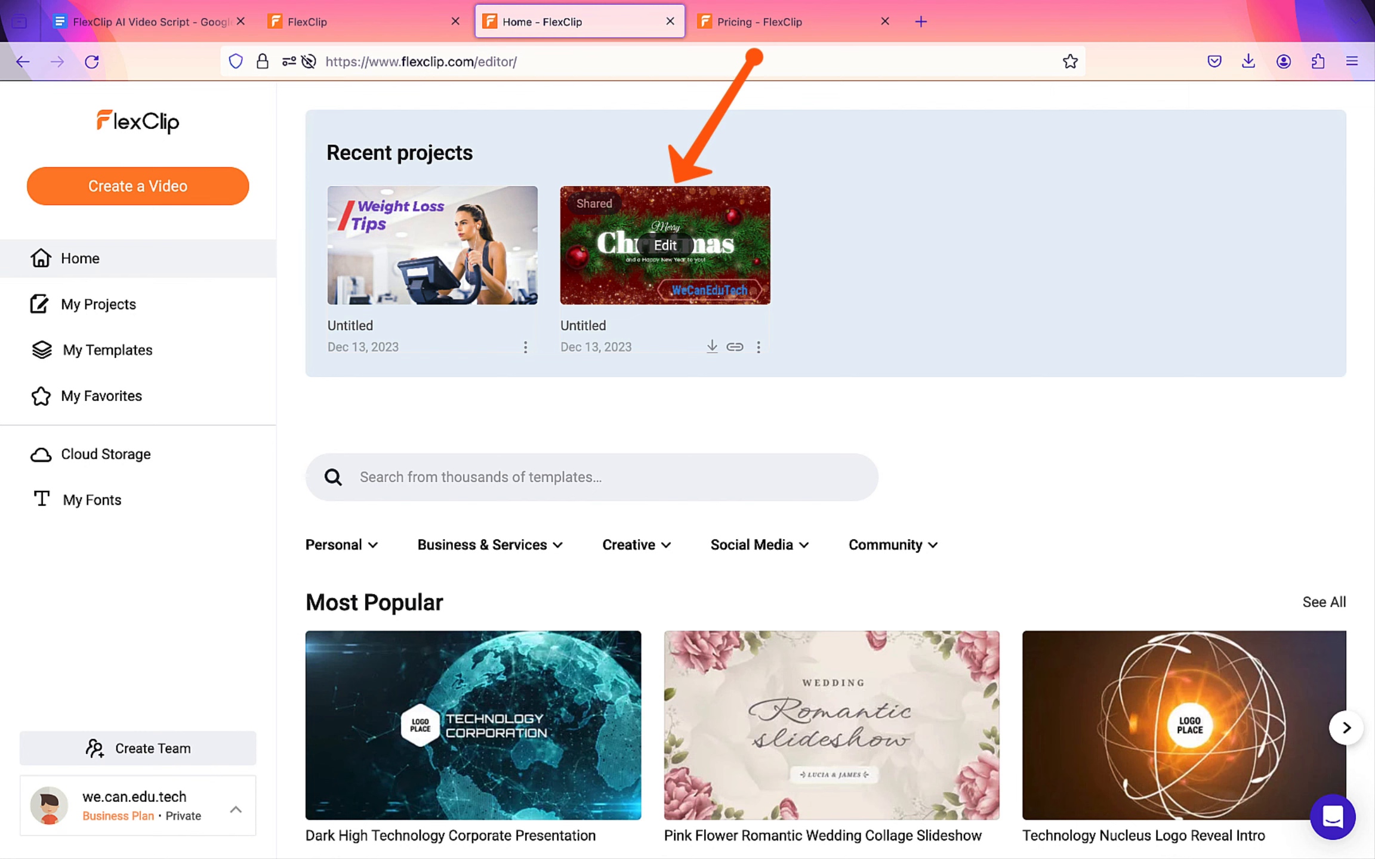
left_click(659, 192)
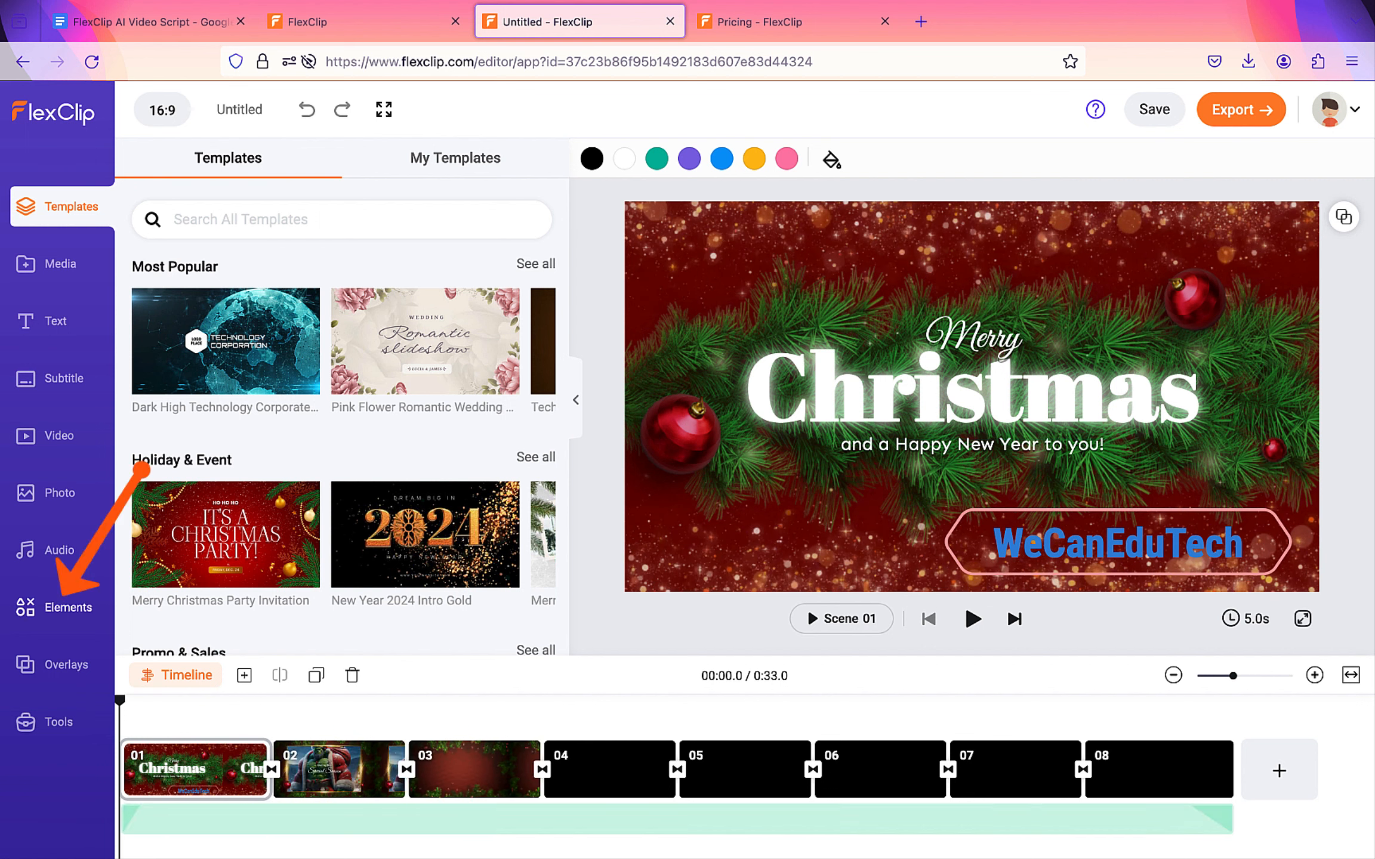
- Browse the element library for scene 01 of the Christmas project and search it for "santa"
left_click(71, 608)
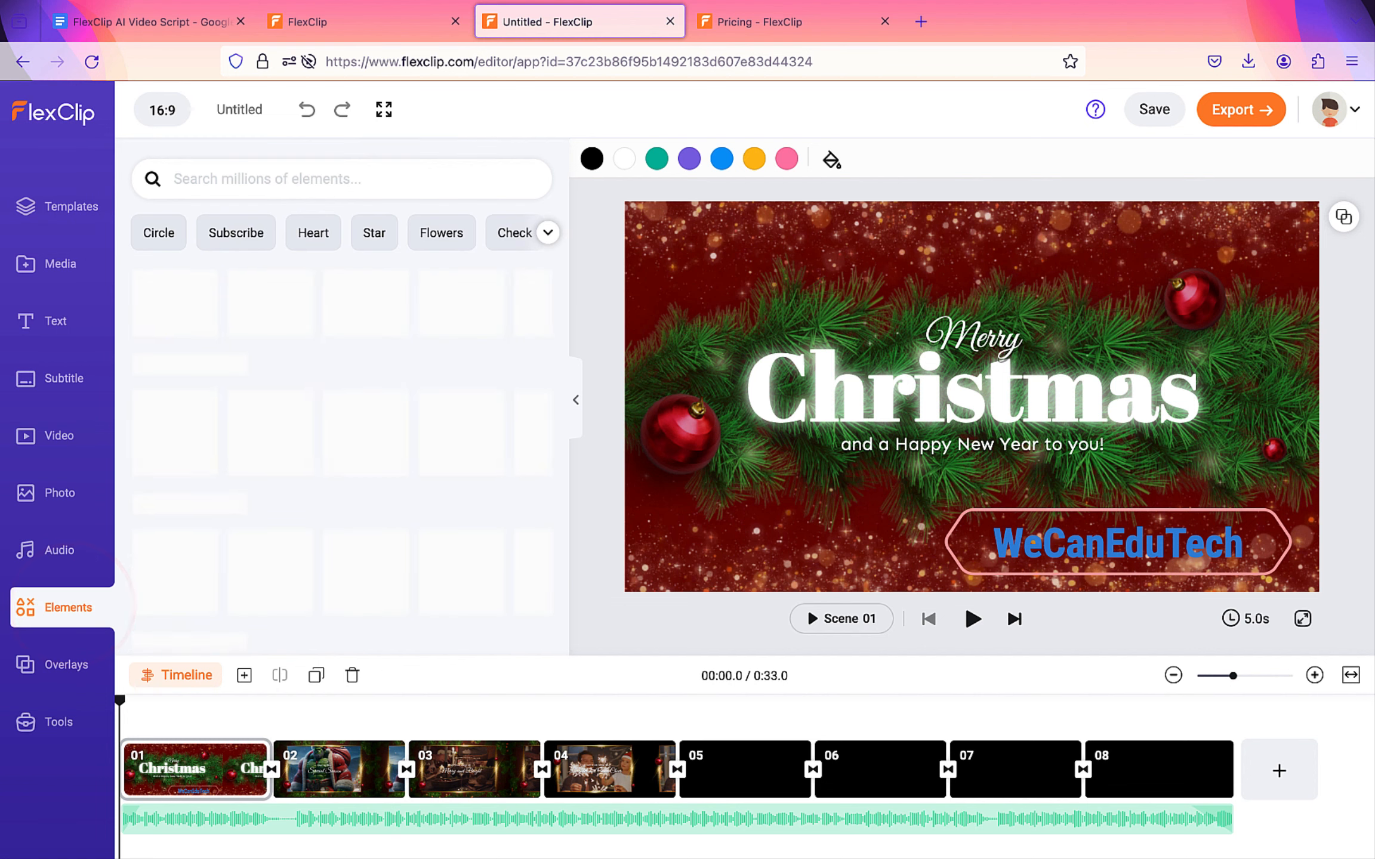
scroll(343, 417, "down", 6)
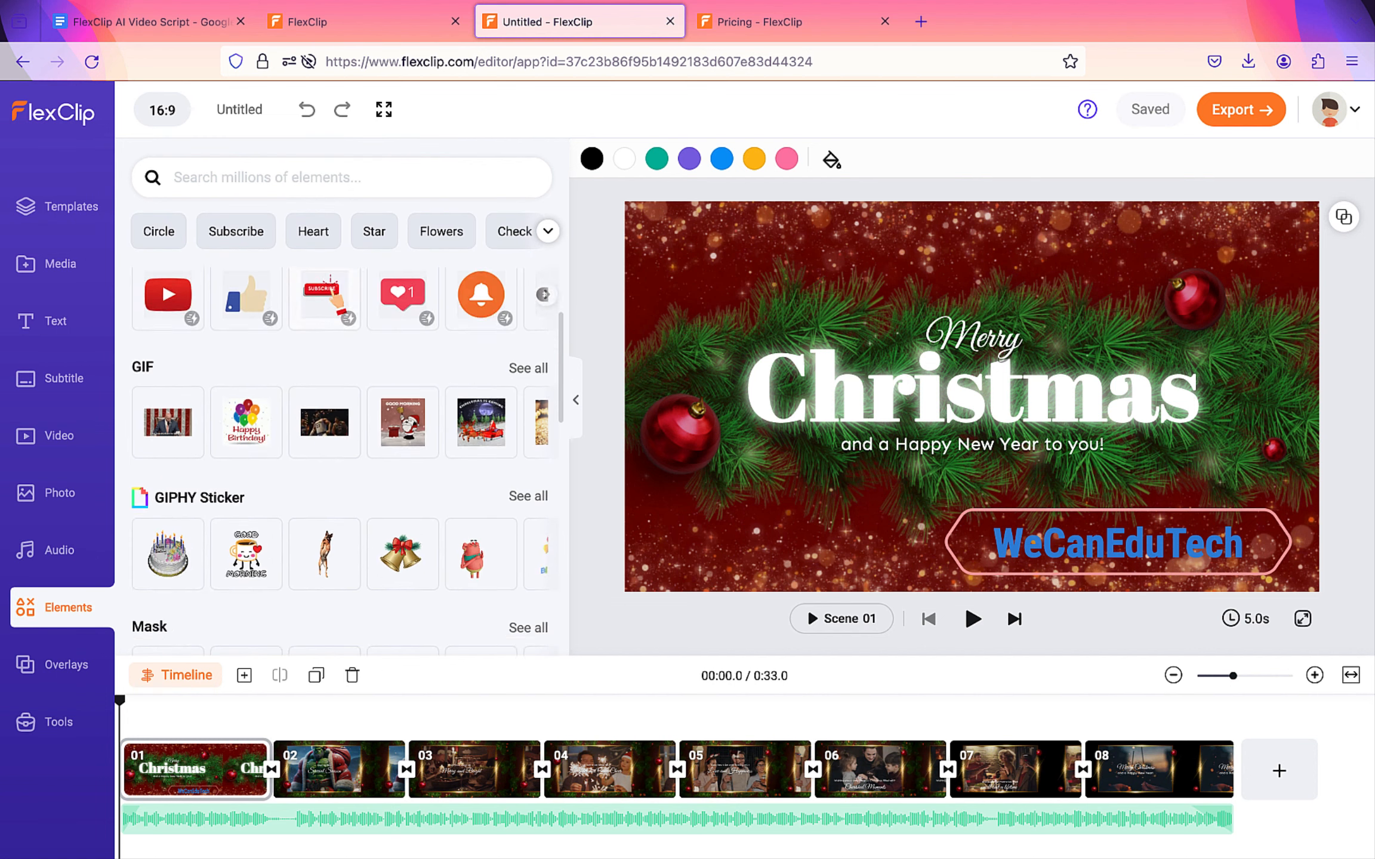
scroll(324, 412, "down", 15)
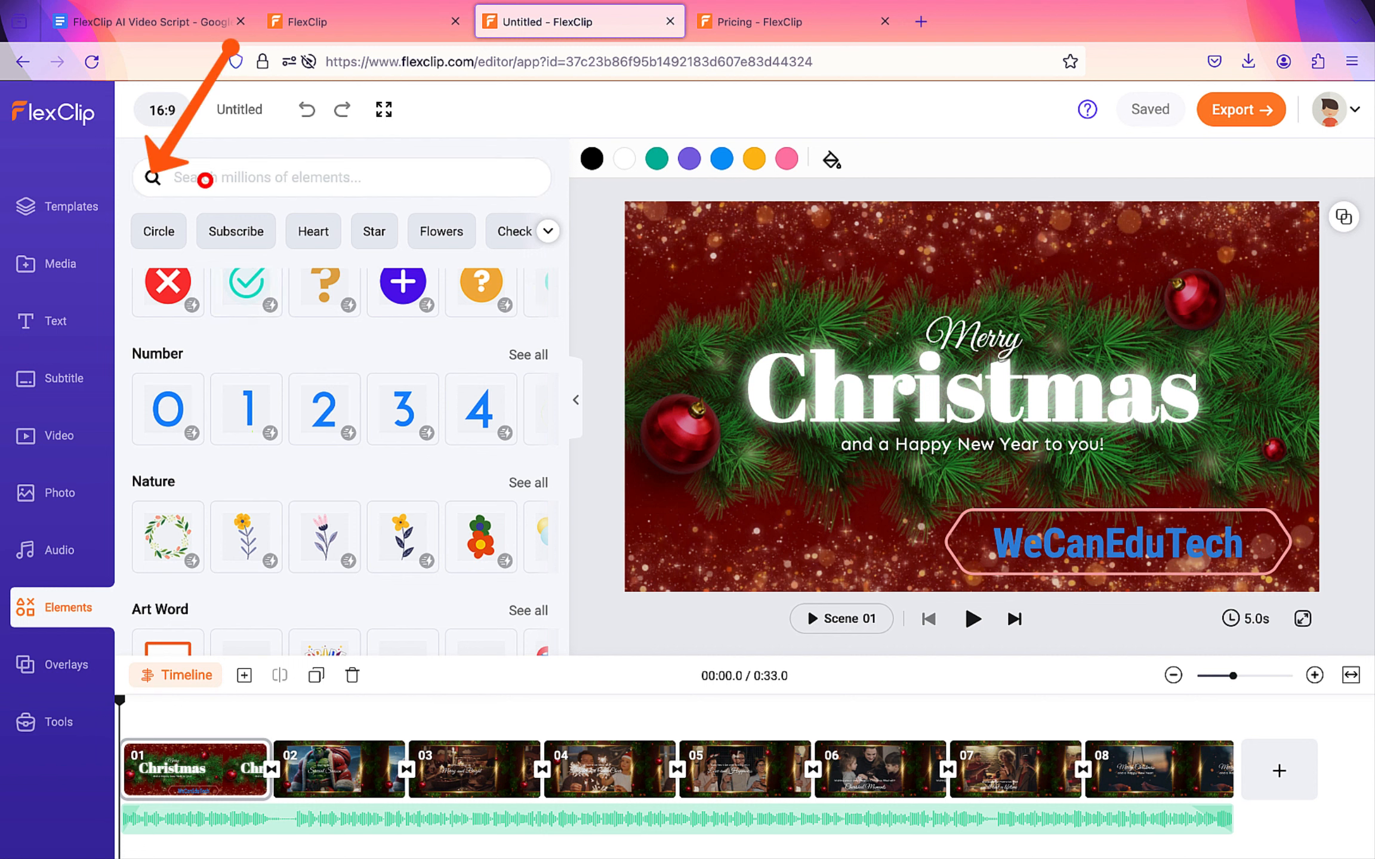
left_click(204, 177)
type("santa")
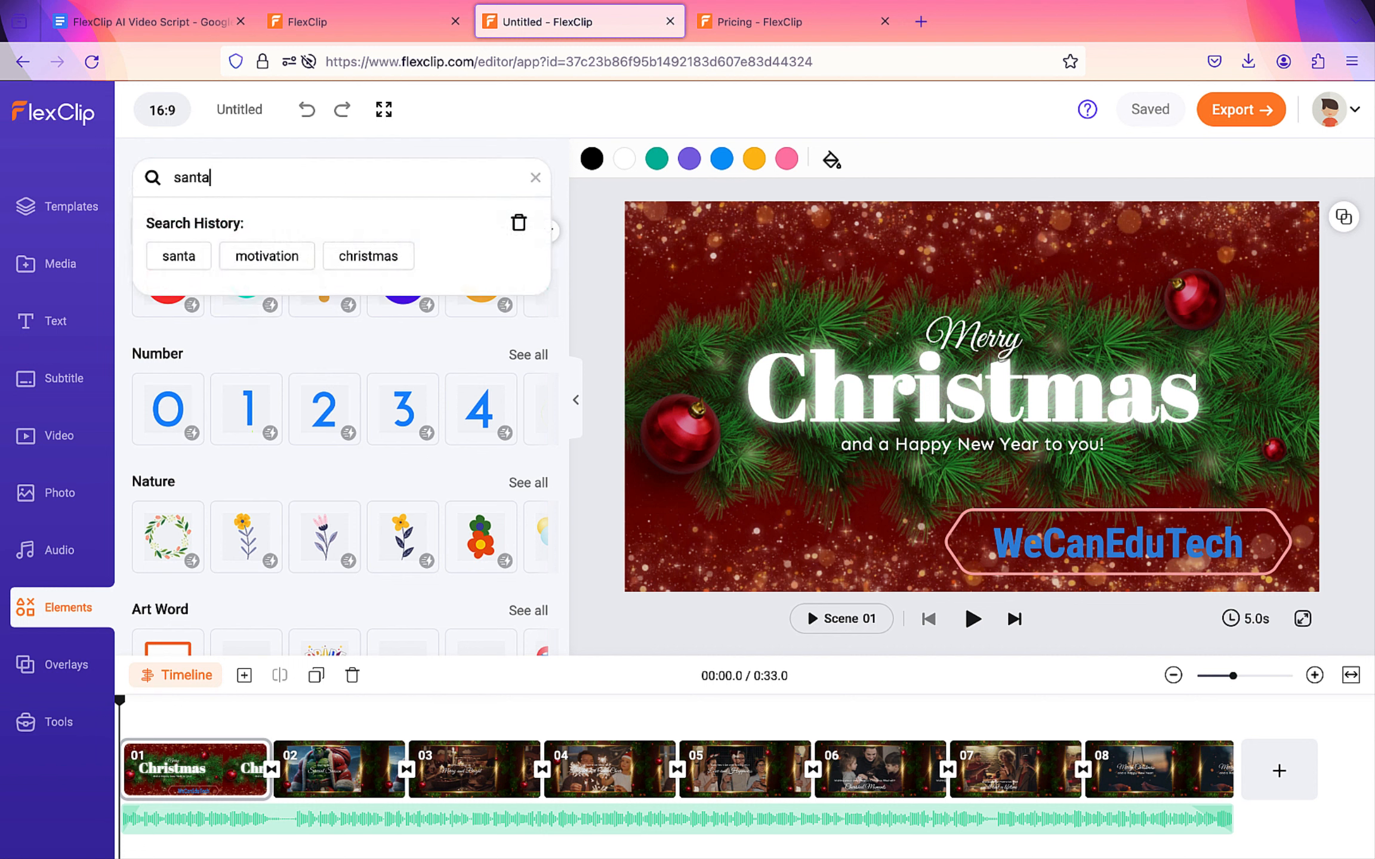
key("Return")
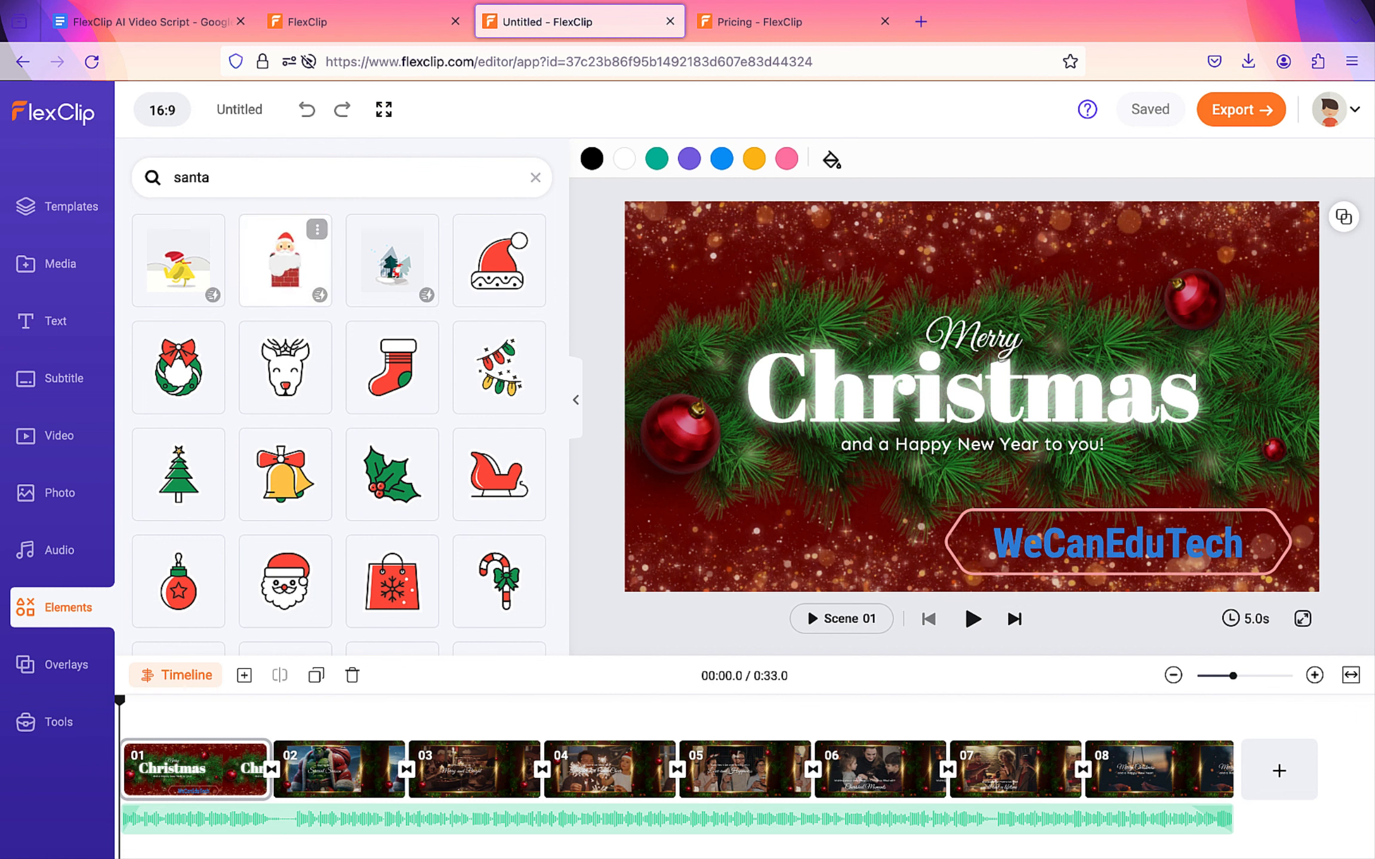
- Add the animated Santa-in-chimney element to scene 01, place it in the frame's lower-left corner, and preview it
left_click(282, 260)
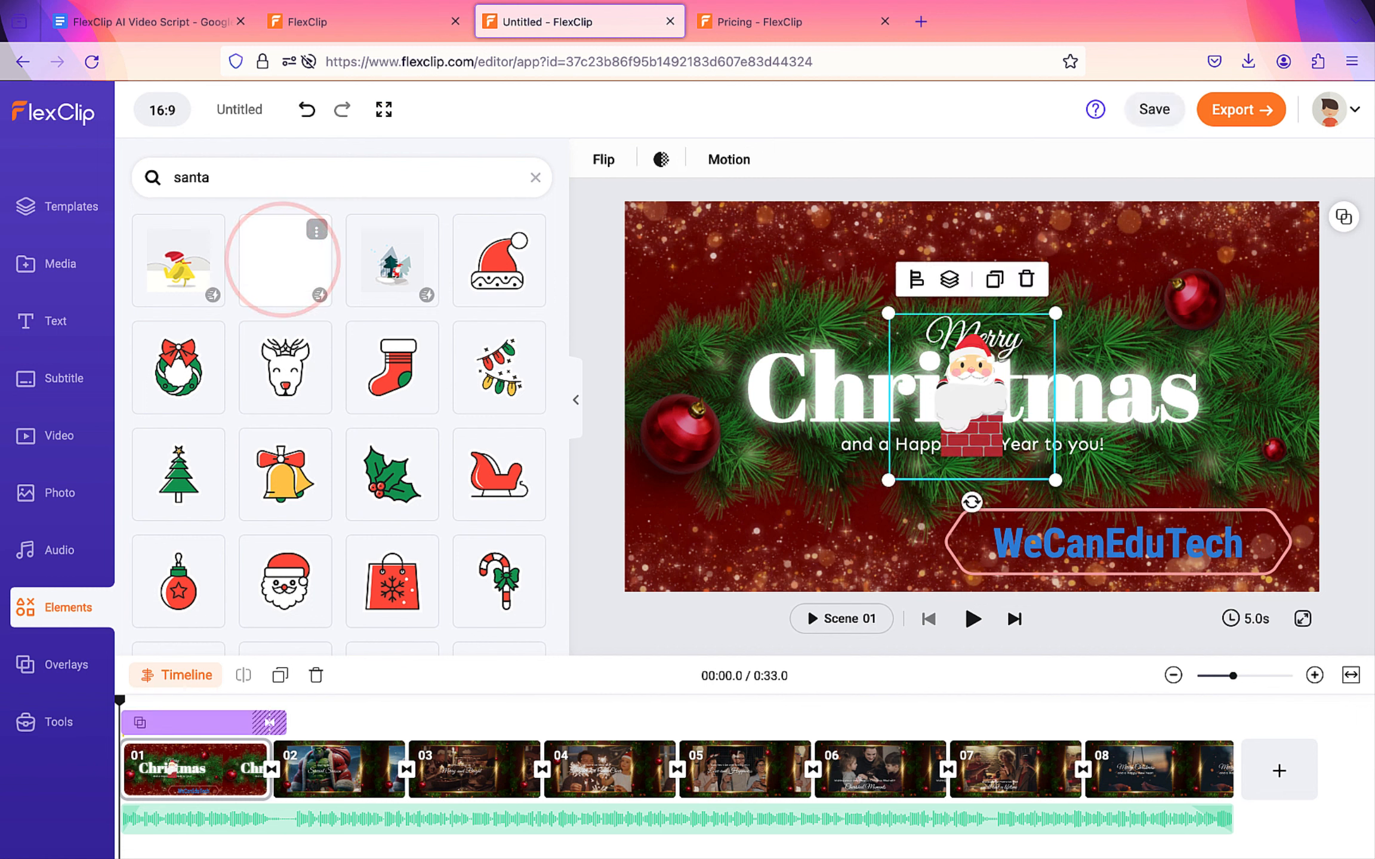
left_click_drag(972, 396, 677, 535)
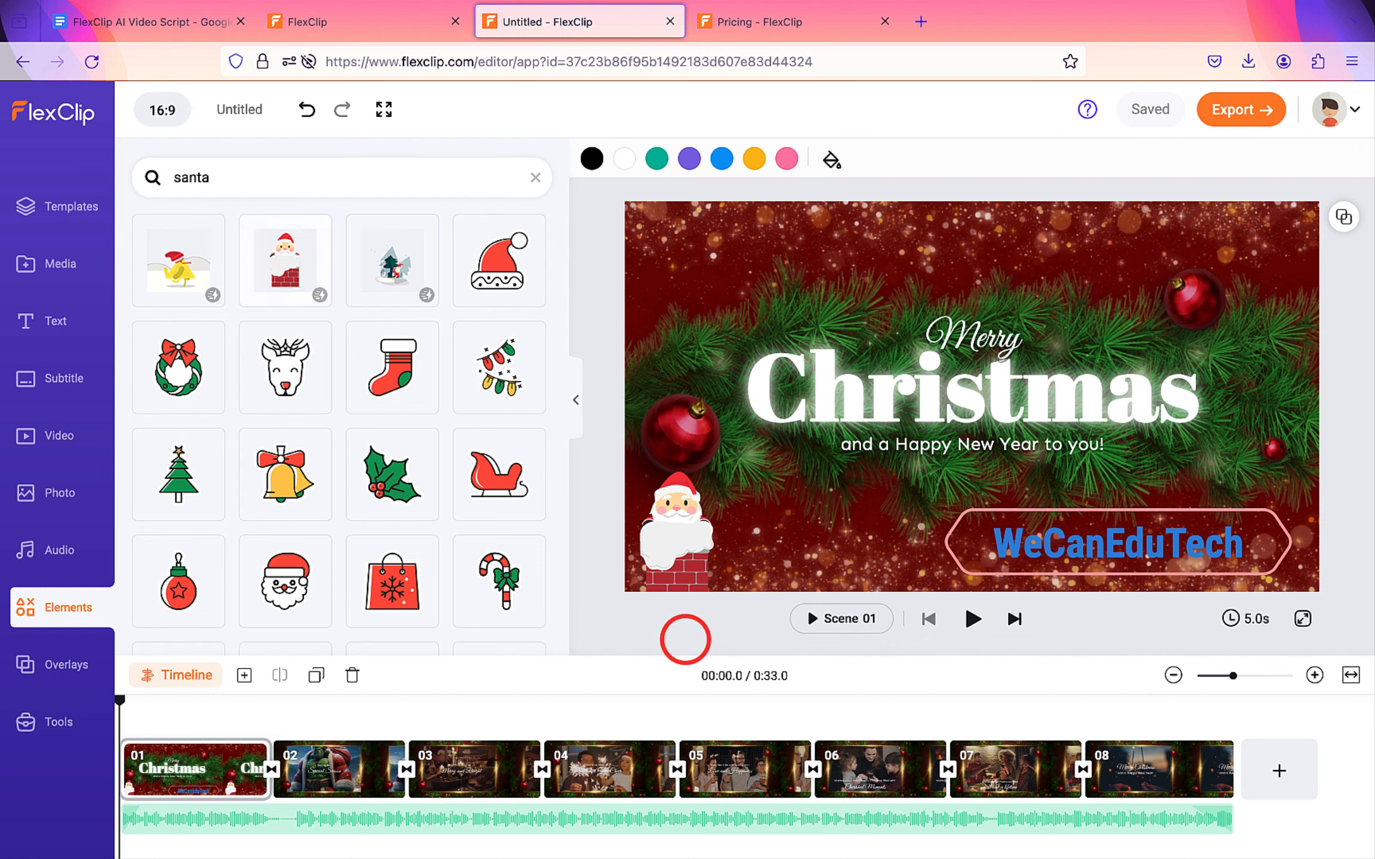
left_click(971, 618)
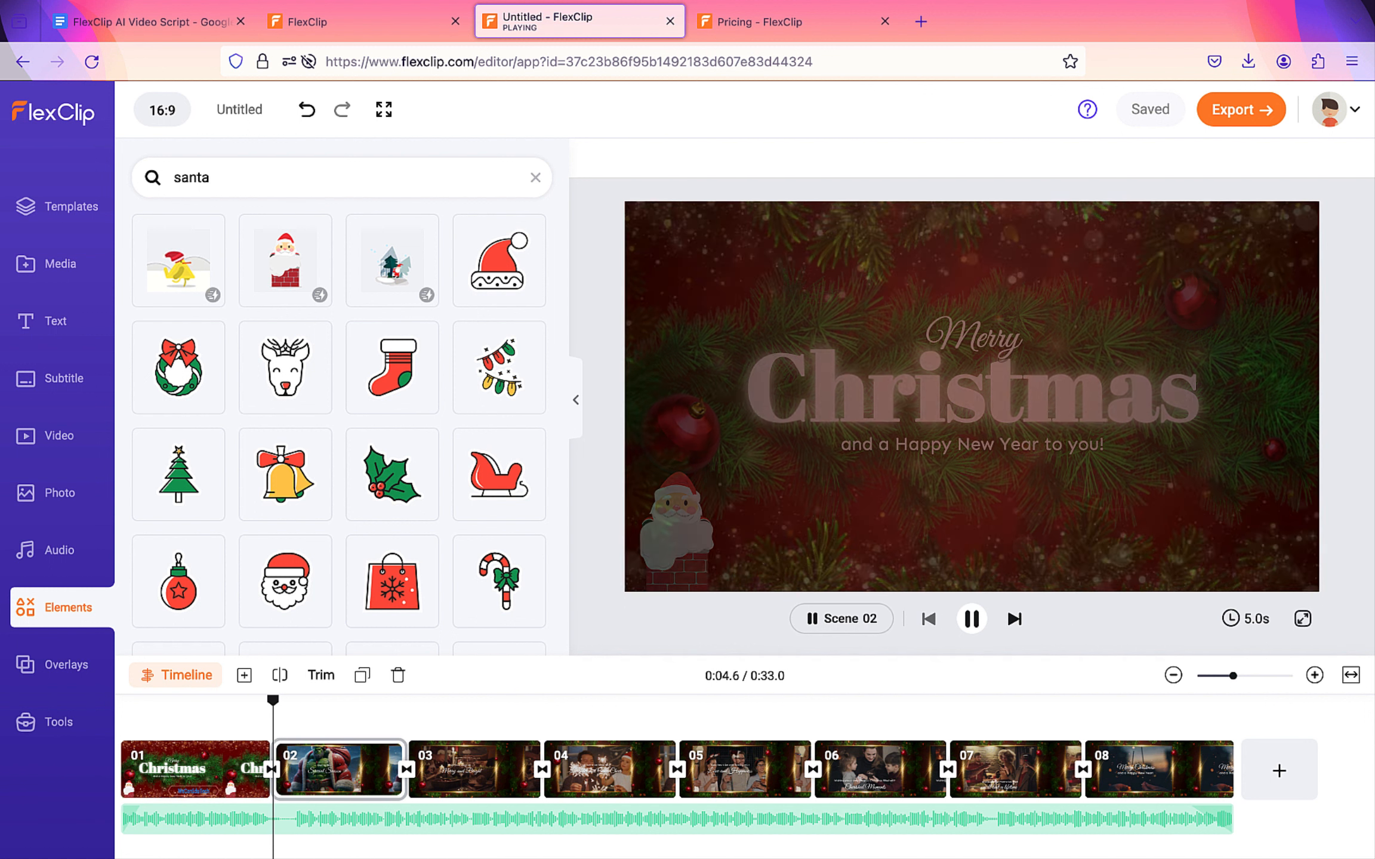
left_click(971, 617)
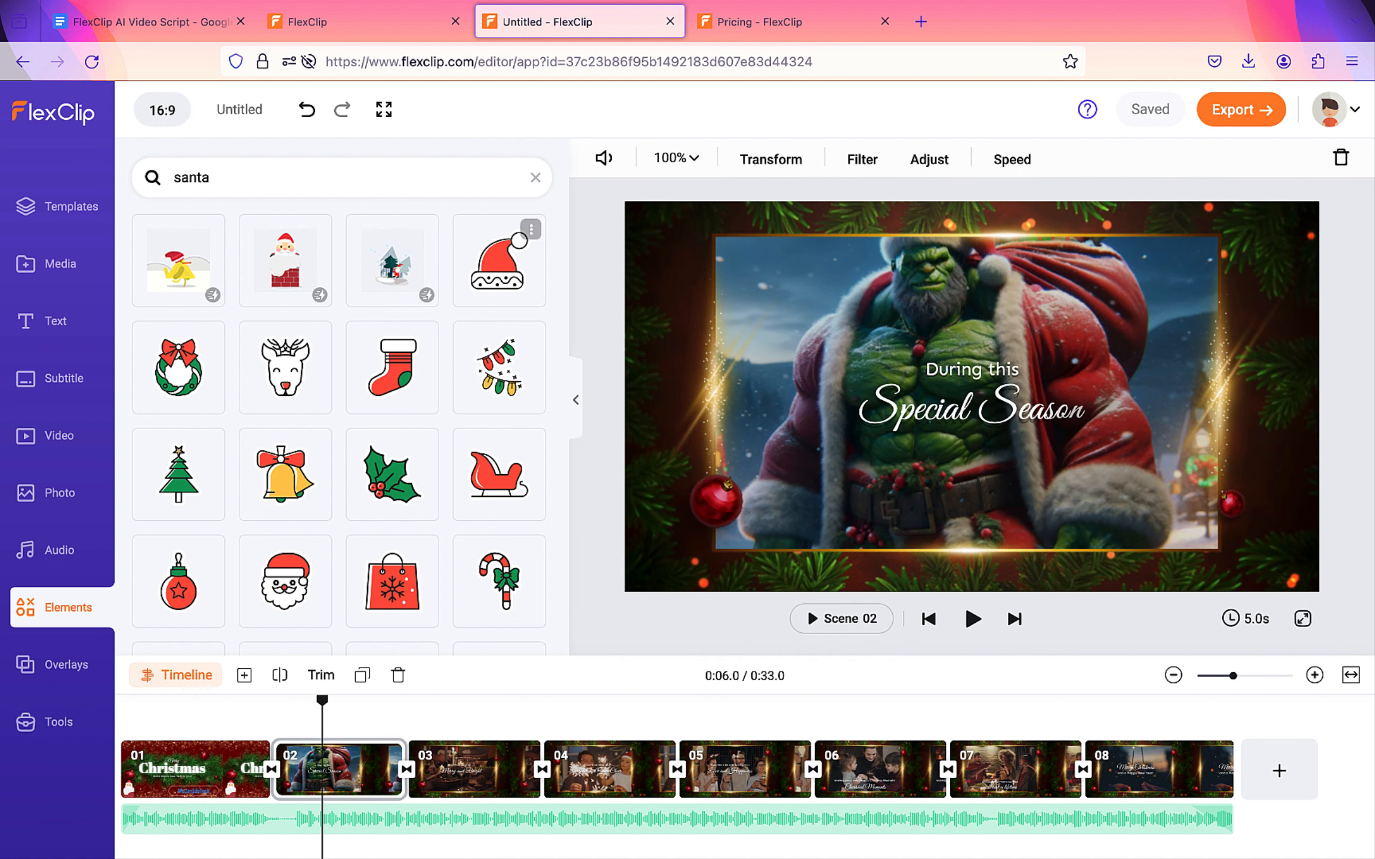
- Leave the Christmas project for the home page and open the support chat
left_click(48, 111)
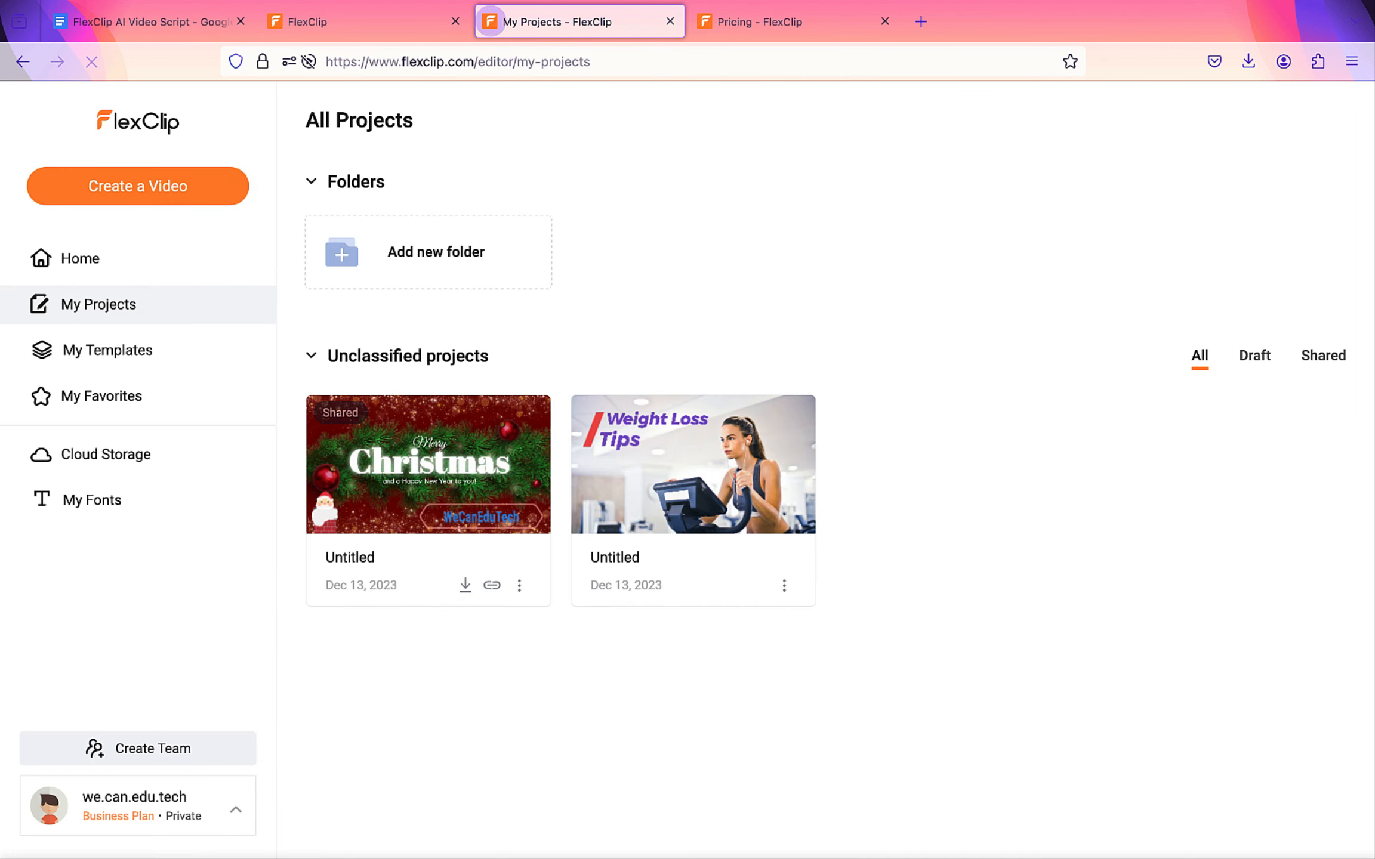
left_click(86, 253)
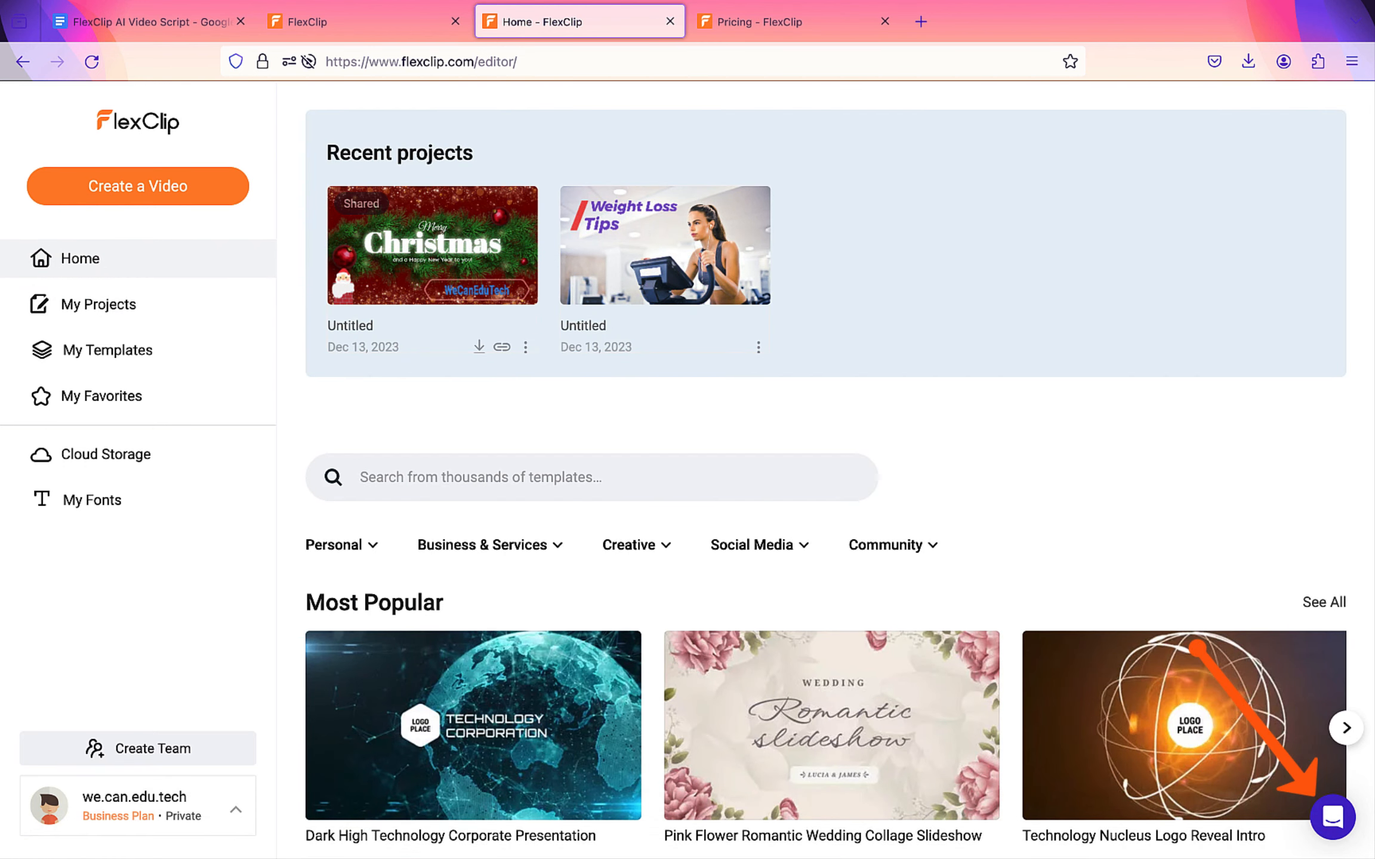
left_click(1333, 816)
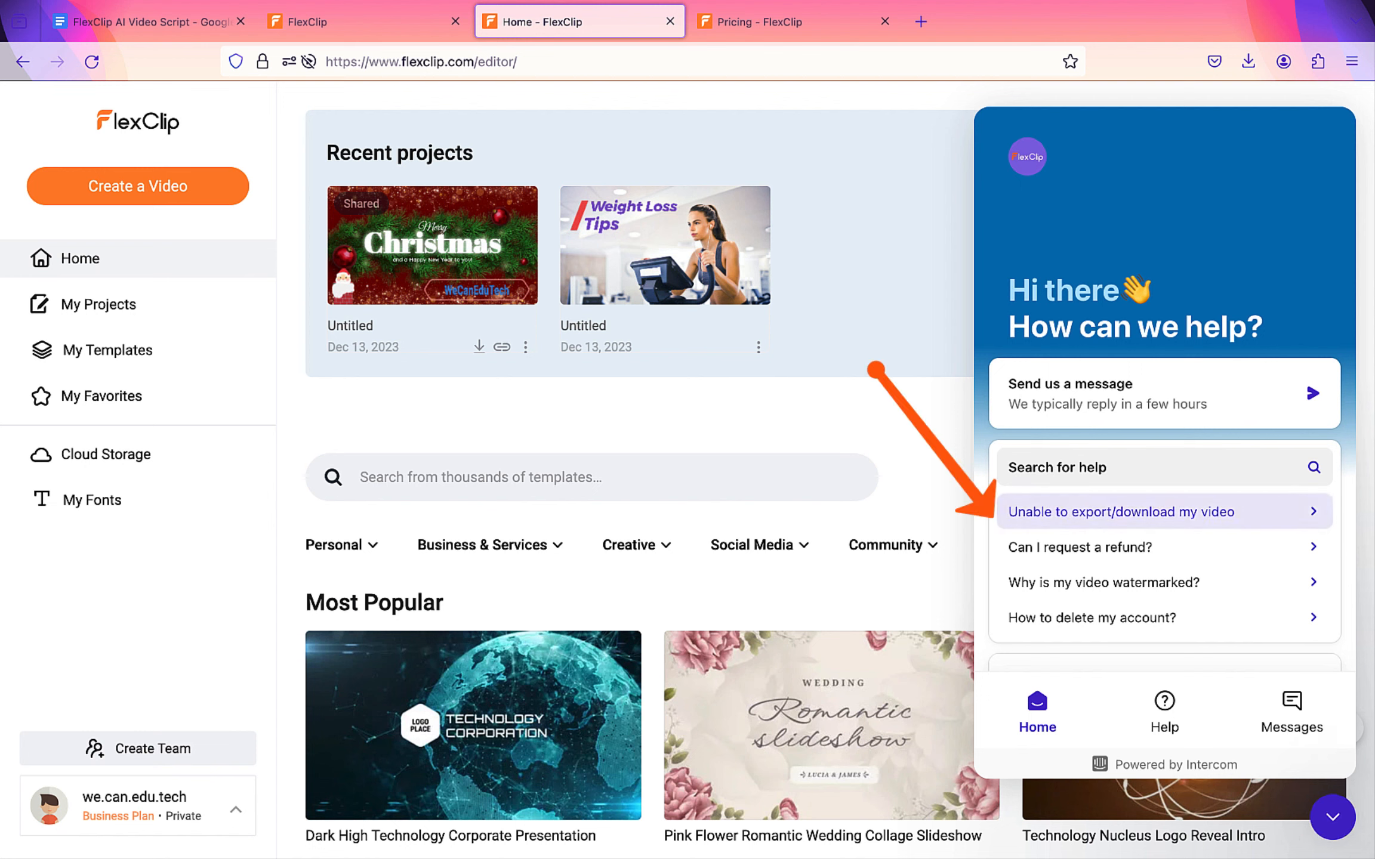
- Read the "Unable to export/download my video" article, and view the support chat's help collections and messages
left_click(1047, 510)
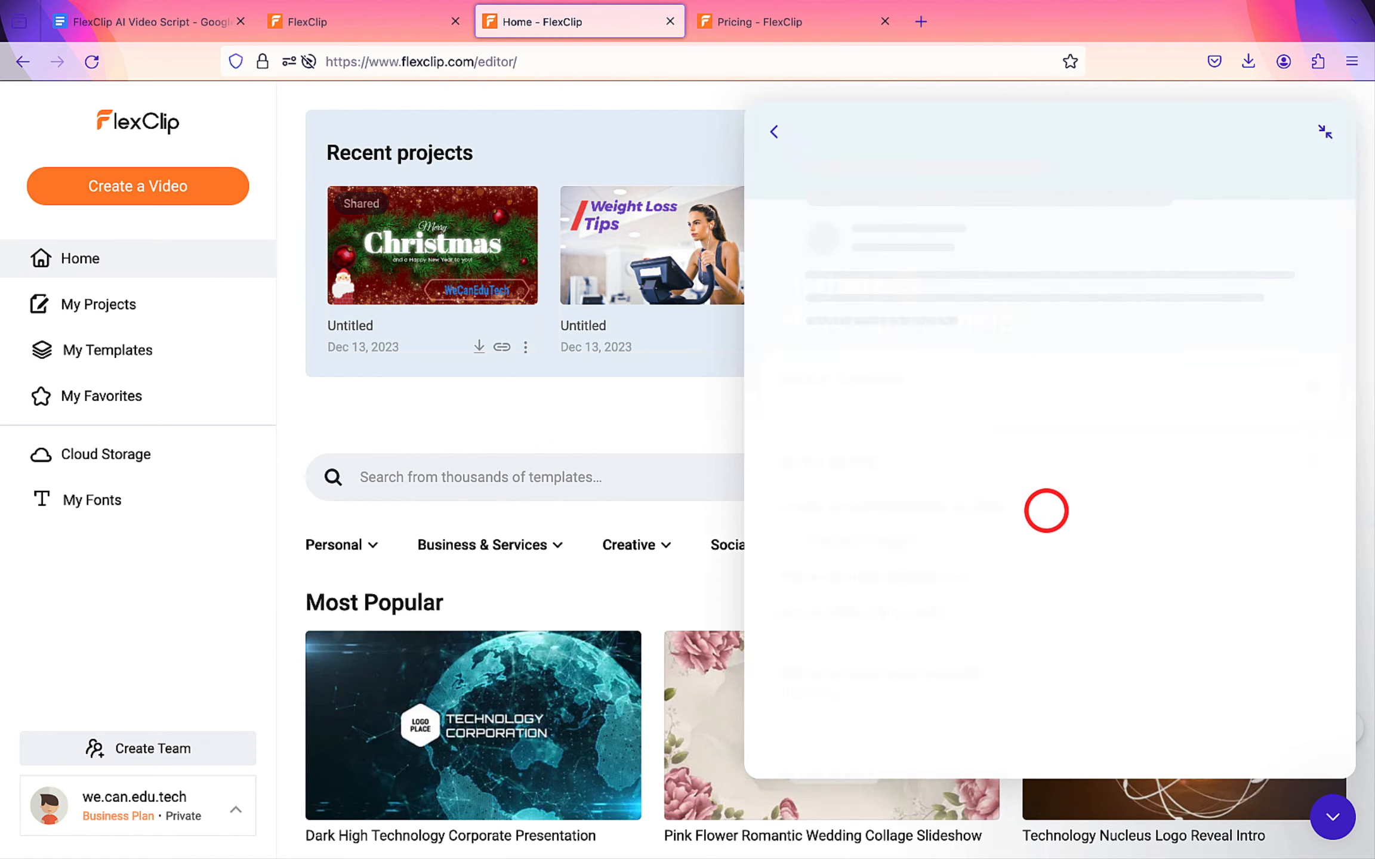
scroll(1133, 507, "down", 3)
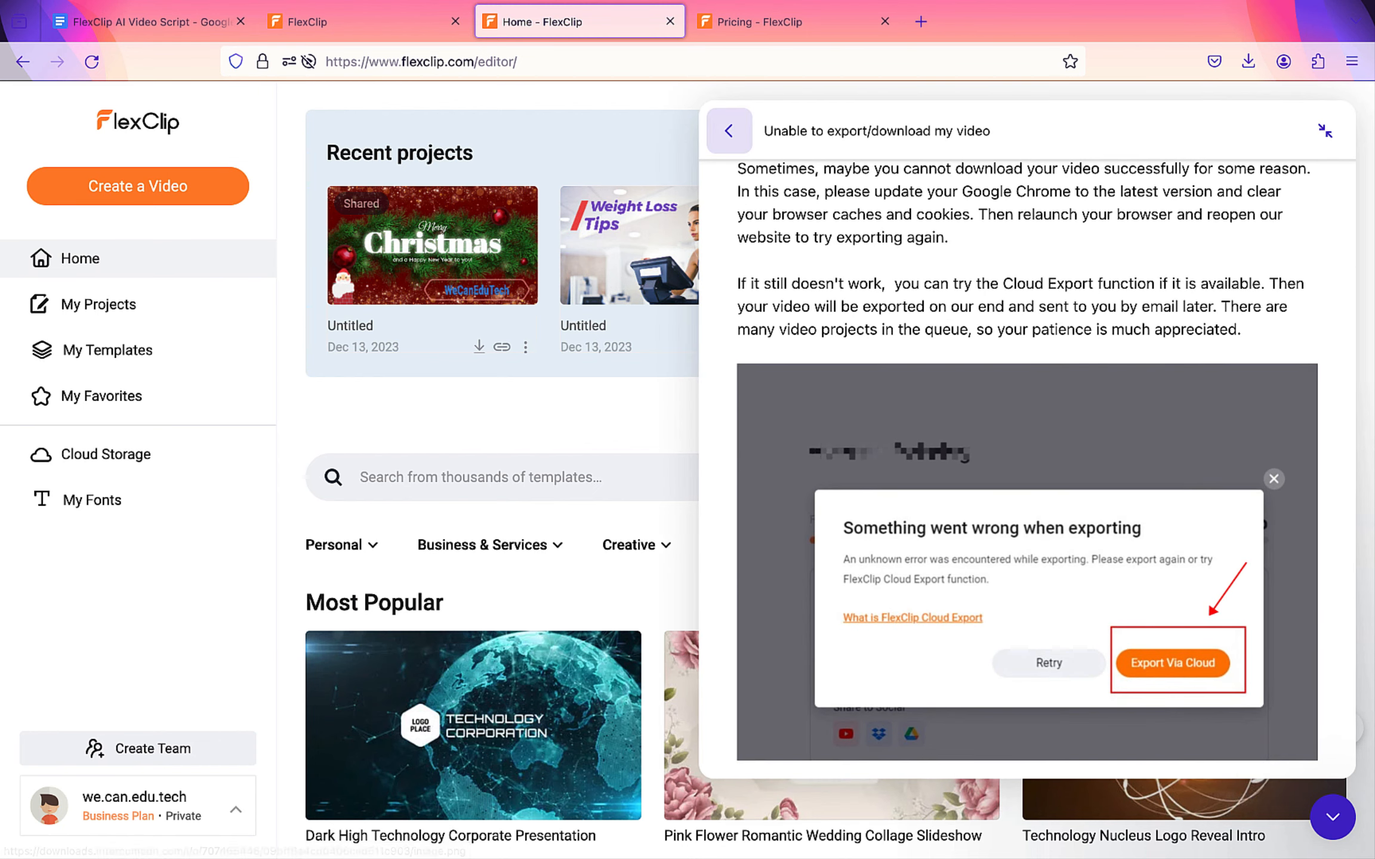
left_click(729, 131)
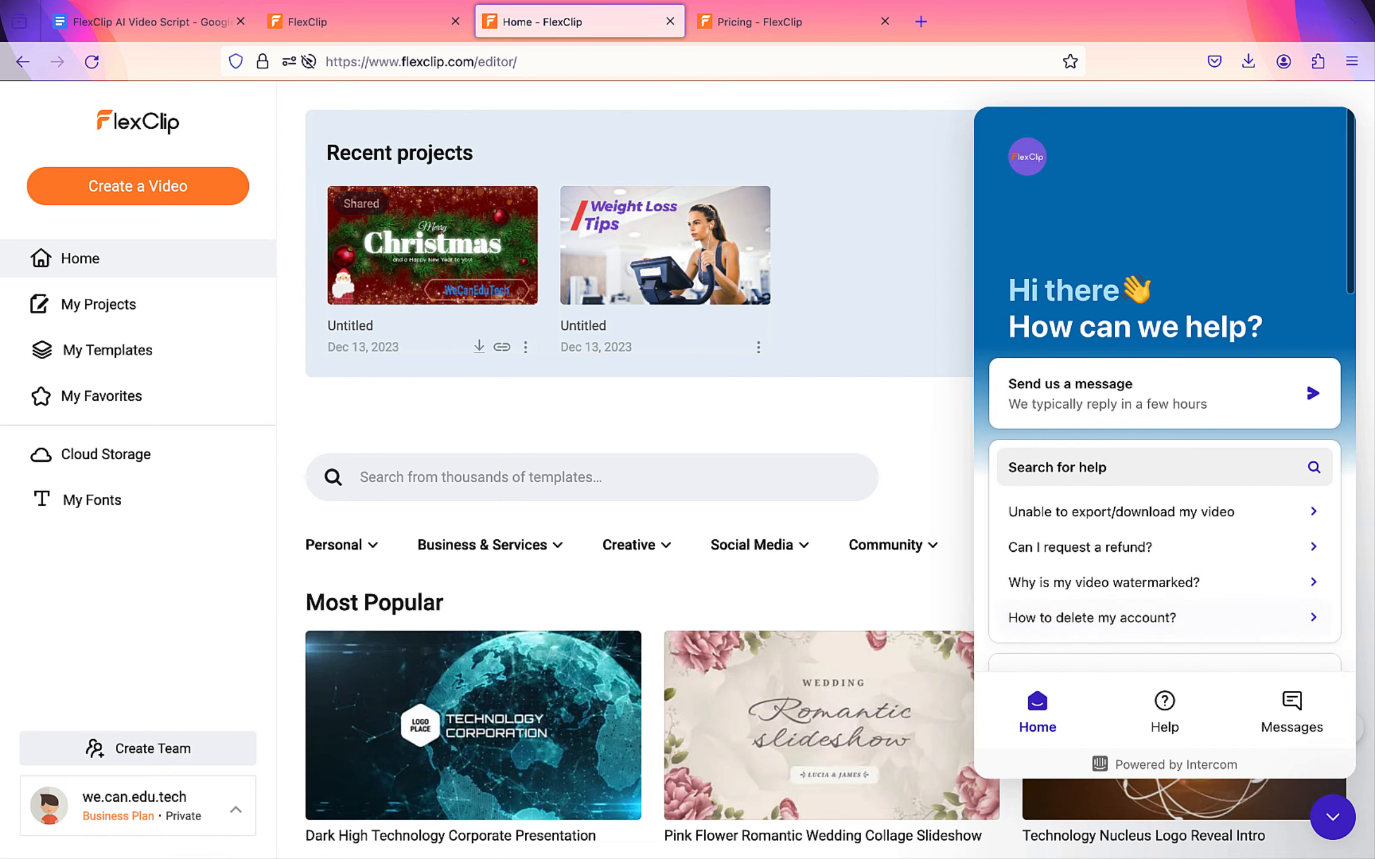
left_click(1164, 701)
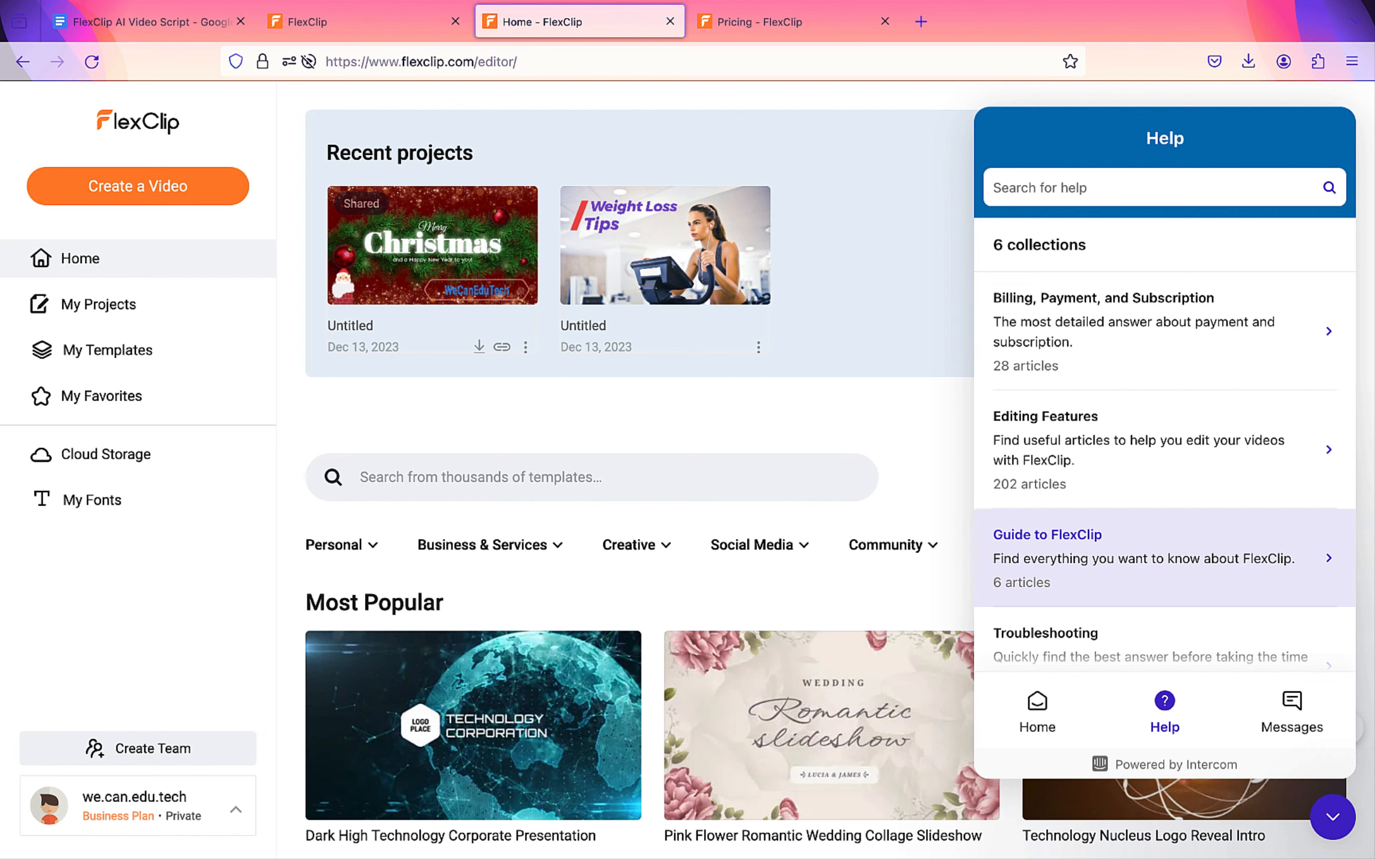
left_click(1291, 701)
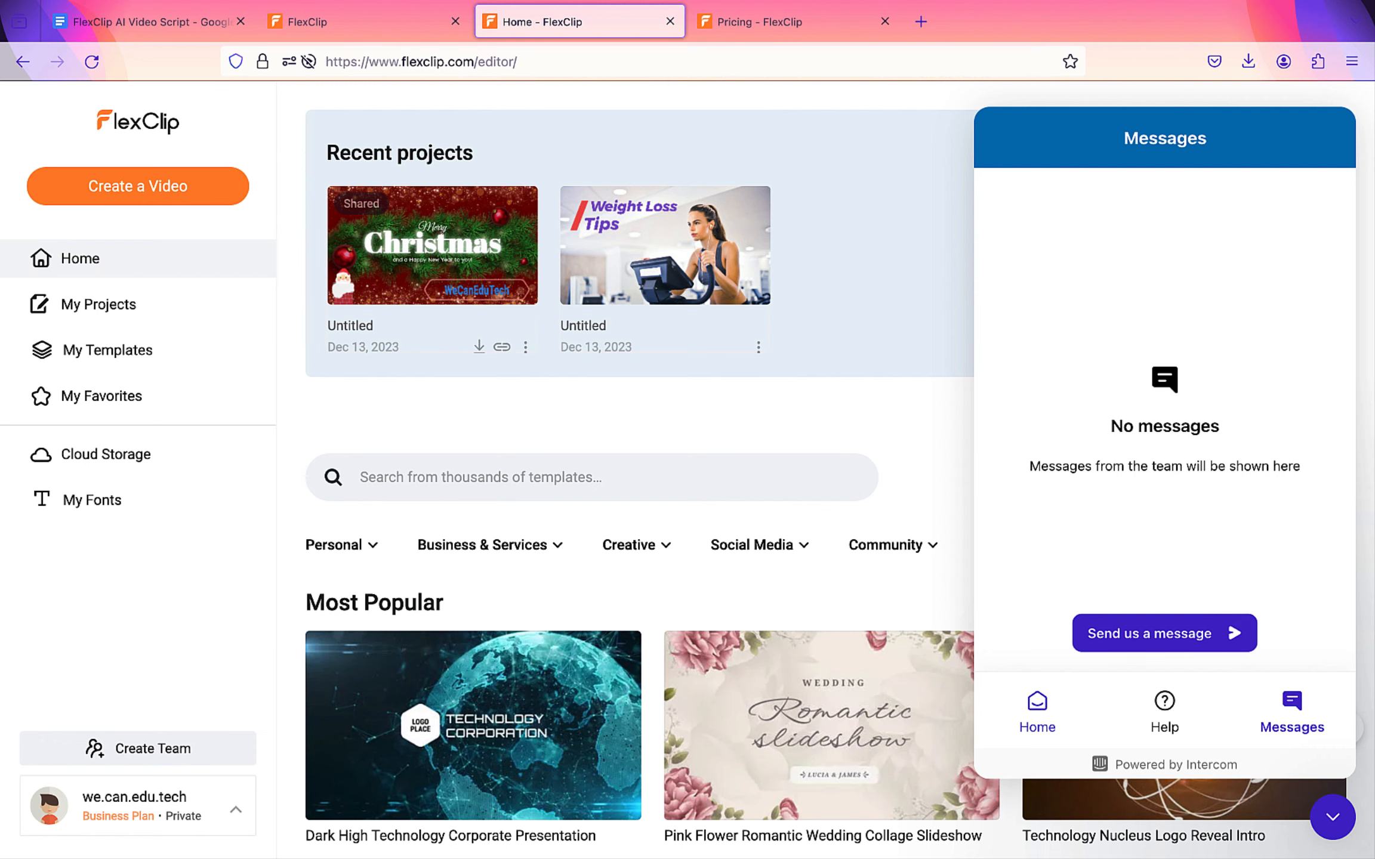
- Compare the monthly and annual billing prices of the plans on the pricing page
key("ctrl+Tab")
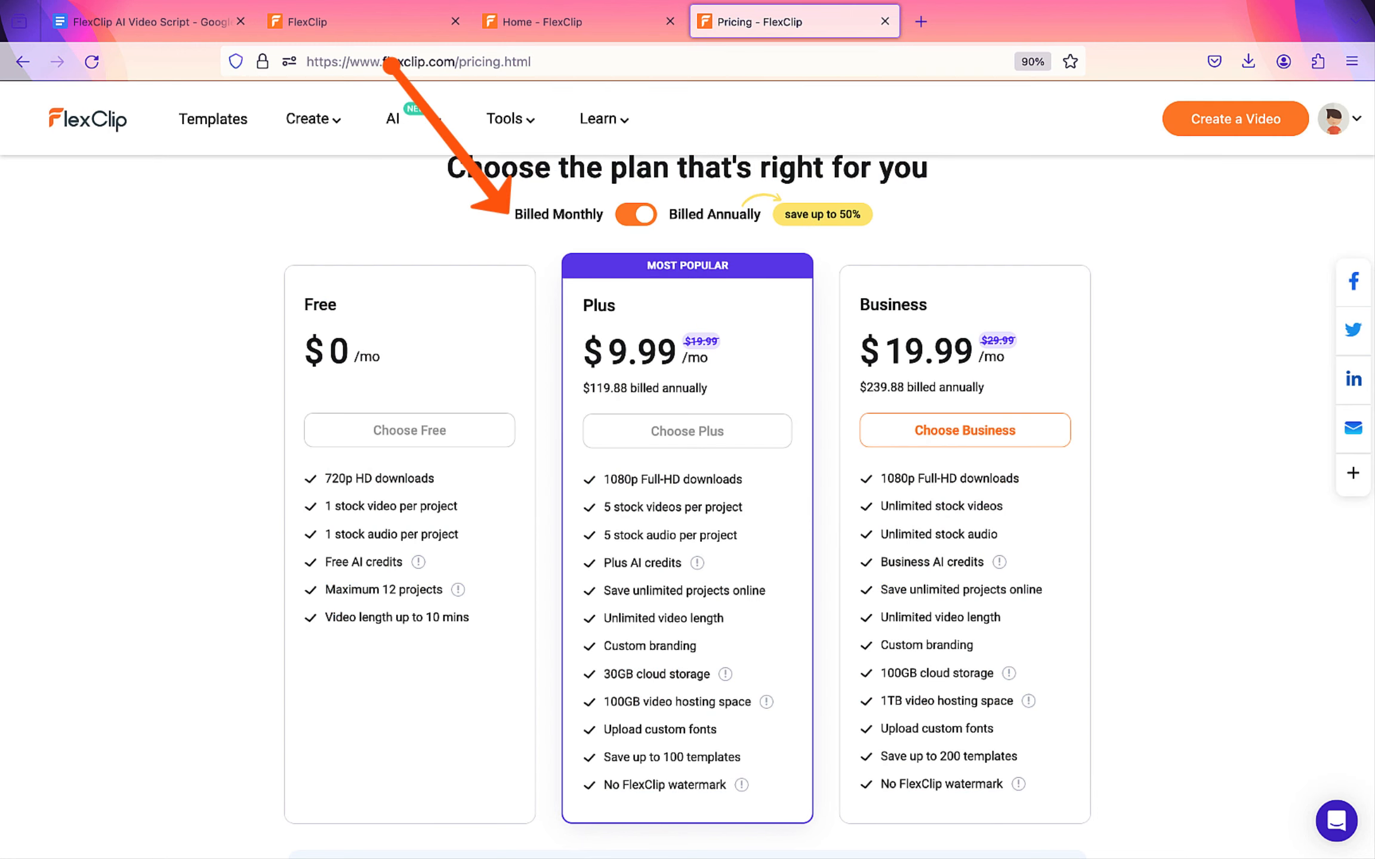
left_click(632, 214)
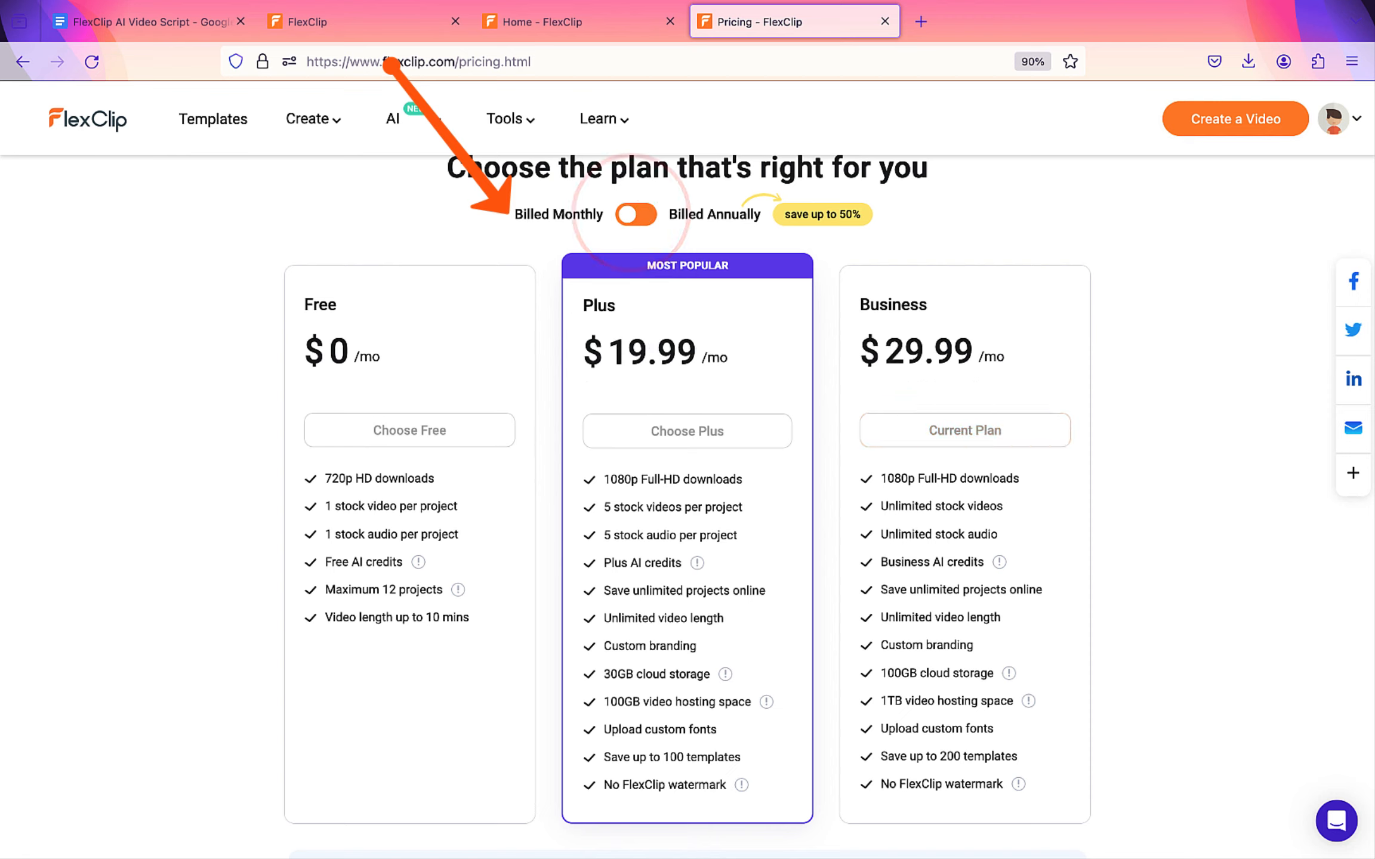
left_click(632, 214)
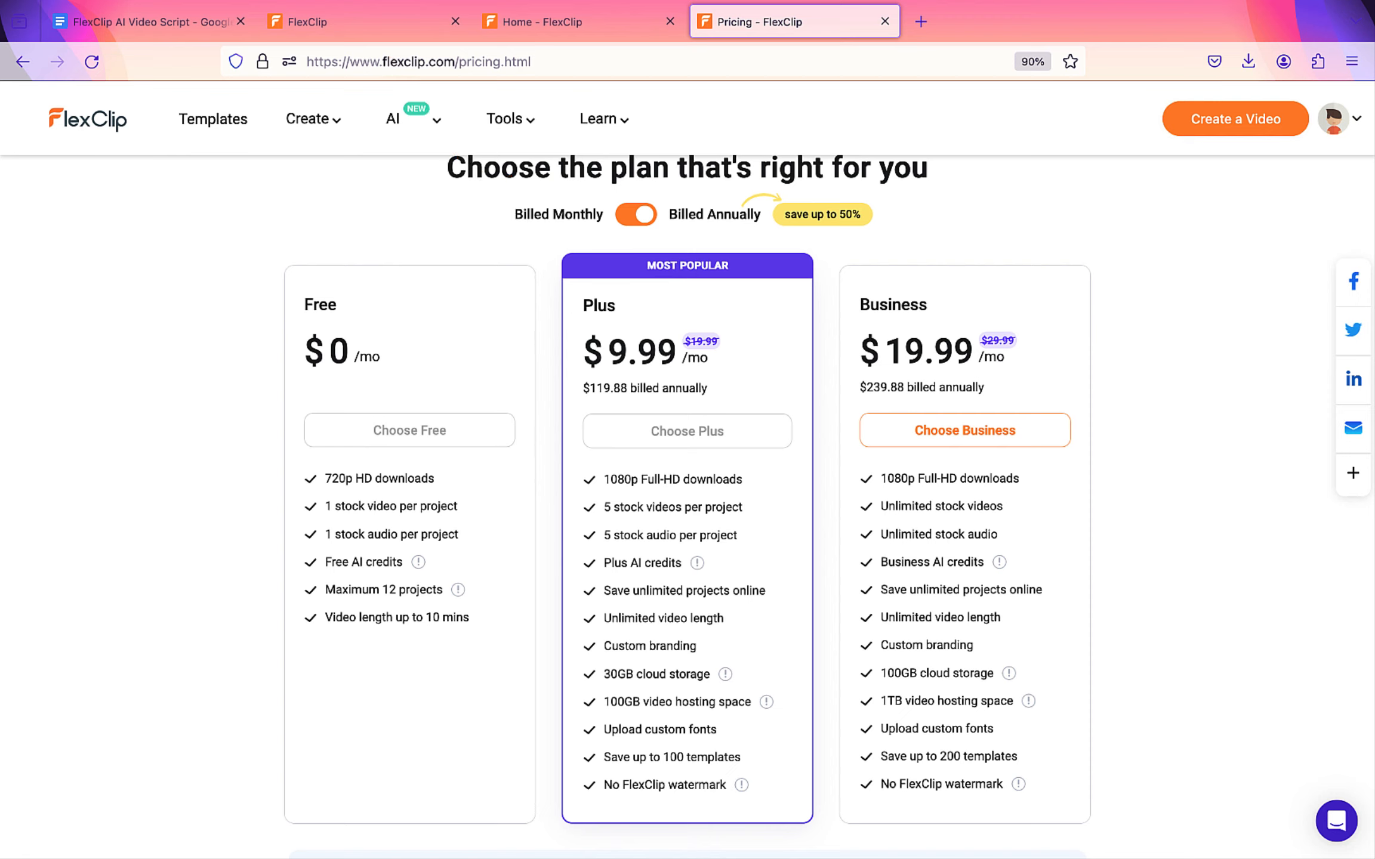